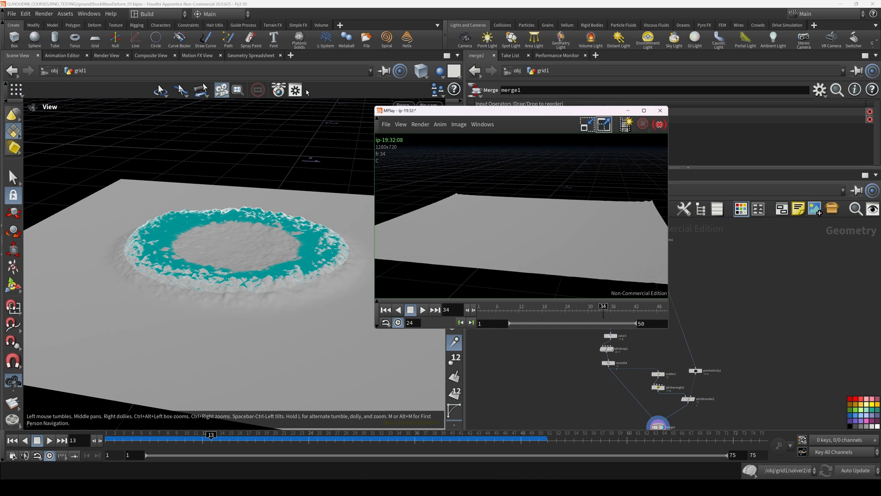
Play the flipbook of the ground shockwave, stop the playback and minimize the MPlay window
click(423, 306)
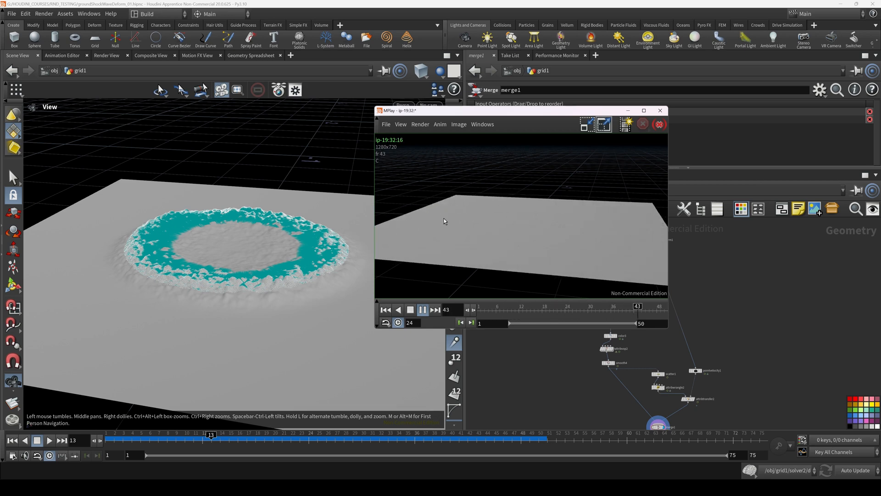
click(414, 309)
click(628, 111)
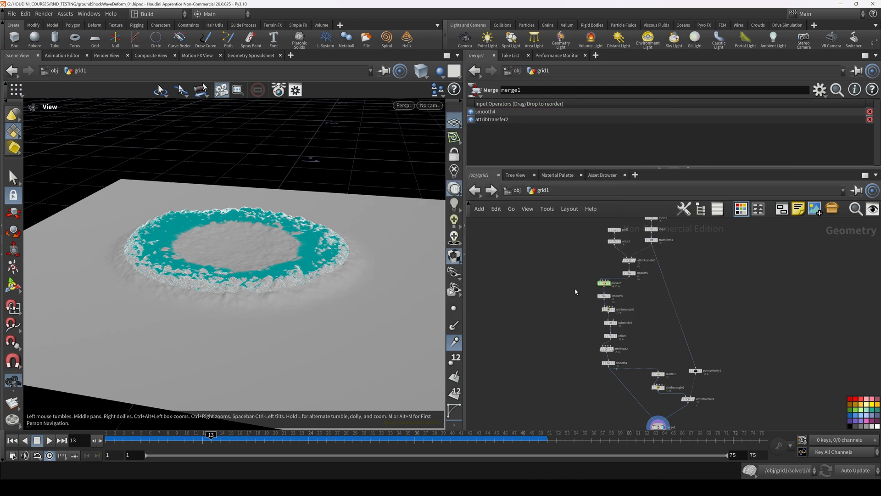
Examine the finished shockwave node network and the deformed ground up close in the scene view
scroll(676, 285, down, 3)
scroll(682, 291, up, 3)
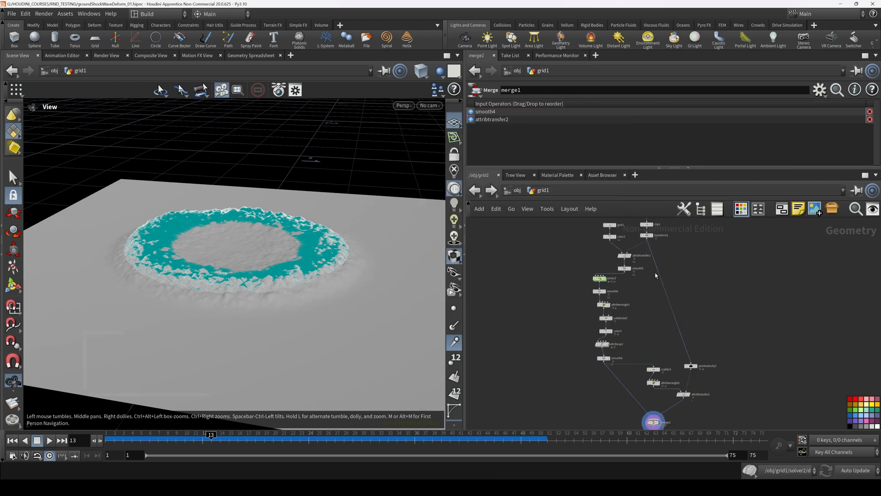
middle_drag(682, 291, 664, 303)
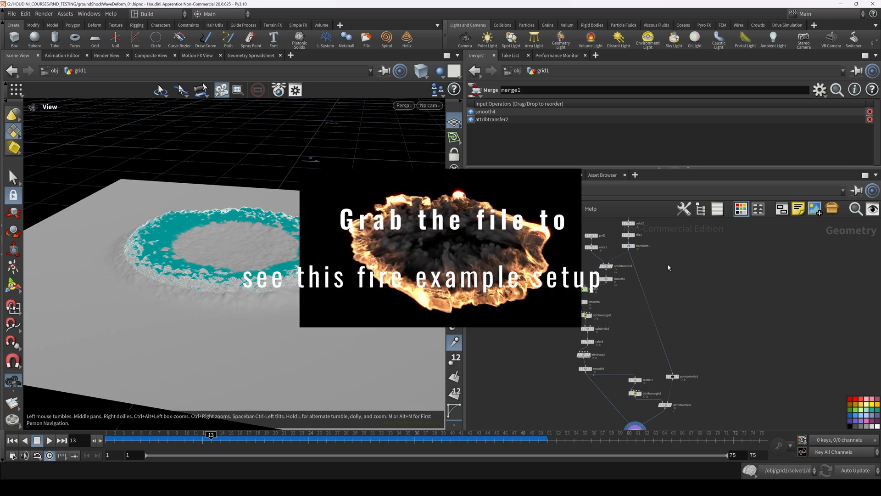
mouse_move(653, 247)
middle_down()
mouse_move(651, 271)
mouse_move(651, 260)
middle_up()
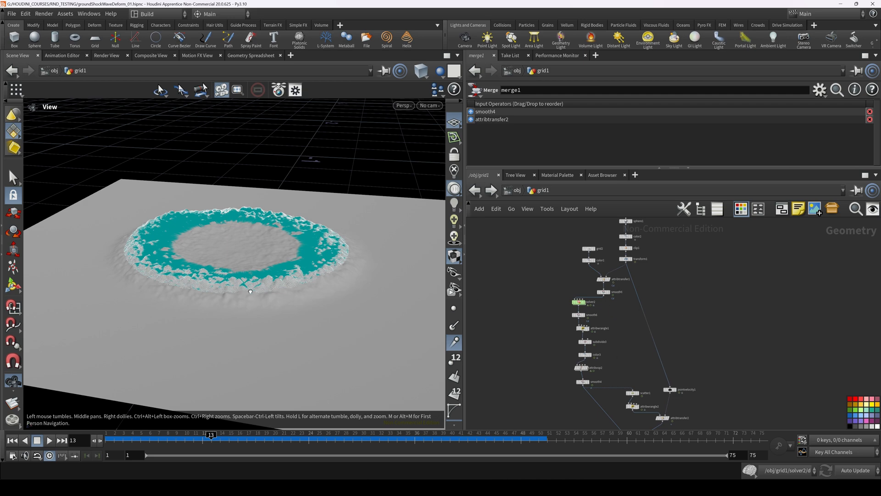
drag(250, 291, 326, 286)
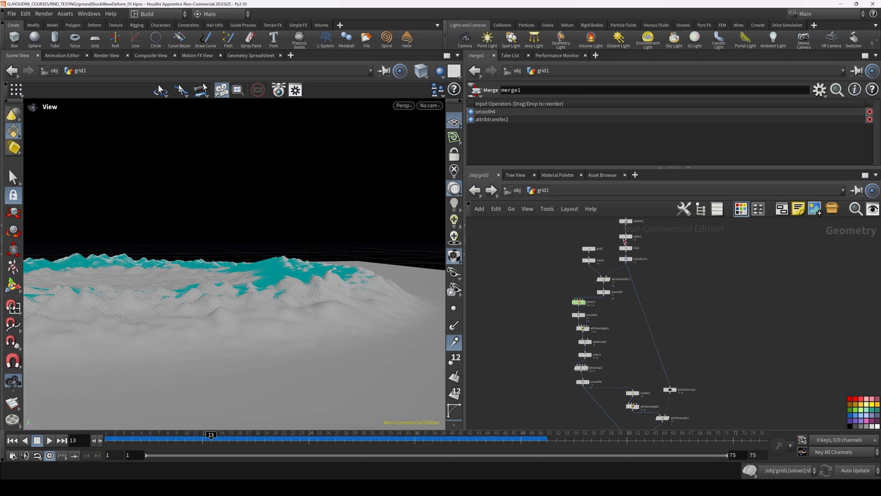
middle_drag(630, 354, 623, 321)
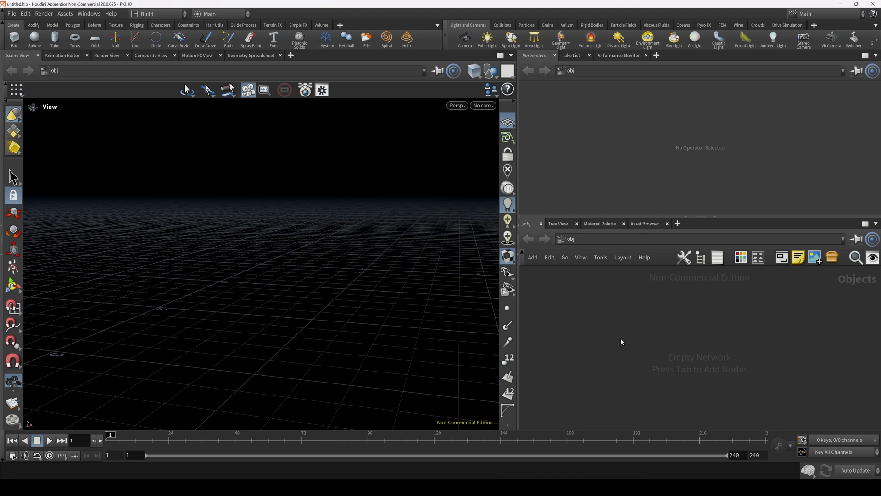
Create a Geometry object in the empty scene and go inside its network
key(Tab)
text(geo)
key(Return)
key(Return)
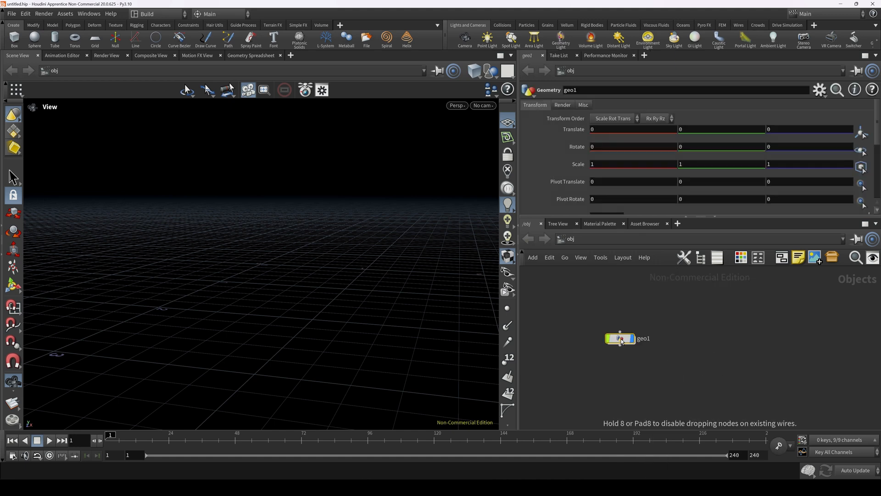
double_click(621, 338)
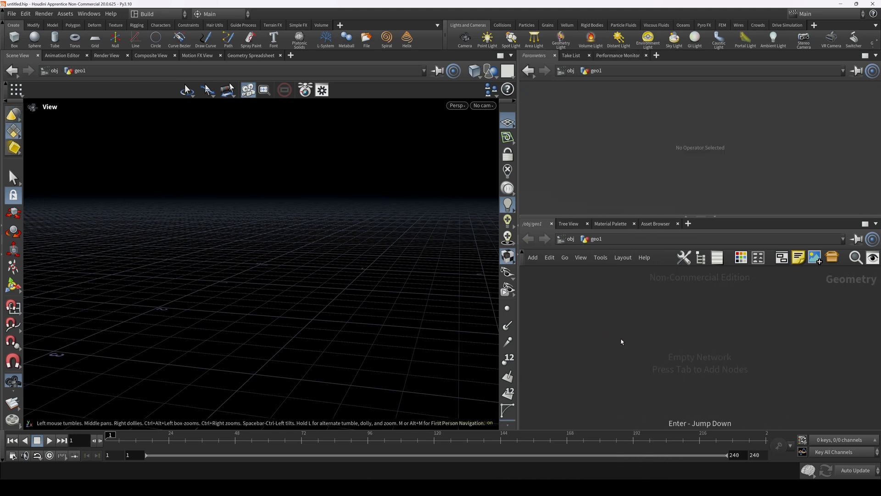
Add a Grid node inside the geometry network and frame it in the scene view
key(Tab)
text(grid)
key(Return)
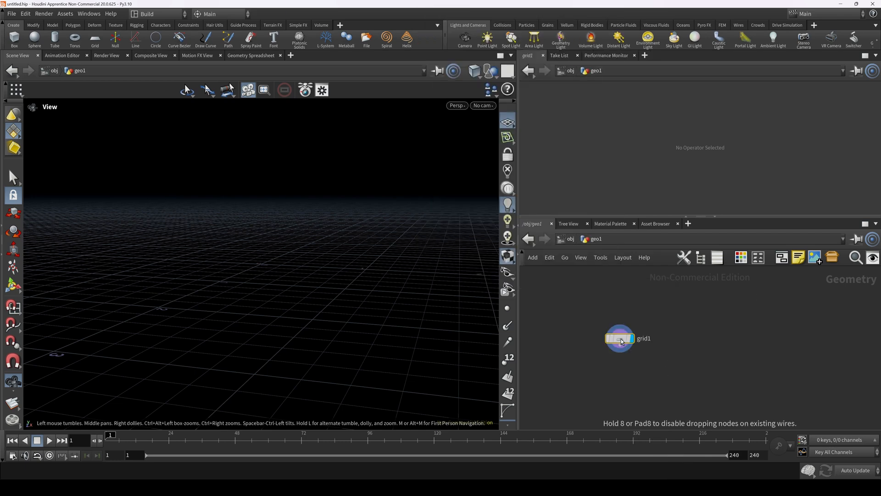
scroll(356, 242, down, 5)
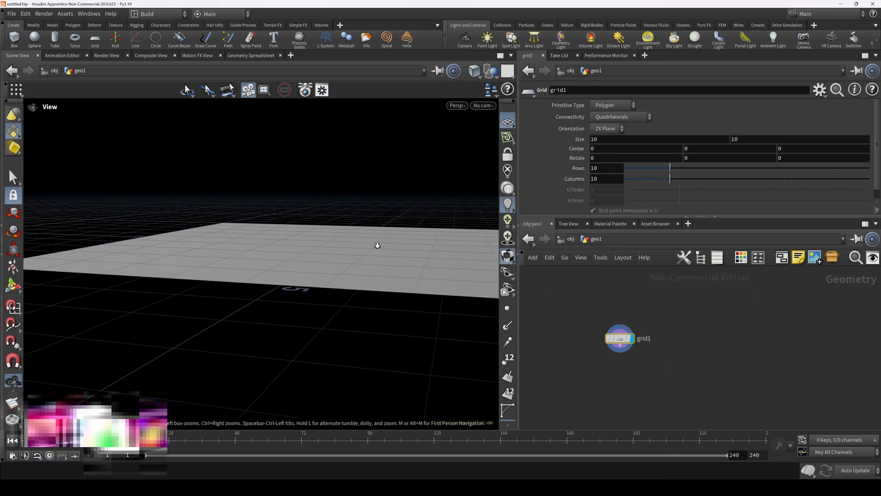
drag(376, 246, 425, 248)
middle_drag(425, 248, 357, 247)
scroll(357, 247, down, 3)
middle_drag(425, 255, 385, 256)
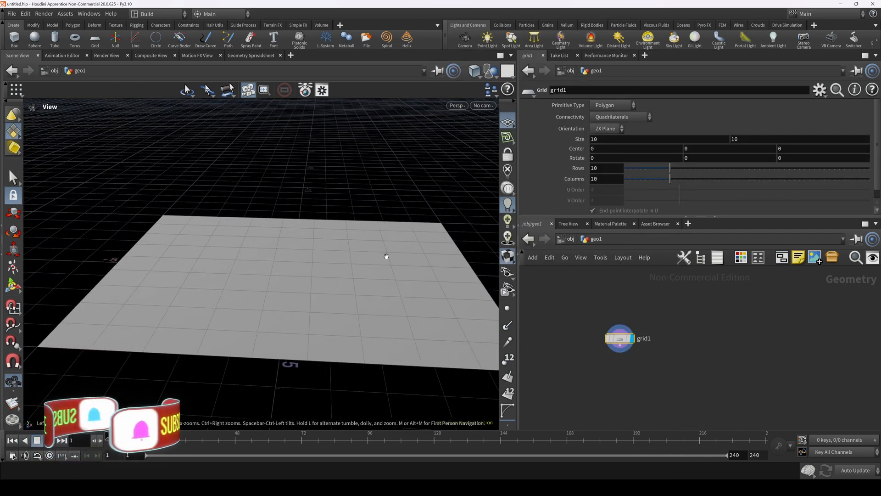
Set both the rows and the columns of the grid to 150
double_click(606, 168)
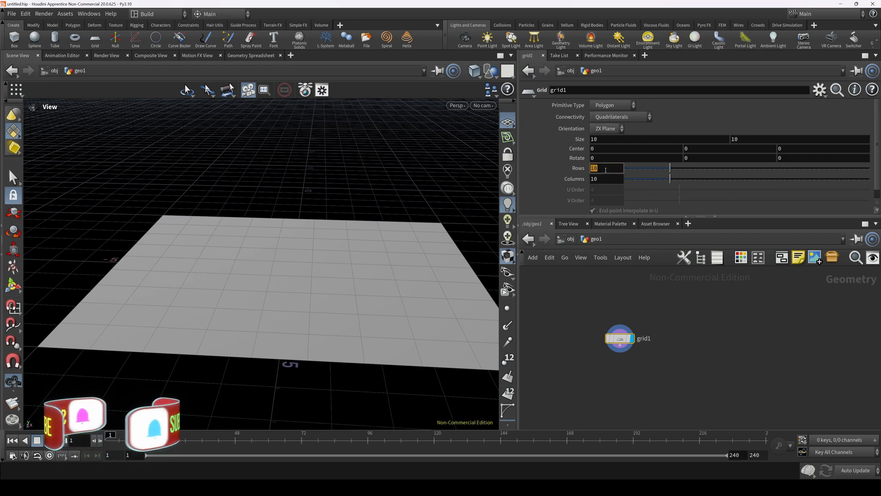
text(150)
key(Tab)
text(150)
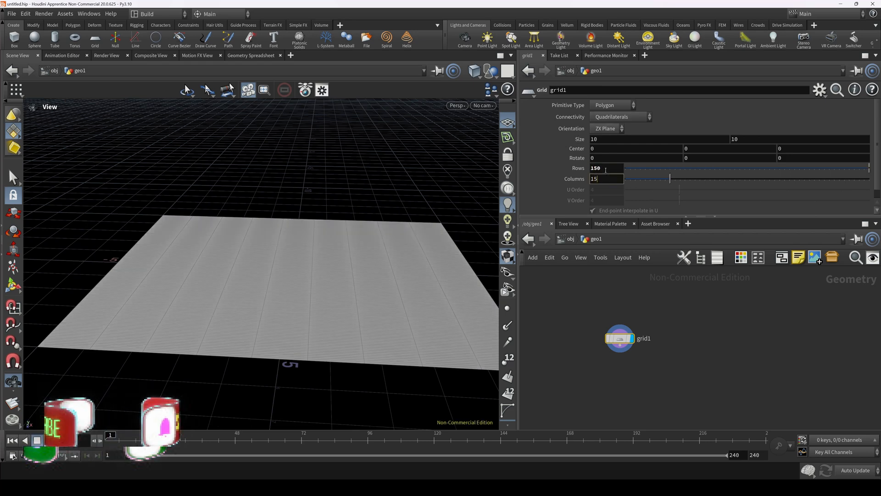
key(Tab)
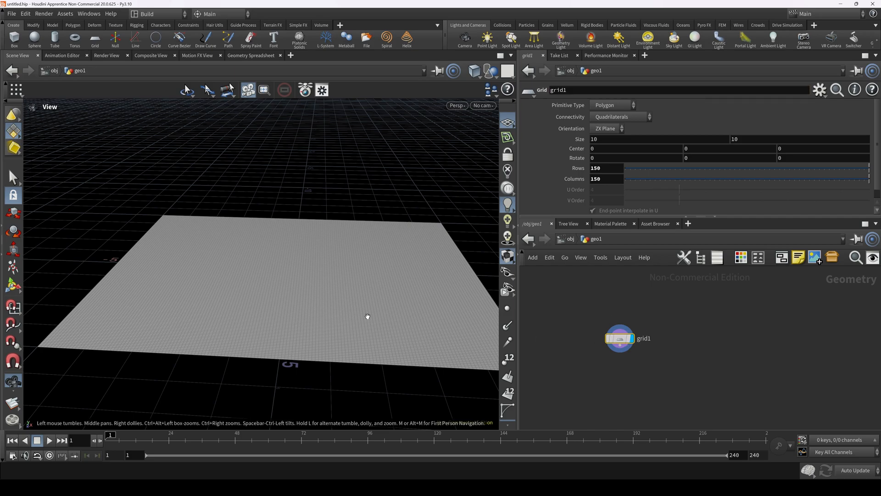
scroll(367, 315, up, 10)
scroll(384, 291, down, 10)
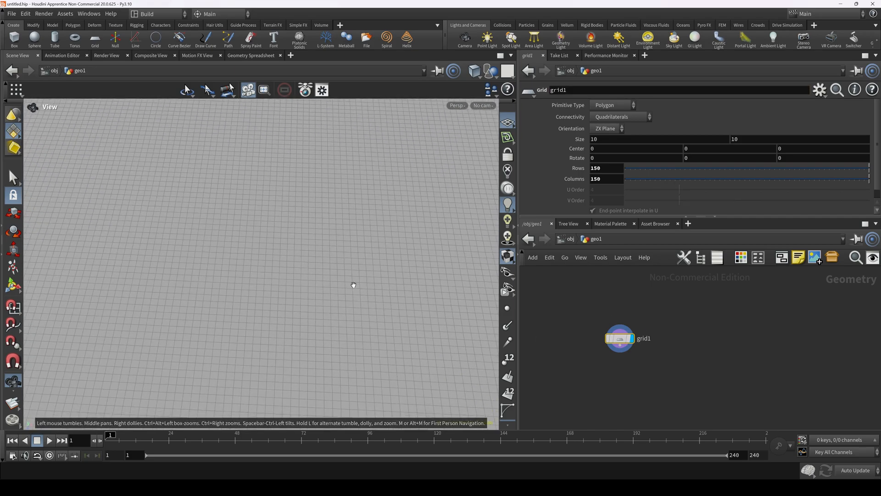
drag(317, 313, 373, 289)
scroll(374, 289, up, 3)
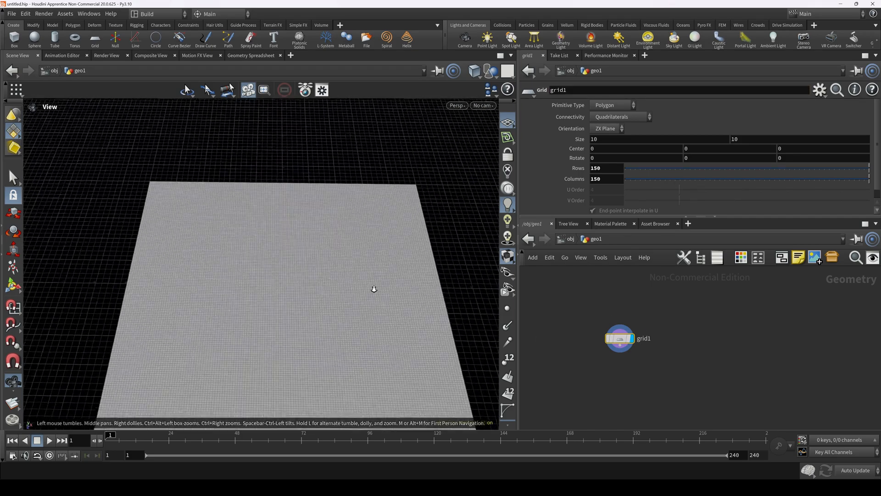
middle_drag(321, 313, 319, 287)
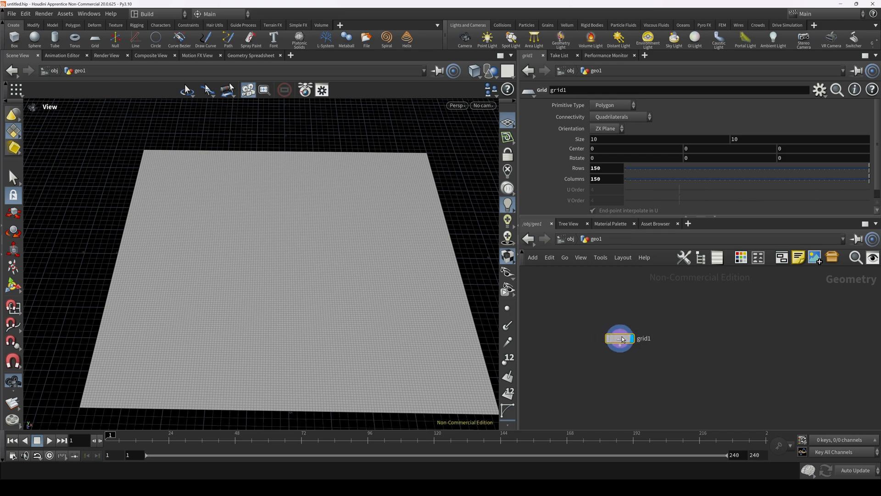
Add a Circle (Polygons) node beside the grid node and set its divisions to 150
drag(624, 340, 618, 328)
key(Tab)
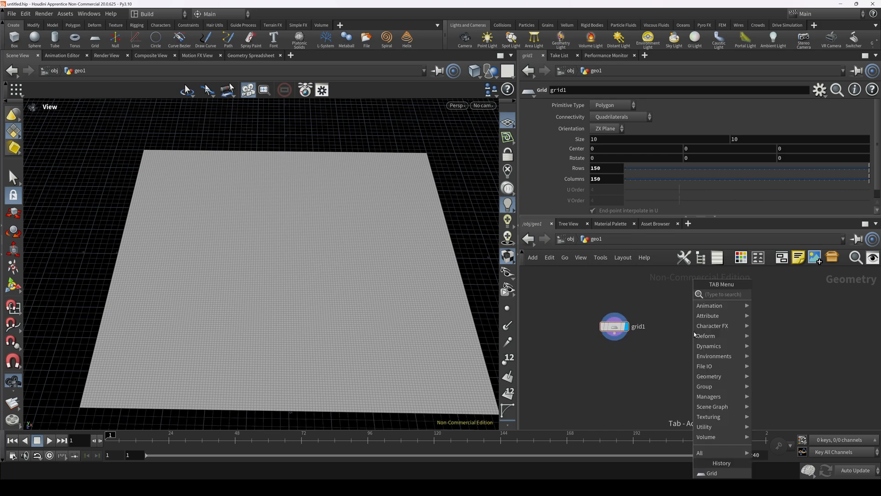
text(circ)
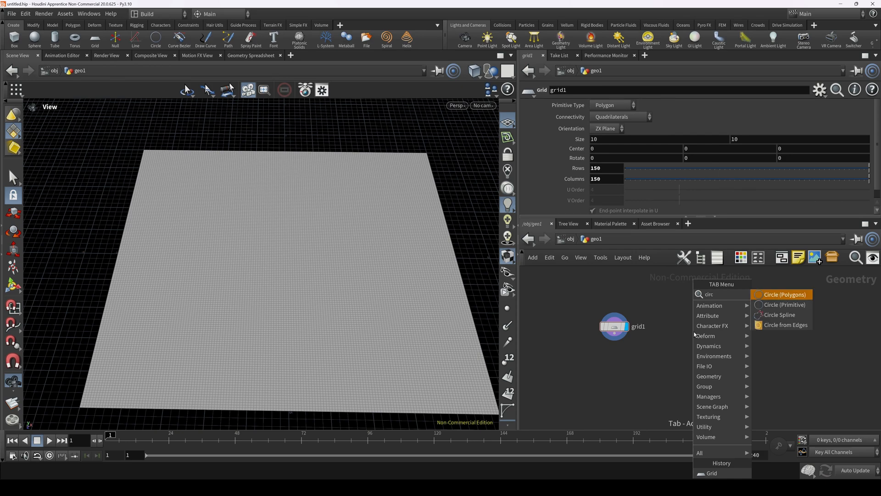
key(Return)
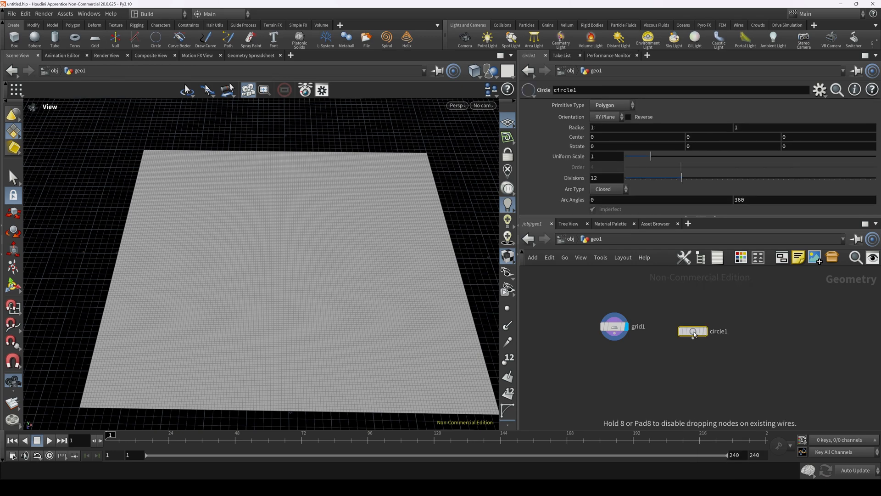
click(694, 334)
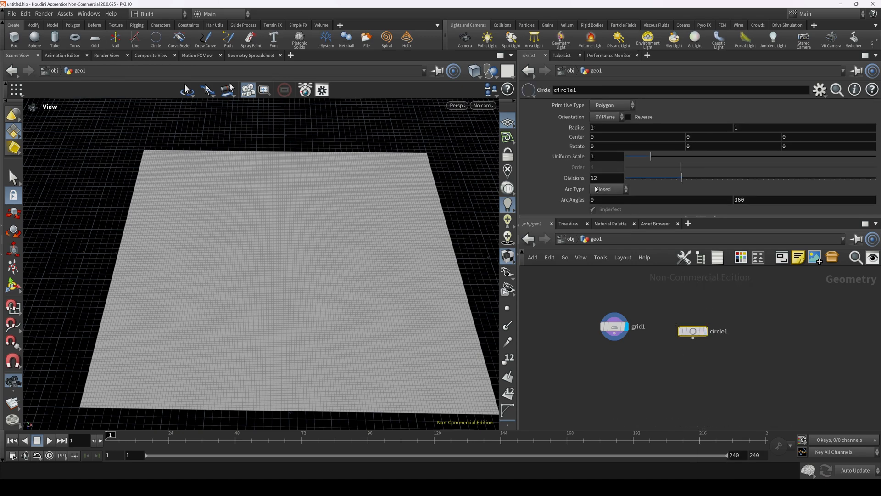
click(603, 177)
text(150)
key(Return)
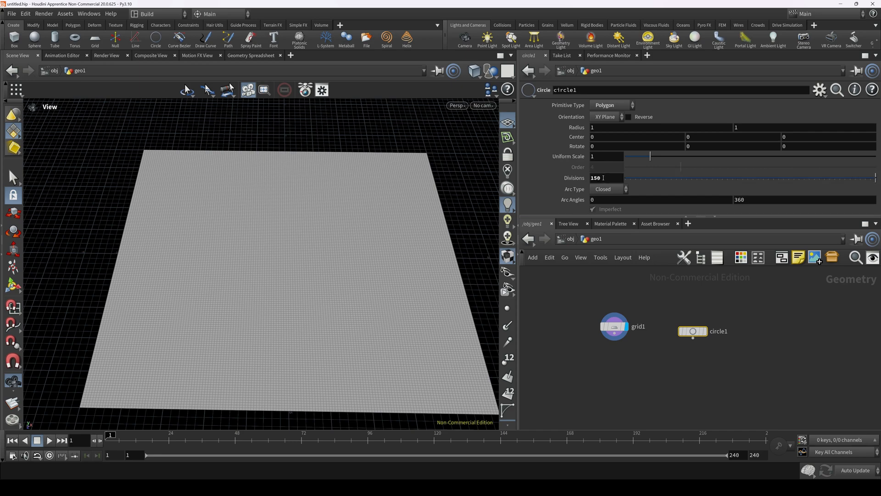
Display the circle and change its orientation to ZX Plane
click(708, 328)
drag(315, 271, 271, 291)
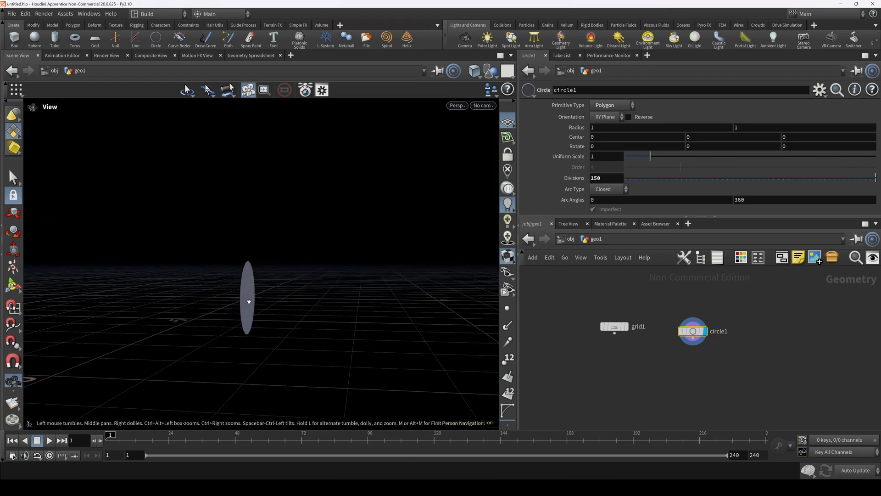
click(606, 117)
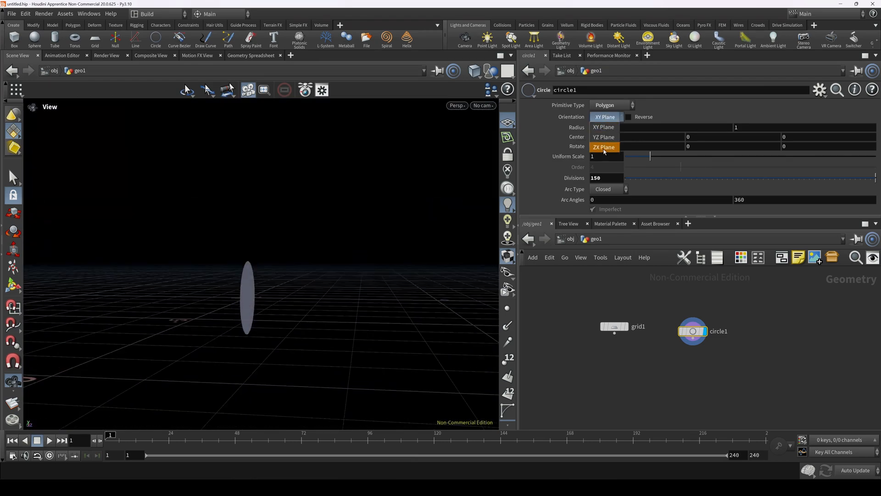
click(606, 149)
drag(277, 278, 271, 309)
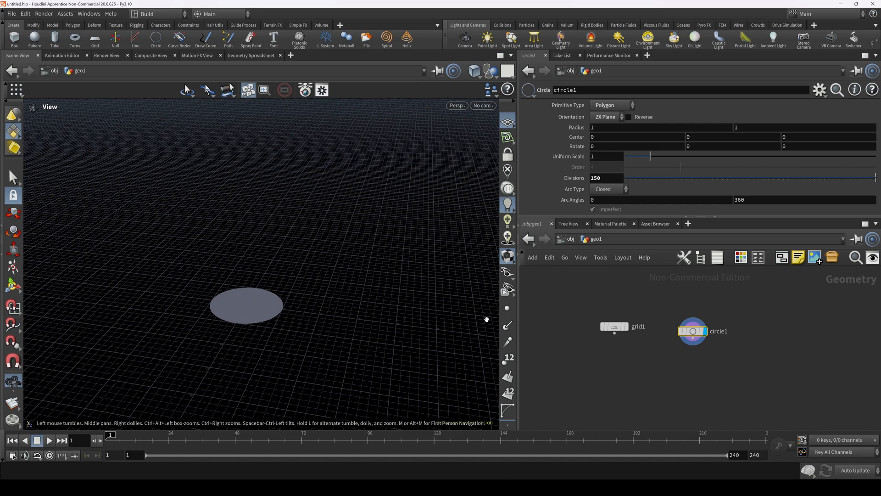
Show the grid as a template together with the circle to compare their sizes
click(623, 328)
drag(299, 295, 323, 317)
drag(312, 347, 265, 338)
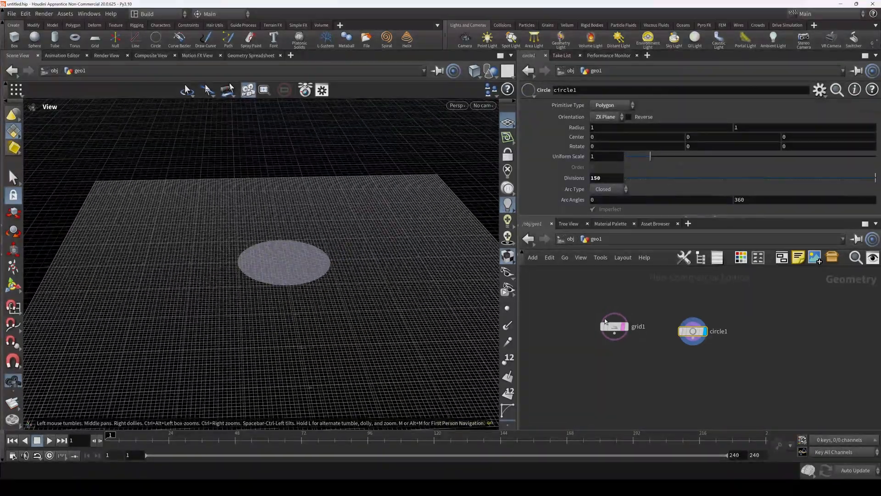
Add a Color node below the grid and connect the grid to its input
key(Tab)
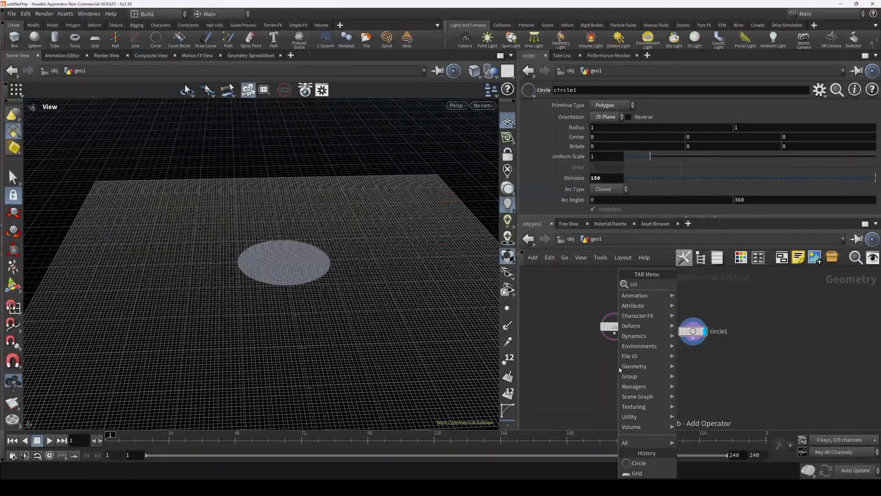
text(color)
key(Return)
click(620, 370)
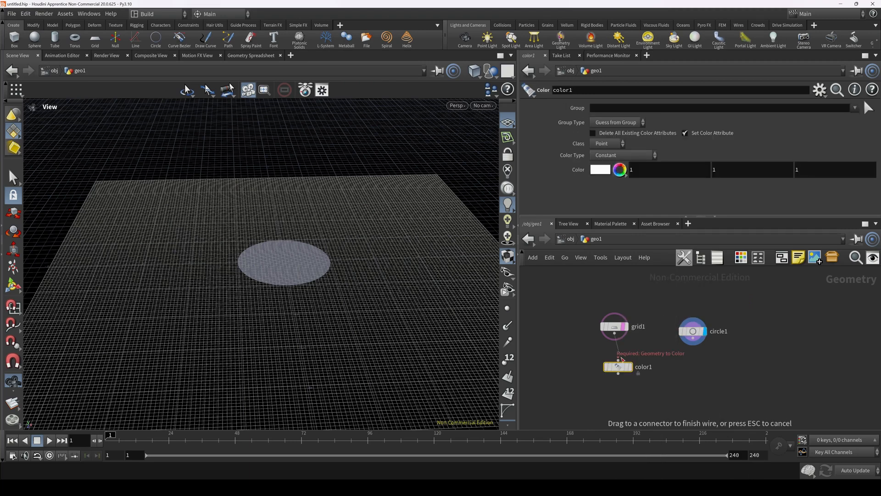
click(615, 328)
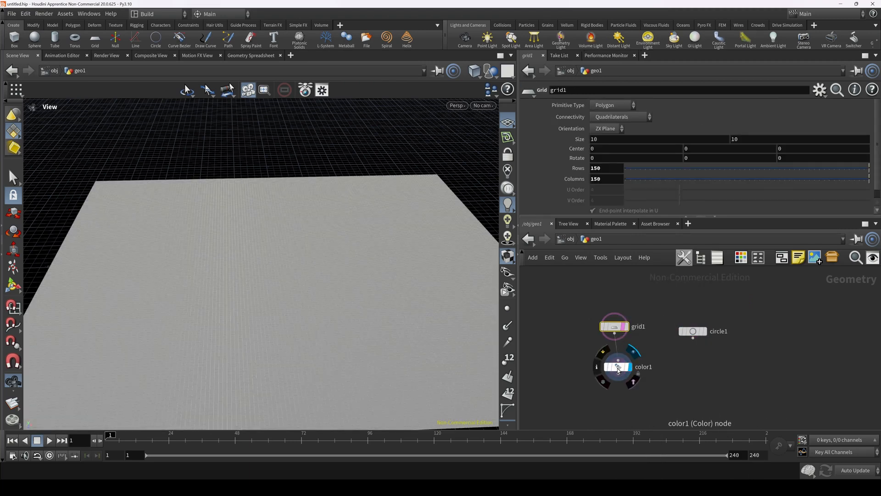
Turn off the grid's template display and set the displayed Color node to black (0, 0, 0)
click(618, 368)
click(623, 328)
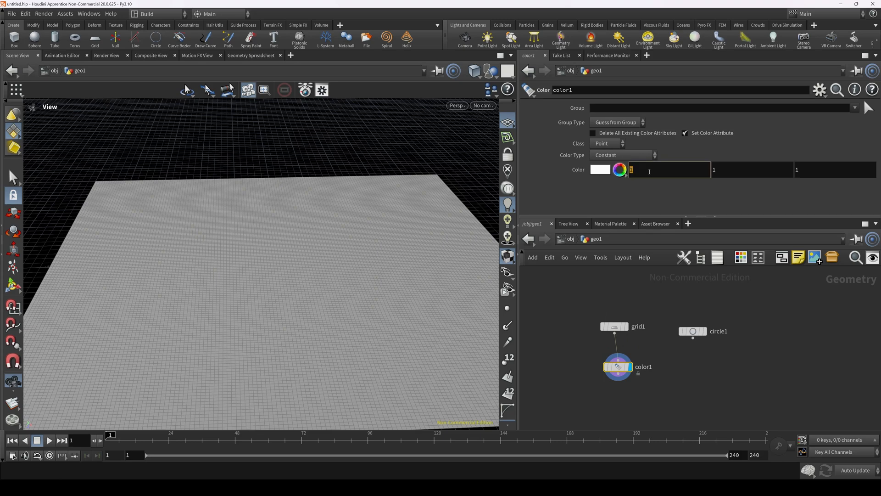
text(0)
key(Tab)
text(0)
key(Tab)
text(0)
key(Tab)
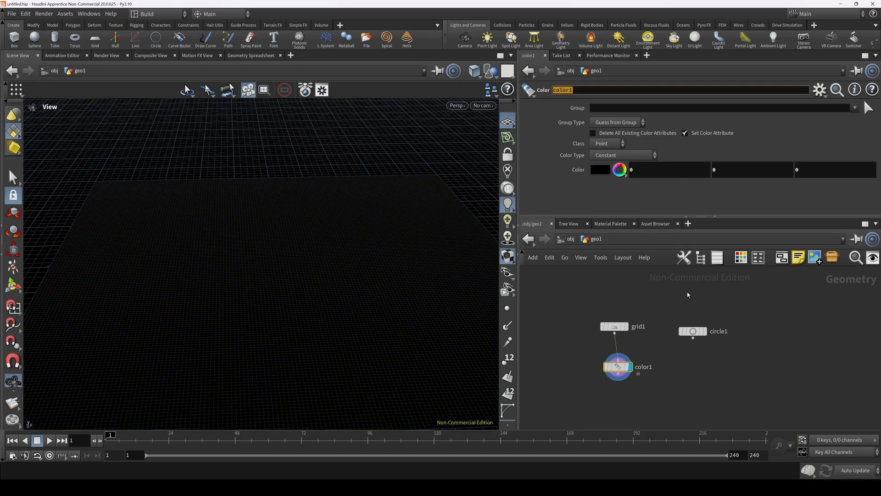
Duplicate the grid's Color node, connect the copy to the circle's output and display it
key(l)
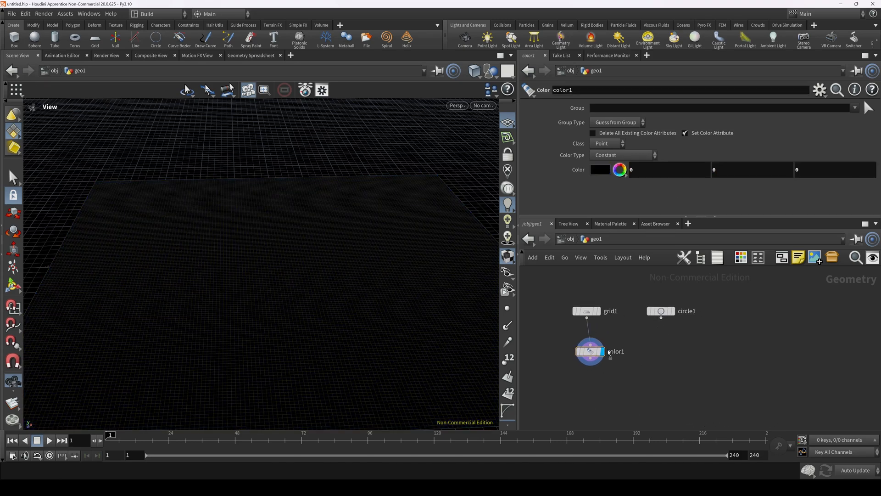
alt+drag(598, 353, 673, 359)
drag(661, 317, 665, 351)
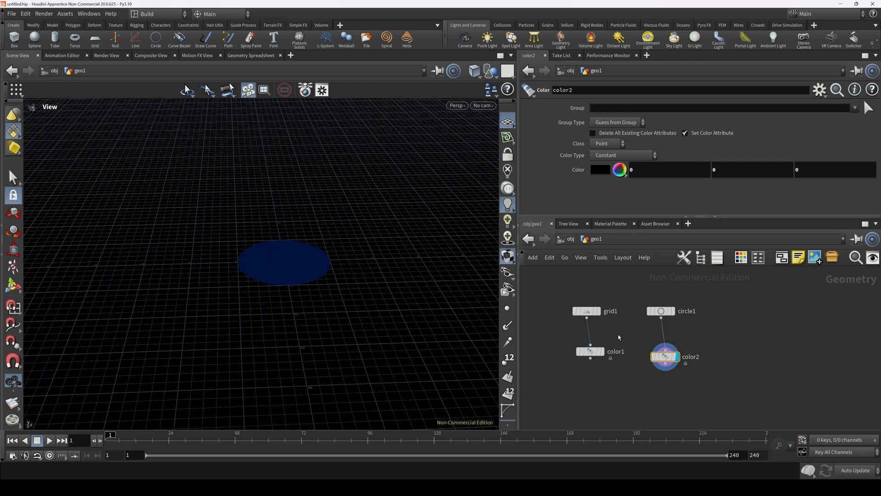
click(668, 361)
click(668, 361)
Set the red component of the circle's Color node to 1
click(645, 174)
text(1)
key(Tab)
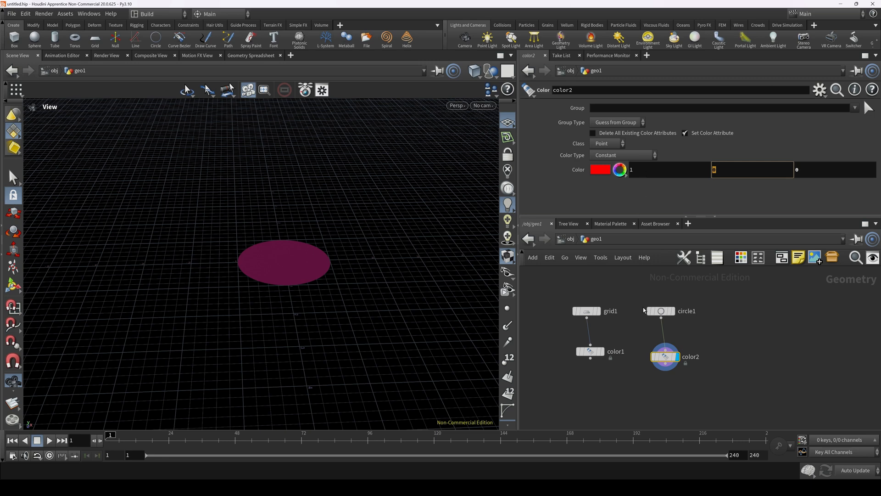
Add an Attribute Transfer node, connect the grid's Color node to its first input and the circle's Color node to its second, and display it
key(Tab)
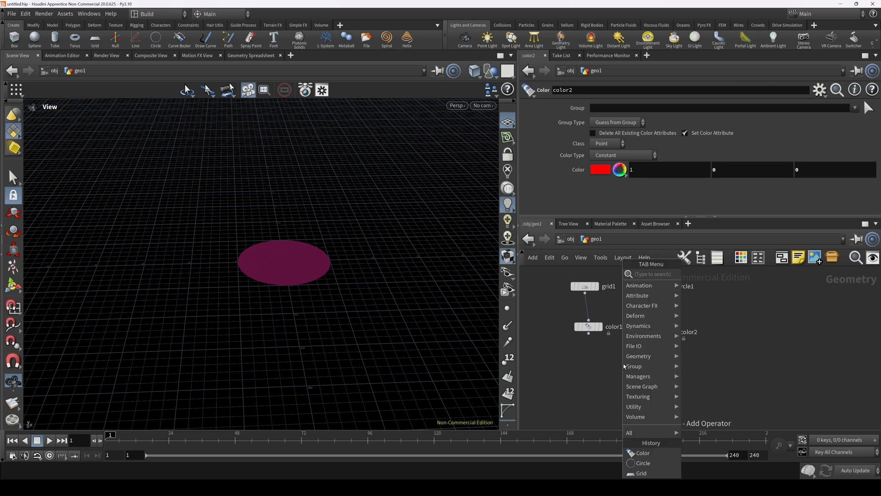
text(attra)
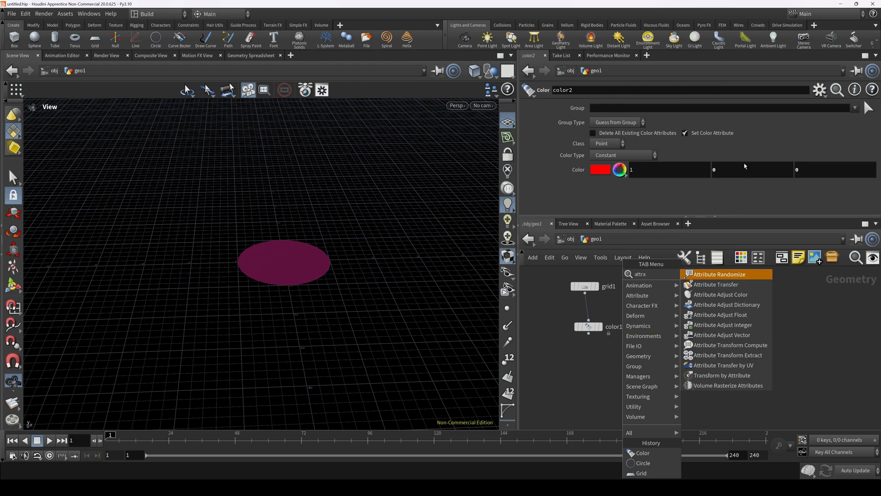
click(719, 284)
click(605, 376)
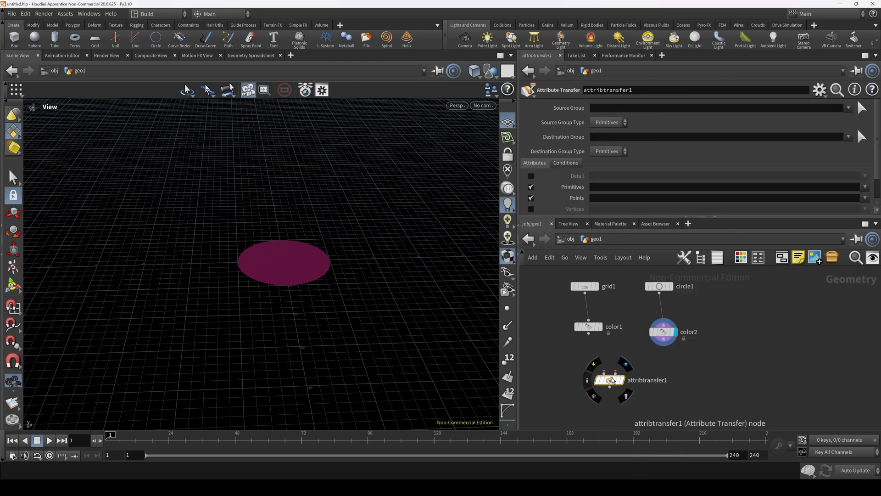
drag(604, 373, 589, 335)
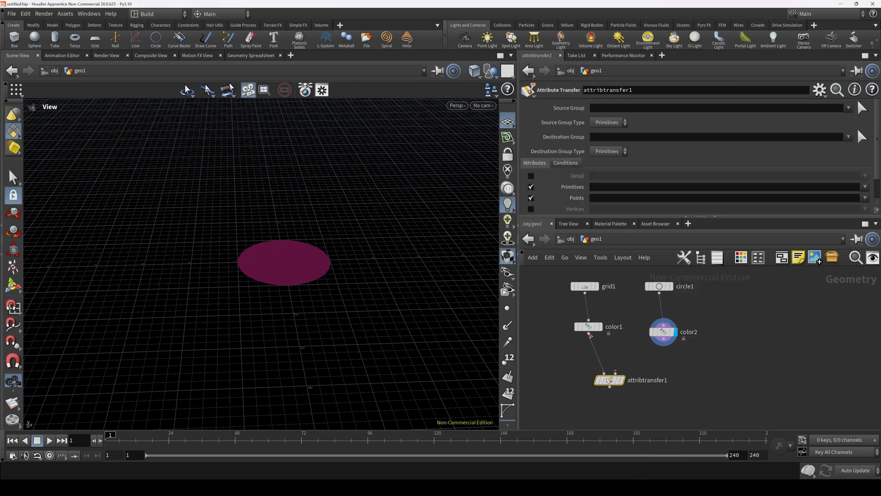
drag(664, 339, 615, 372)
click(622, 379)
drag(401, 344, 337, 318)
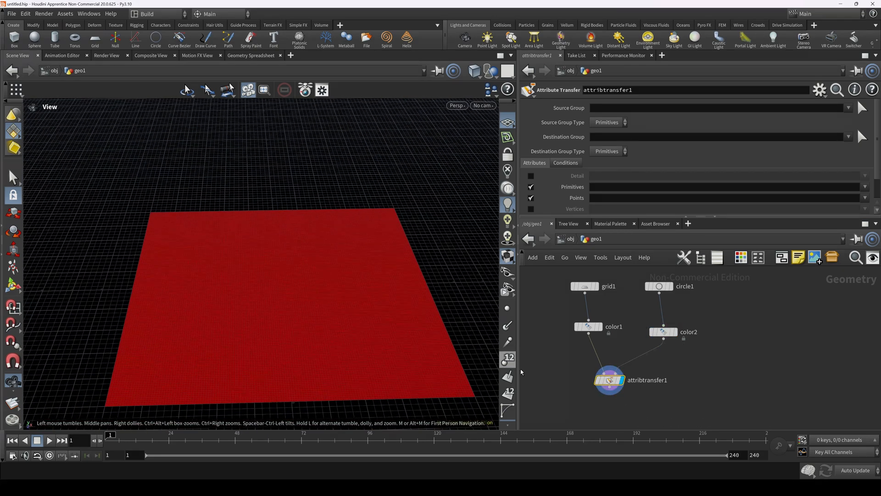
Restrict the Attribute Transfer node's transferred point attributes to Cd
click(612, 381)
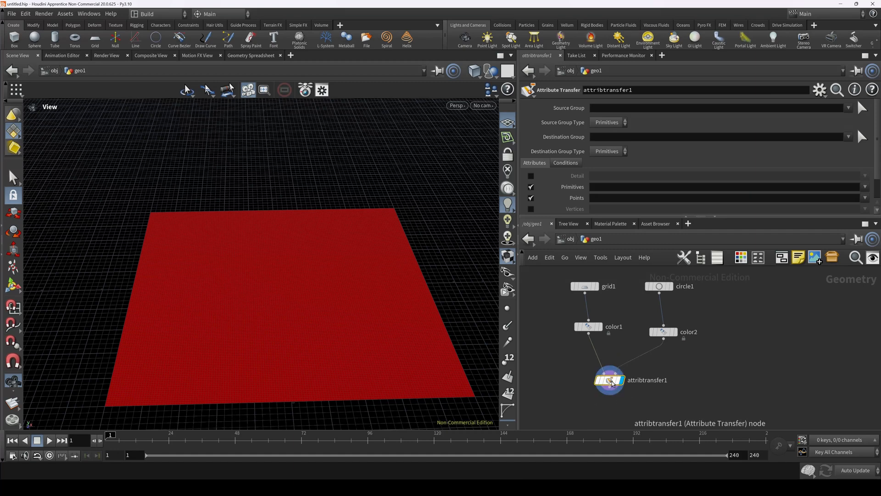
click(597, 202)
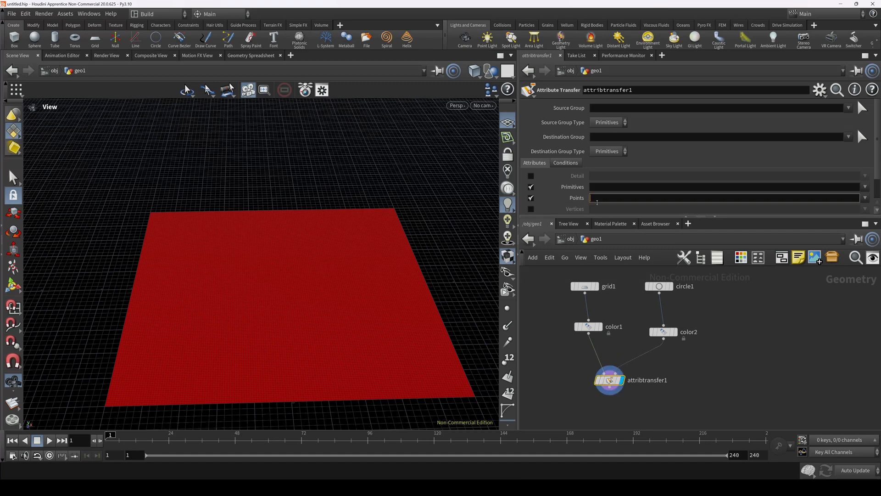
text(Cd)
key(Return)
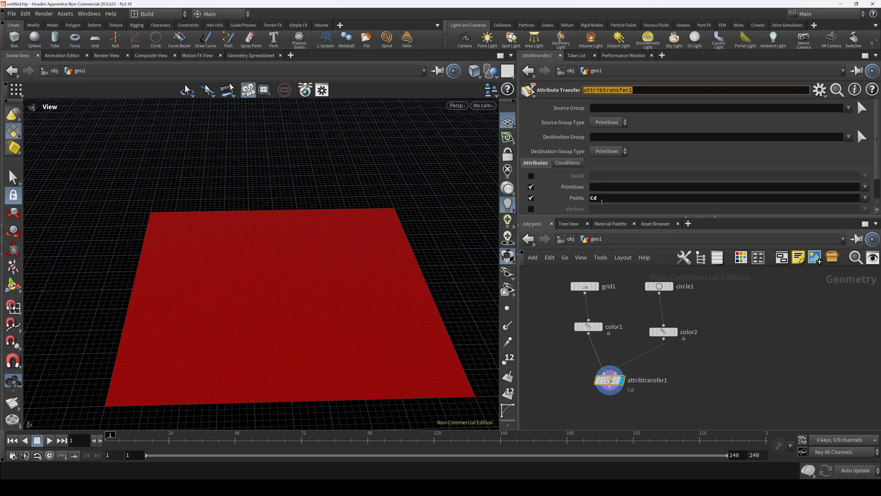
Set the Attribute Transfer node's Distance Threshold to 0.1
click(568, 163)
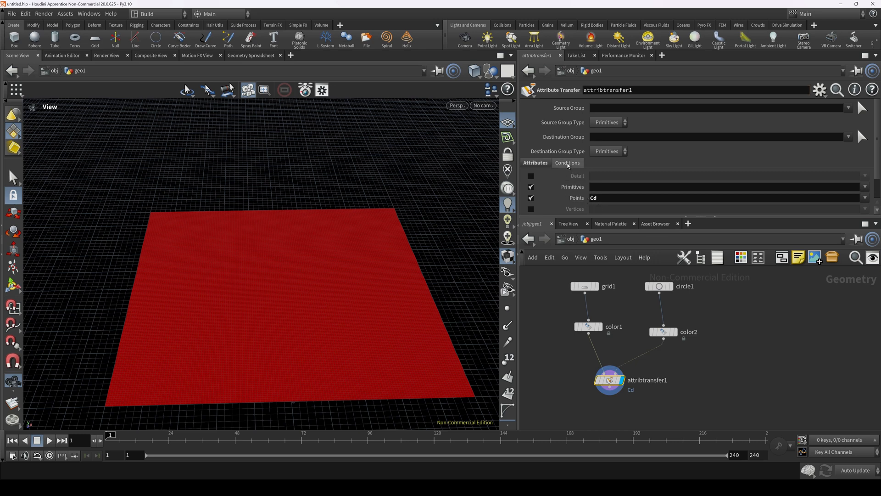
scroll(553, 189, down, 2)
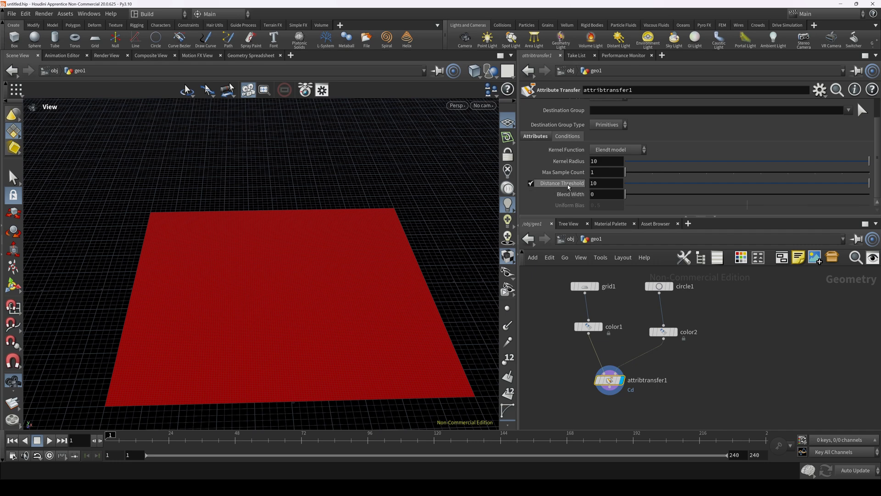
click(602, 184)
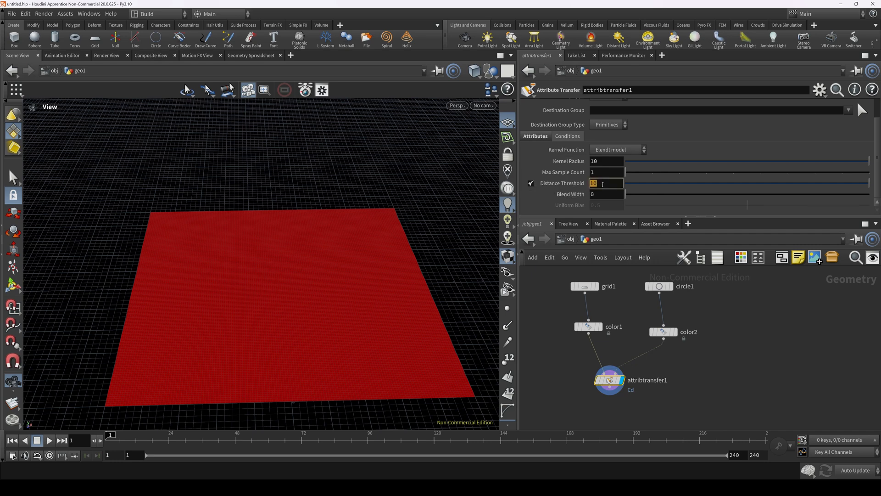
text(.1)
key(Return)
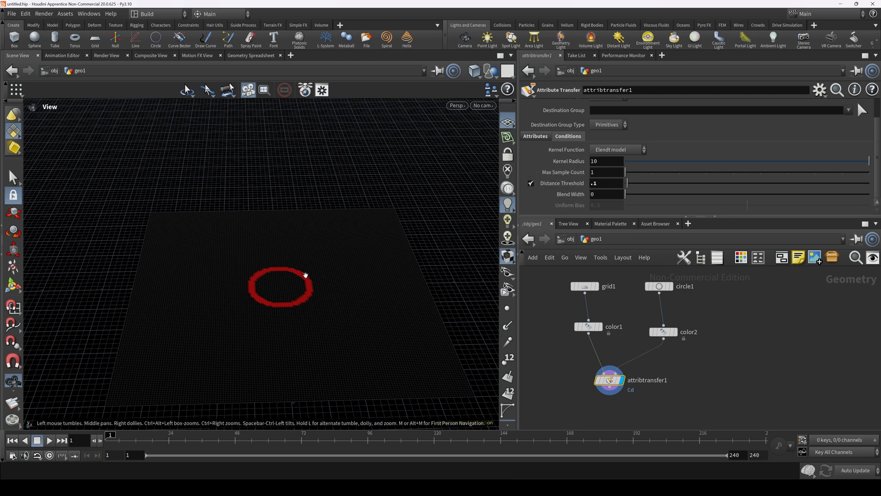
drag(613, 384, 613, 388)
drag(275, 292, 301, 291)
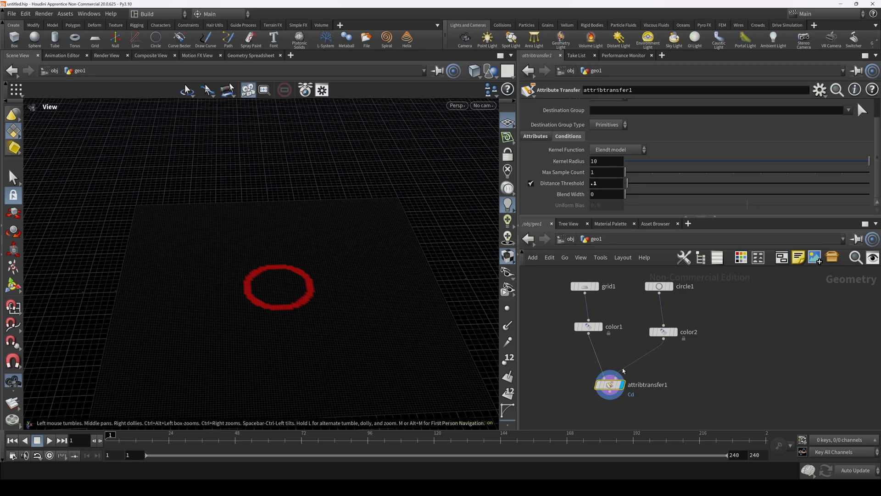
Insert a displayed Transform node between the circle's Color node and the Attribute Transfer node, and show the Attribute Transfer node as a template
drag(624, 370, 619, 382)
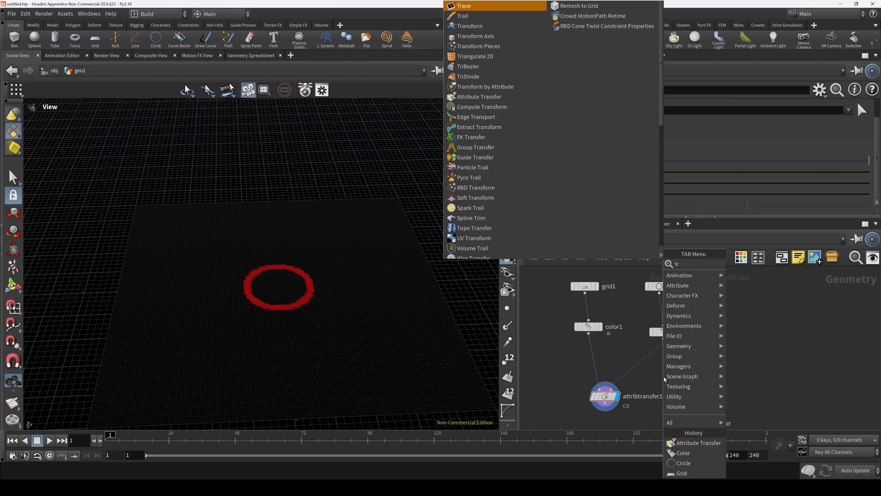
click(745, 28)
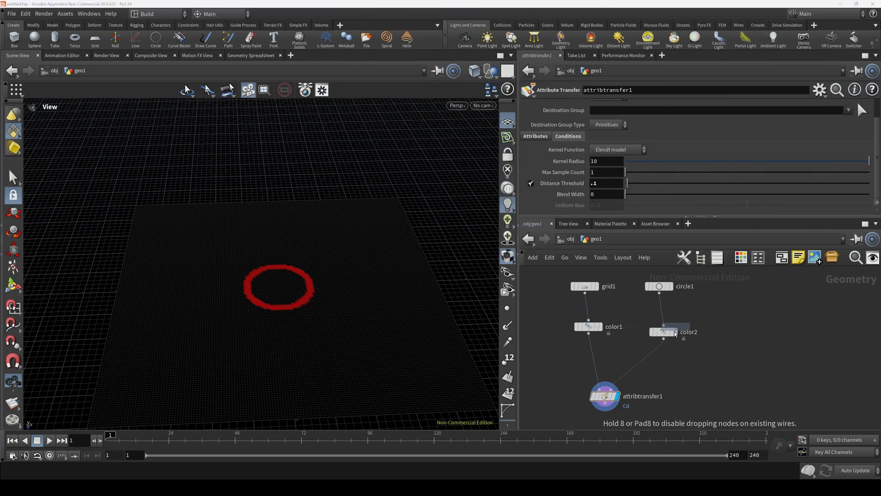
click(649, 367)
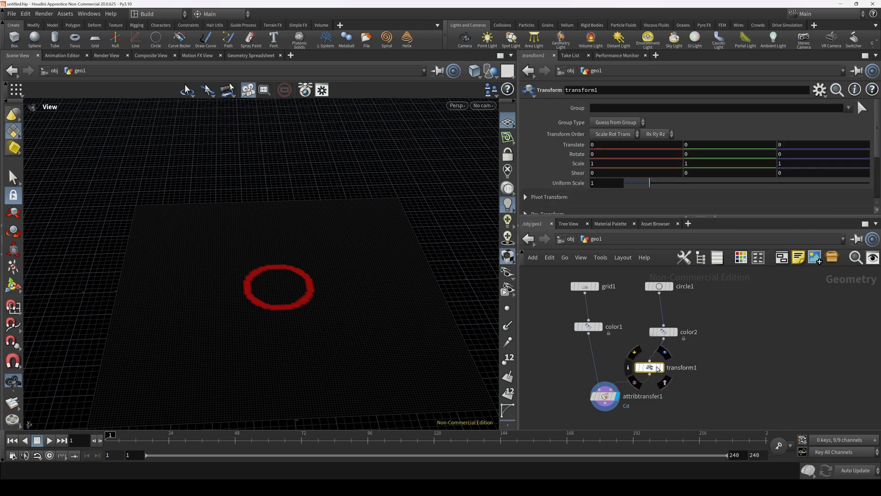
click(662, 370)
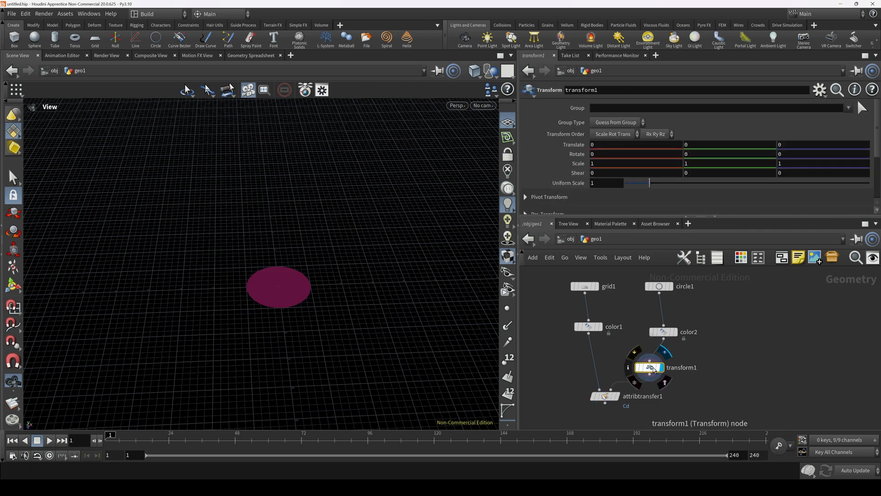
click(621, 411)
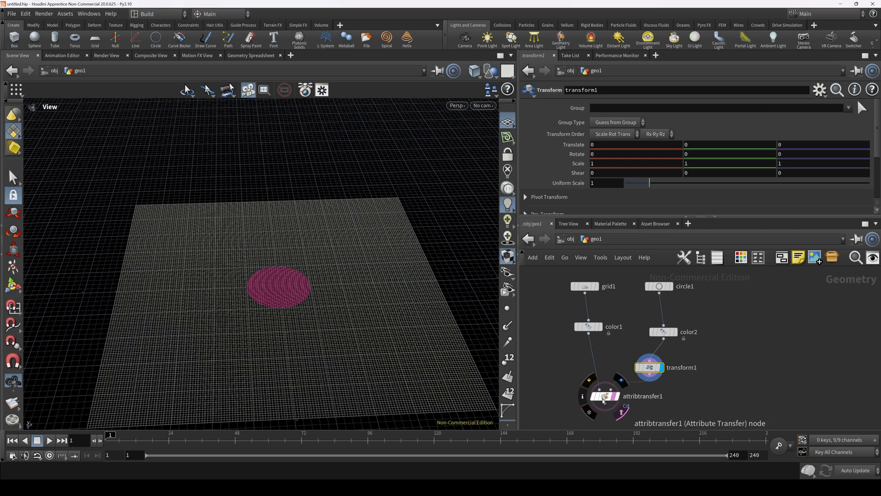
click(606, 397)
click(651, 371)
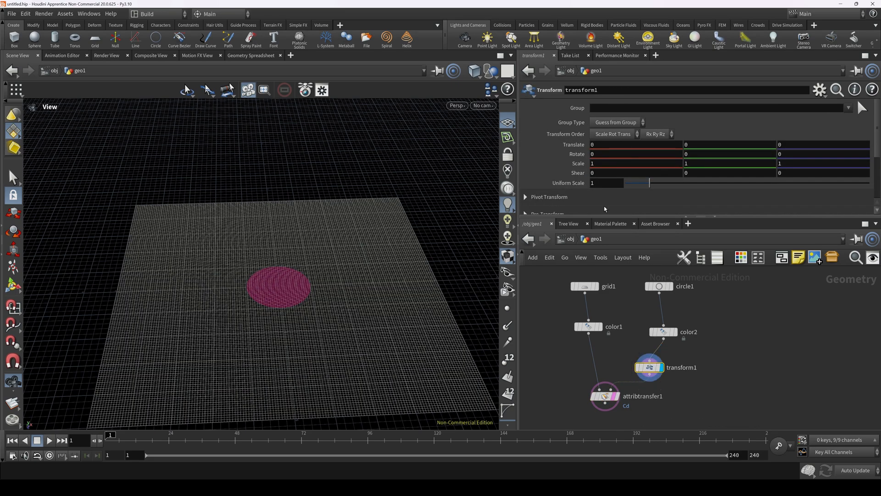
Set the Transform node's Uniform Scale to 0 and keyframe it at frames 1 and 20
drag(651, 183, 633, 184)
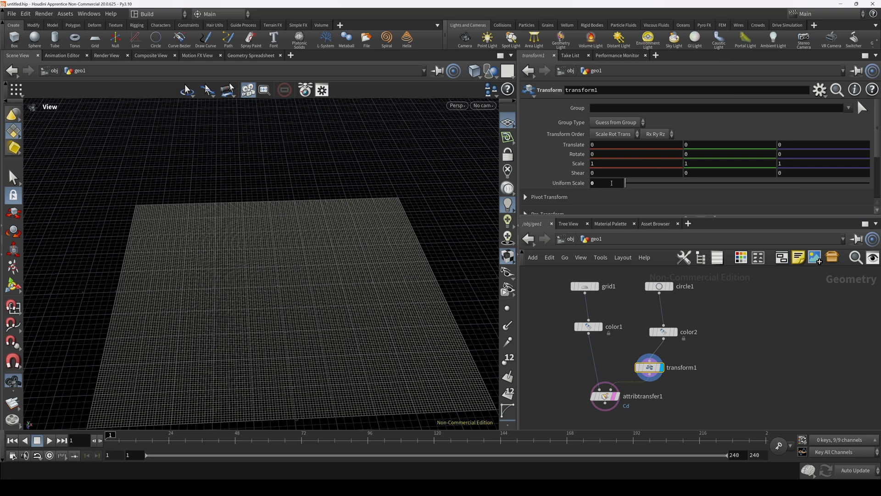
alt+click(608, 183)
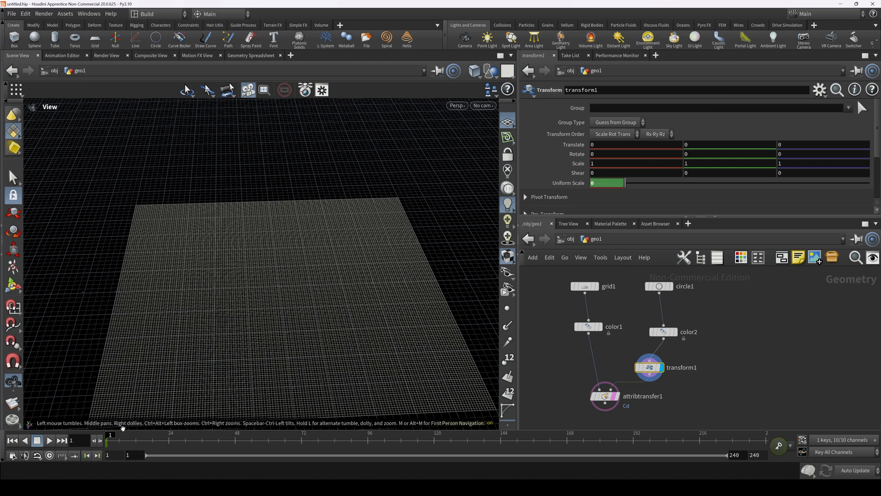
drag(110, 440, 150, 443)
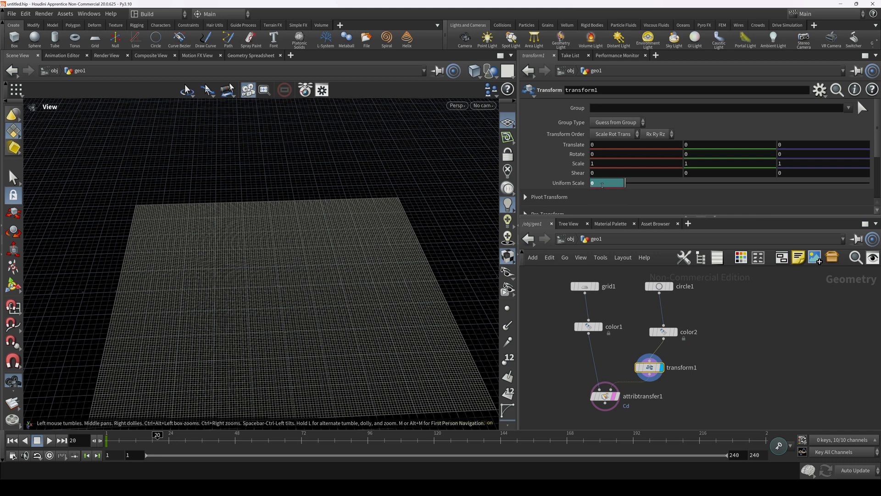
alt+click(602, 183)
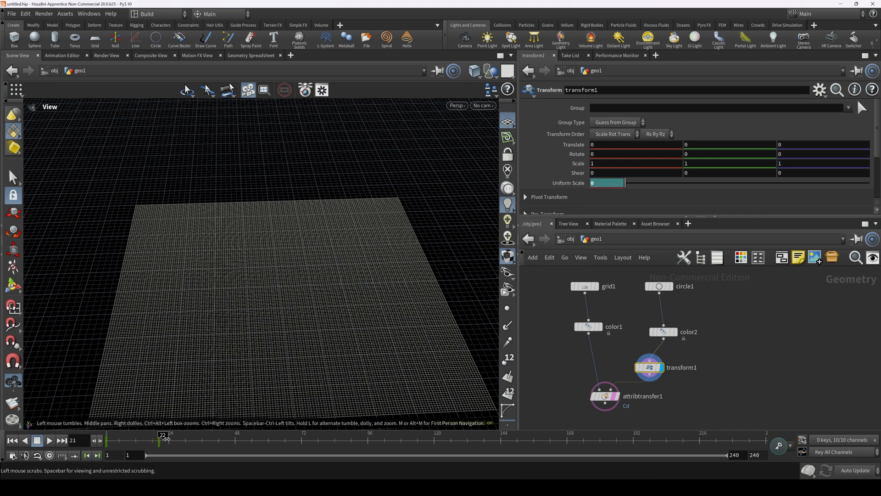
Key the Transform node's Uniform Scale at about 4 on frame 60 and scrub back through the growth
drag(165, 439, 267, 445)
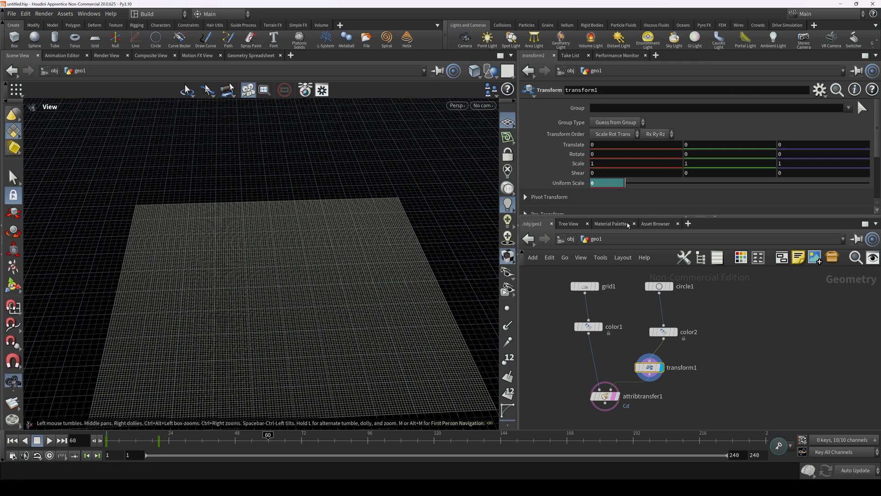
drag(626, 183, 726, 200)
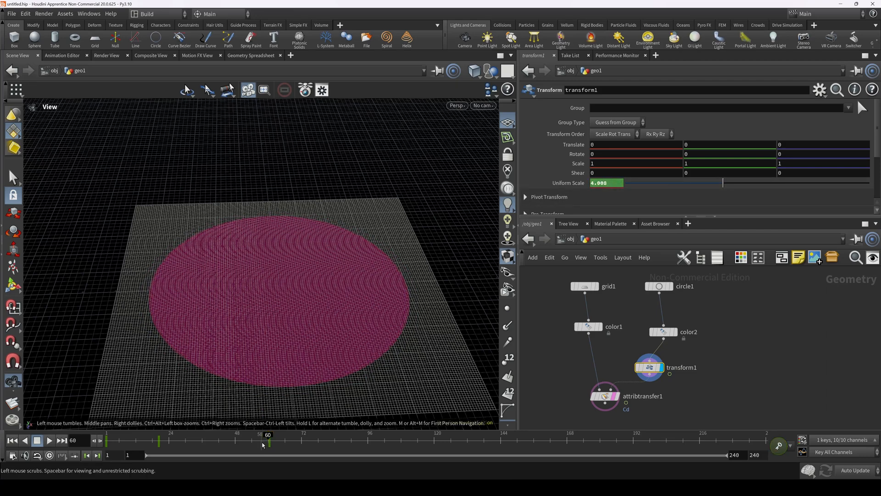
drag(268, 441, 152, 442)
Display the Attribute Transfer node and return to frame 1 to inspect the transferred colour at the grid's centre
click(618, 395)
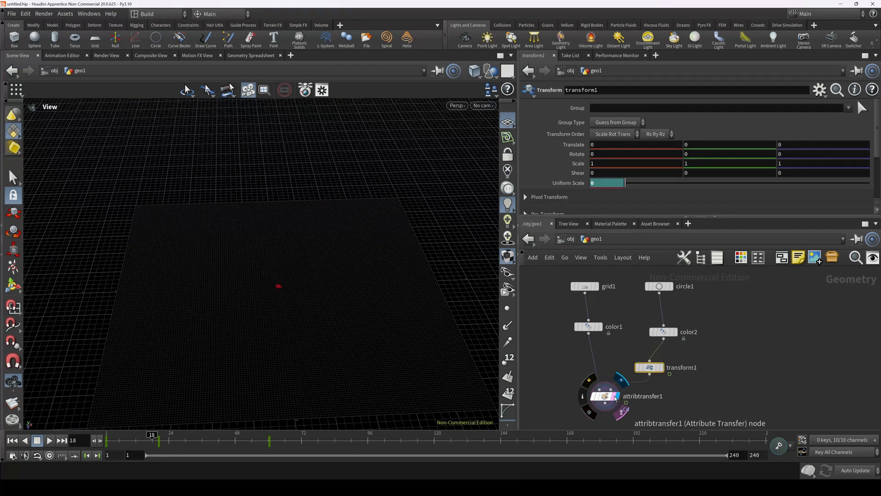
click(605, 396)
mouse_move(111, 442)
mouse_down()
mouse_move(326, 438)
mouse_move(144, 438)
mouse_move(223, 438)
mouse_move(108, 450)
mouse_up()
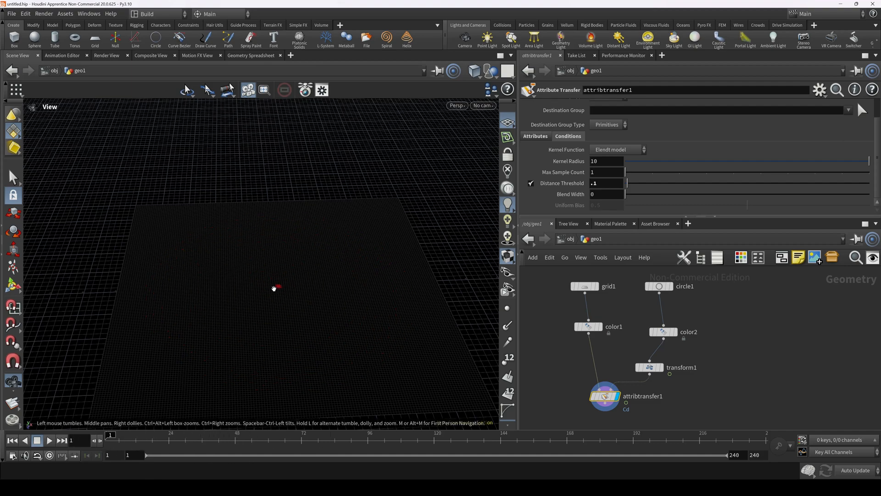
click(649, 368)
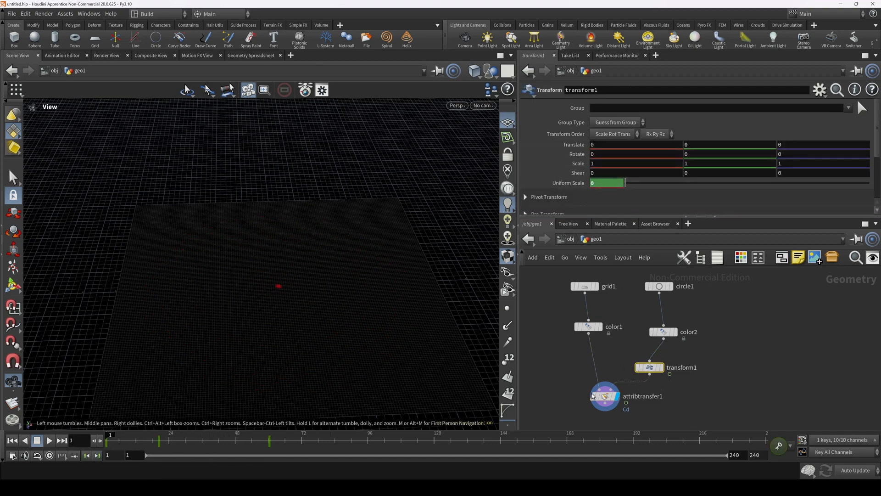
click(607, 399)
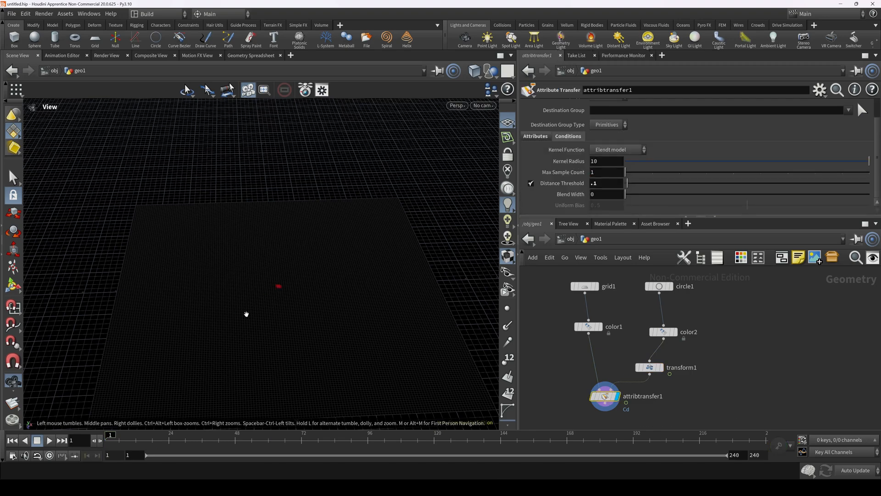
drag(247, 314, 349, 294)
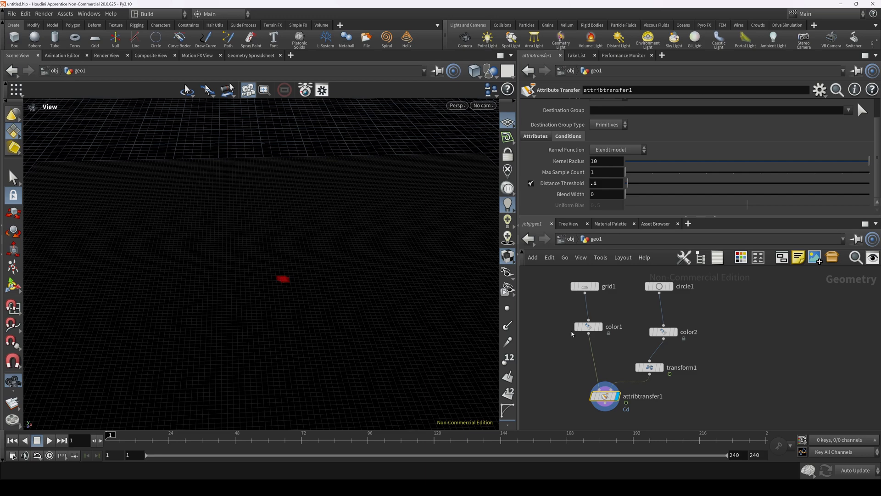
Keyframe the Transform node's Y translation at 0 on frame 20 and at 1 on frame 1
click(649, 367)
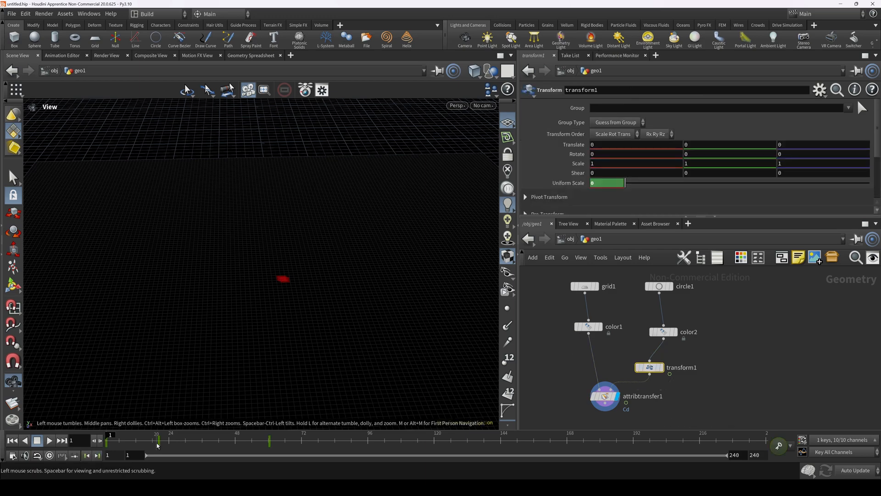
mouse_move(157, 446)
mouse_down()
mouse_move(172, 451)
mouse_move(159, 452)
mouse_up()
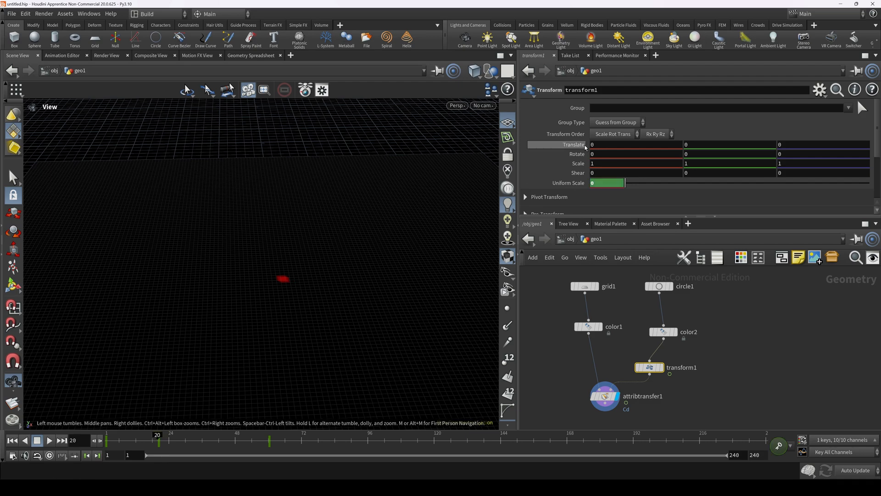
alt+click(700, 144)
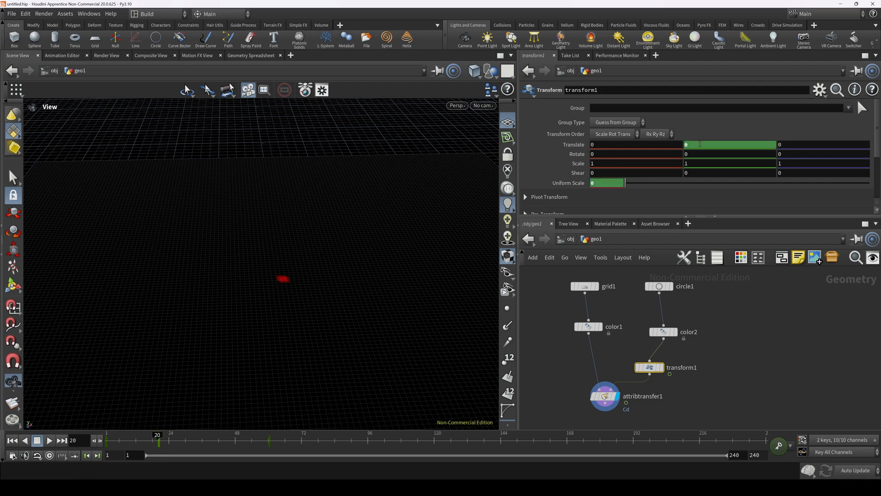
drag(158, 439, 91, 451)
click(713, 145)
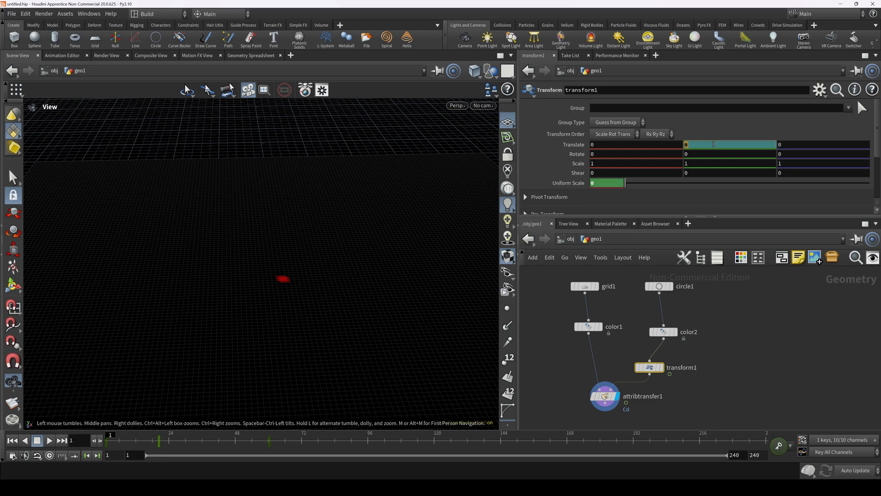
text(1)
key(Tab)
alt+click(713, 144)
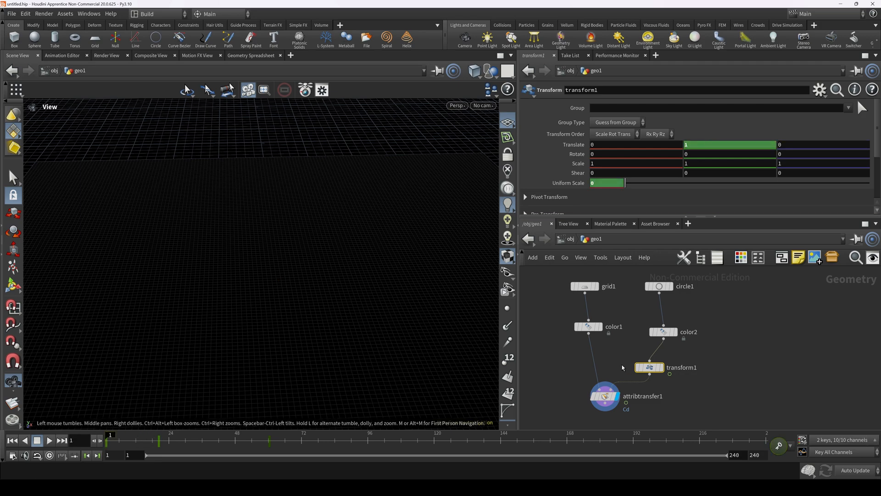
Play the shockwave animation, turn on real-time playback, and stop and return to frame 1
click(609, 398)
click(48, 441)
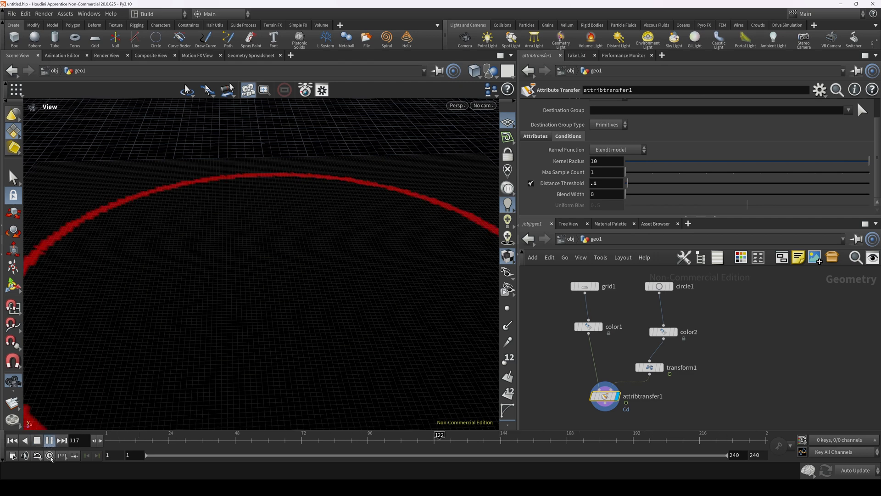
click(50, 457)
click(109, 450)
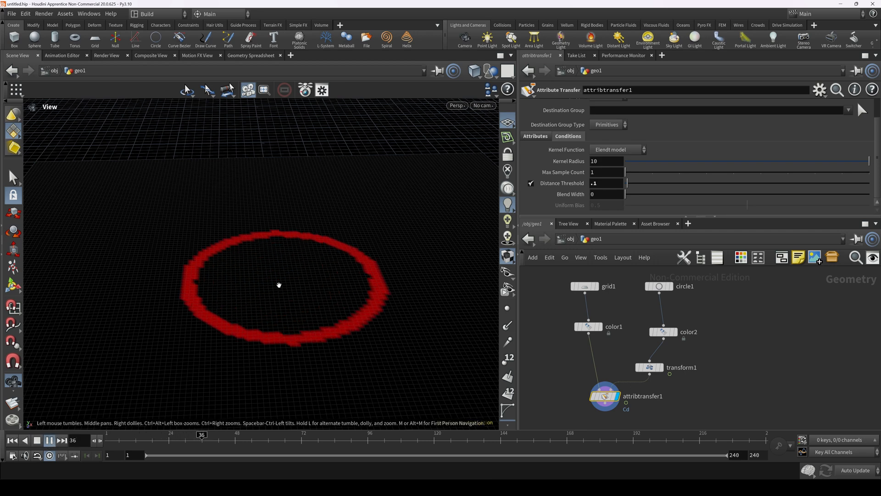
click(46, 440)
mouse_move(124, 439)
mouse_down()
mouse_move(109, 439)
mouse_move(206, 442)
mouse_move(109, 440)
mouse_up()
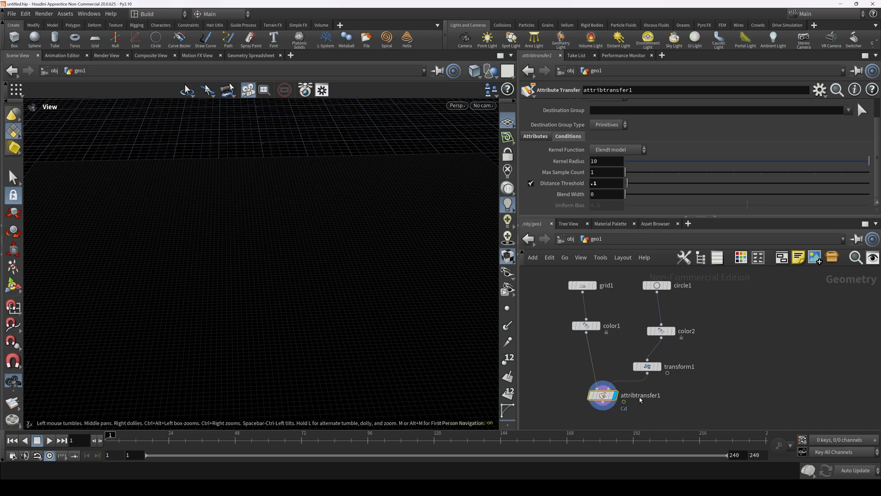
Add a Scatter node below the Attribute Transfer node, fed by its output
key(Tab)
text(scatt)
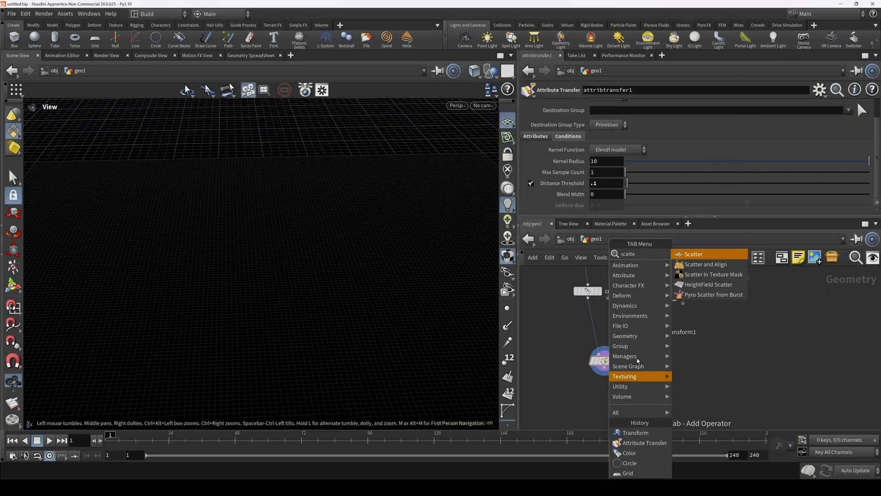
click(684, 255)
click(624, 395)
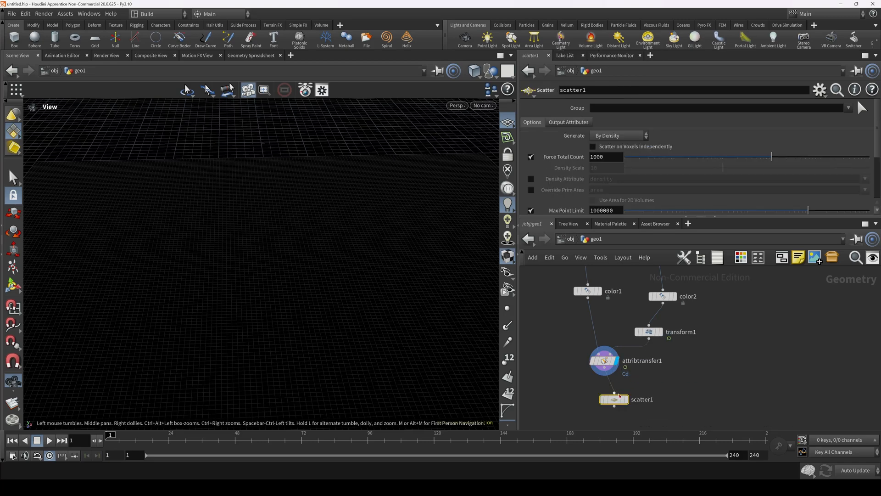
Turn on point display in the viewport and hide the reference grid to show only the scattered points
click(510, 313)
drag(321, 261, 377, 269)
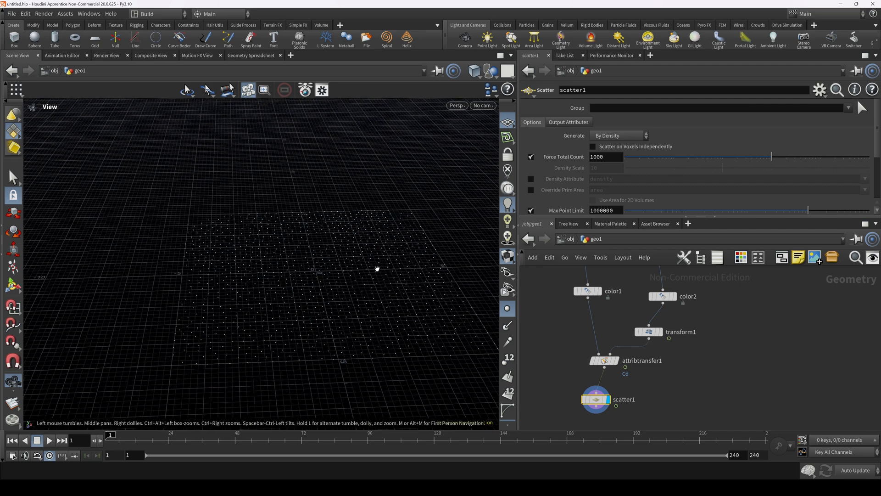
click(508, 123)
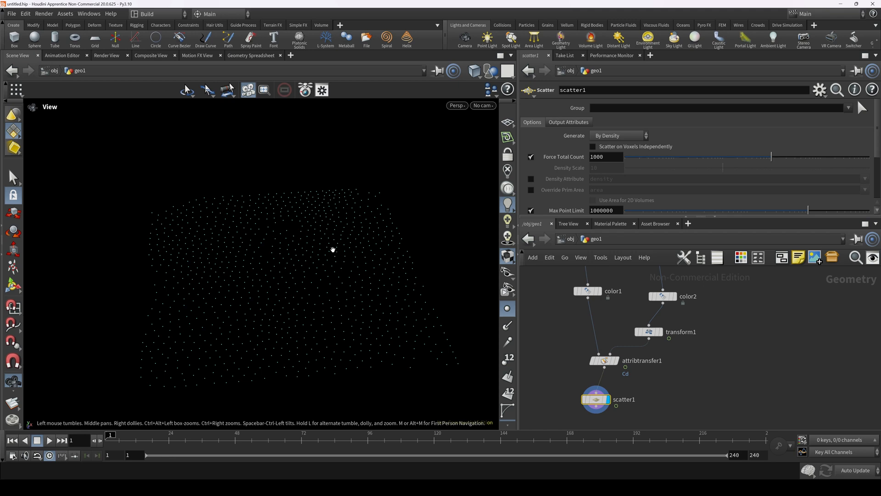
Disable the Scatter node's Relax Iterations, enable its Density Attribute with Cd, and scrub to frame 11
scroll(578, 159, down, 3)
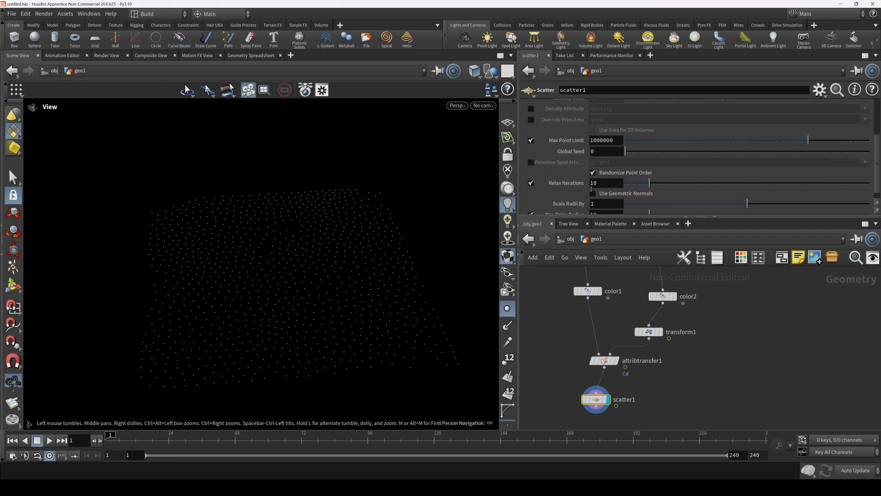
click(532, 184)
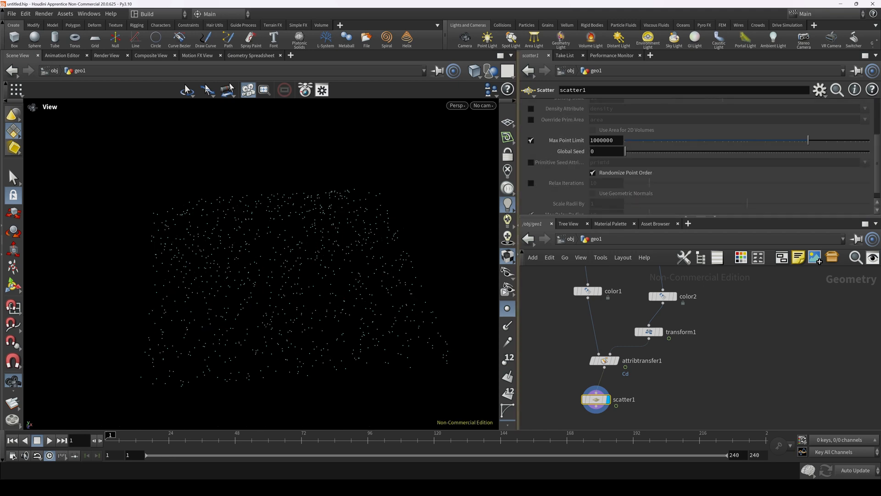
scroll(566, 189, up, 3)
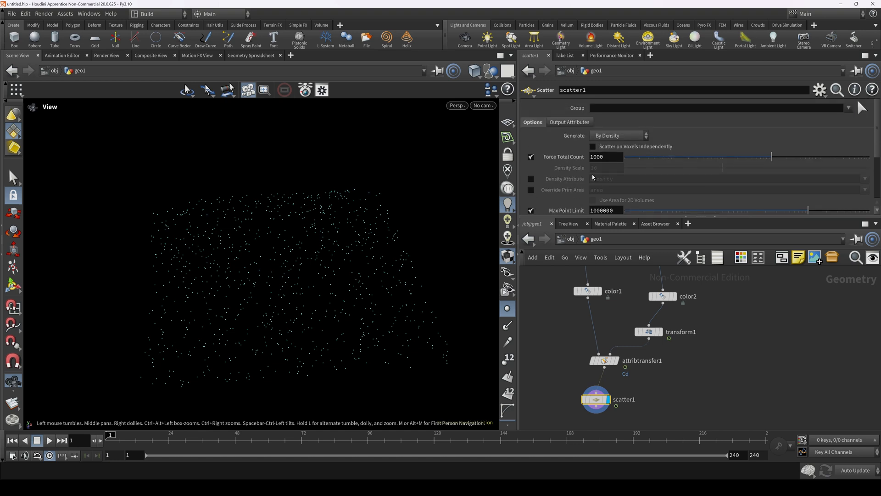
click(531, 179)
click(619, 181)
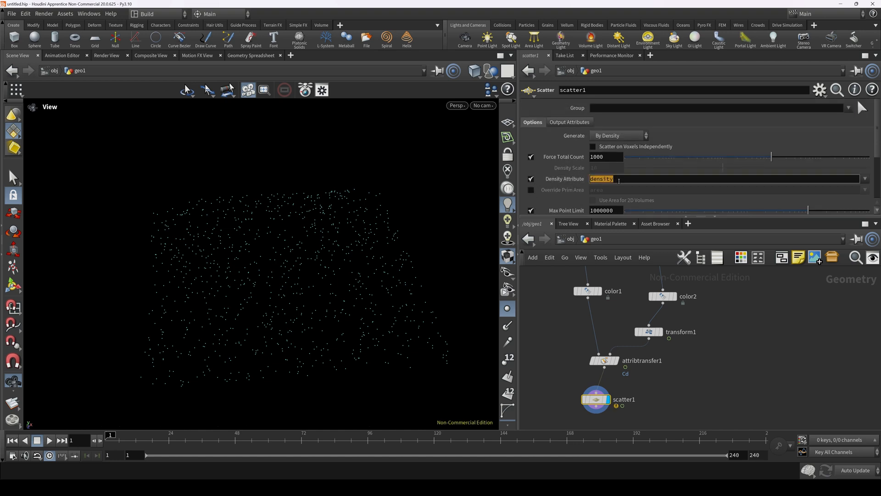
text(Cd)
key(Tab)
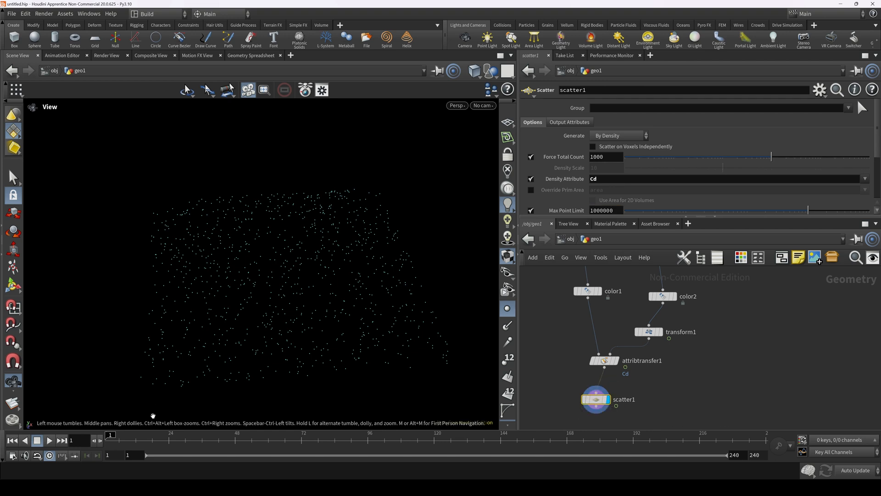
drag(113, 442, 133, 452)
Add an Attribute Wrangle node below the Scatter node, fed by its output
middle_drag(644, 391, 648, 347)
key(Tab)
text(wra)
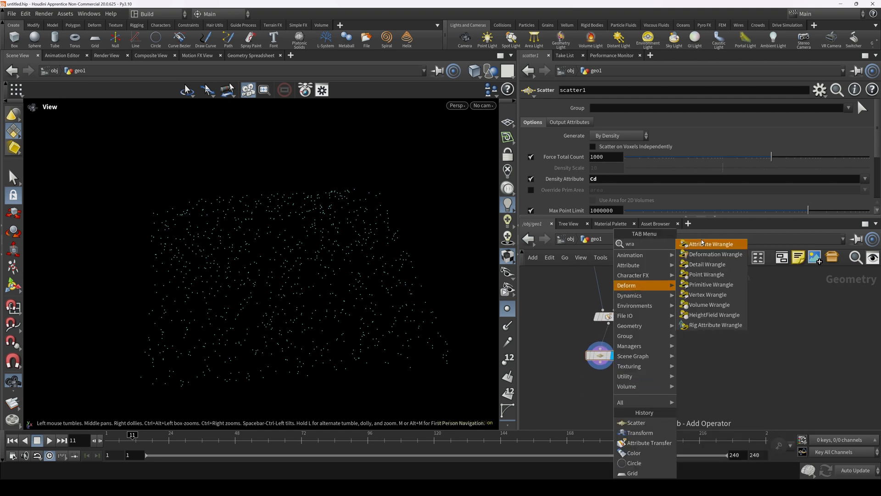
key(Return)
click(600, 399)
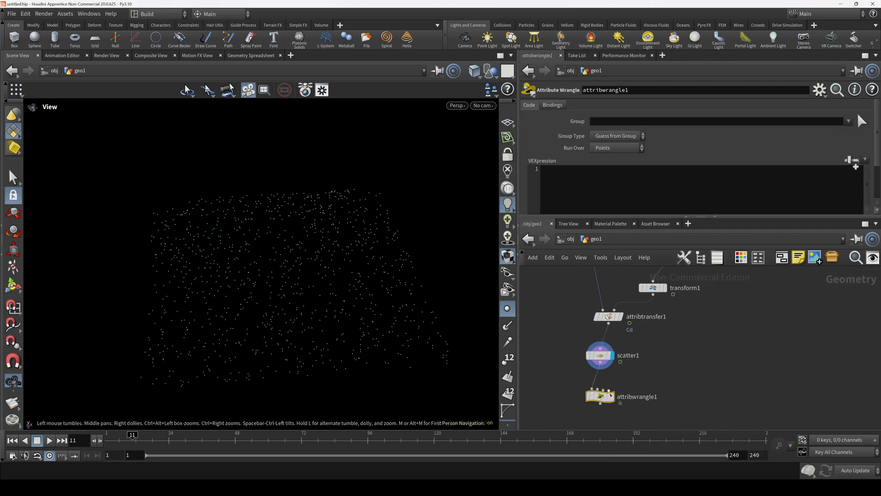
click(566, 202)
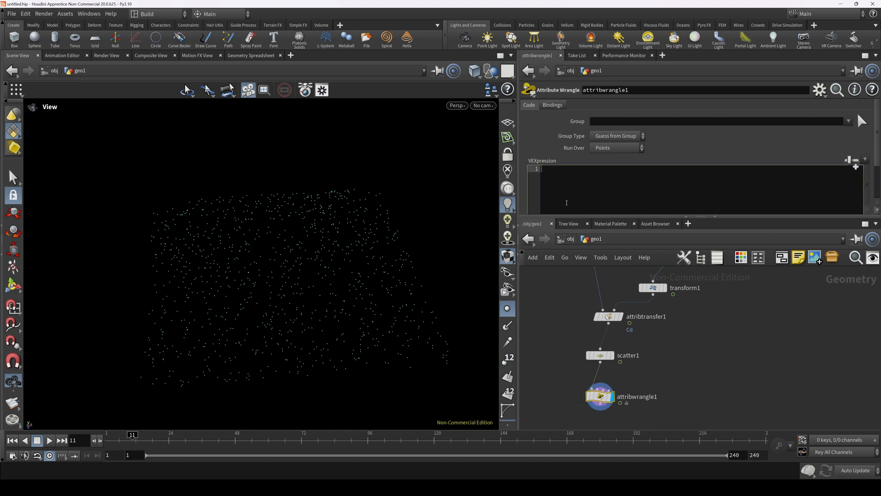
text(if(@Cd.x=)
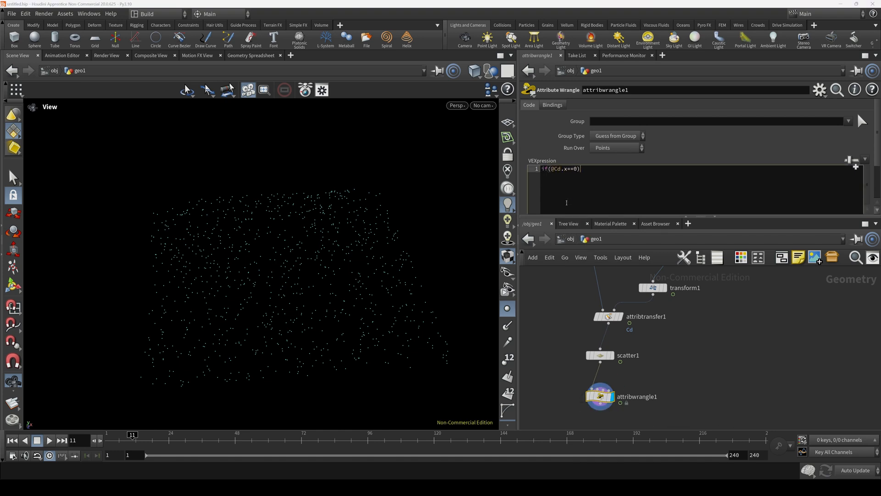
text(=0))
key(Return)
text(removep)
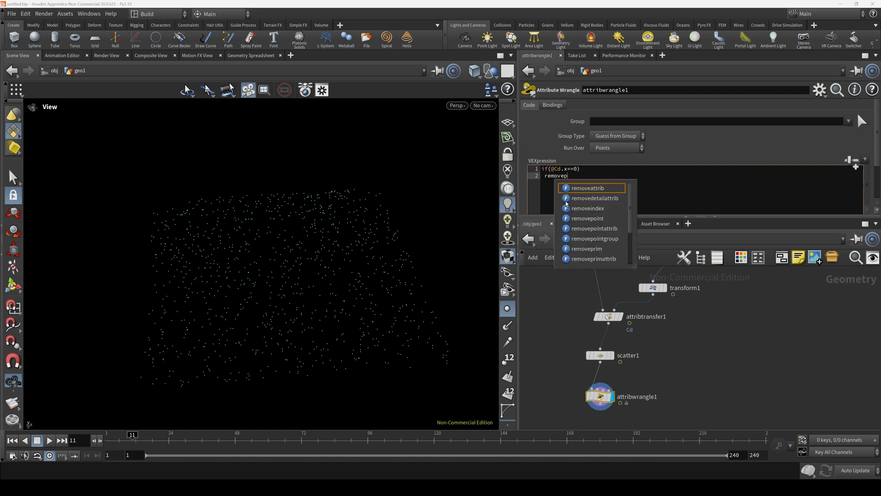
text(oint(0, @ptnum);)
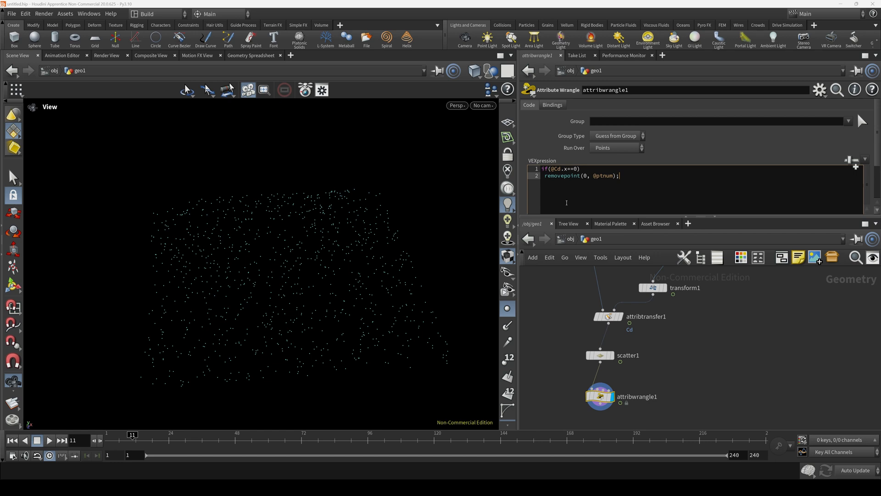
click(560, 305)
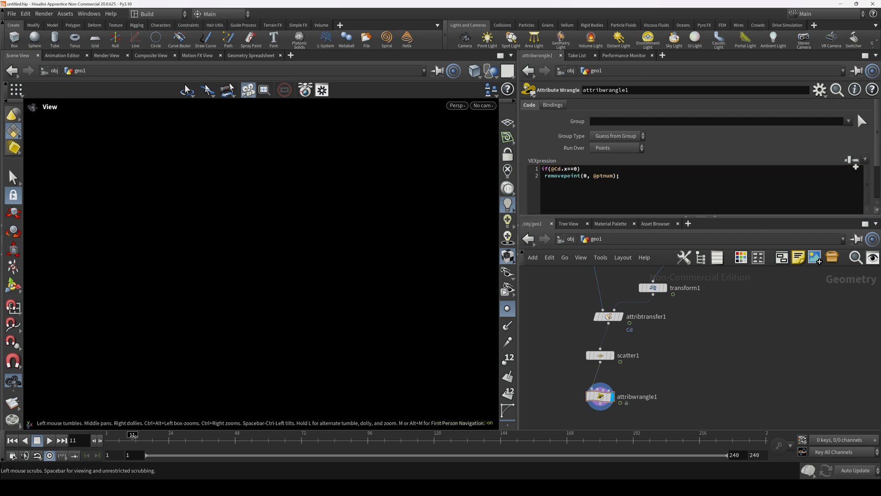
Scrub to frame 50 and back to frame 41 to examine how the ring of scattered points expands
drag(159, 446, 255, 448)
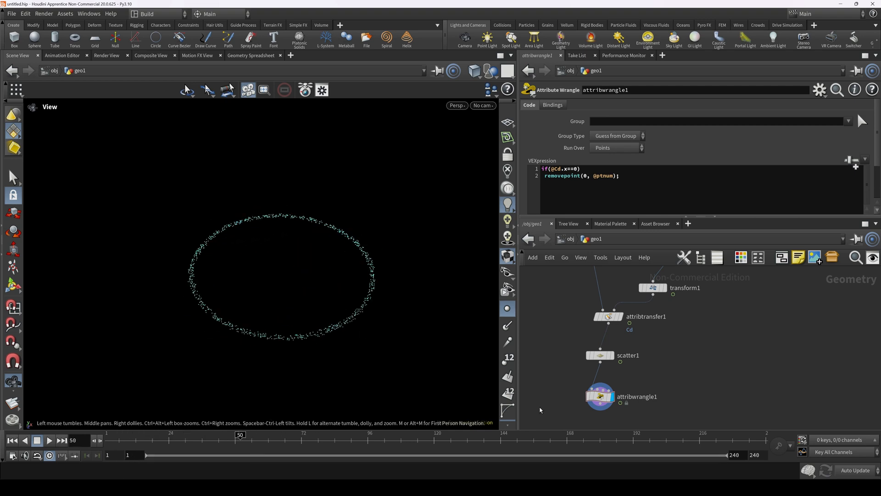
drag(601, 399, 596, 392)
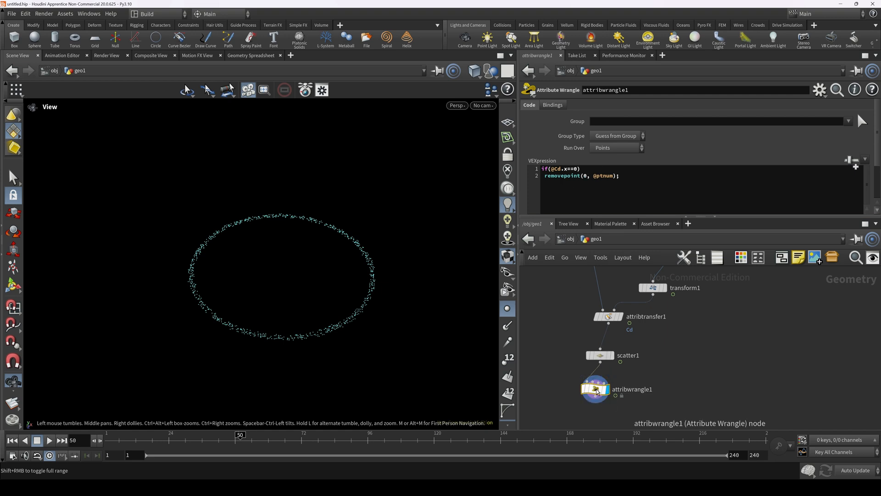
middle_drag(632, 399, 653, 355)
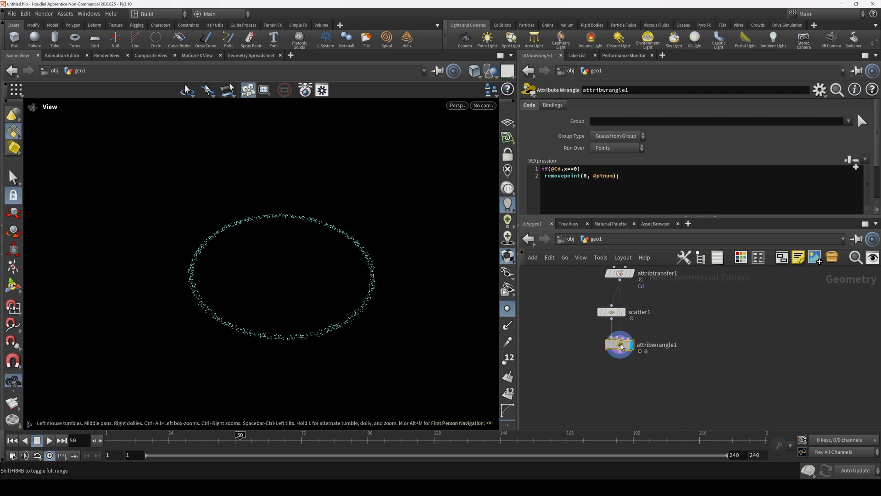
drag(359, 352, 327, 330)
drag(234, 443, 215, 444)
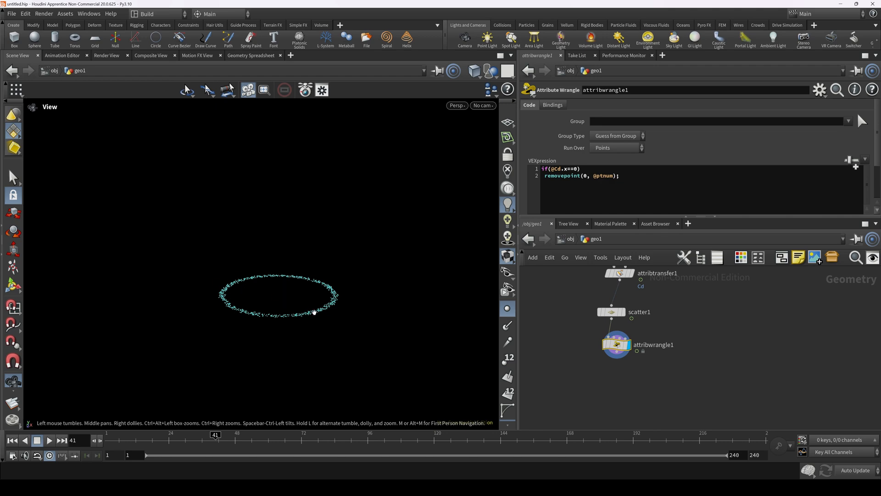
drag(315, 313, 304, 313)
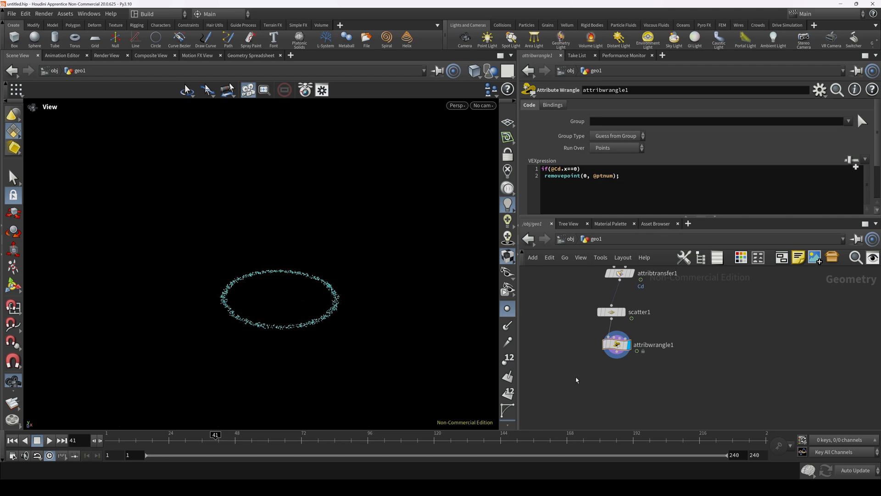
Add a Point Velocity node, connect the Attribute Wrangle's output to it and display it
key(Tab)
text(pov)
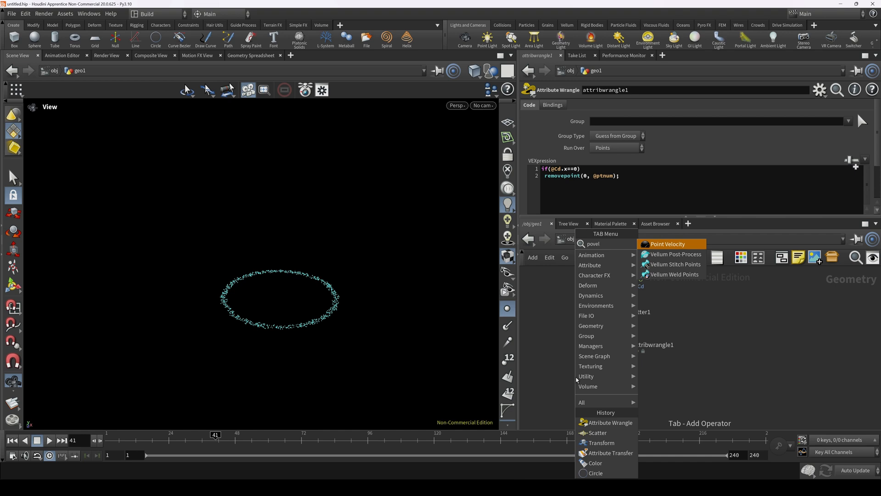
key(Return)
click(576, 380)
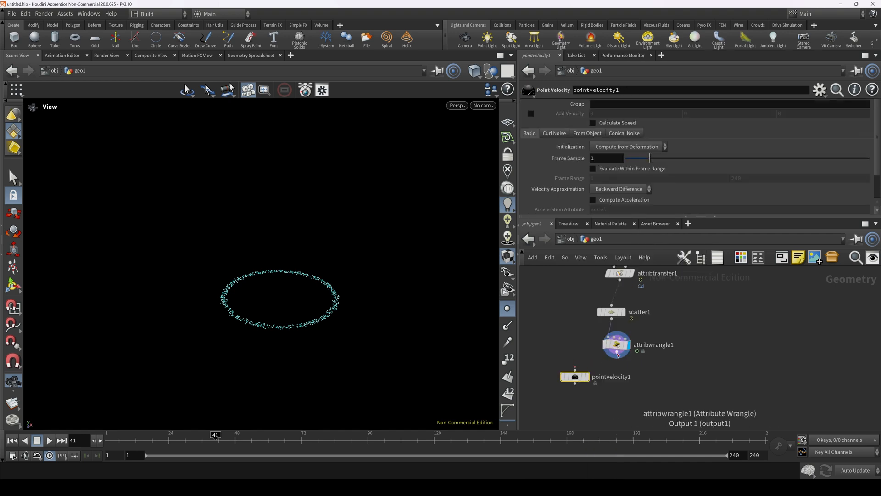
click(616, 360)
click(576, 370)
click(589, 377)
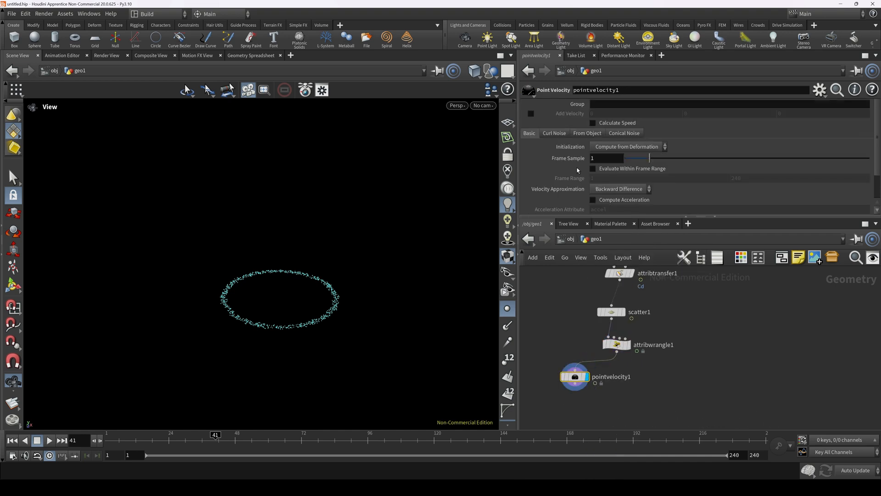
Set Velocity Approximation to Central Difference, show the point trails in the viewport and inspect them at frame 50
click(617, 189)
click(617, 204)
click(508, 343)
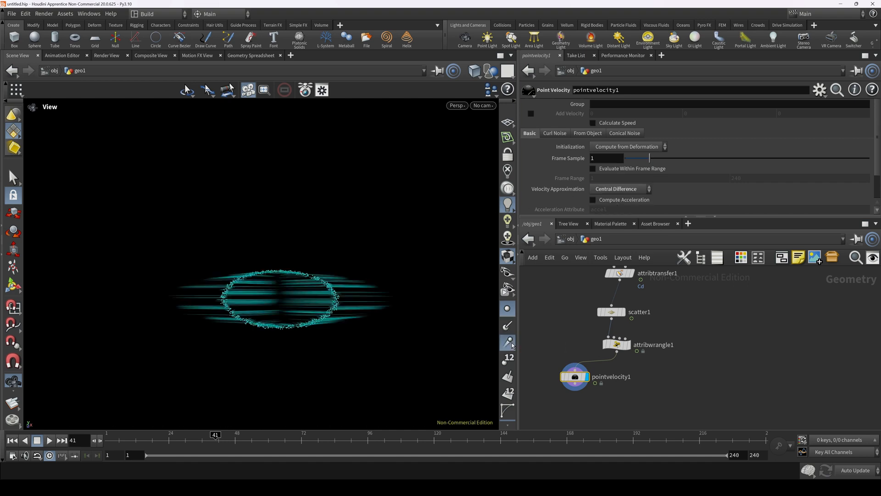
drag(287, 292, 240, 391)
drag(216, 437, 241, 466)
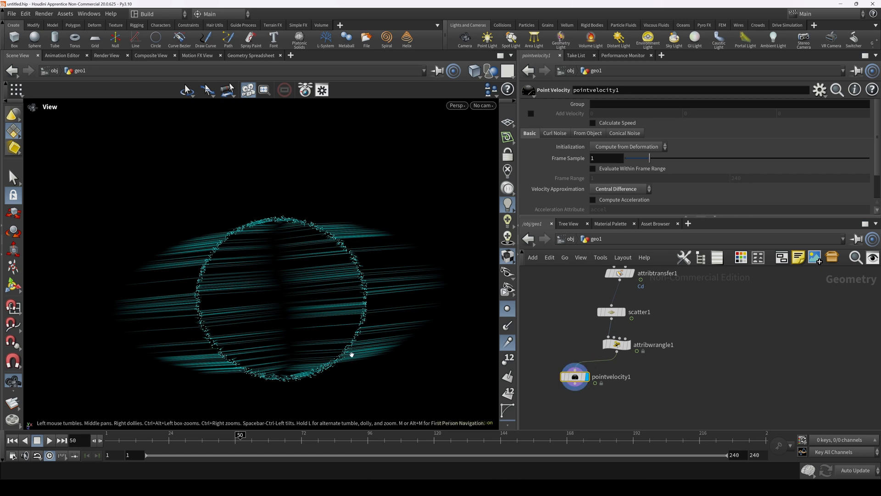
Move the Point Velocity node aside and add a second Attribute Wrangle fed by the first wrangle, displaying it
drag(578, 381, 569, 376)
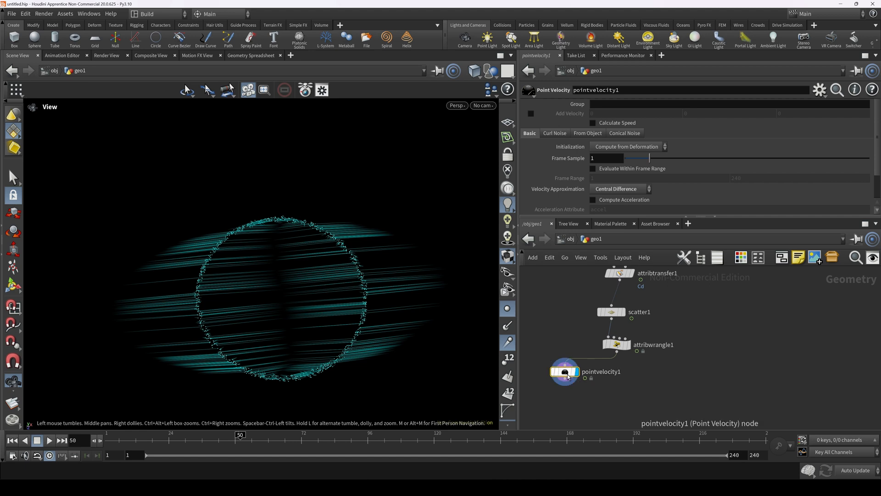
drag(568, 377, 553, 378)
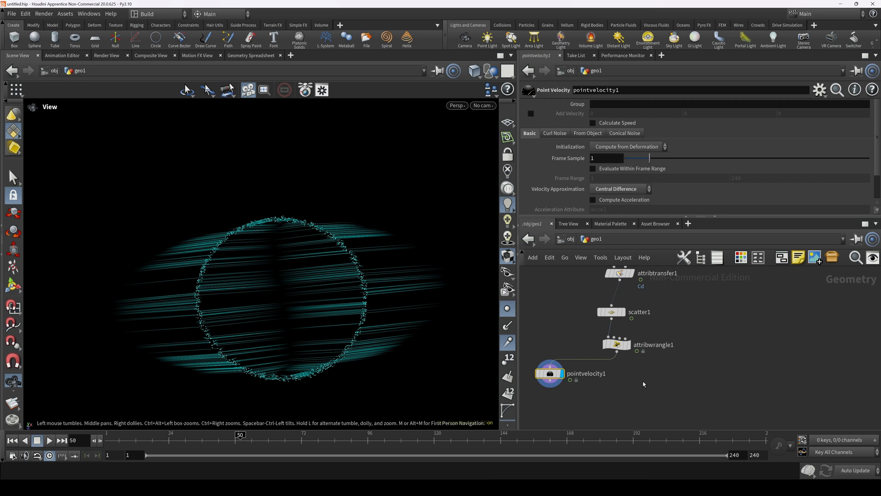
key(Tab)
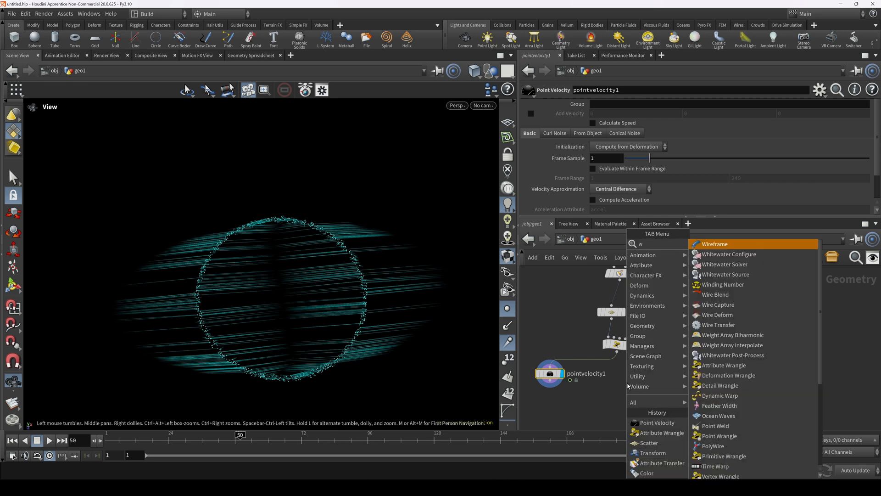
mouse_move(661, 305)
click(730, 250)
click(638, 389)
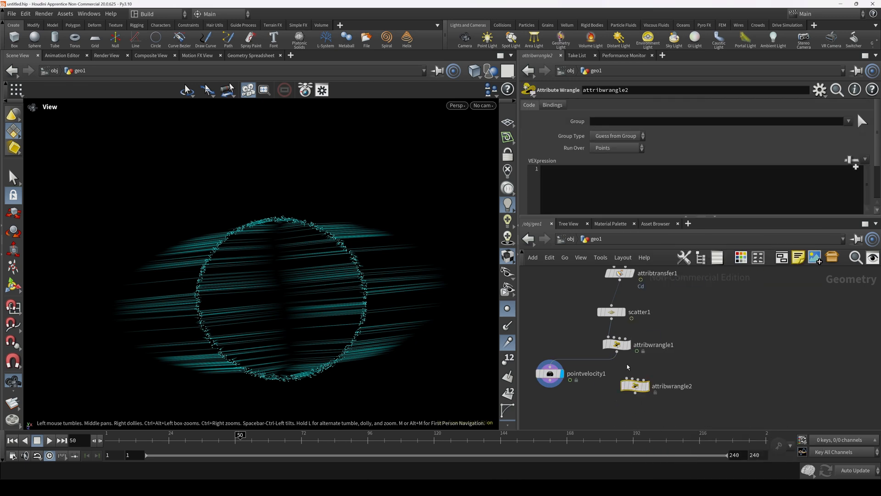
click(617, 352)
click(627, 378)
key(r)
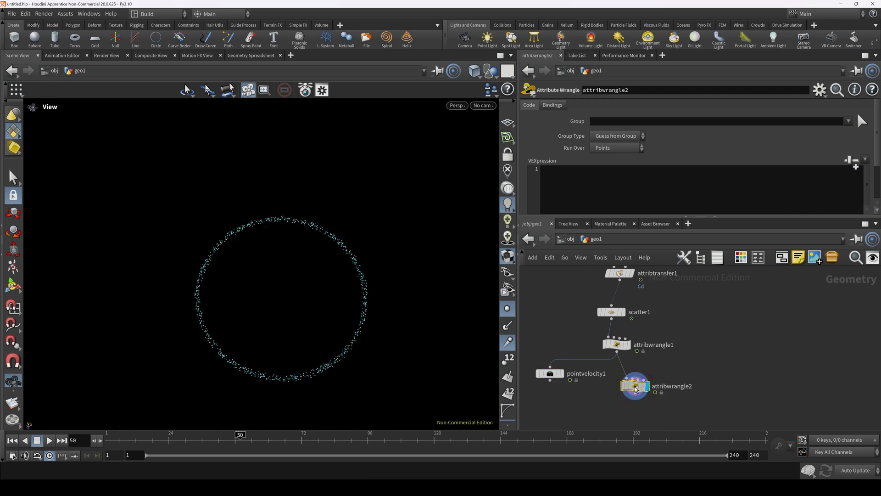
Write the second wrangle's VEX expression as v@v = @P - getbbox_center(0); to point velocity outward from the centre
click(618, 346)
click(636, 384)
click(591, 206)
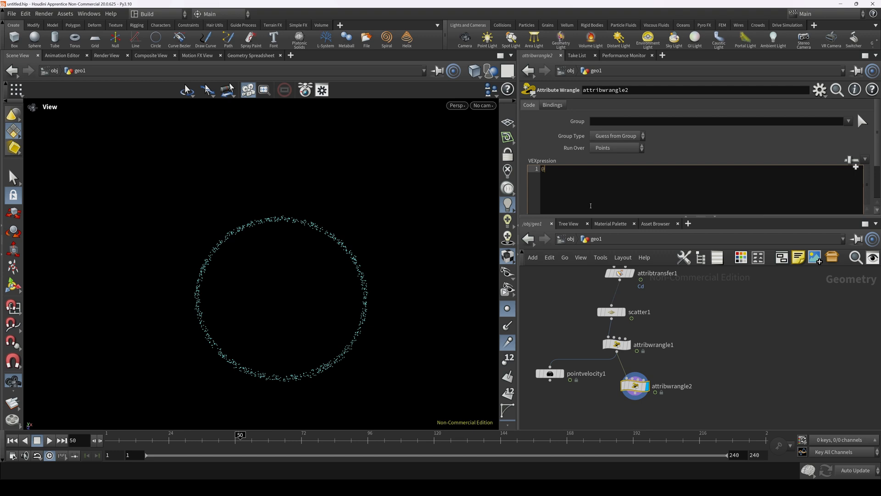
text(v@v)
text(get)
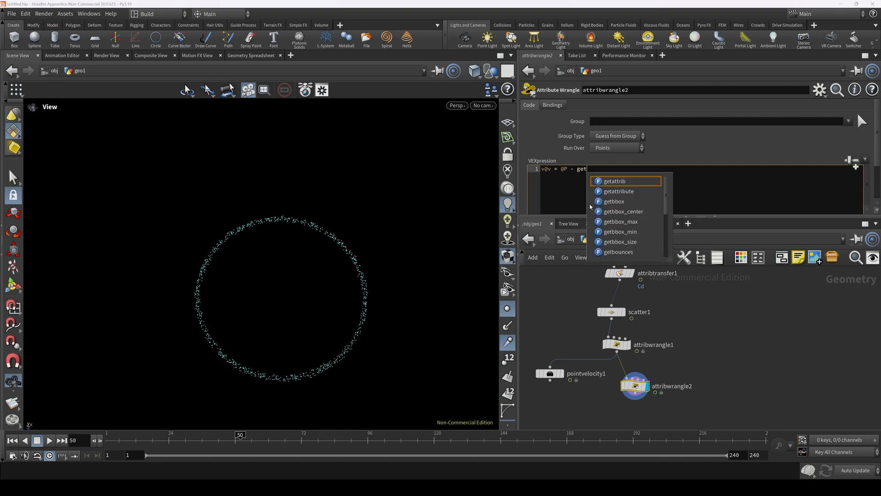
key(Down)
key(Down)
key(Down)
key(Return)
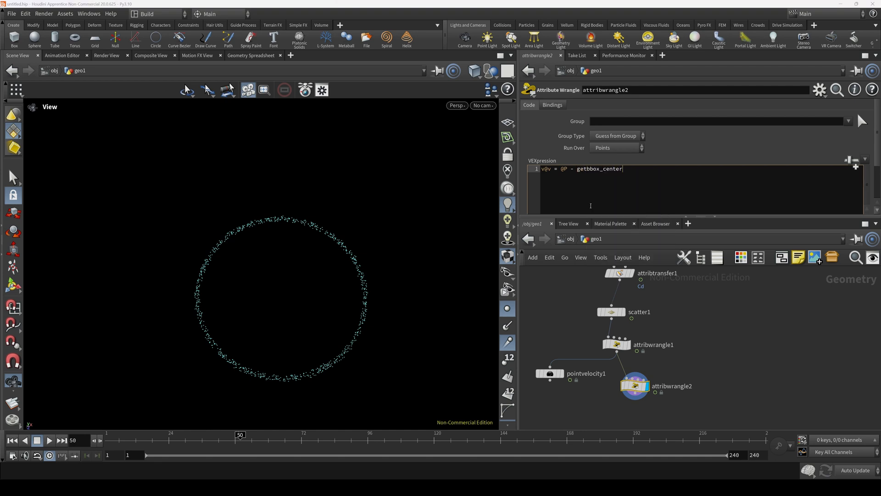
key(F1)
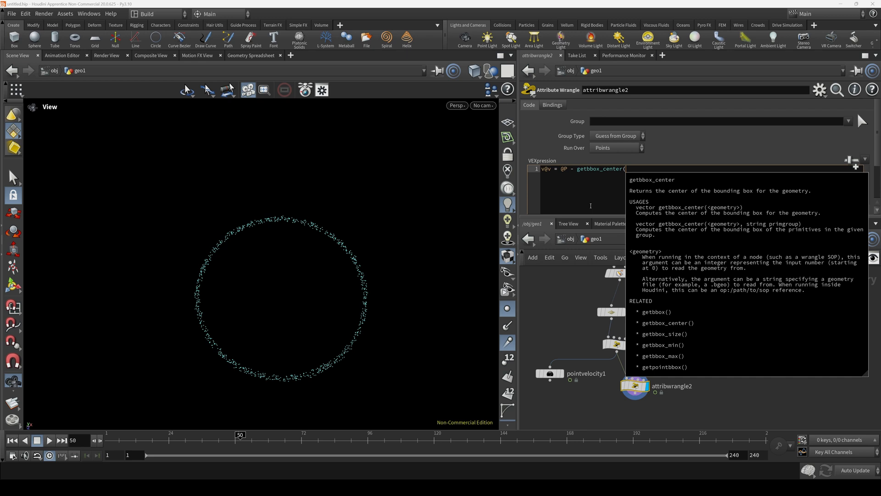
text(0);)
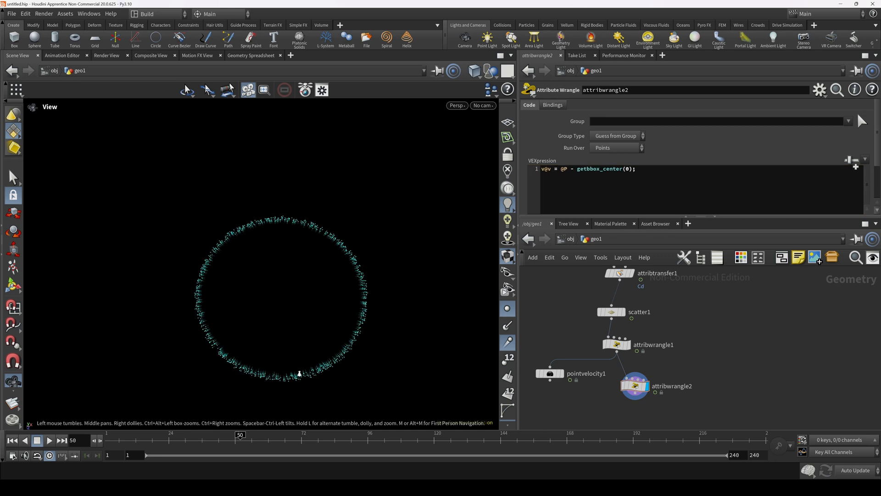
Inspect the velocity trails around the ring up close and turn on the viewport's reference grid
scroll(307, 373, up, 3)
scroll(316, 371, up, 5)
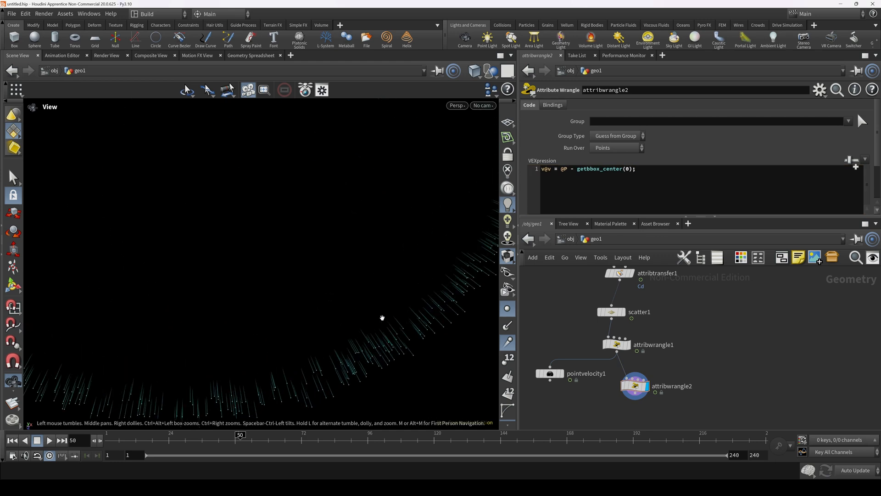
scroll(381, 290, up, 2)
scroll(381, 290, down, 8)
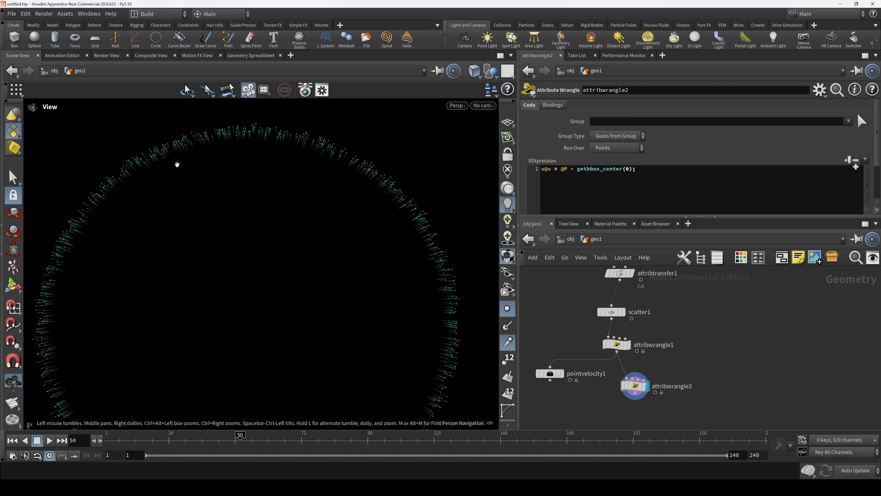
click(508, 122)
middle_drag(273, 313, 277, 296)
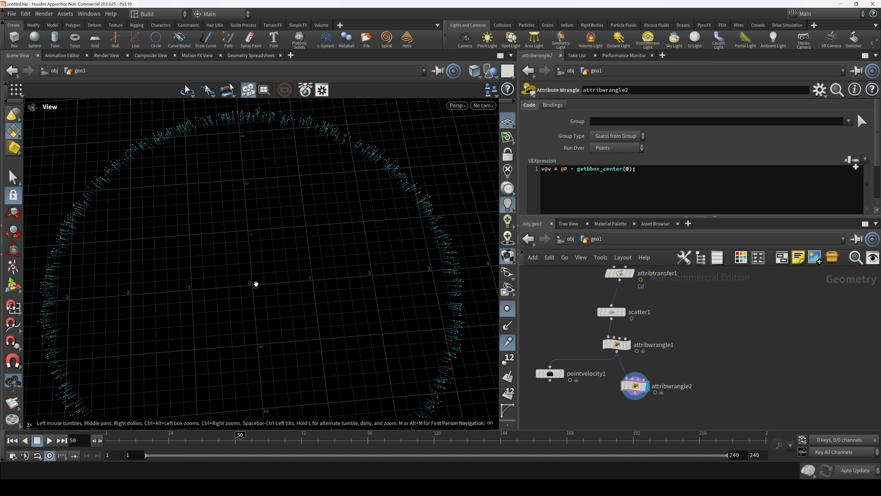
scroll(252, 286, down, 5)
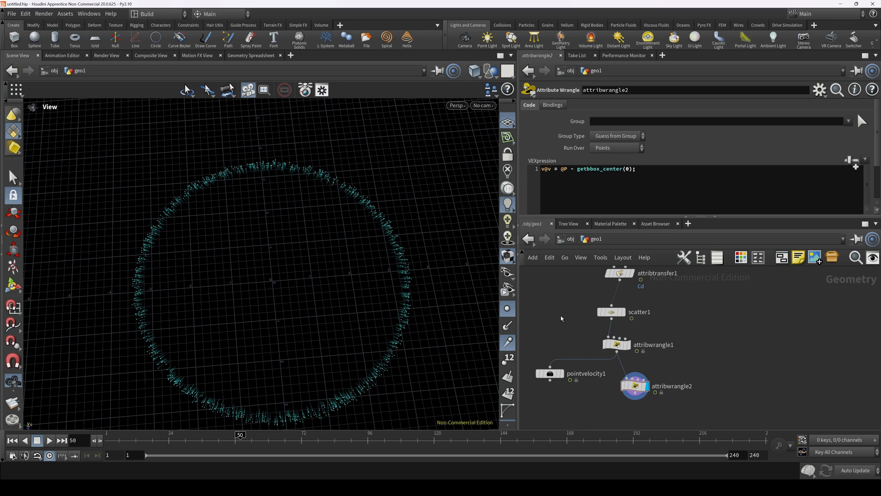
Insert a Transform node on the connection between the first and second Attribute Wrangles
middle_drag(662, 313, 662, 345)
scroll(662, 345, down, 4)
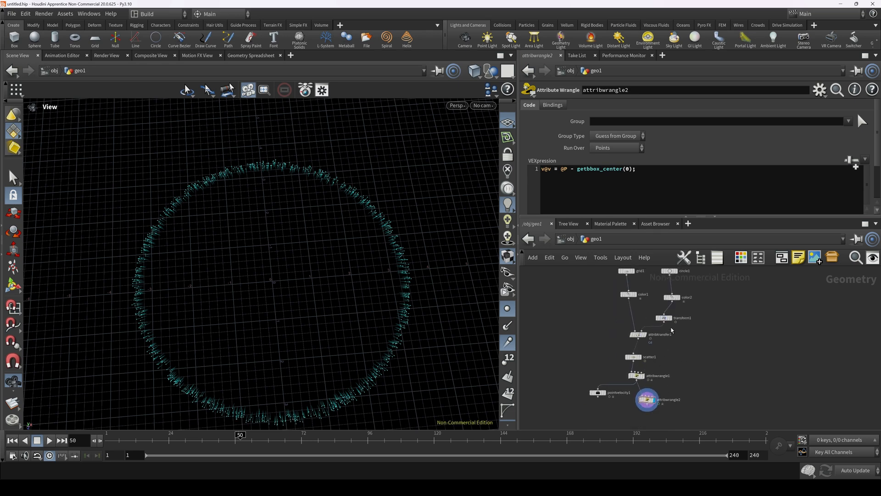
middle_drag(670, 388, 662, 356)
key(Tab)
mouse_move(670, 353)
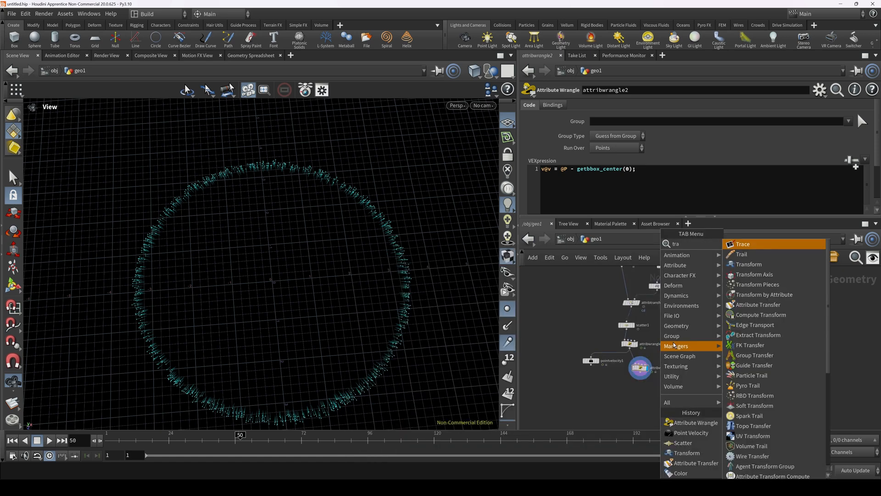
click(756, 254)
click(631, 361)
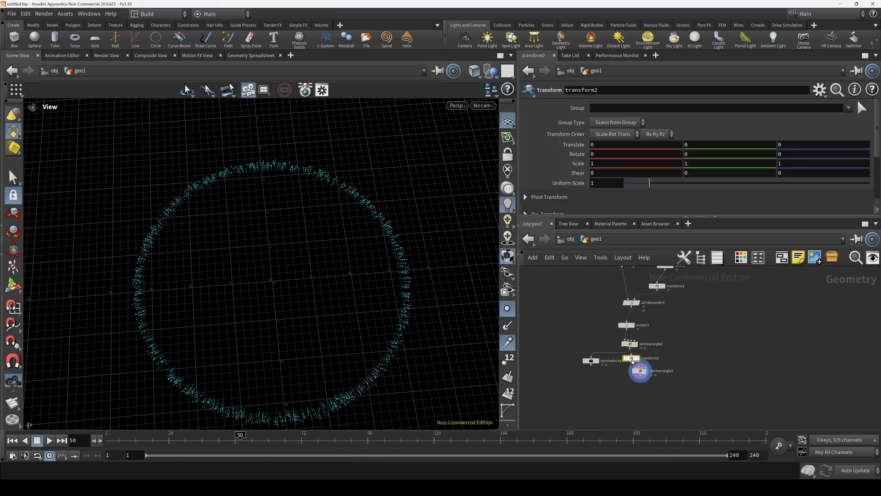
Test the velocity direction by translating the ring -3.1 in X and -2.3 in Z, and delete the added Transform node
middle_drag(593, 146, 464, 165)
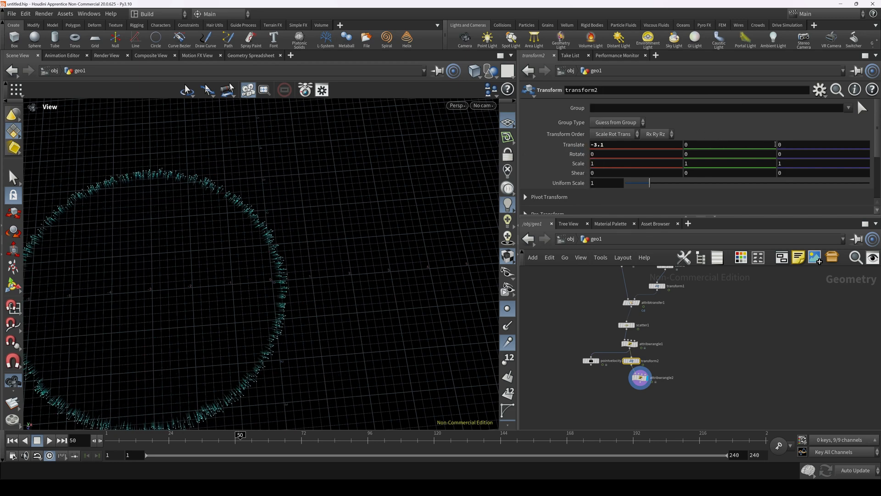
middle_drag(788, 145, 693, 181)
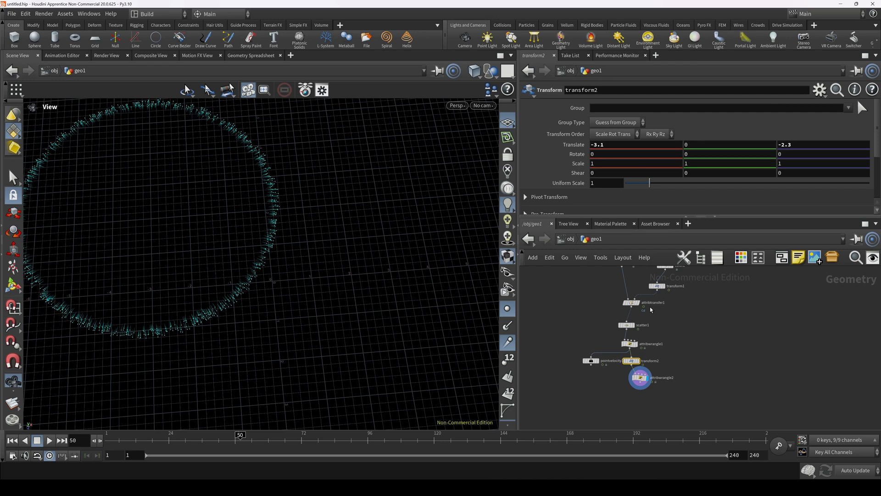
mouse_move(642, 383)
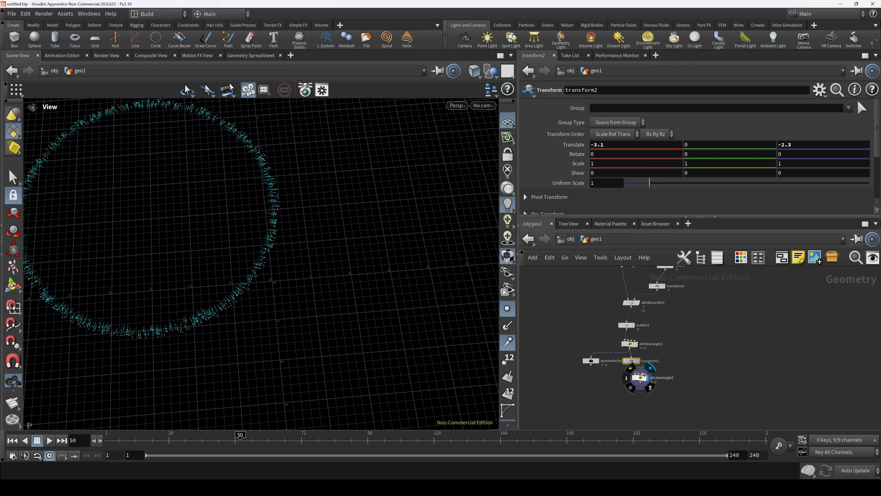
key(Delete)
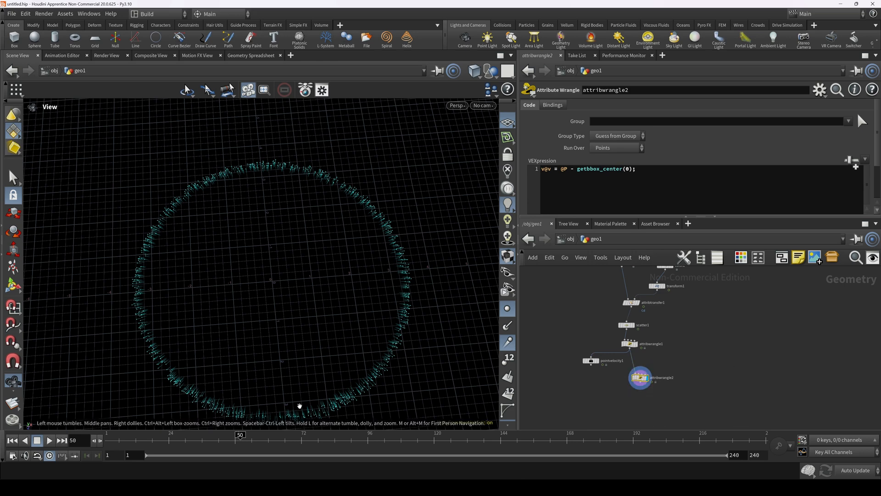
Scrub between frames 25 and 50, ending at frame 41, to compare the velocity trail lengths as the ring grows
click(205, 434)
drag(203, 435, 179, 434)
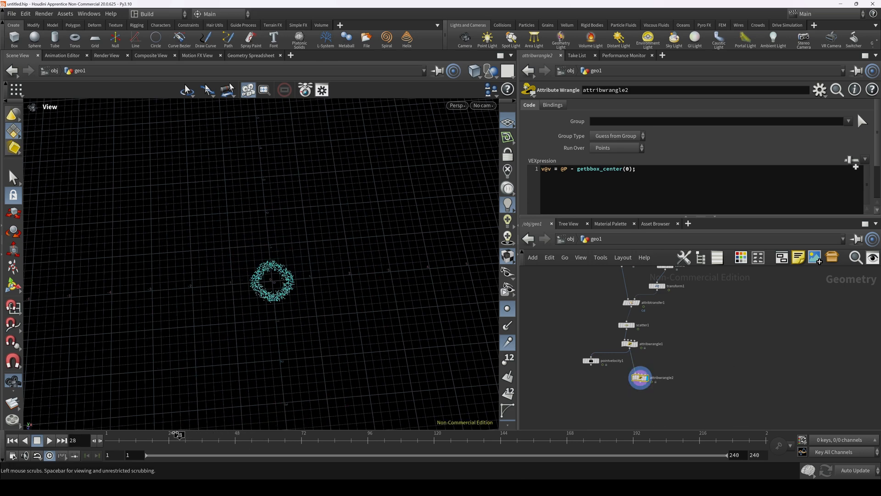
right_drag(258, 289, 460, 246)
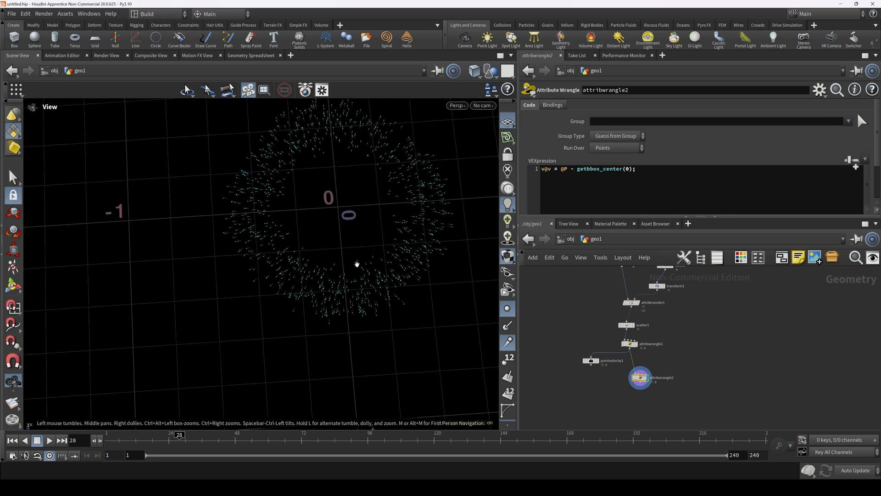
right_drag(366, 290, 283, 327)
middle_drag(283, 327, 203, 327)
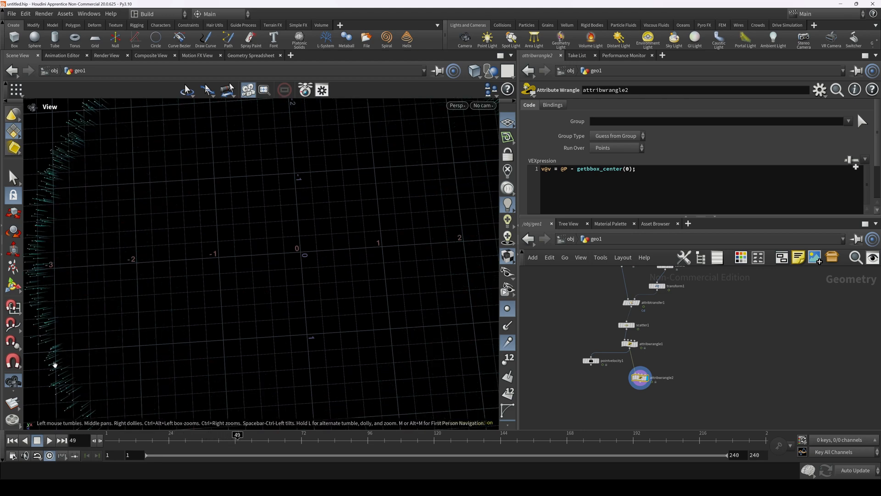
drag(180, 436, 175, 435)
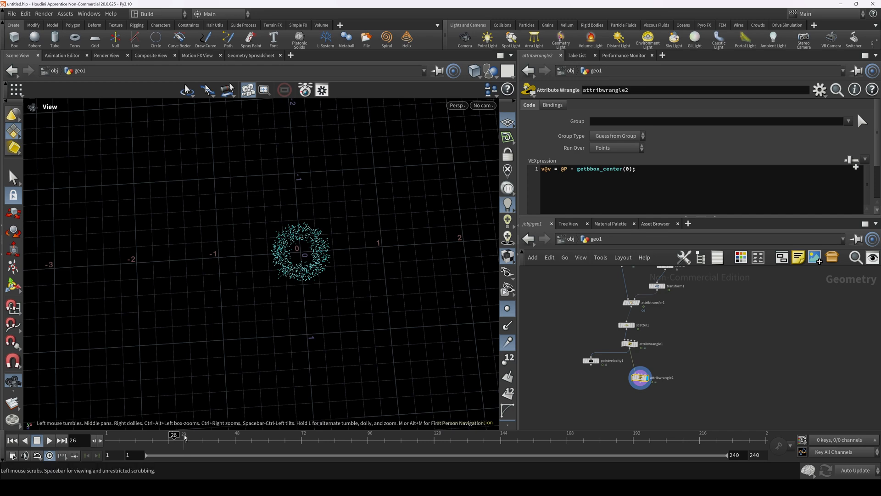
click(230, 436)
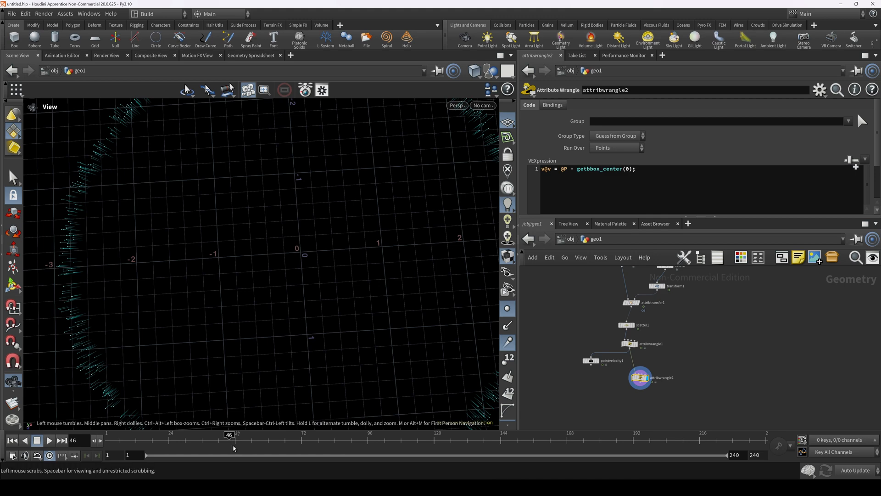
drag(230, 446, 173, 447)
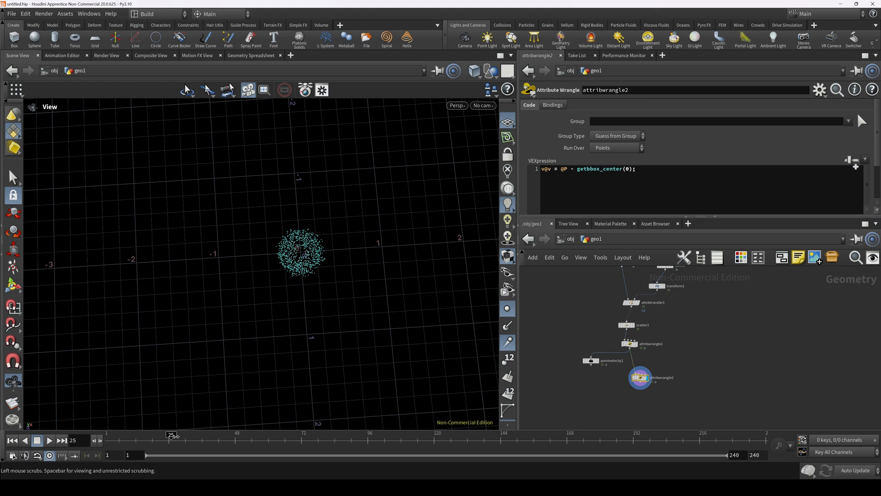
drag(173, 437, 246, 442)
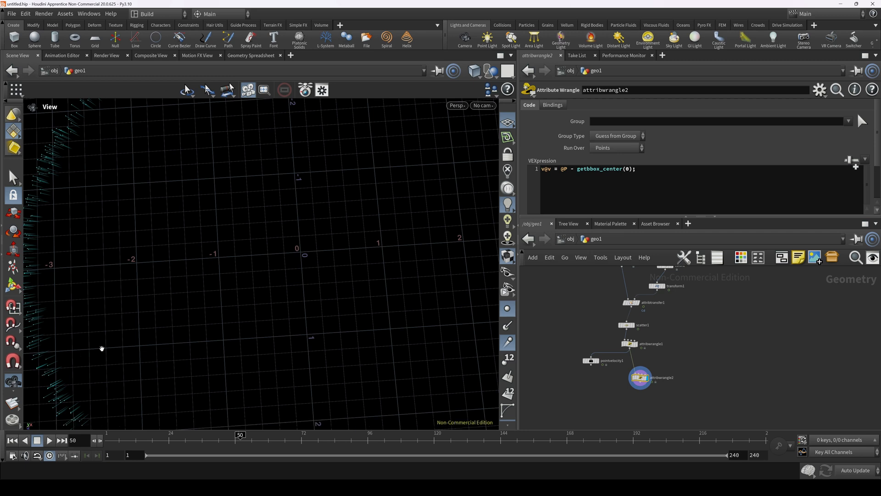
right_drag(316, 282, 212, 285)
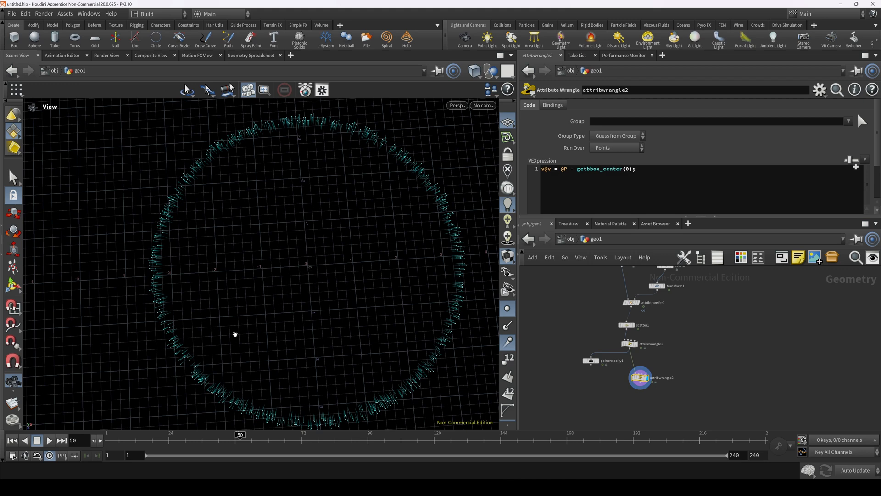
drag(240, 435, 215, 434)
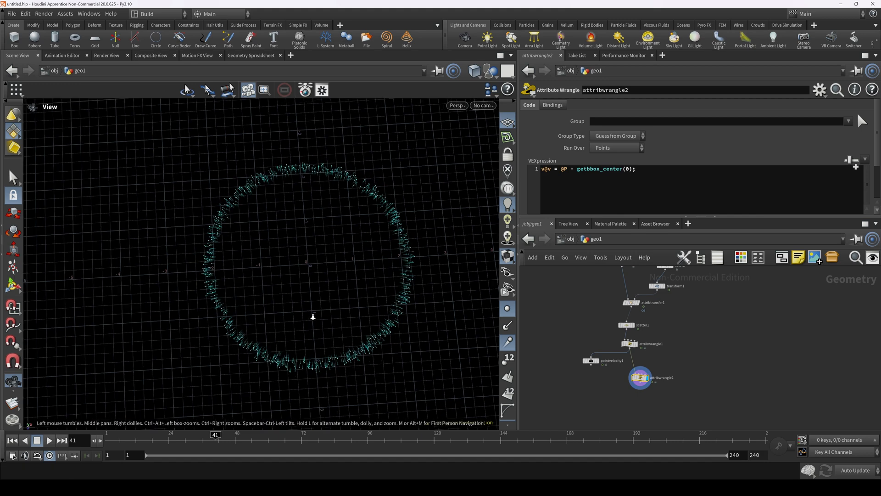
scroll(313, 315, up, 2)
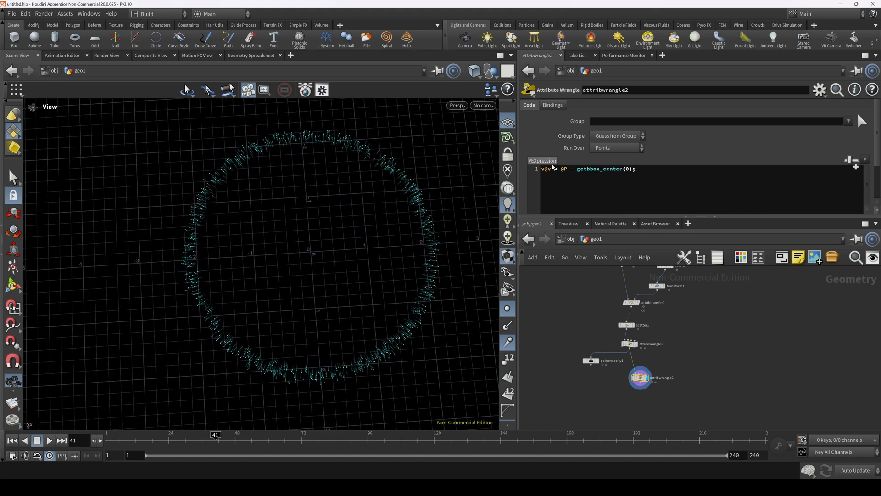
Normalize the velocity by changing the second wrangle's expression to v@v = normalize(@P - getbbox_center(0));
click(564, 169)
text(normalize)
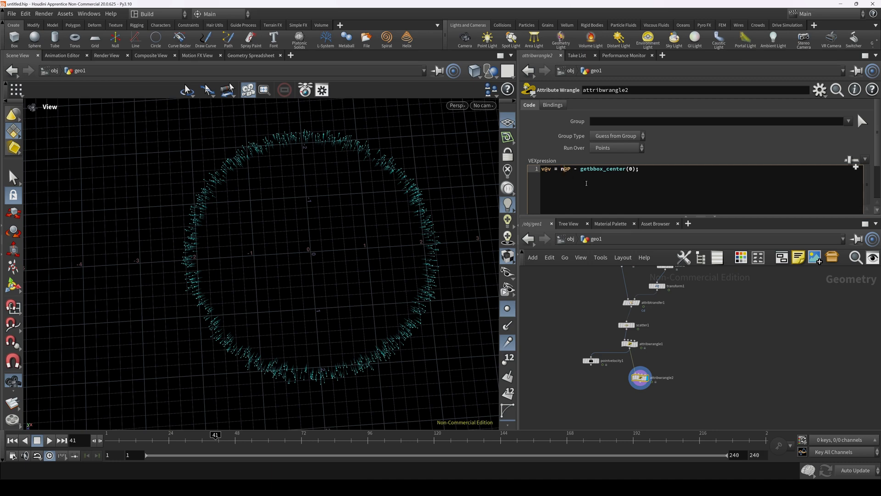
text(()
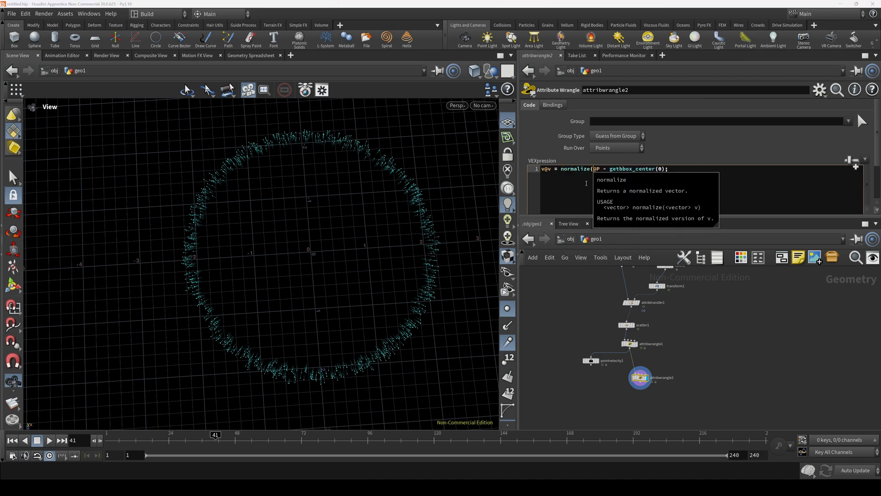
key(End)
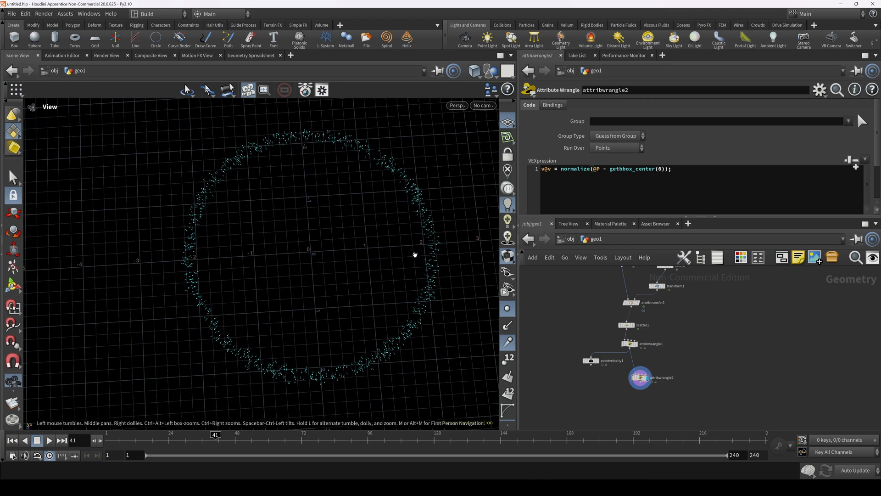
Examine the normalized velocity trails up close at frames 30, 44 and 36
scroll(373, 297, up, 5)
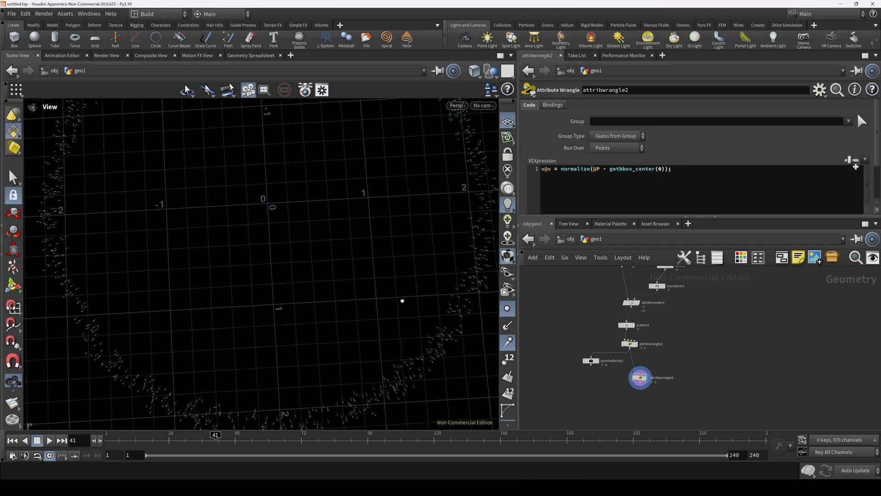
drag(237, 431, 185, 440)
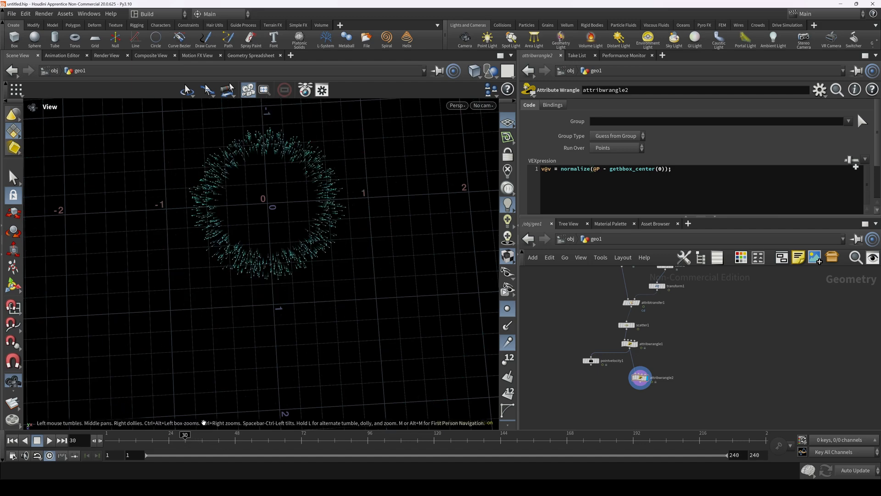
drag(187, 439, 224, 439)
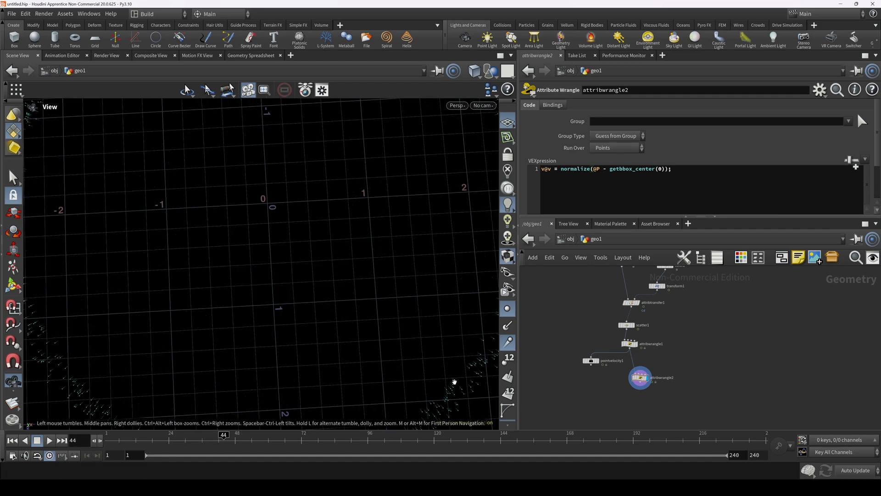
scroll(357, 318, down, 6)
drag(224, 437, 201, 437)
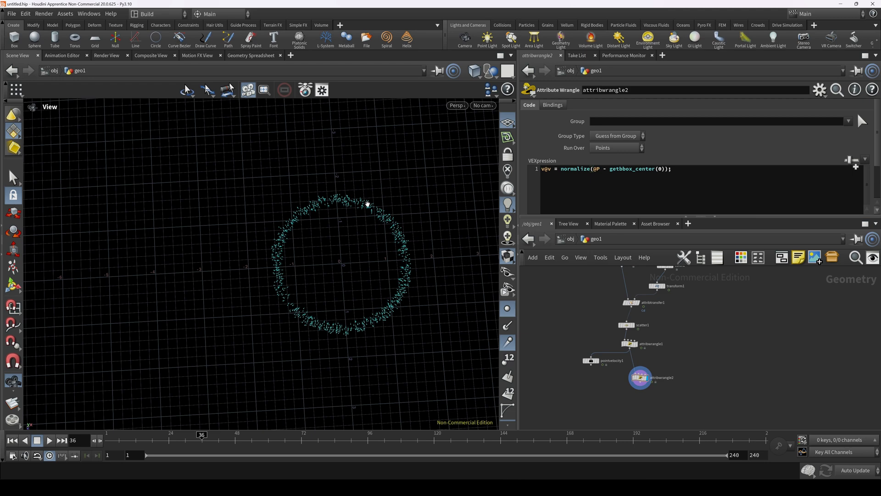
drag(370, 218, 334, 247)
scroll(334, 247, up, 5)
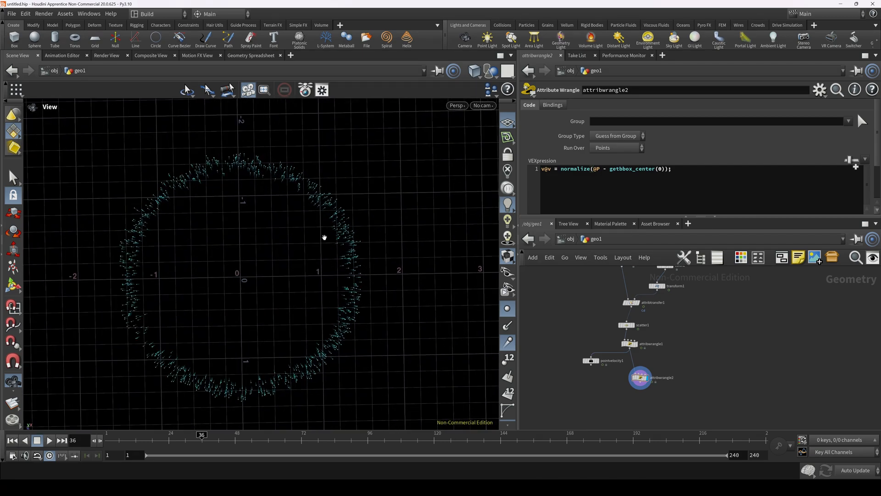
right_drag(330, 279, 311, 278)
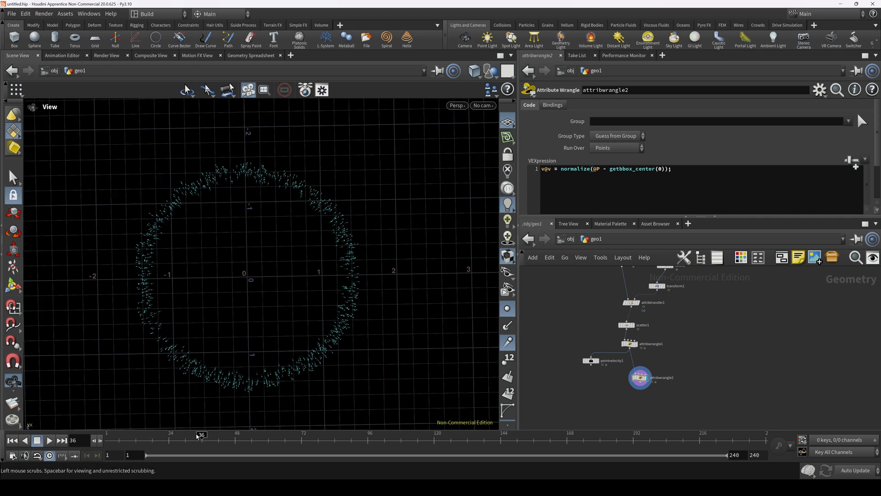
Add the line v@v *= ch("velMult"); to the second wrangle's expression and create its velMult parameter
mouse_move(198, 435)
mouse_down()
mouse_move(176, 436)
mouse_move(200, 436)
mouse_move(176, 437)
mouse_move(190, 446)
mouse_up()
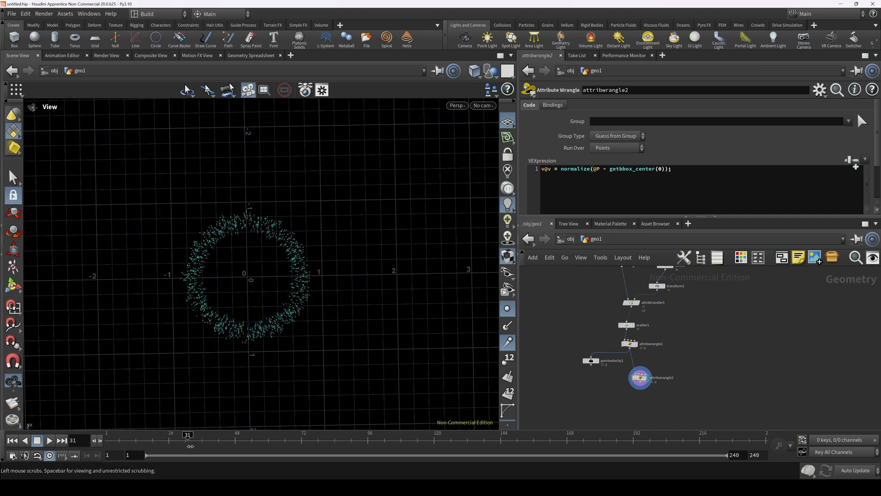
click(688, 169)
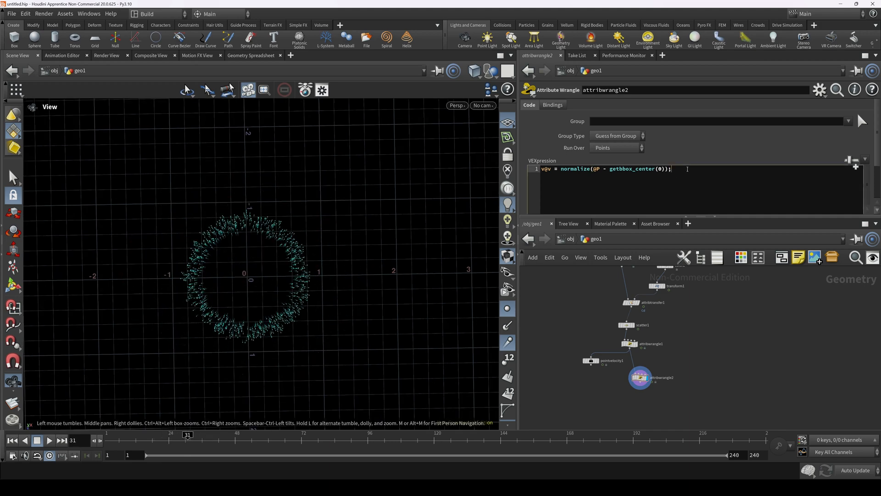
key(Return)
key(Return)
text(v@)
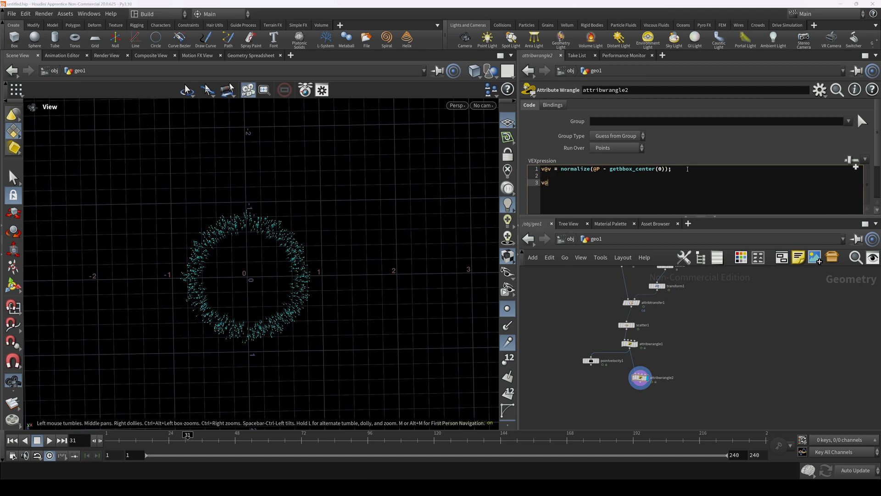
text(v *= ch("velMult");)
click(854, 164)
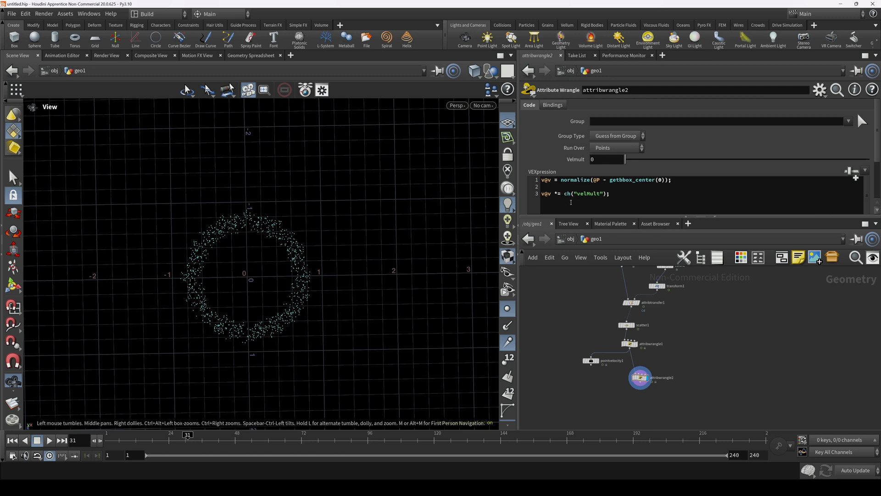
Raise the velMult parameter to 9 and set its range maximum to 10 in the wrangle's parameter interface
drag(630, 160, 869, 160)
middle_drag(600, 159, 656, 140)
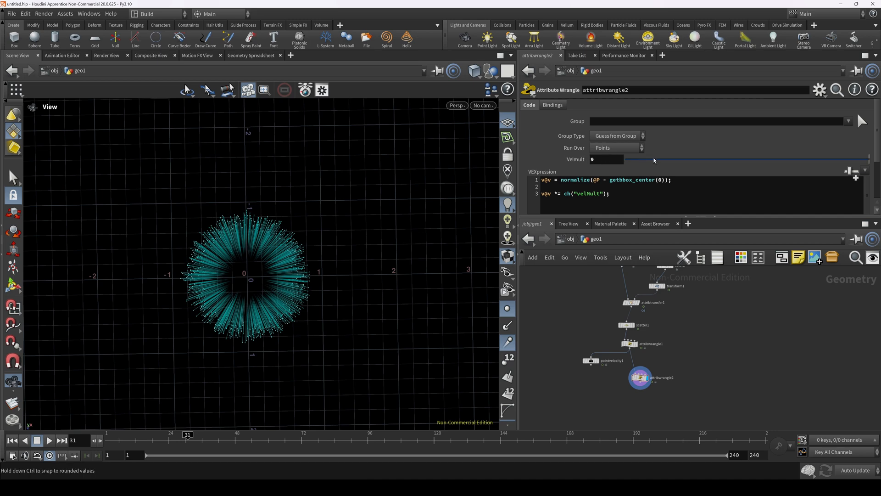
click(820, 89)
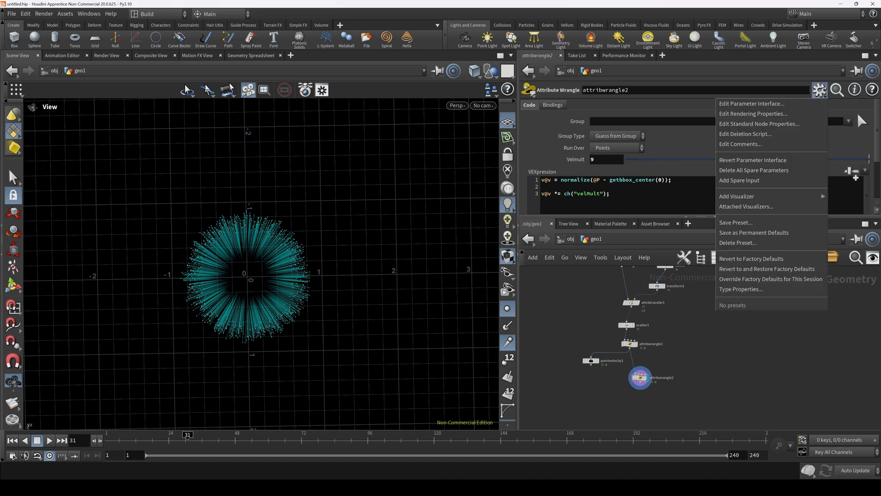
click(789, 103)
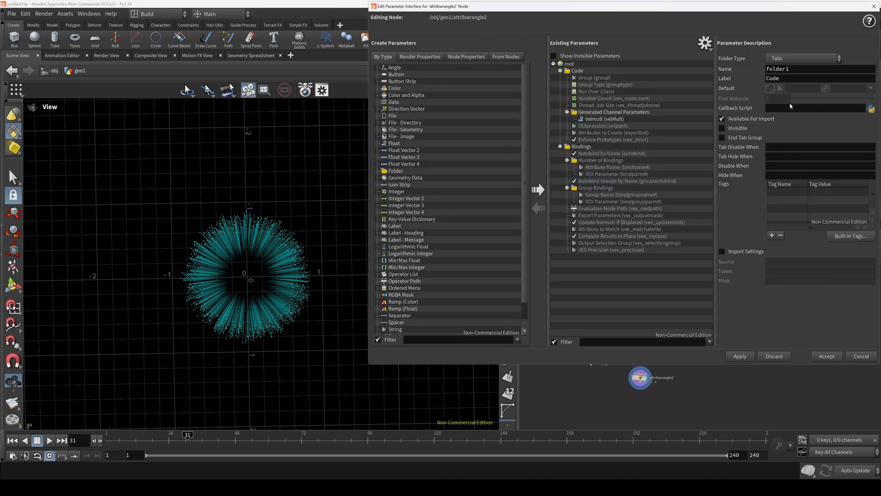
click(619, 119)
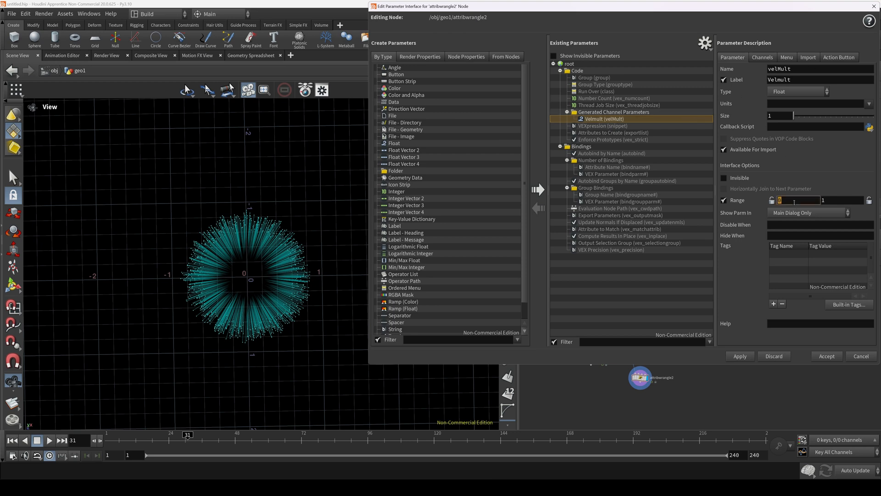
key(Tab)
text(10)
key(Tab)
click(827, 356)
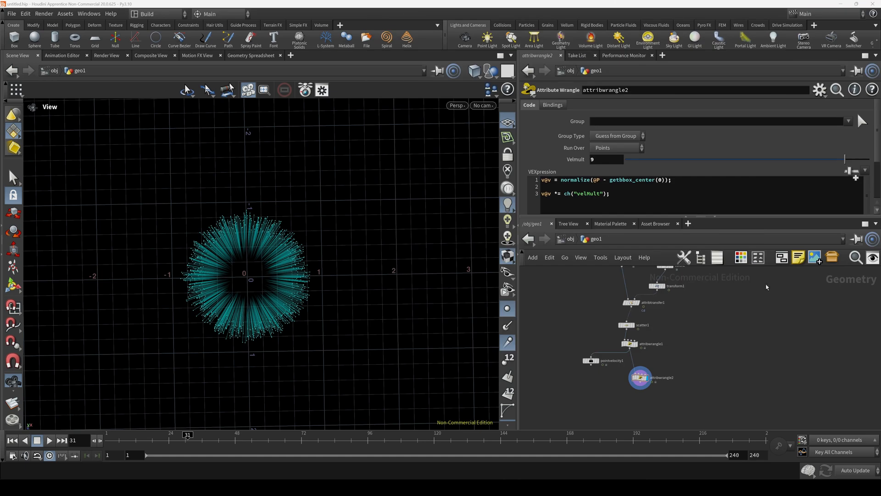
Keyframe velMult at 3.151 on frame 27 and at 1.392 on frame 46
drag(846, 160, 869, 159)
drag(133, 440, 178, 441)
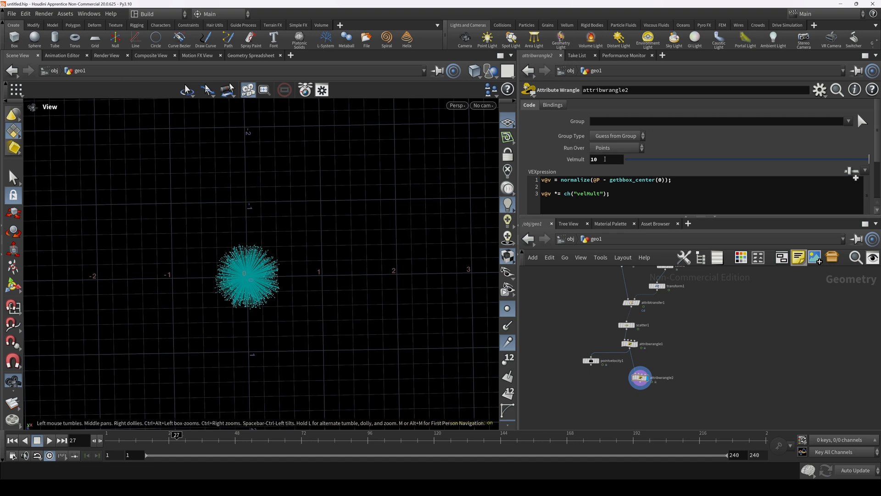
drag(756, 159, 696, 159)
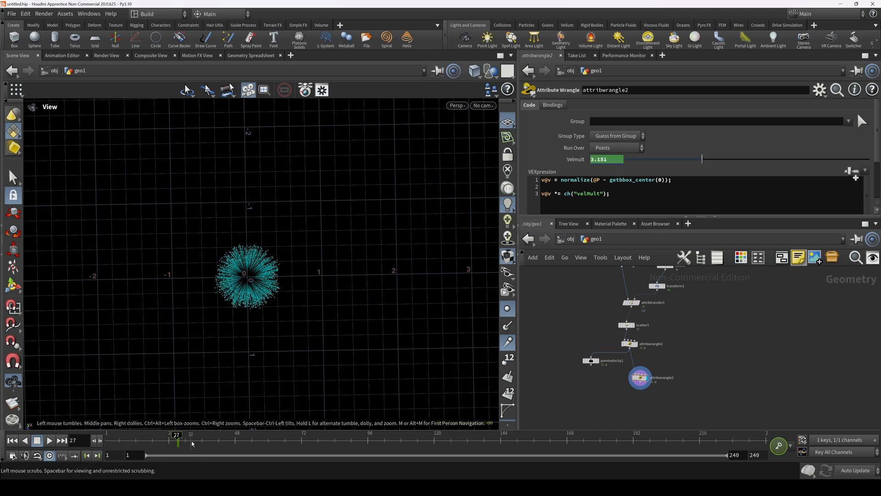
drag(192, 441, 228, 440)
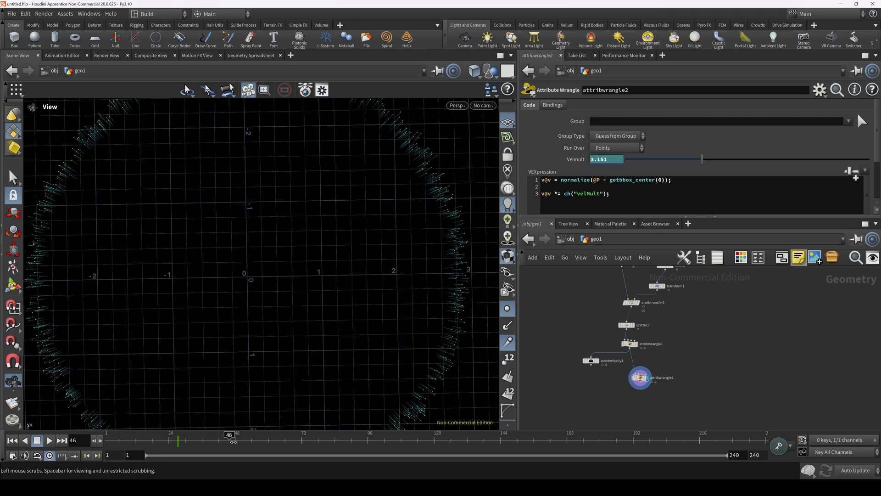
drag(702, 159, 660, 160)
alt+click(603, 160)
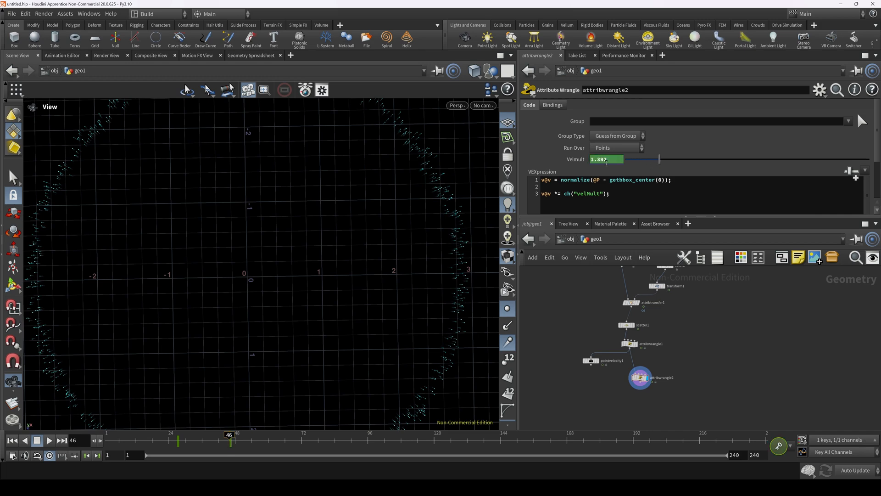
mouse_move(230, 442)
mouse_down()
mouse_move(195, 445)
mouse_move(249, 447)
mouse_move(215, 449)
mouse_move(233, 447)
mouse_up()
alt+right_drag(379, 327, 345, 332)
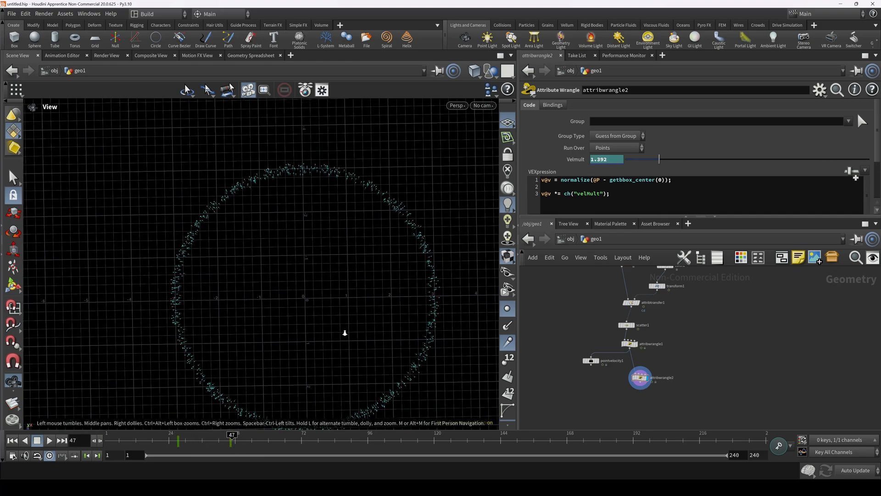
alt+drag(344, 332, 476, 339)
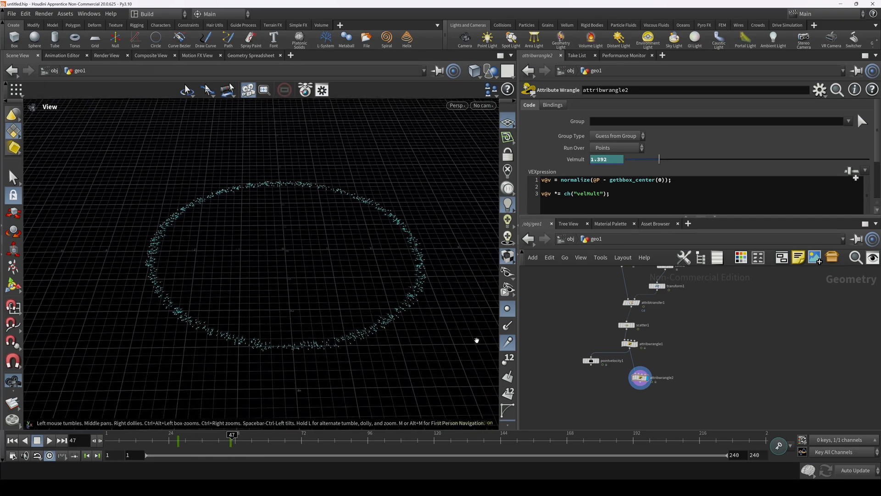
drag(283, 327, 299, 354)
middle_drag(298, 354, 291, 332)
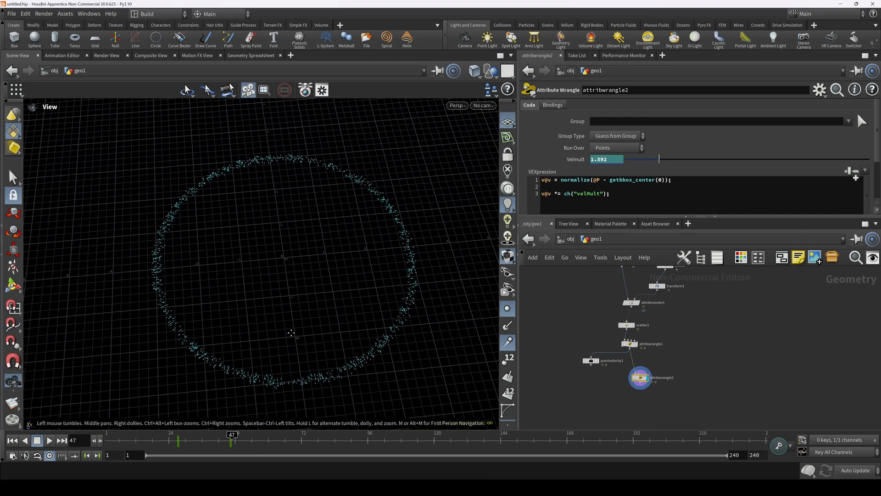
right_drag(291, 332, 333, 327)
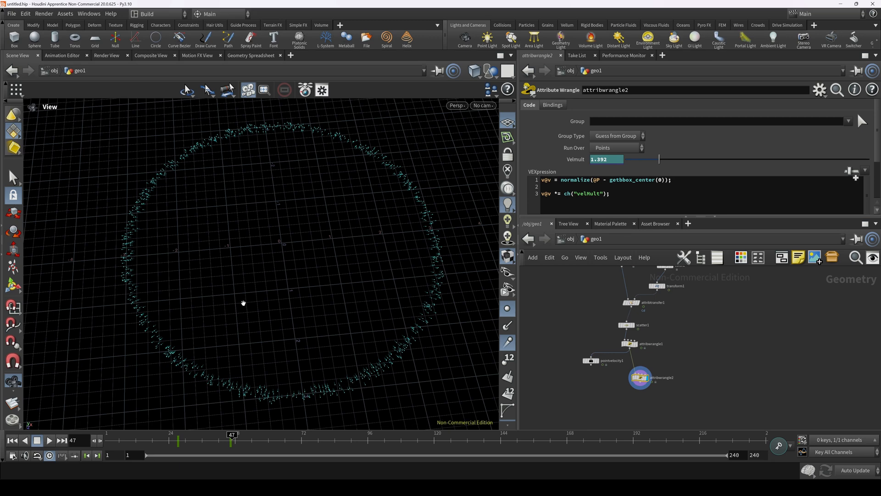
Add an Attribute Randomize node below the second wrangle, connect it to the wrangle's output and display it
key(Tab)
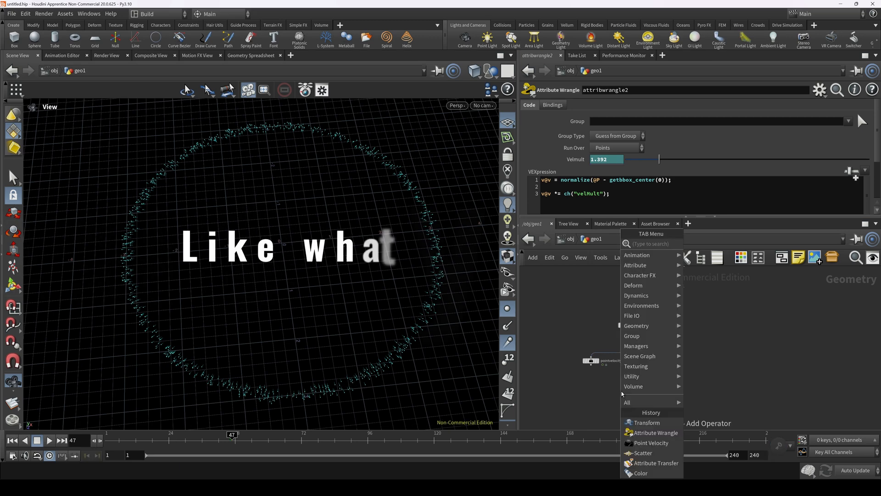
text(attrand)
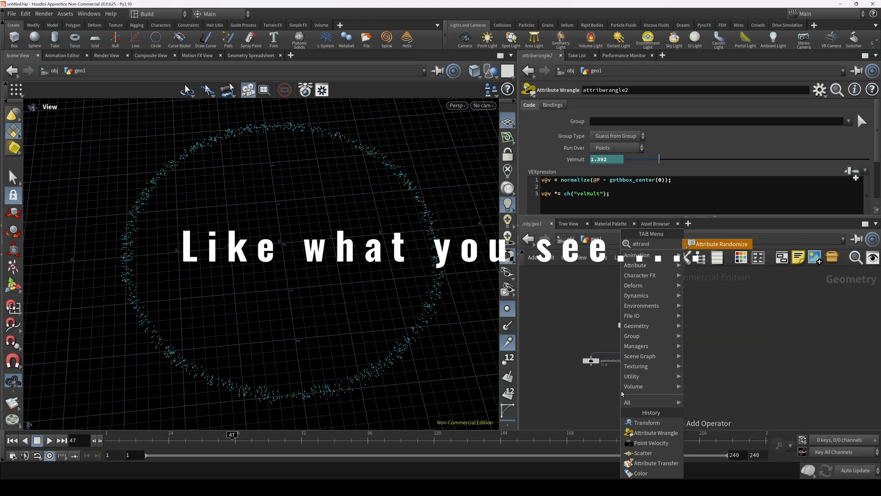
key(Return)
scroll(620, 381, up, 5)
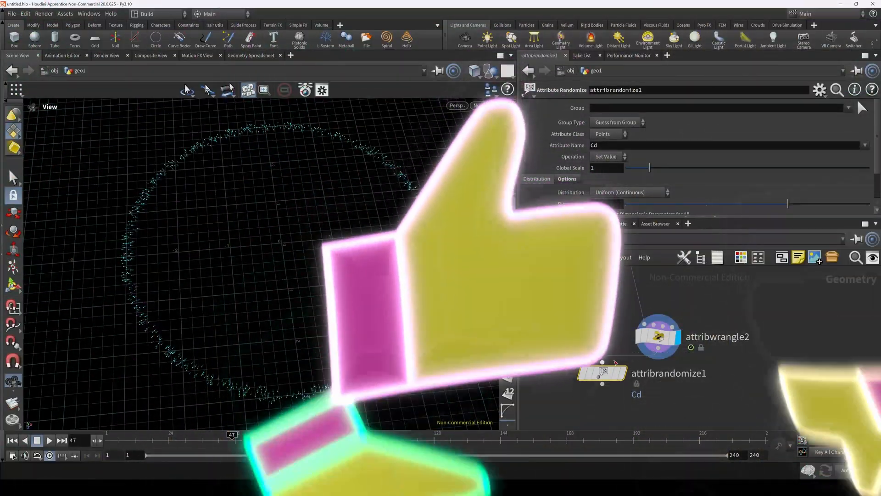
click(627, 347)
drag(604, 372, 613, 387)
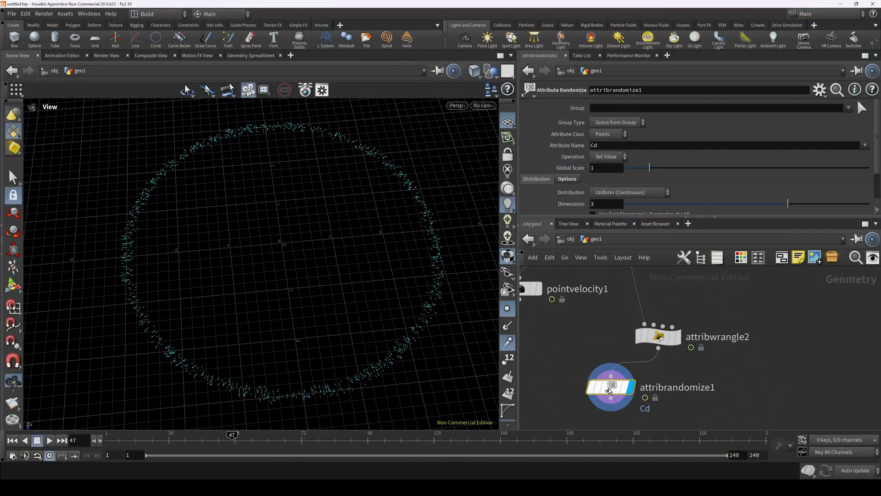
Turn off the point display in the viewport and inspect the ring's velocity trails up close
click(509, 313)
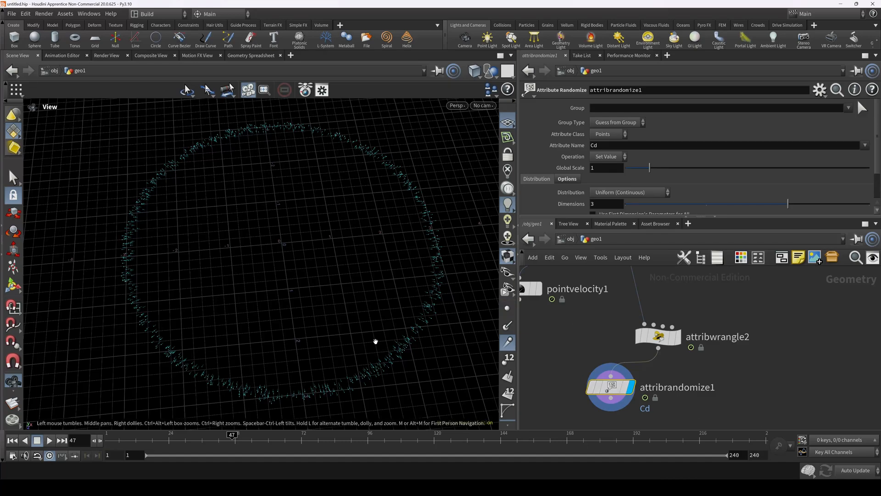
middle_drag(371, 350, 364, 316)
right_drag(364, 316, 451, 299)
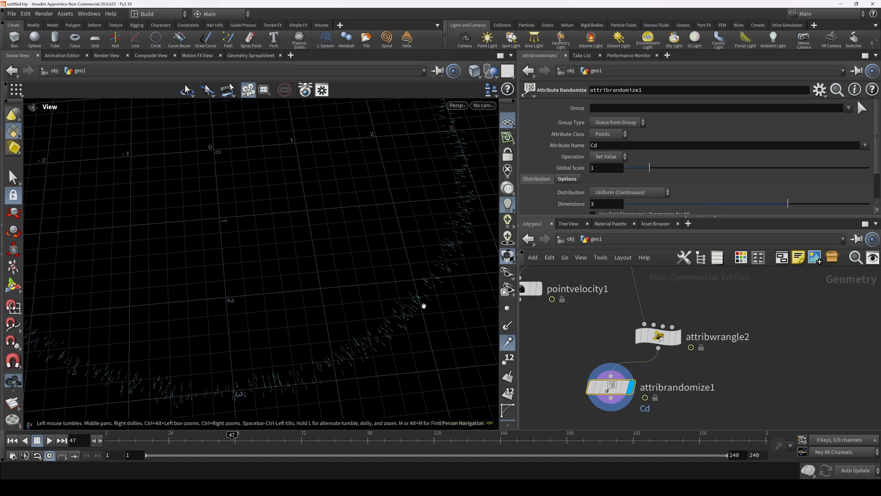
middle_drag(395, 264, 439, 309)
right_drag(439, 309, 360, 313)
Set the Attribute Randomize node to affect the attribute v with the Add Value operation
click(602, 146)
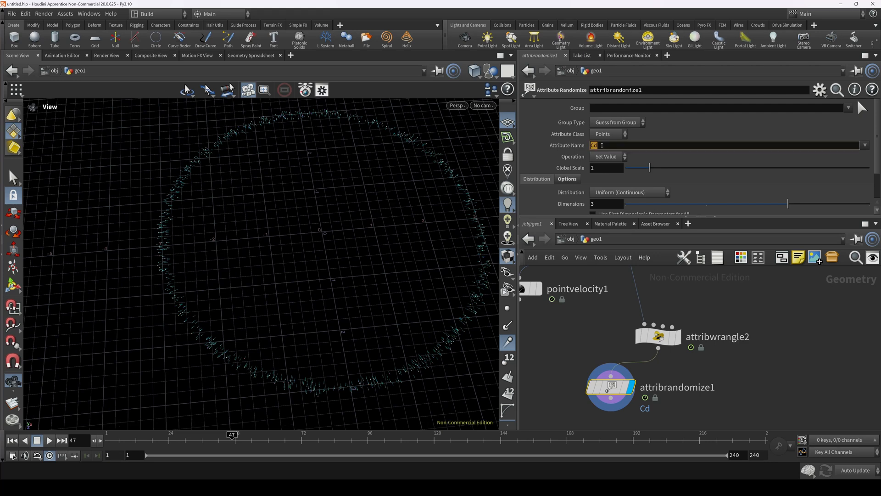
text(v)
key(Tab)
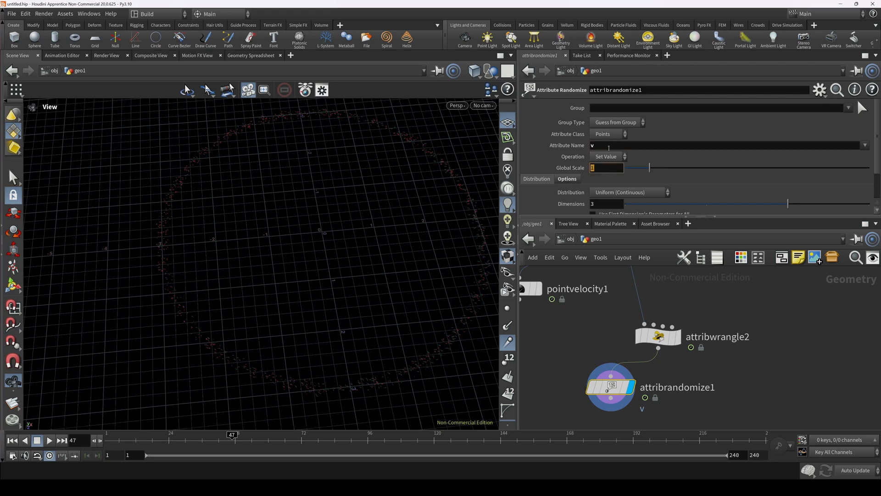
click(616, 157)
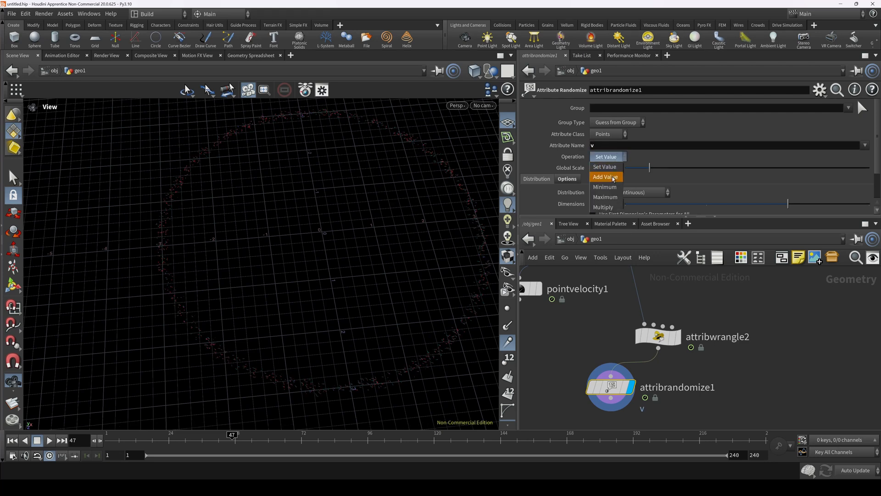
click(613, 178)
Set the randomize range to a Min Value of -3 and a Max Value of 3 on all components
scroll(564, 180, down, 3)
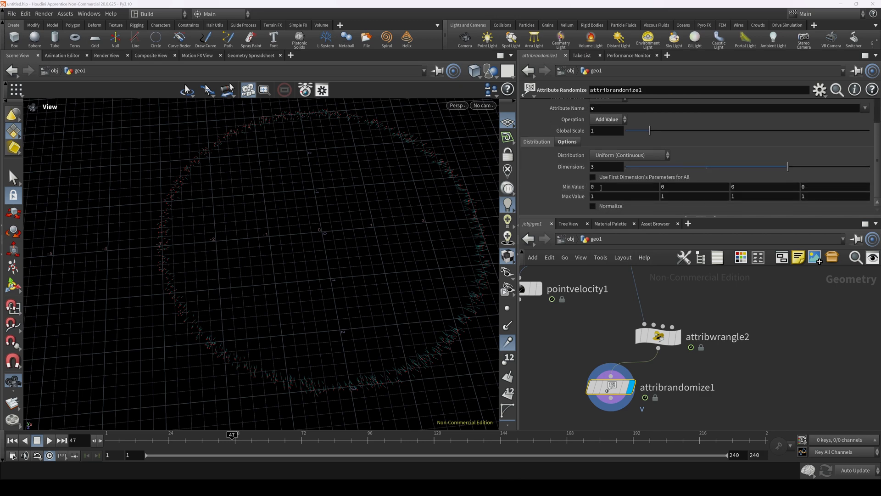
middle_drag(578, 189, 450, 197)
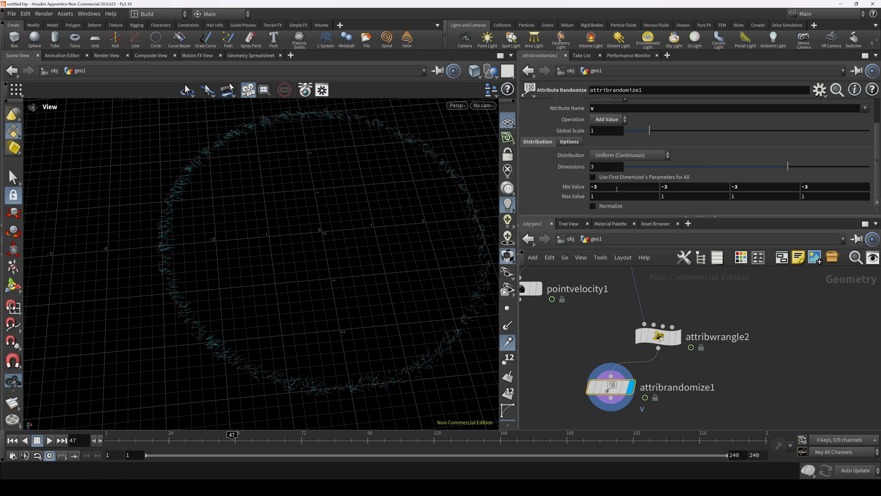
middle_drag(572, 196, 660, 212)
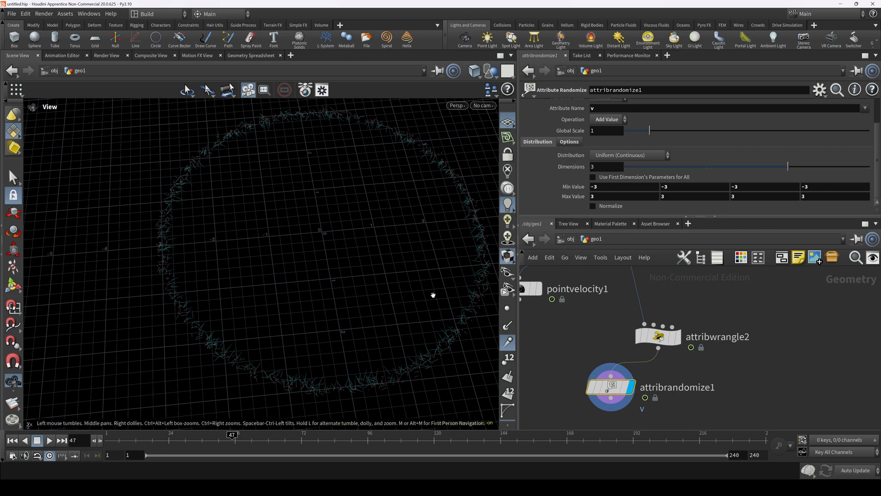
At frame 36, add the line v@v*=3; to the end of the second wrangle's expression
drag(467, 295, 389, 286)
drag(411, 329, 424, 281)
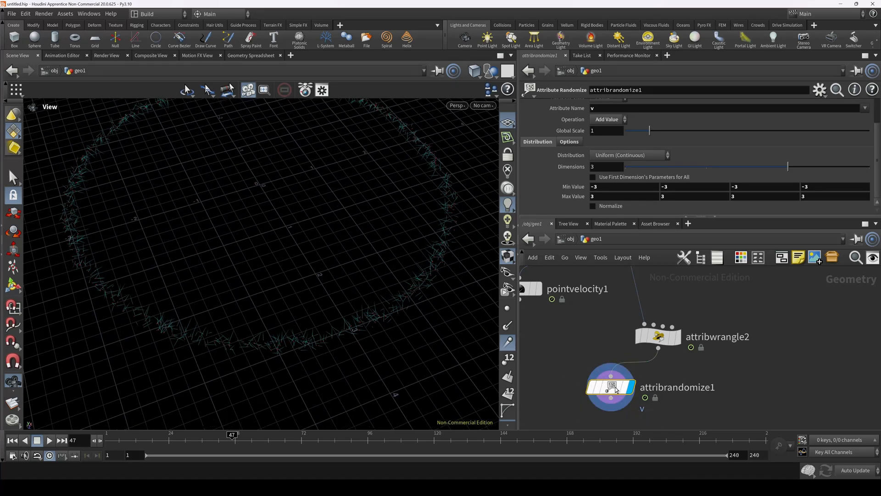
scroll(427, 286, down, 1)
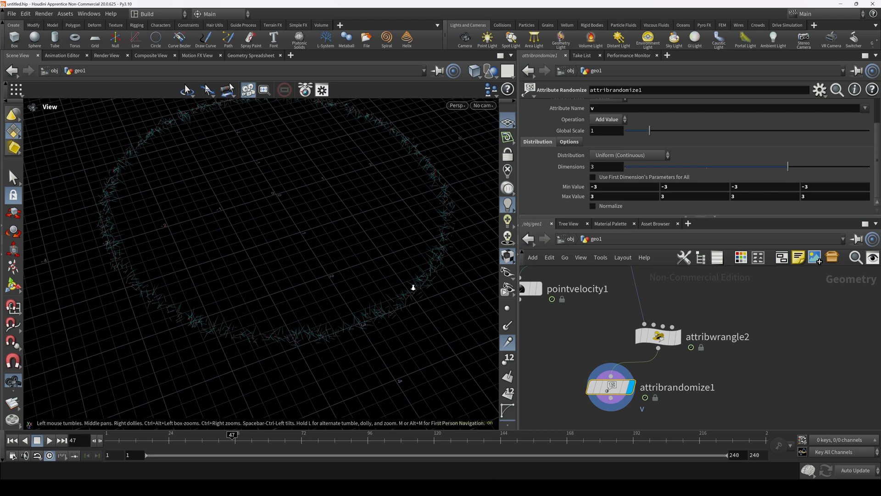
drag(229, 435, 202, 437)
click(658, 336)
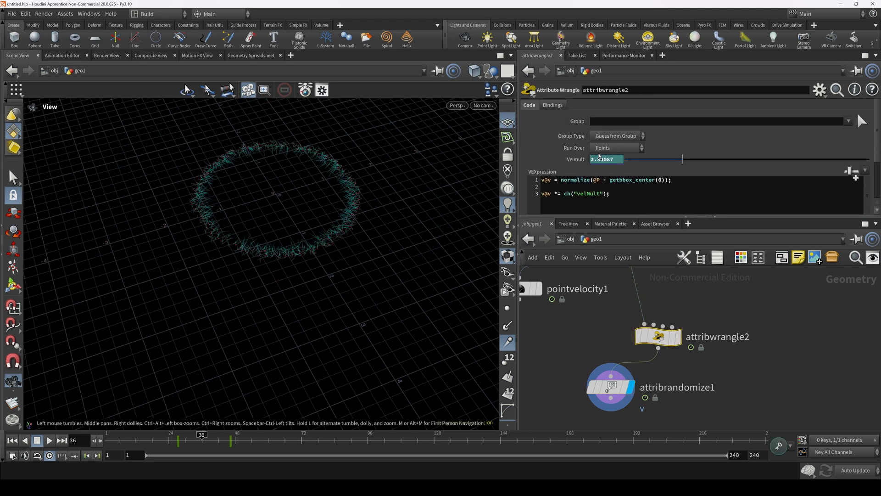
click(619, 195)
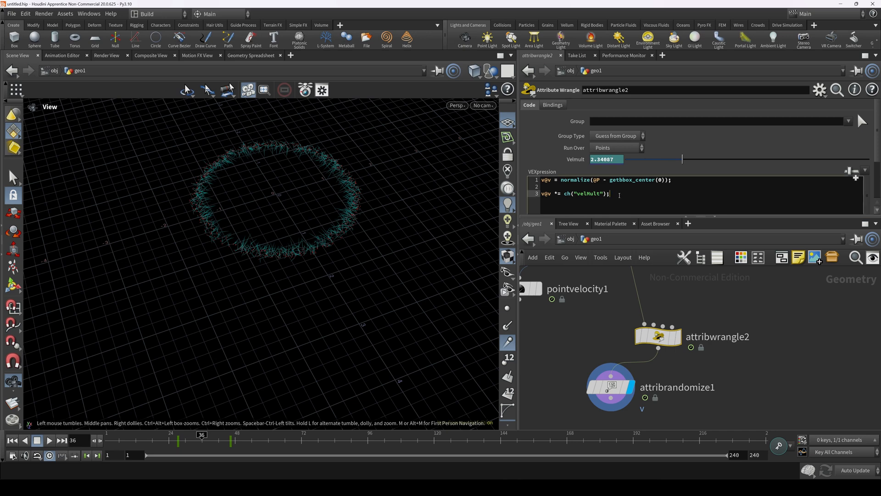
key(Return)
text(v@v*=3;)
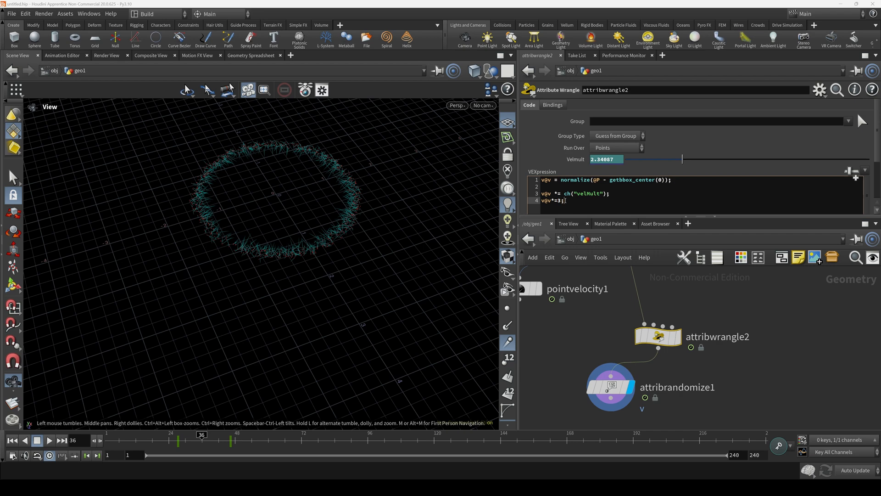
click(601, 323)
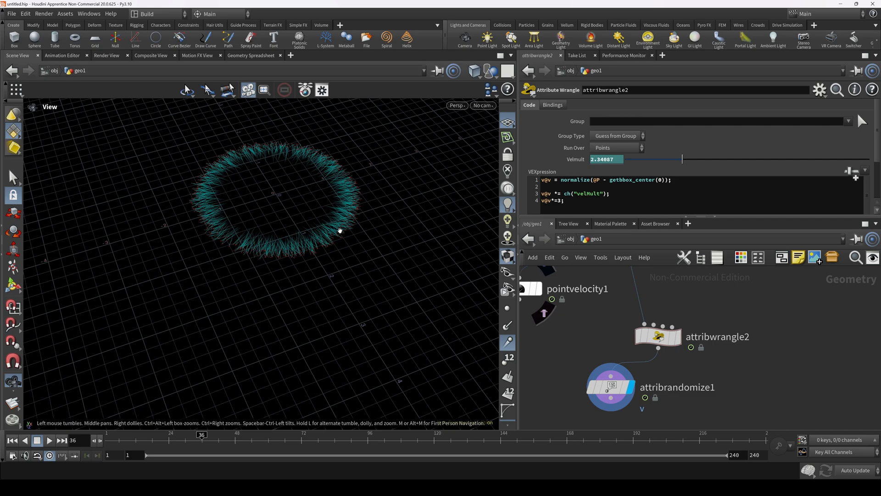
Select the Attribute Randomize node and examine the ring's velocity trails while scrubbing the timeline to frame 39
drag(338, 230, 380, 202)
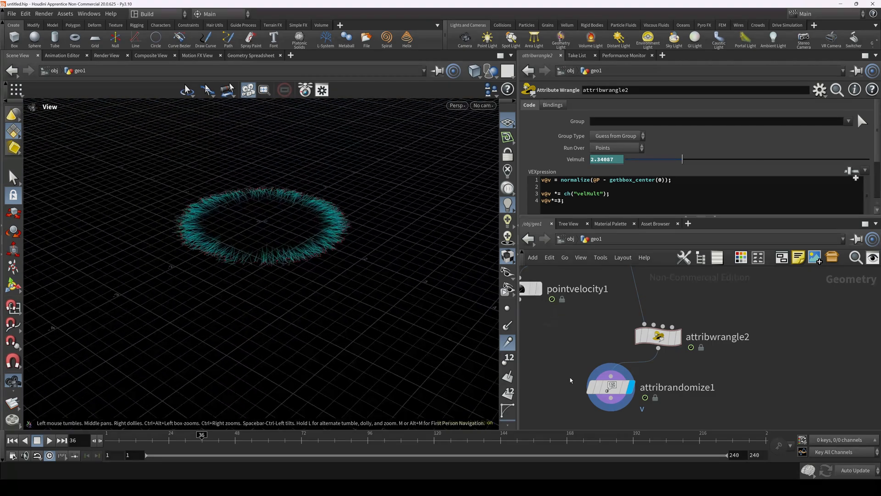
click(616, 387)
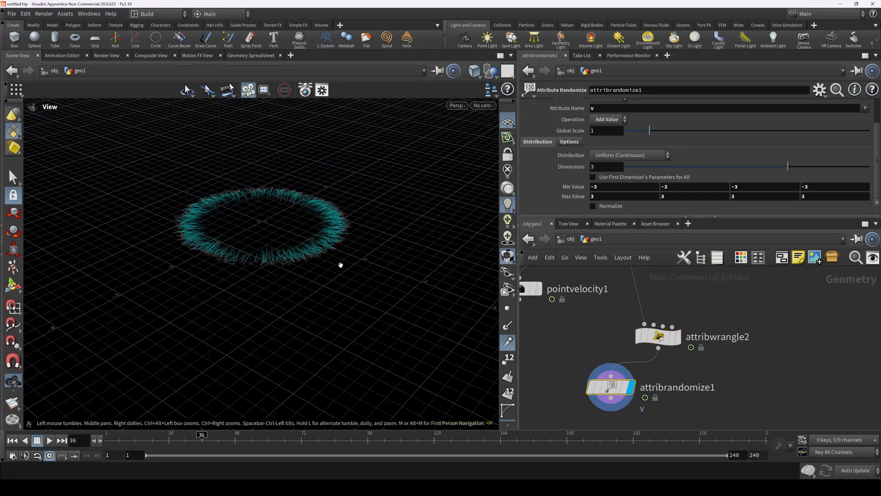
drag(326, 244, 372, 246)
drag(156, 441, 212, 441)
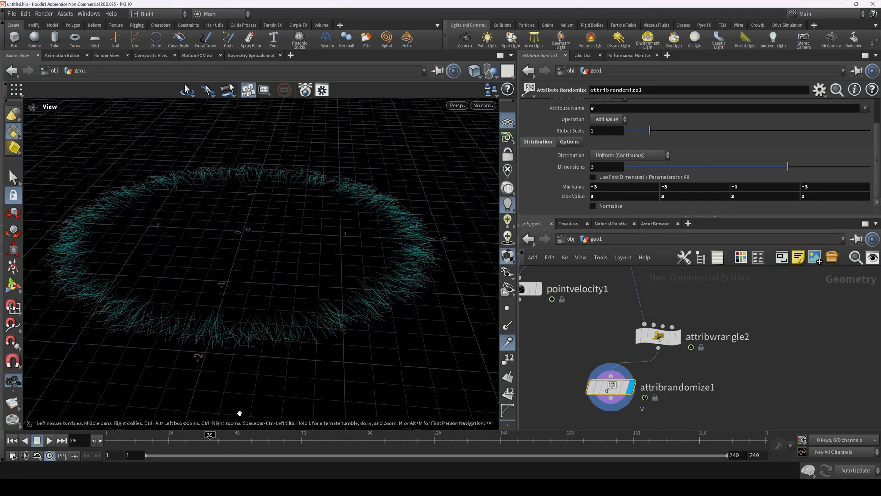
Toggle the Attribute Randomize node's bypass to compare the velocity trails with and without randomization
mouse_move(619, 388)
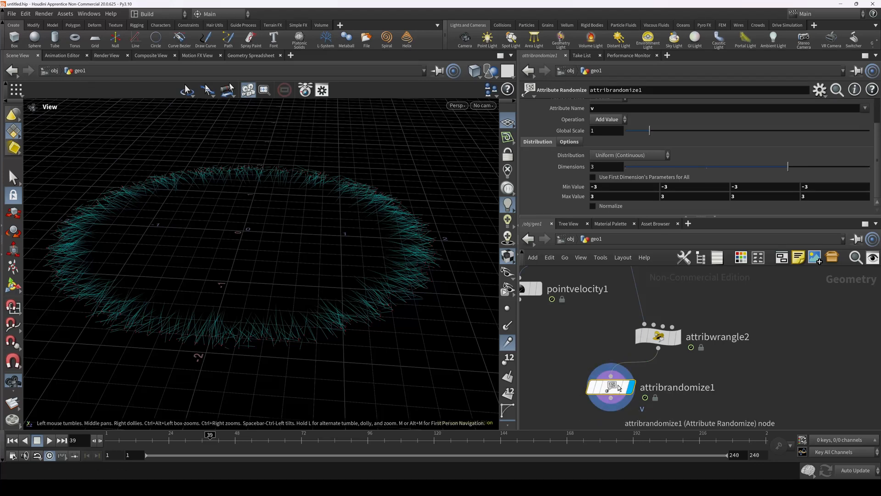
click(592, 388)
click(592, 388)
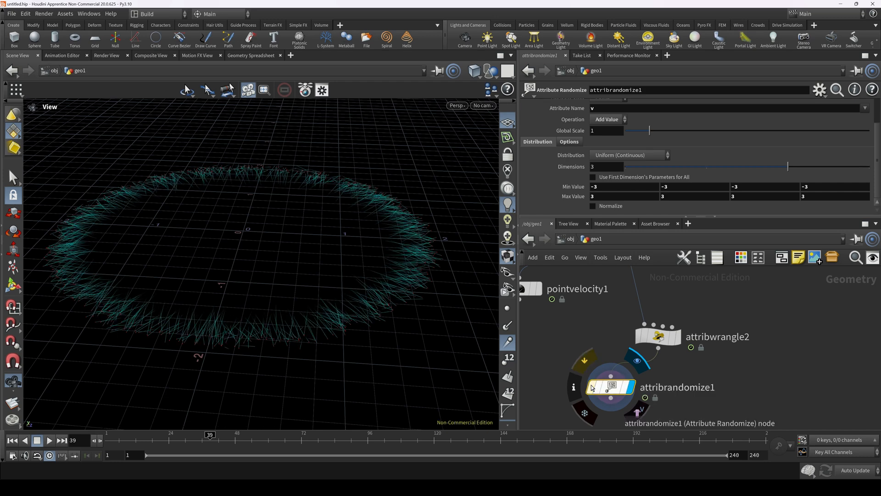
click(592, 388)
click(592, 388)
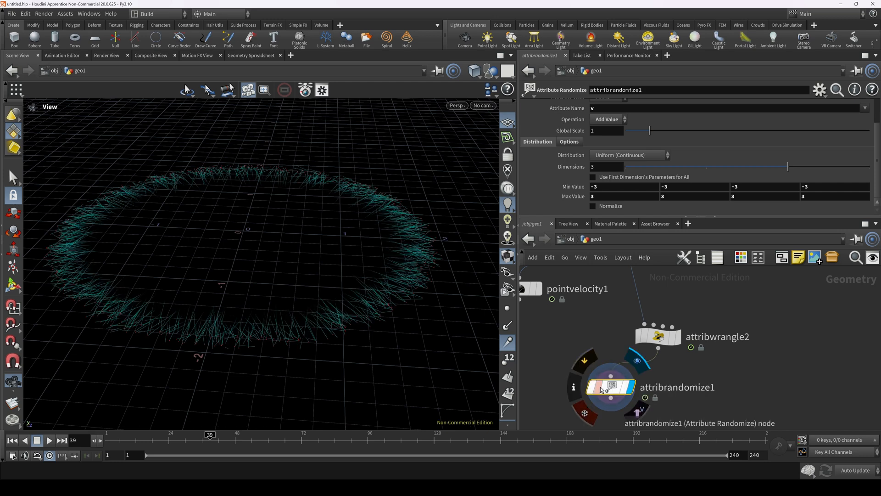
Add a Pyro Source node below the Attribute Randomize node
scroll(614, 388, down, 5)
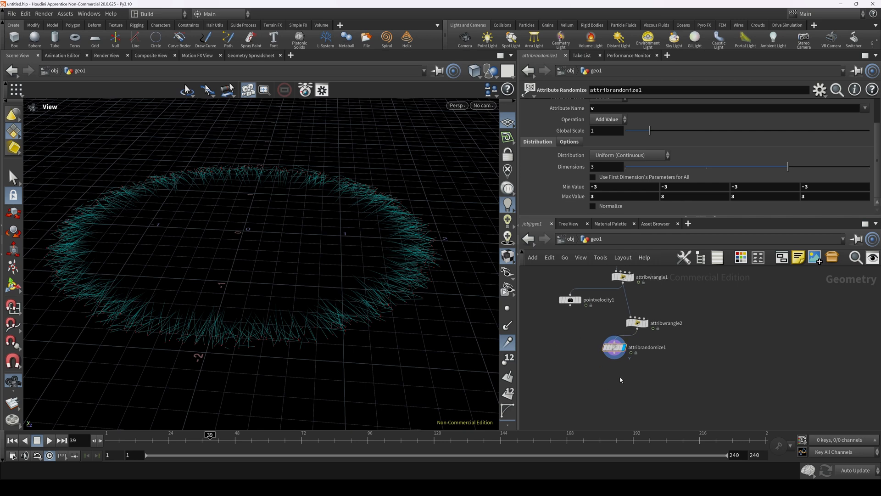
key(Tab)
text(pytr)
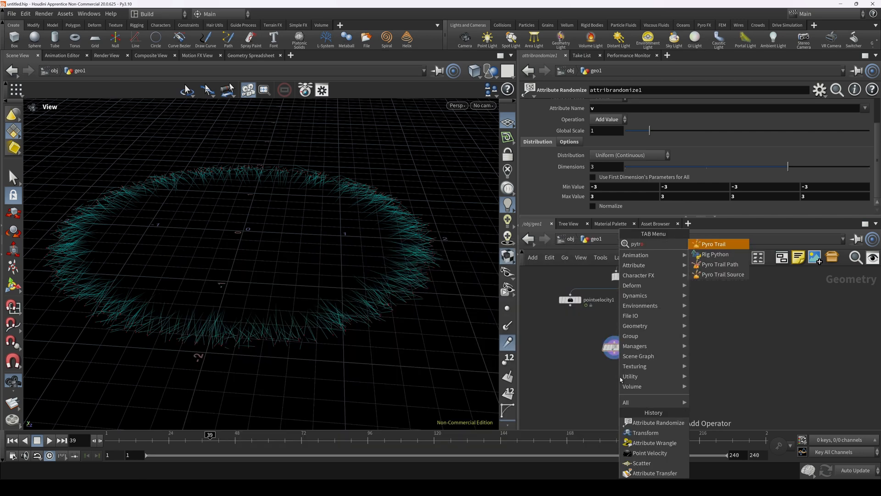
text(o)
key(BackSpace)
key(BackSpace)
key(BackSpace)
text(ros)
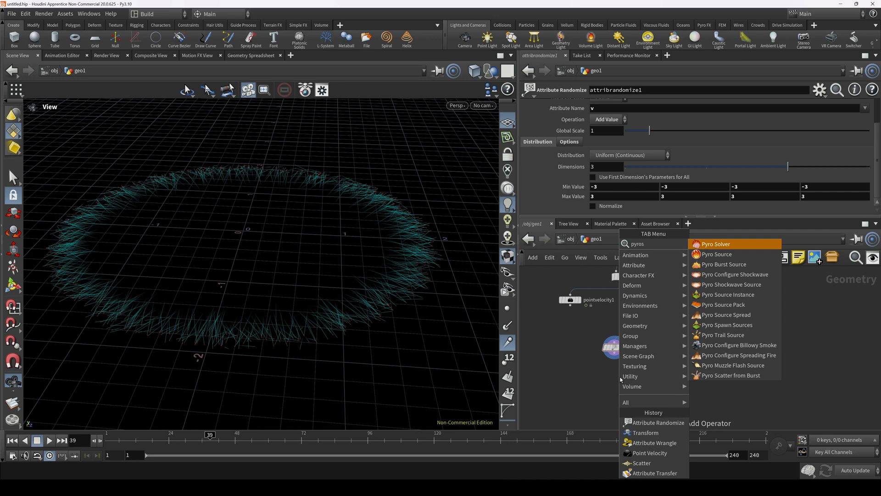
key(Down)
key(Return)
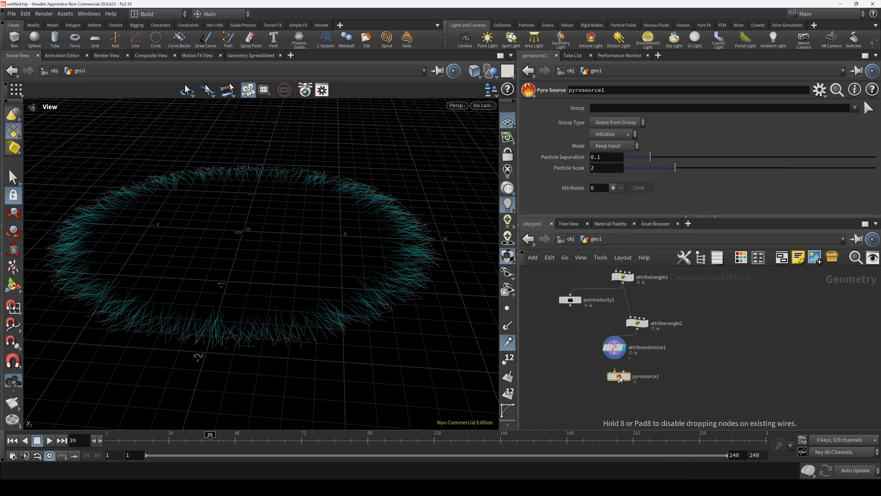
Wire the Attribute Randomize output into the Pyro Source node and make the Pyro Source the displayed node
scroll(620, 379, up, 3)
drag(609, 345, 601, 377)
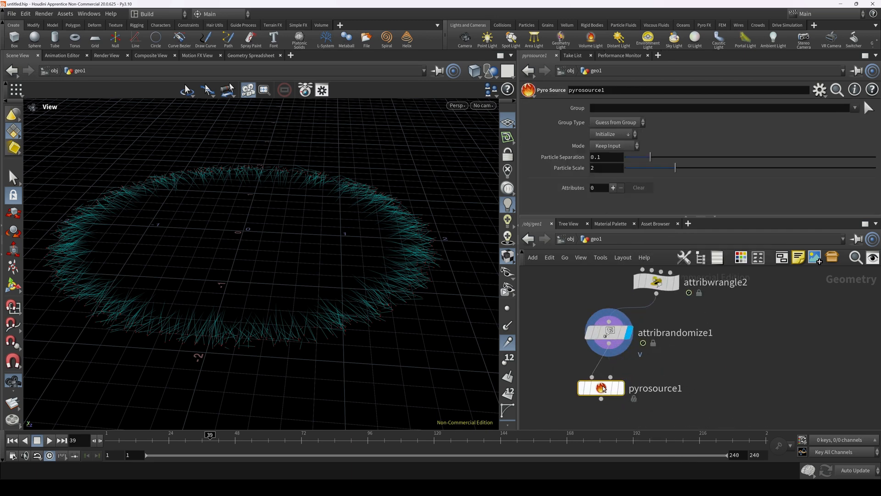
click(624, 390)
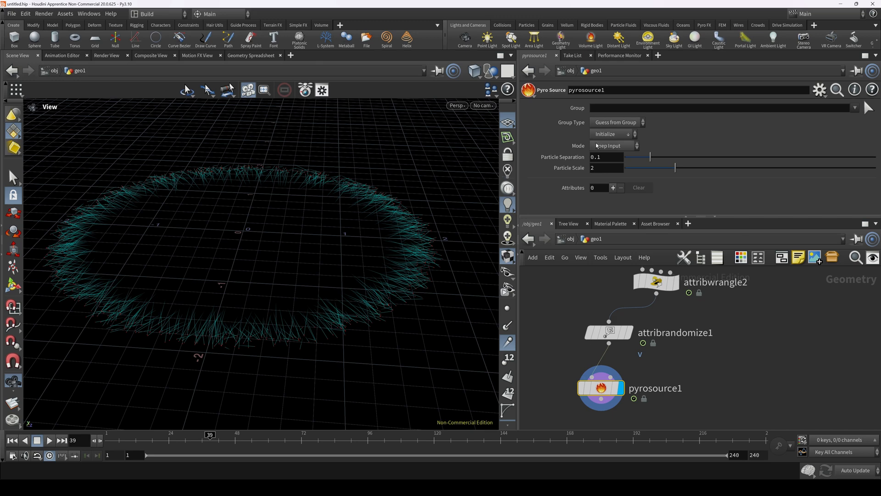
Set the Pyro Source group type to Points and initialize it with the Source Smoke preset
click(620, 123)
click(616, 165)
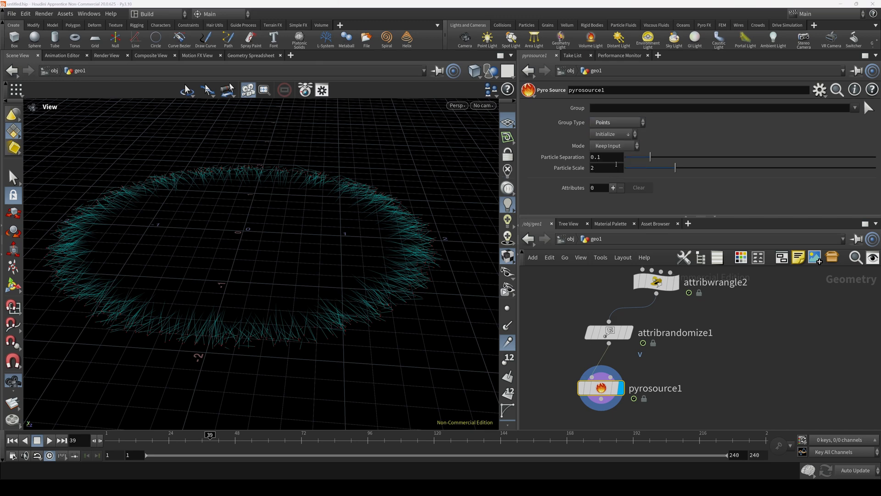
click(618, 134)
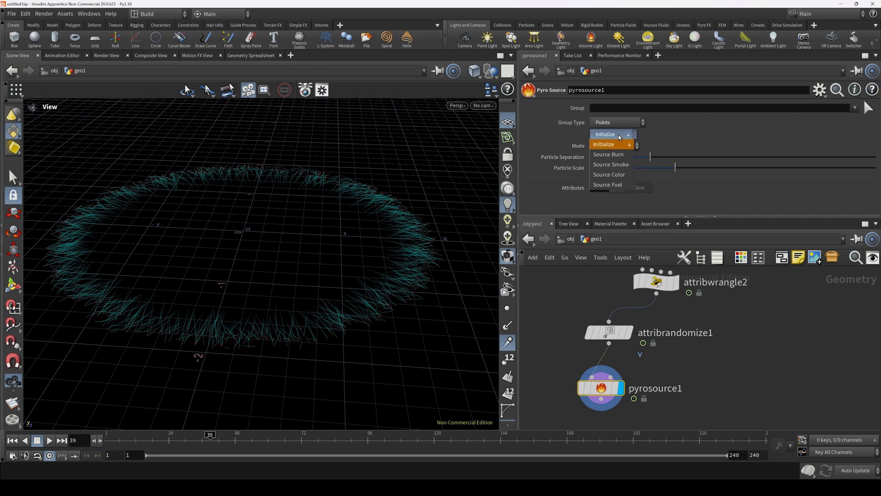
click(626, 164)
Insert a third source attribute before Density in the Pyro Source and set it to Velocity
scroll(570, 152, down, 3)
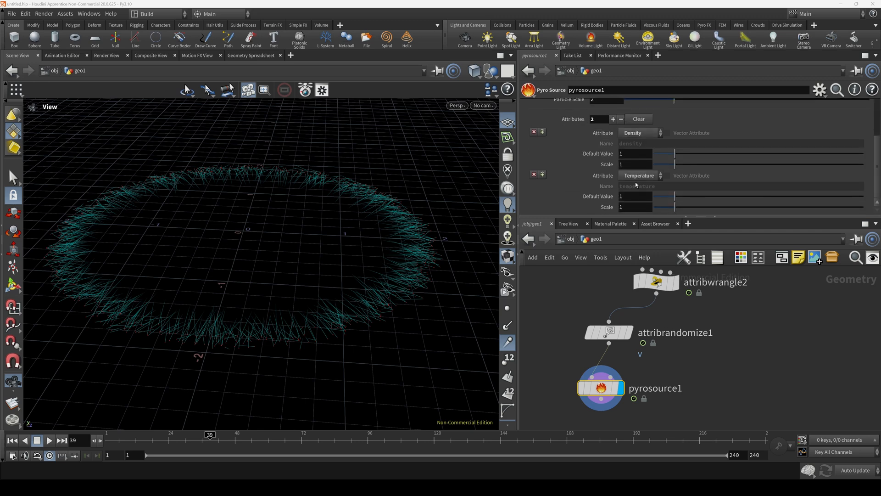
scroll(587, 174, up, 2)
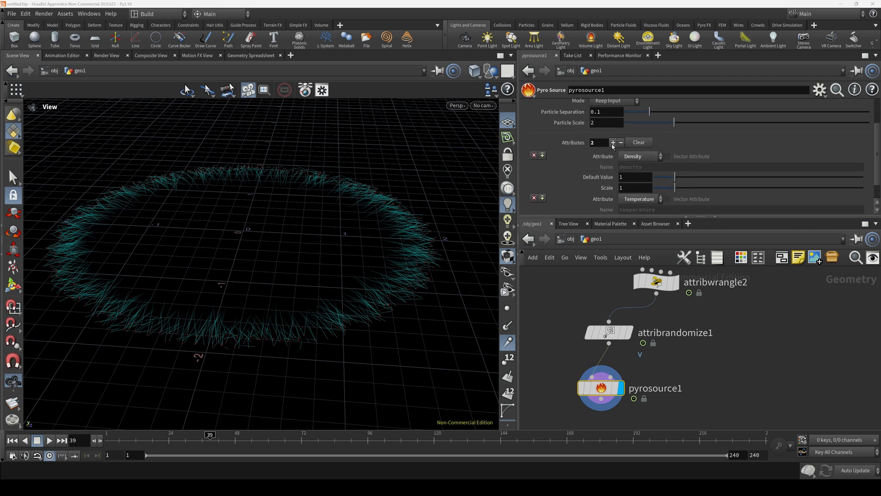
click(543, 156)
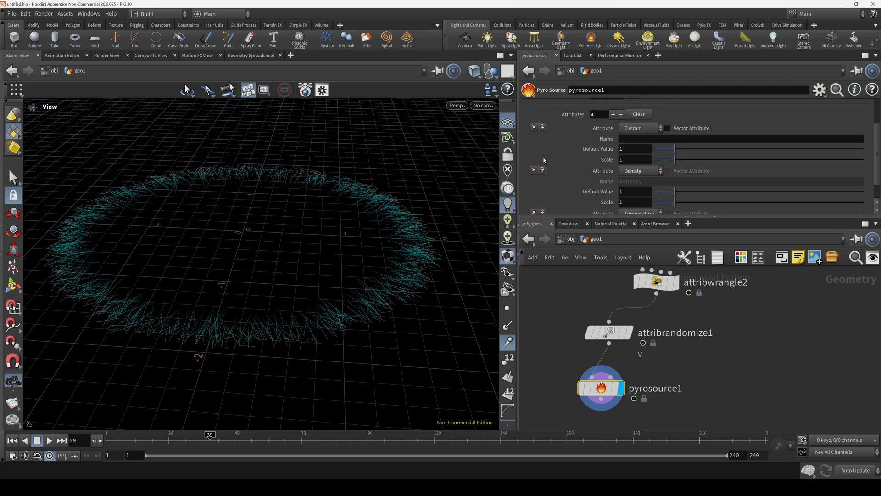
scroll(564, 162, up, 2)
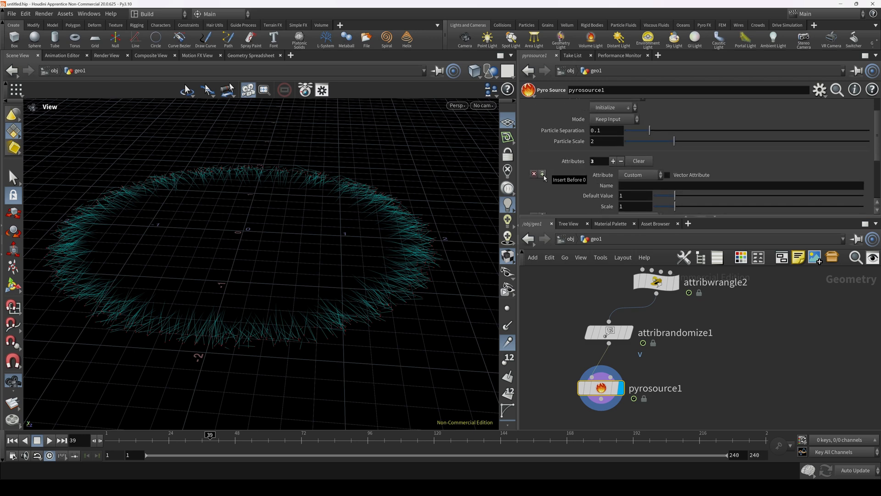
scroll(579, 159, down, 2)
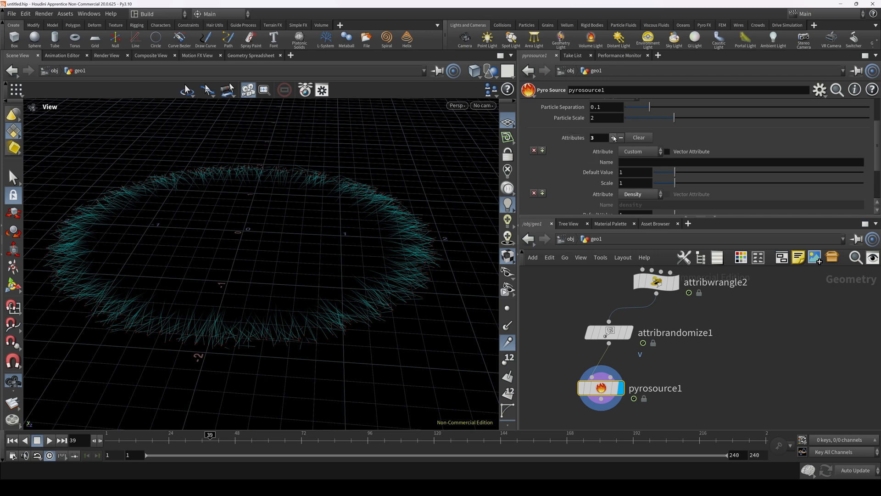
scroll(599, 182, up, 2)
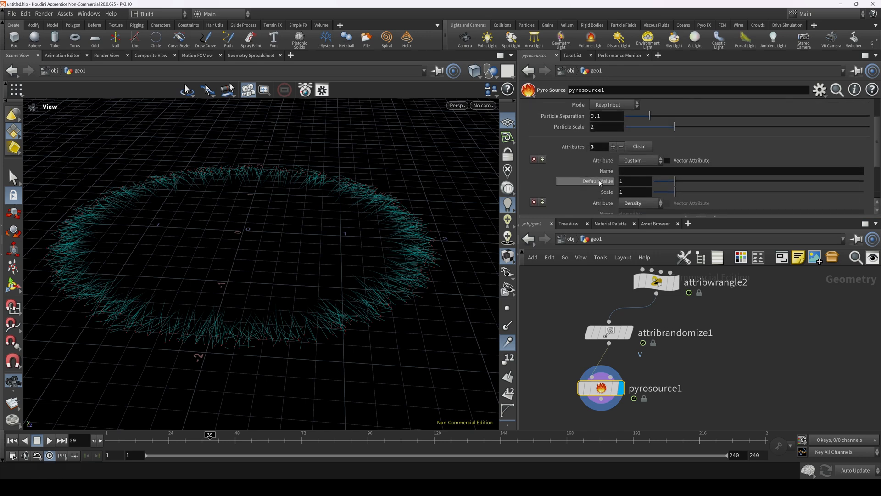
click(633, 162)
click(639, 232)
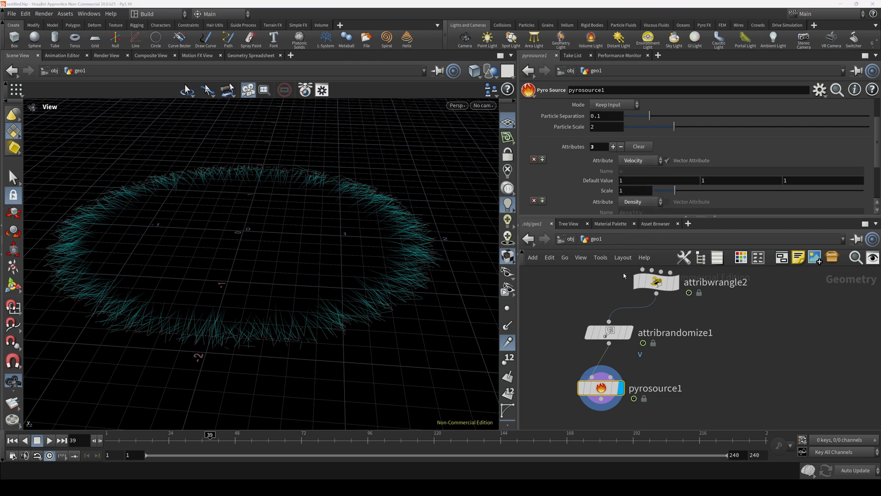
Add a Volume Rasterize Attributes node below the Pyro Source
middle_drag(618, 423, 627, 372)
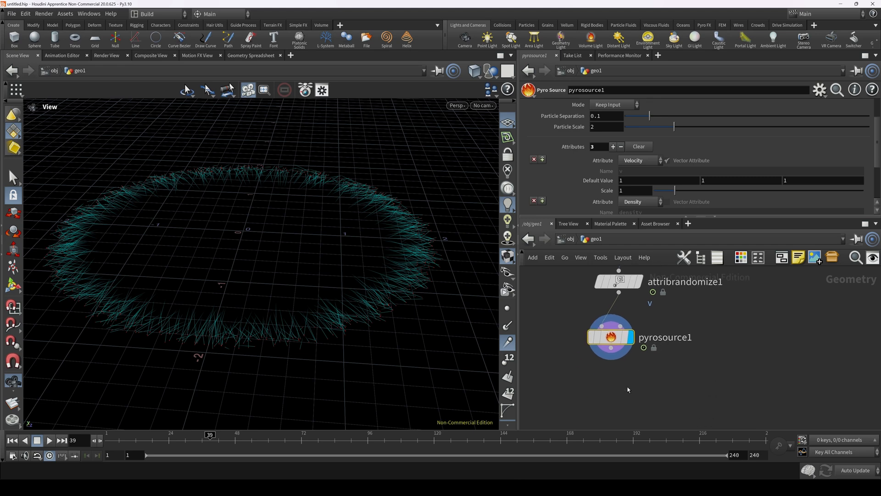
key(Tab)
text(volras)
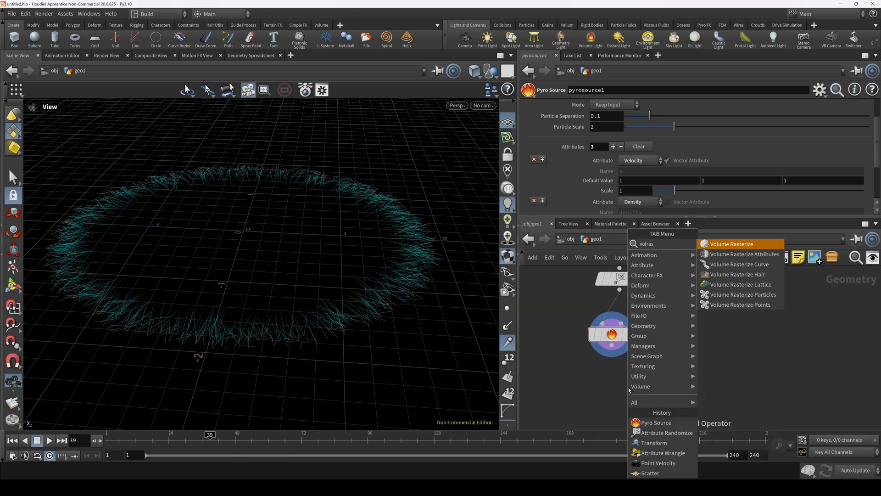
key(Down)
key(Return)
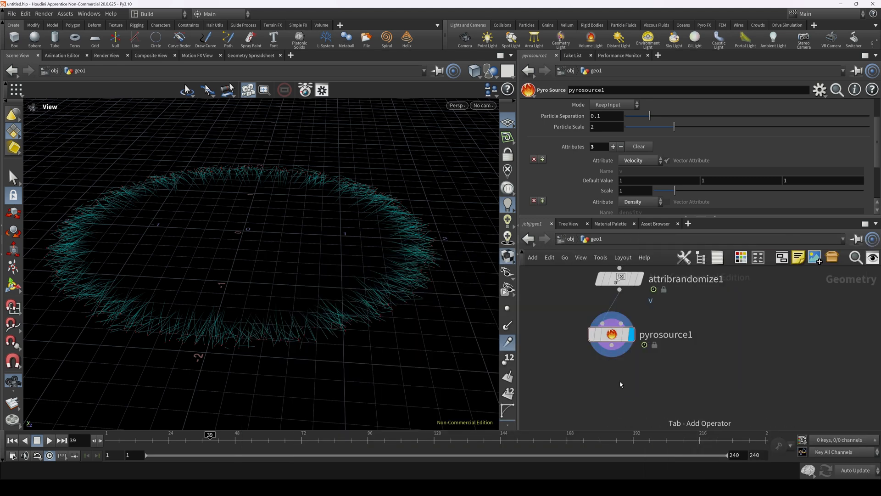
click(620, 383)
Connect the Pyro Source output to the Volume Rasterize Attributes input, display the rasterize node and align it under the source
click(612, 345)
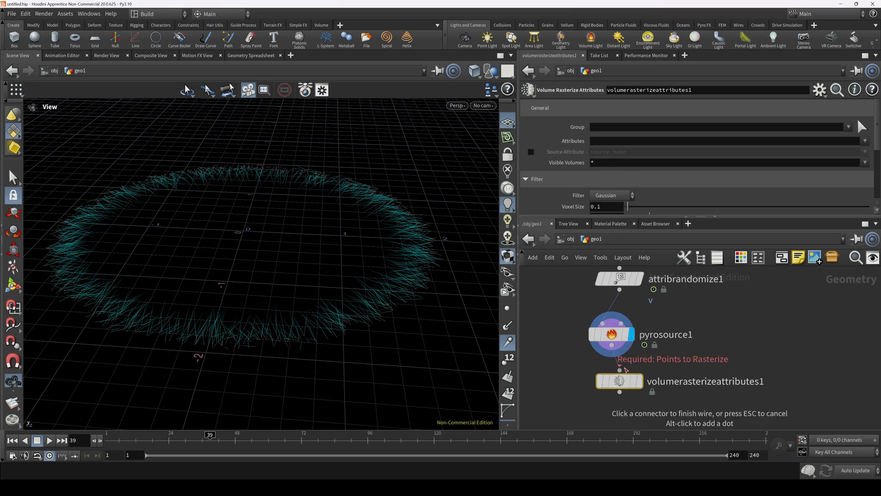
click(619, 370)
click(639, 381)
drag(622, 382, 616, 384)
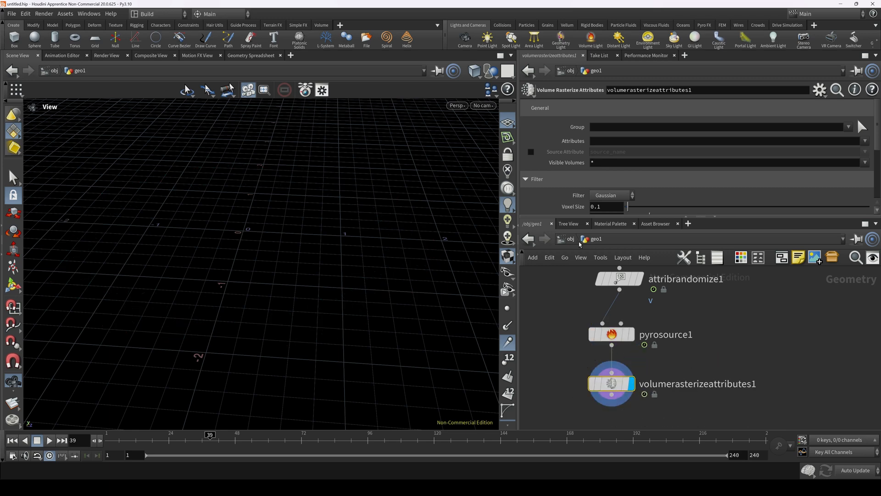
Choose density, temperature and v as the attributes to rasterize
click(865, 142)
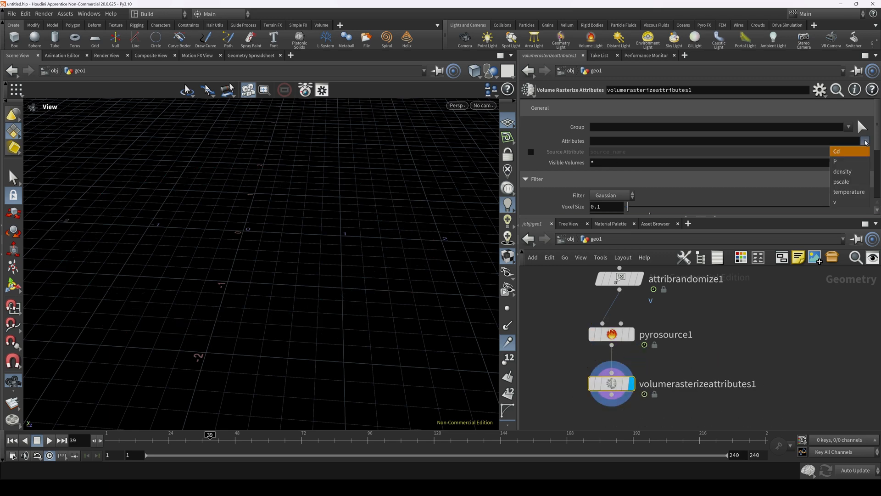
click(843, 171)
click(866, 142)
click(850, 192)
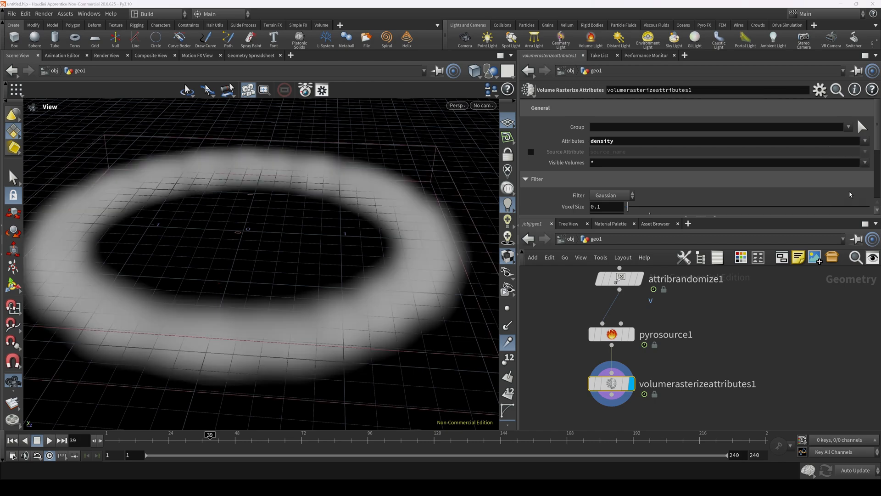
click(865, 141)
click(846, 202)
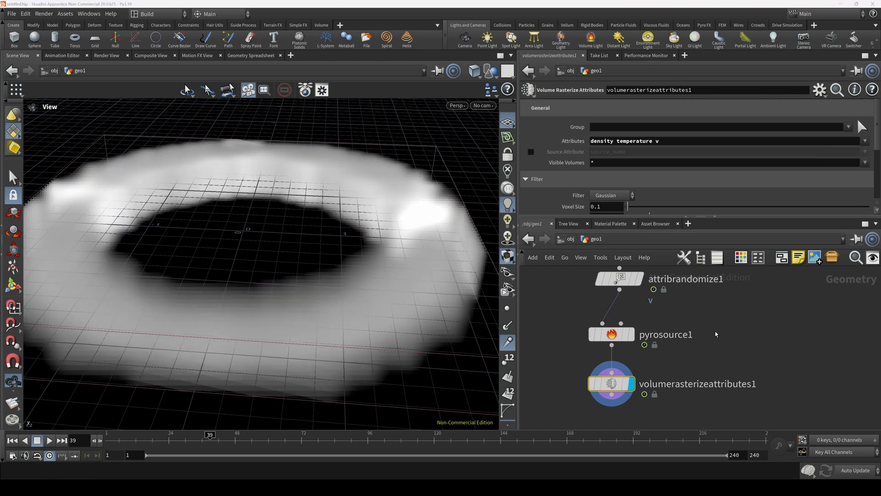
Hide the viewport's reference grid and examine the rasterized volume ring from several angles
right_drag(340, 251, 309, 257)
drag(309, 257, 303, 218)
click(507, 123)
right_drag(303, 218, 343, 236)
drag(343, 236, 357, 238)
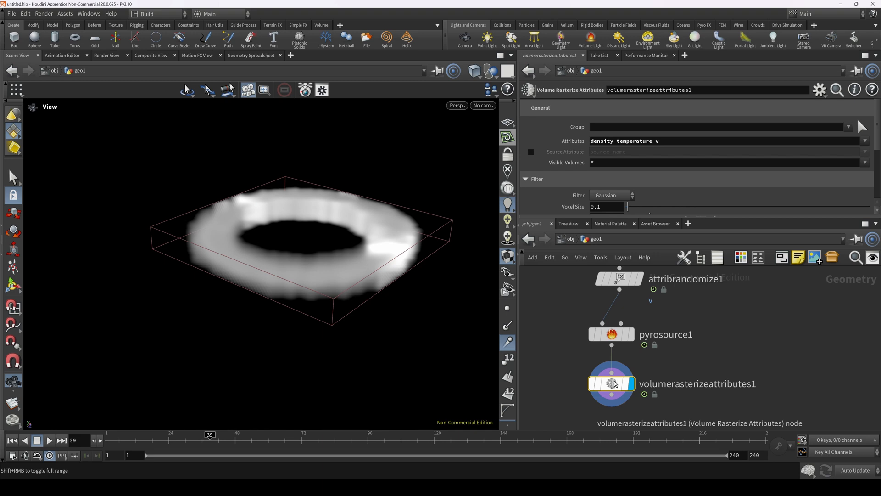
drag(297, 289, 329, 303)
middle_drag(323, 250, 368, 295)
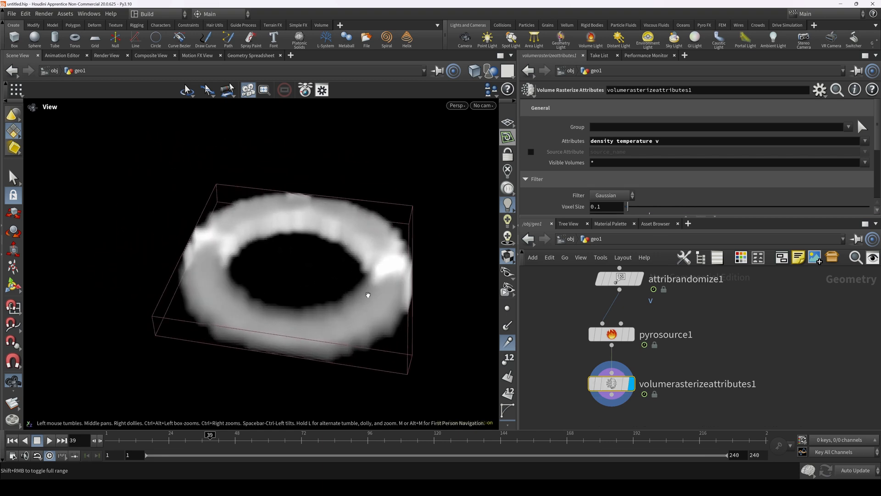
drag(368, 294, 383, 305)
drag(333, 263, 335, 262)
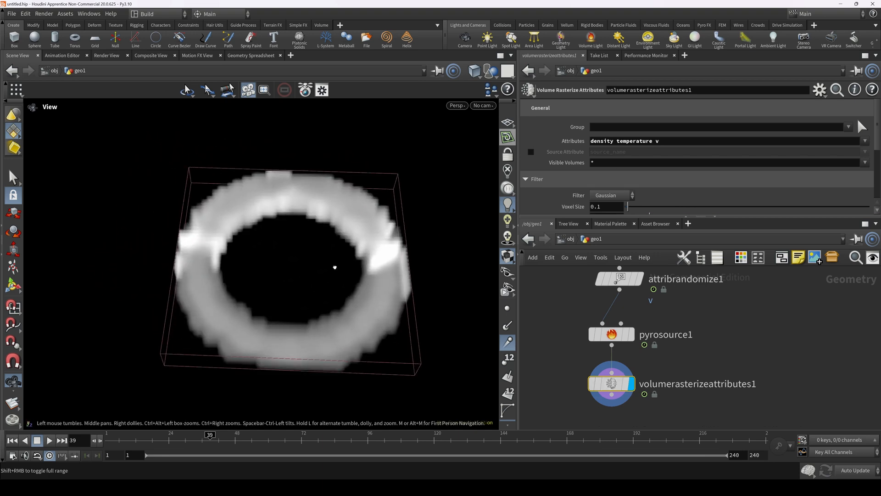
Limit the rasterize node's Visible Volumes to density and check the resulting ring in the viewport
click(606, 162)
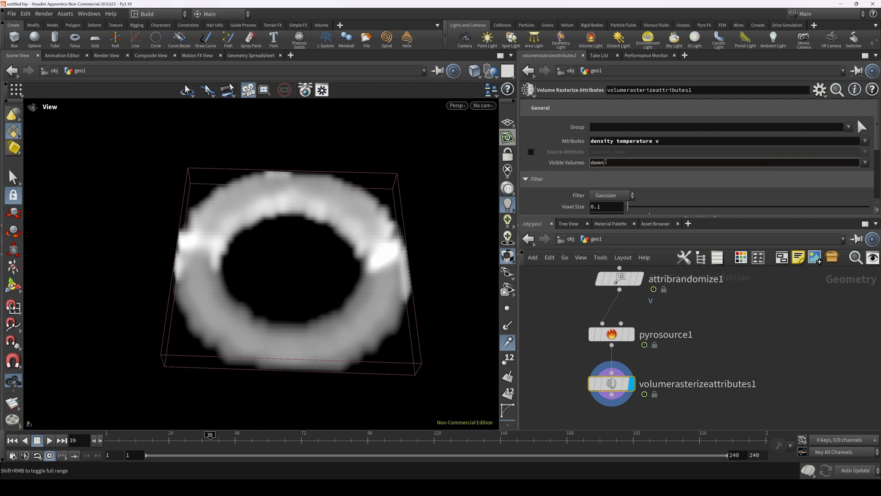
text(density)
key(Return)
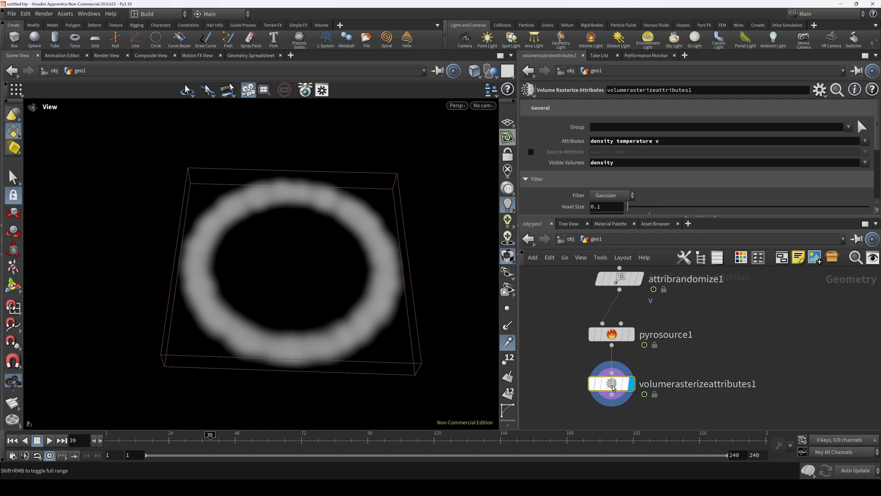
drag(338, 271, 356, 316)
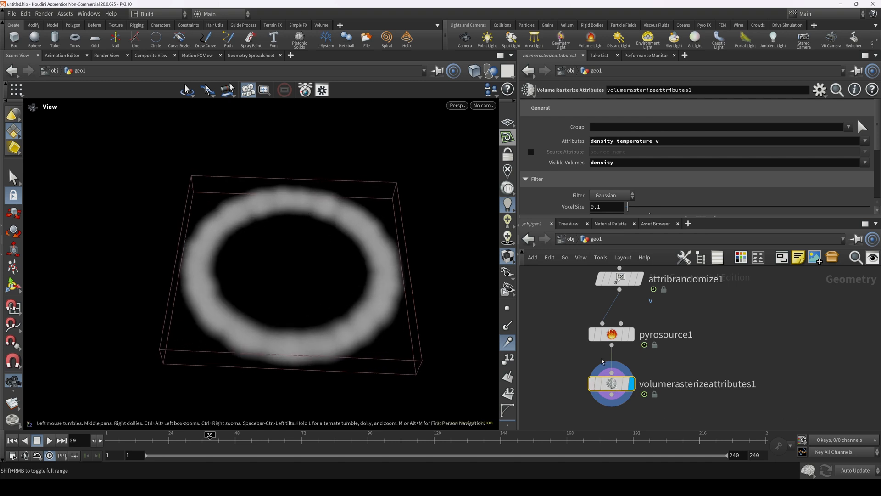
Set the rasterize node's Voxel Size to 0.01 and Particle Scale to 0.45, and check the density ring at frame 36
scroll(565, 155, down, 1)
scroll(566, 155, down, 1)
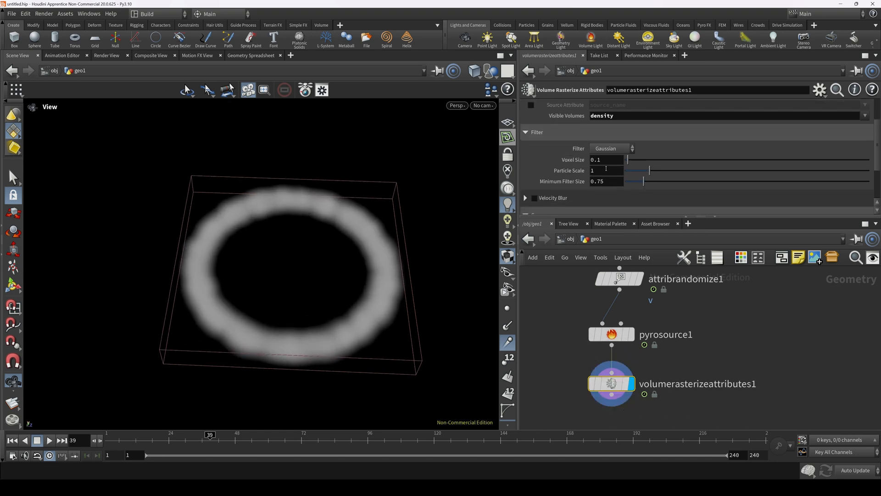
click(607, 161)
text(01)
key(Tab)
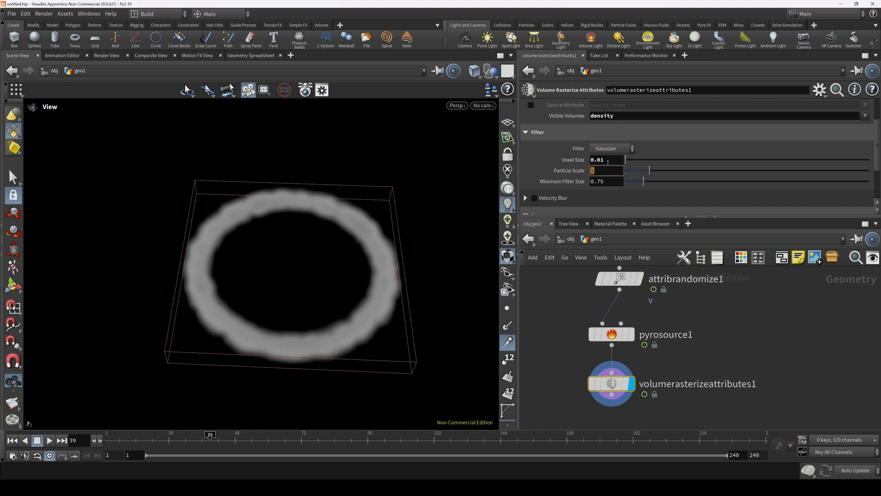
text(.45)
key(Tab)
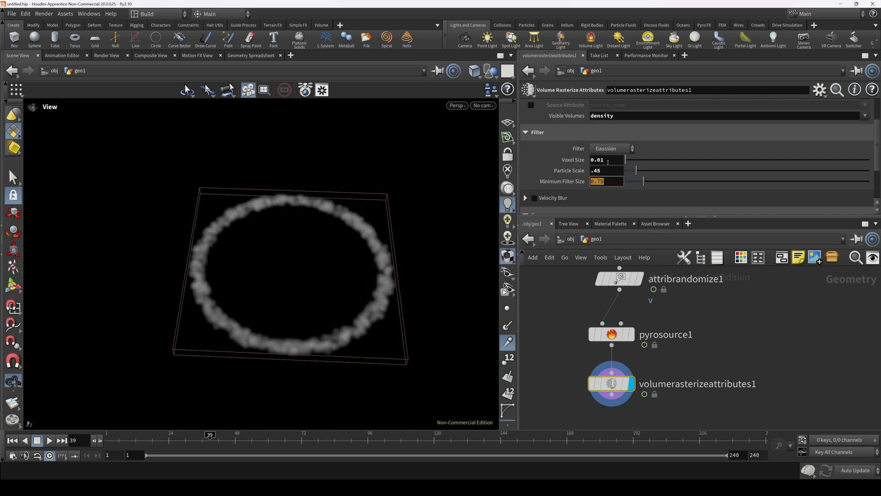
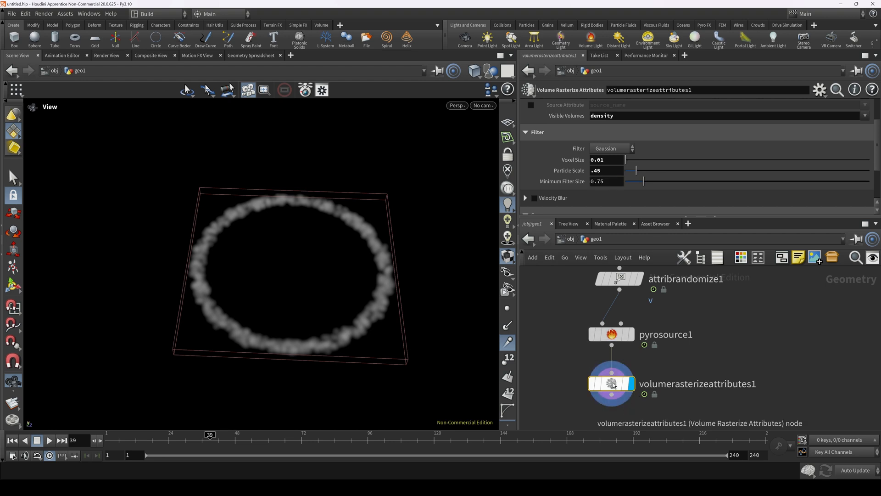
drag(395, 280, 381, 329)
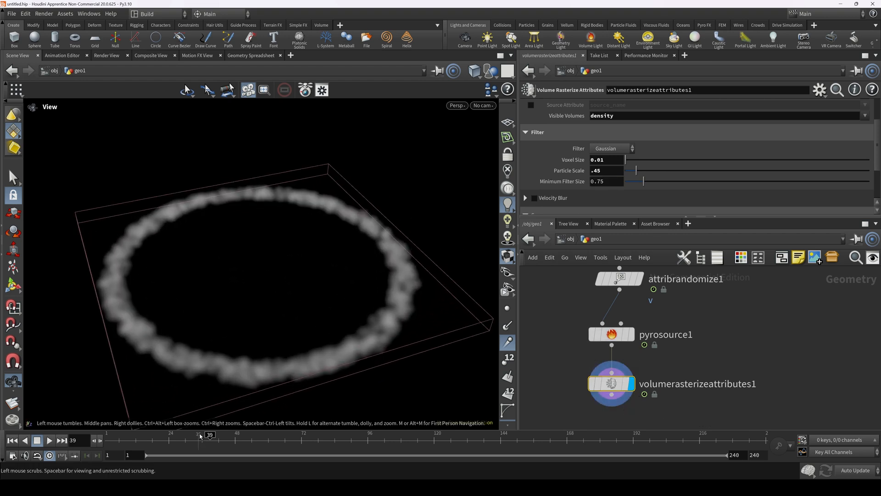
mouse_move(199, 438)
mouse_down()
mouse_move(167, 441)
mouse_move(202, 441)
mouse_up()
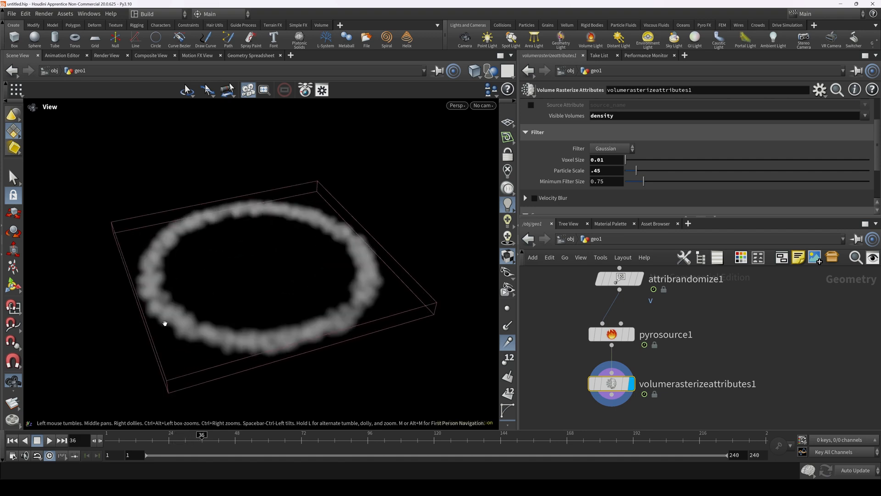
drag(216, 304, 384, 270)
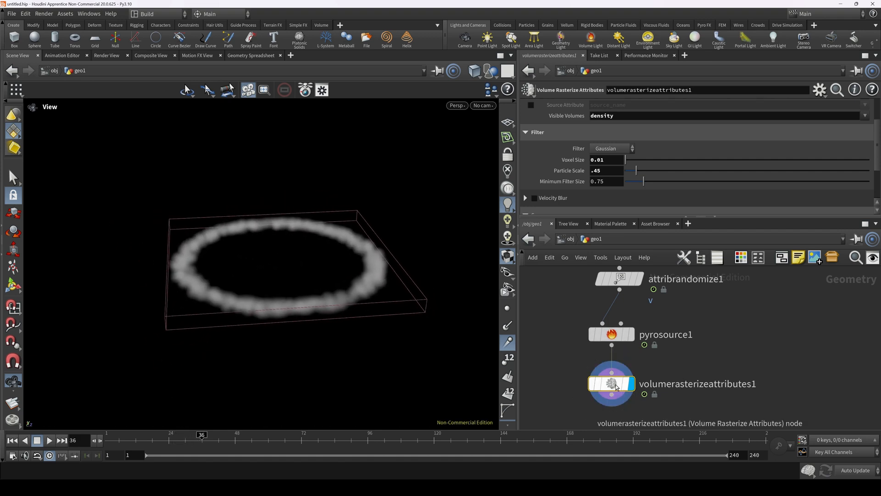
Add a DOP Network below the Volume Rasterize Attributes node and connect the rasterized volumes to its first input
mouse_move(619, 388)
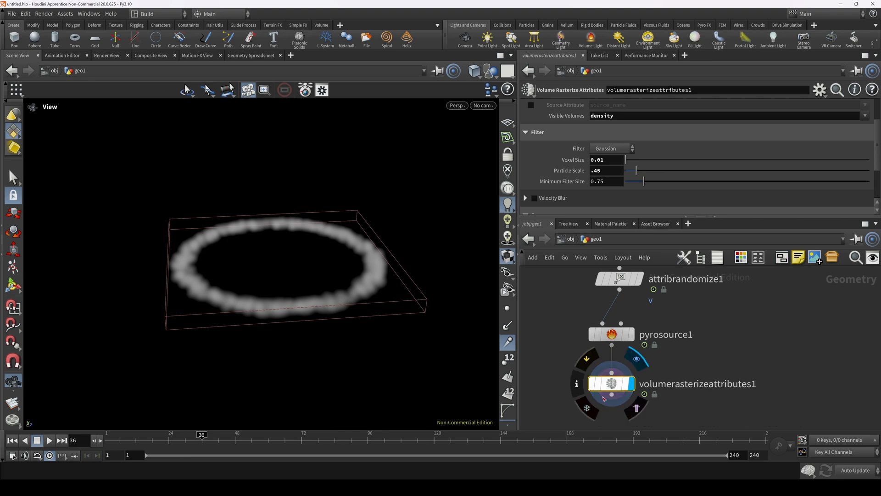
middle_drag(636, 444, 658, 384)
key(Tab)
text(dopn)
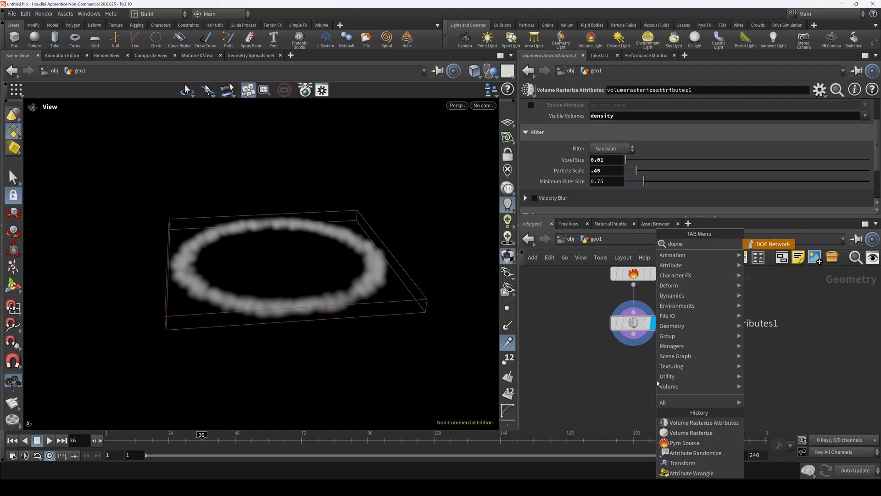
key(Return)
click(657, 383)
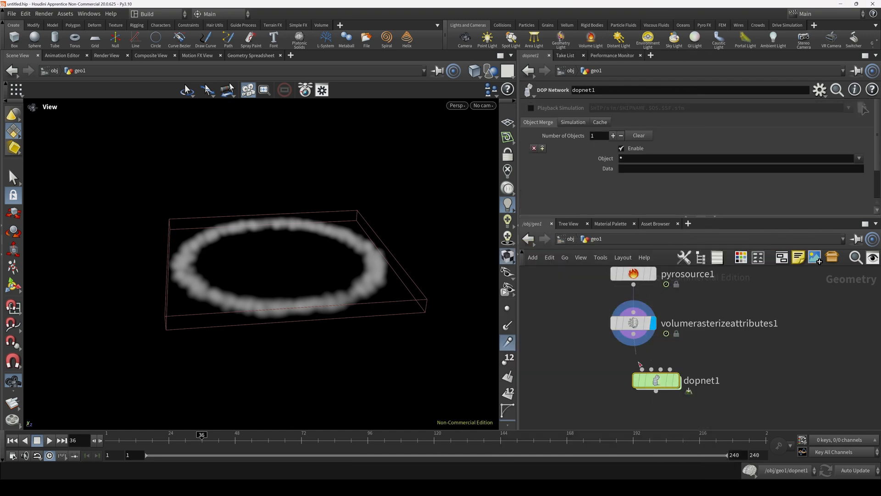
Look inside the DOP Network, return to geo1 and move the network node aside with its display enabled
double_click(662, 381)
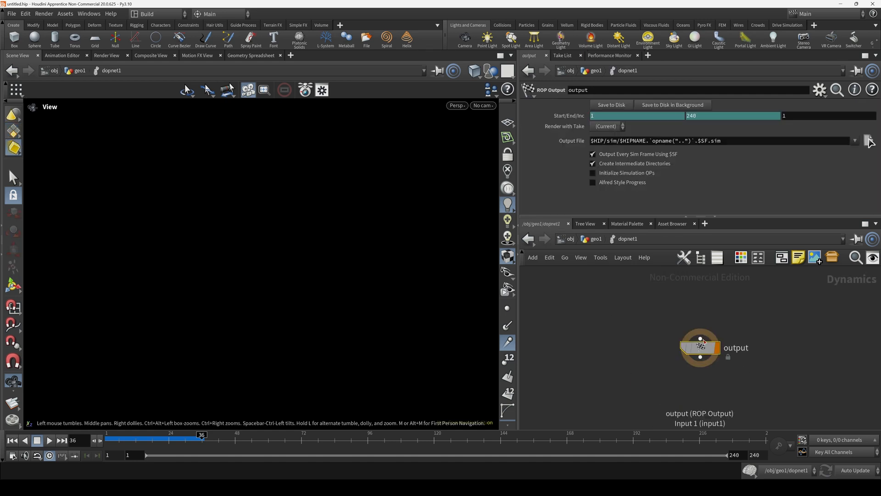
click(596, 239)
drag(656, 377, 732, 386)
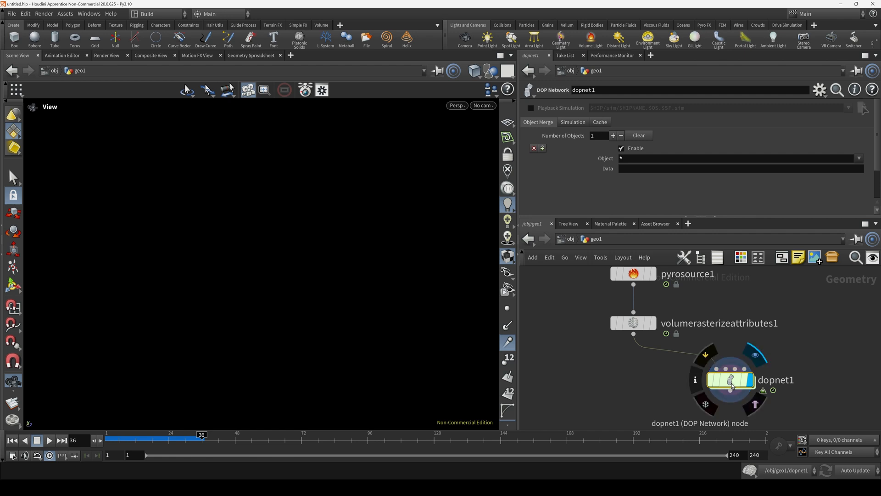
drag(731, 383, 741, 383)
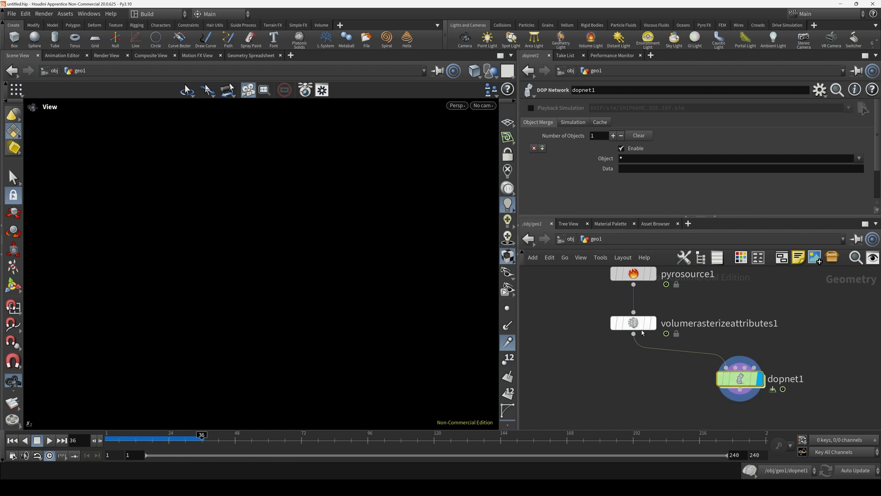
drag(634, 323, 633, 313)
drag(739, 381, 743, 379)
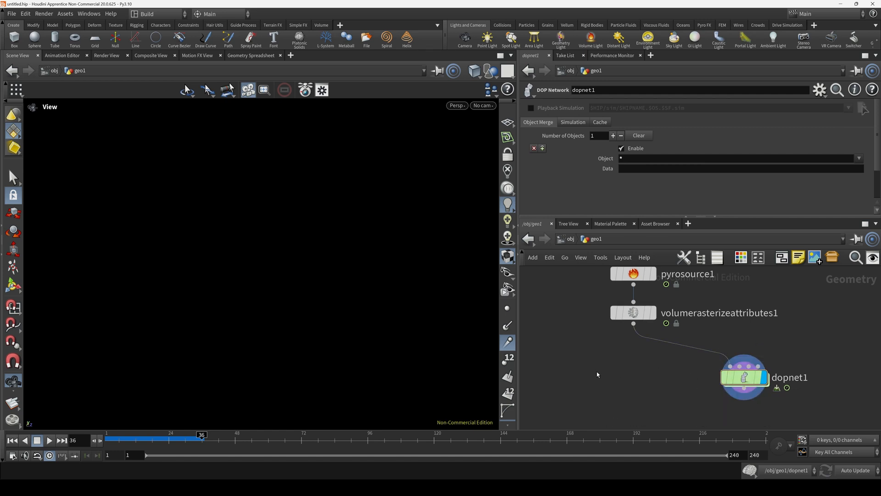
Add a Pyro Solver beside the DOP Network and connect the Volume Rasterize Attributes output to its first input
key(Tab)
text(pyr)
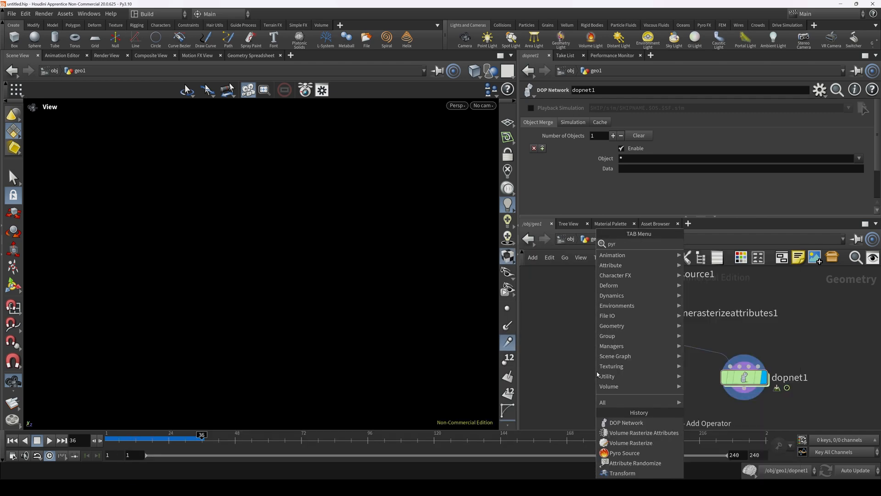
key(Return)
click(596, 371)
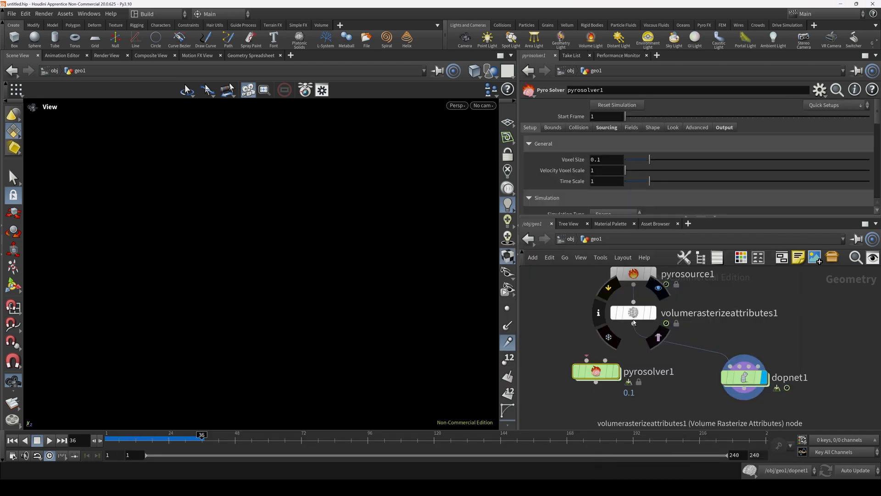
drag(634, 323, 586, 360)
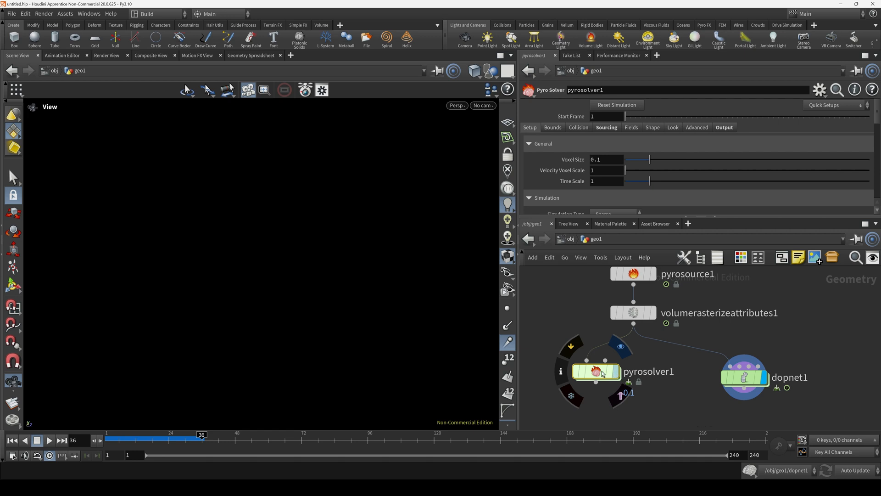
Display the Pyro Solver and scrub back to frame 9 to preview the smoke simulation
click(614, 371)
scroll(326, 297, down, 4)
drag(326, 294, 299, 305)
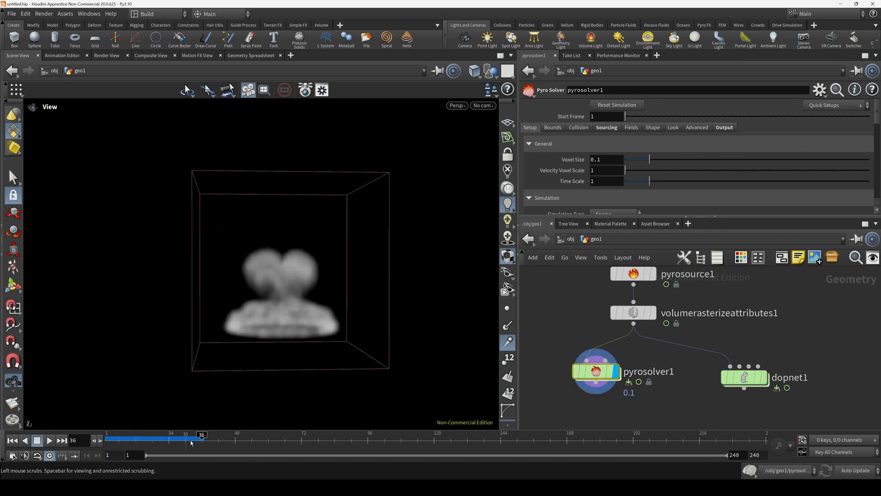
drag(192, 442, 126, 444)
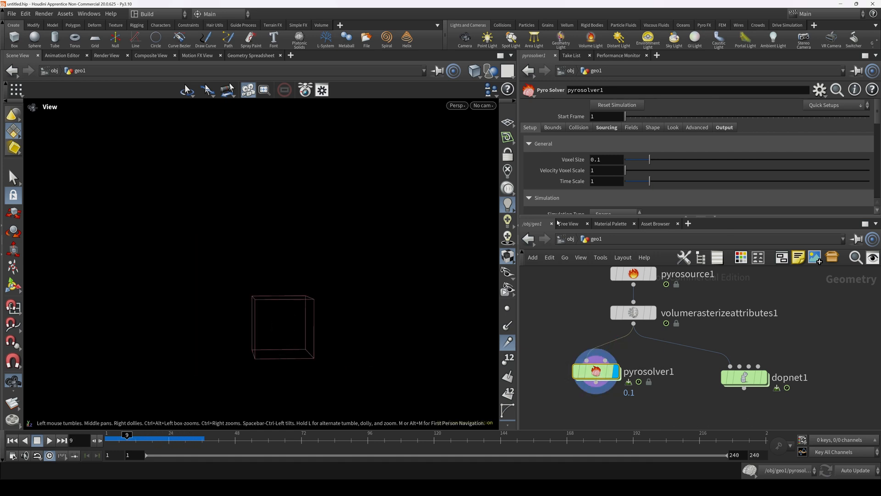
Set the Pyro Solver's Voxel Size to 0.05 and its collision Y Ground Plane to Closed Below
drag(544, 216, 544, 275)
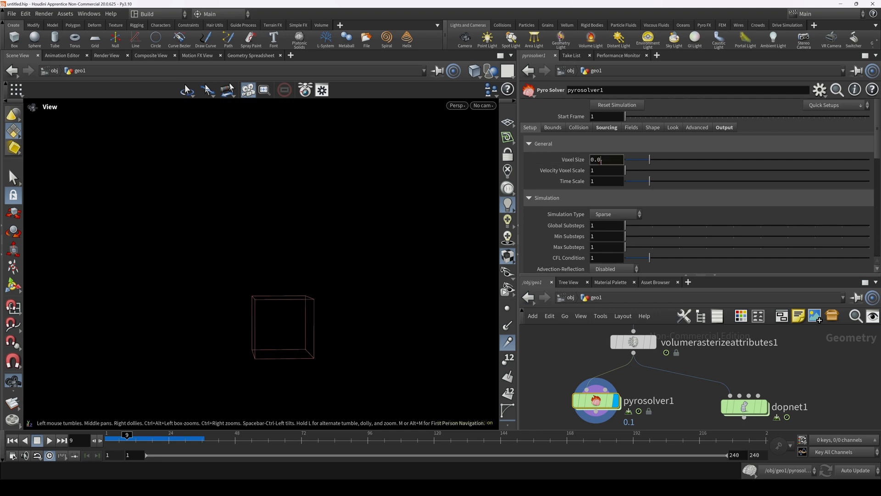
key(Return)
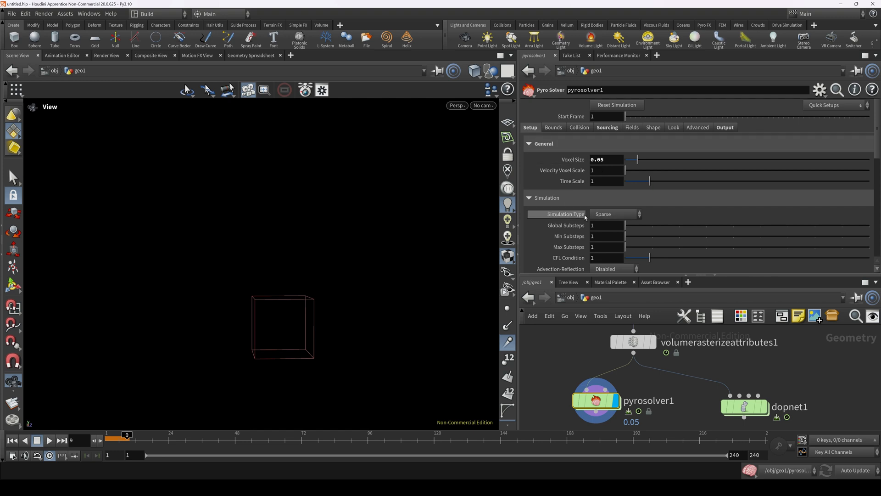
click(554, 128)
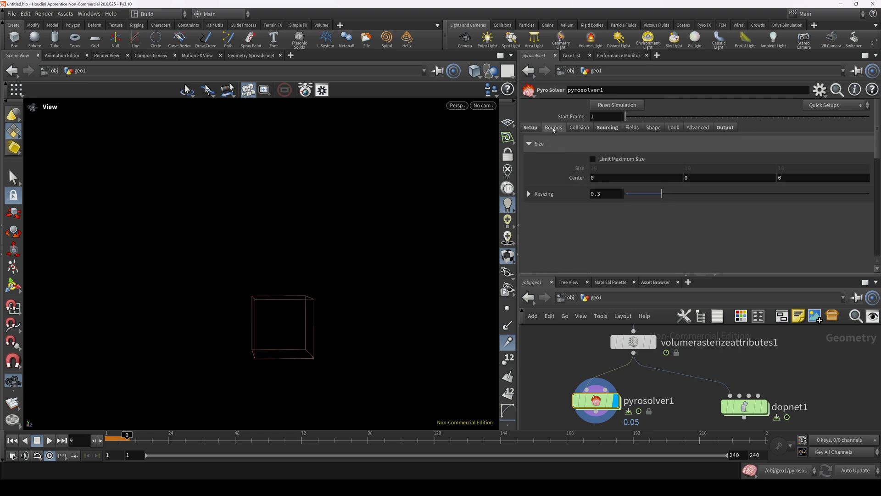
click(578, 129)
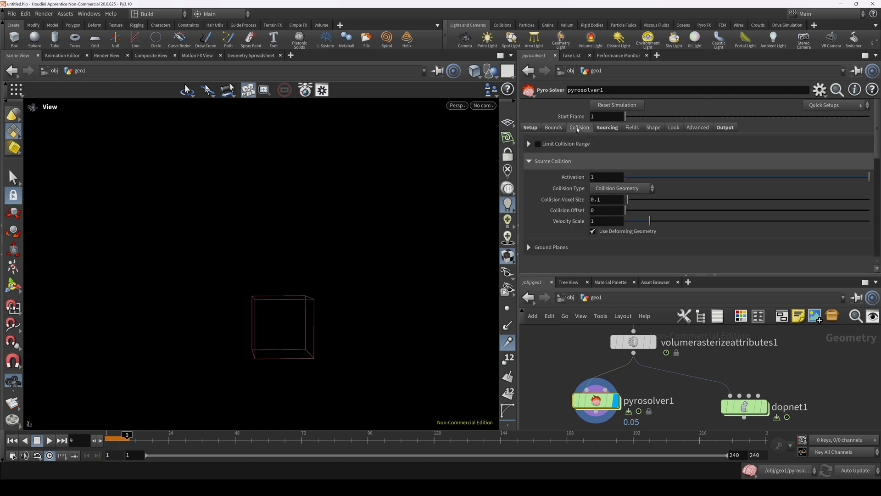
click(550, 247)
scroll(555, 193, down, 3)
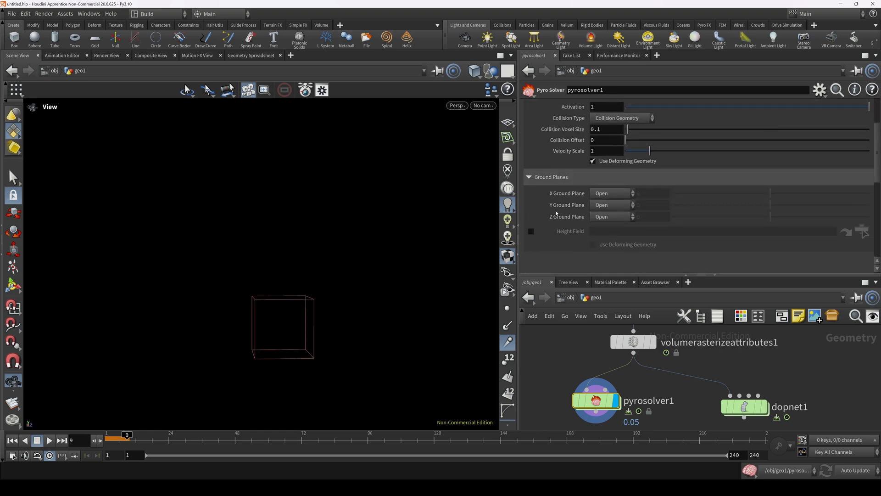
click(611, 205)
click(616, 228)
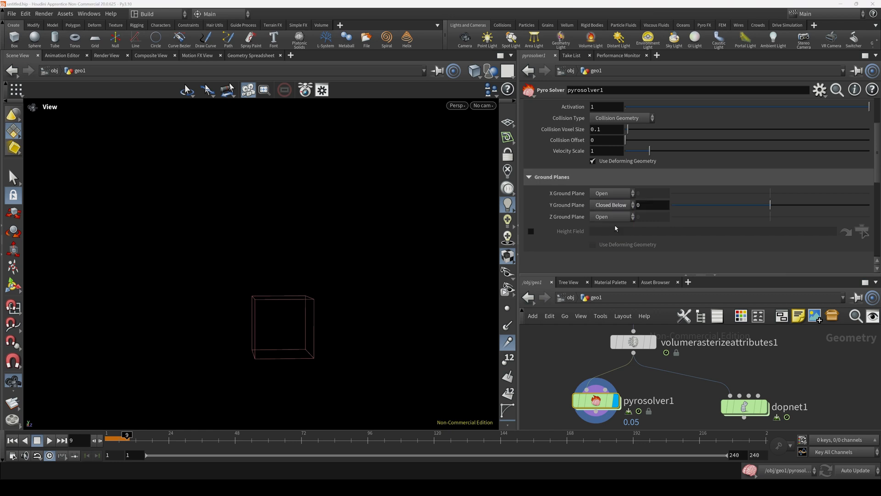
Show the viewport's reference grid and view the simulation bounds against the ground level
click(508, 122)
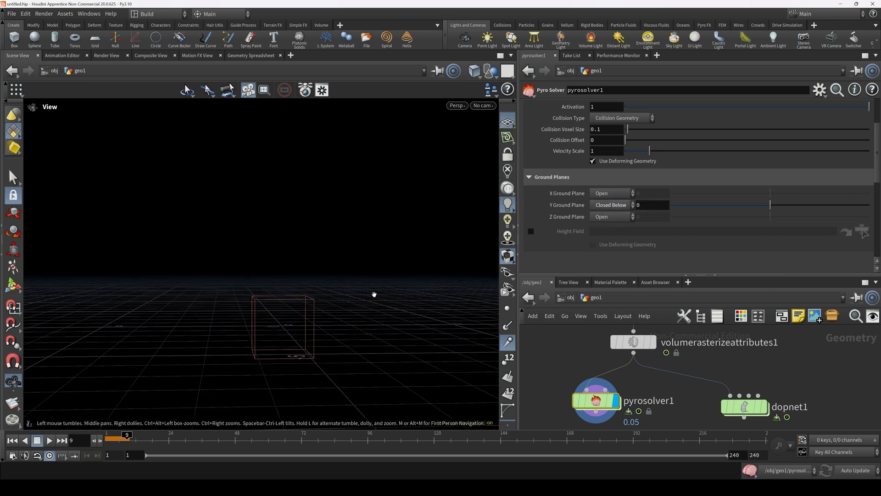
drag(373, 294, 345, 307)
drag(293, 352, 335, 344)
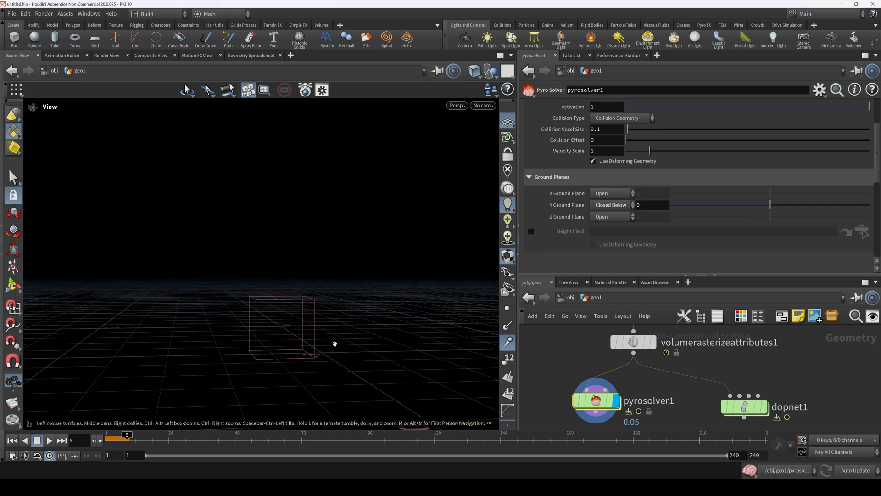
Review the Pyro Solver's source volumes and disable the flame source, keeping density, temperature and vel enabled
scroll(610, 181, up, 5)
click(607, 129)
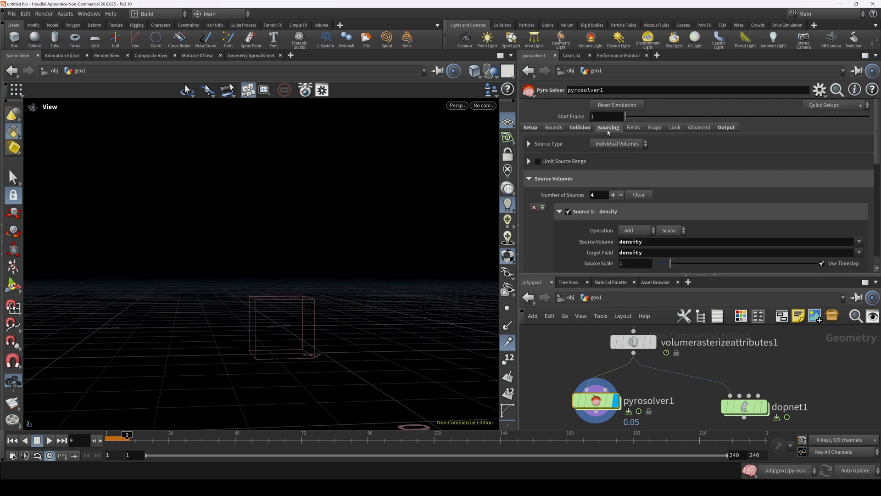
scroll(632, 167, down, 6)
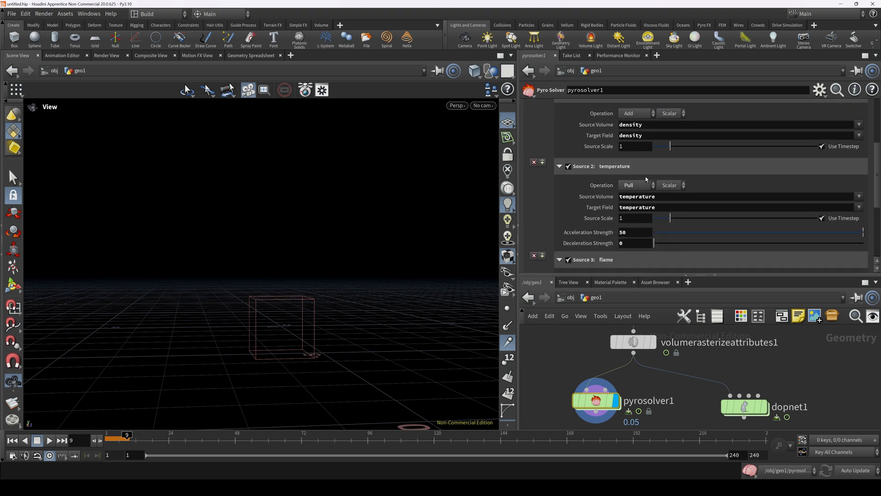
scroll(623, 196, down, 1)
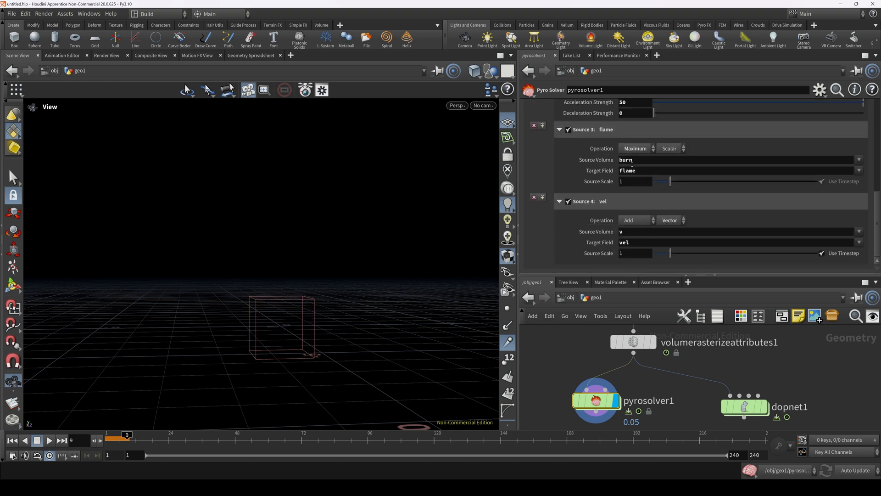
click(568, 130)
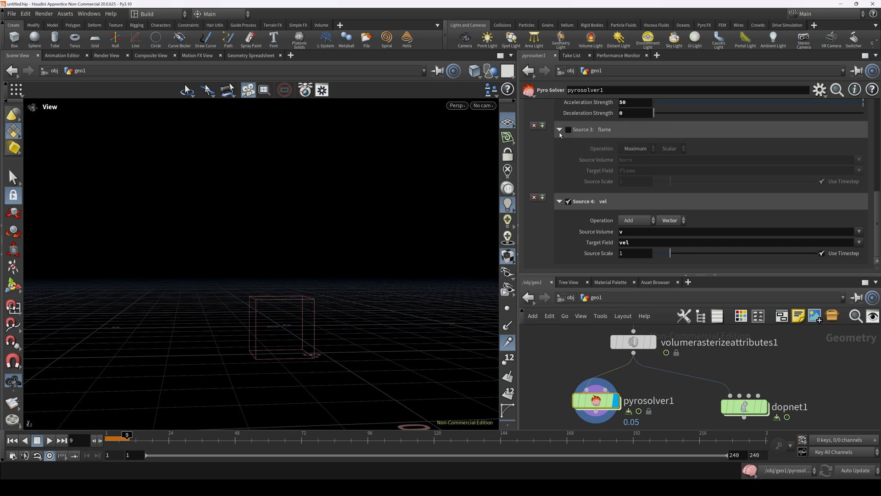
scroll(560, 135, up, 10)
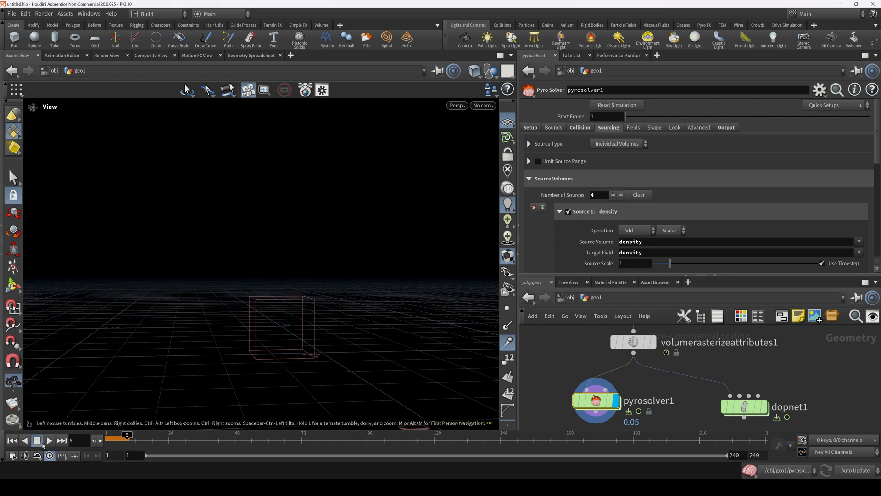
Play the simulation from the first frame, stop it at frame 57 and examine the smoke ring from above
click(13, 441)
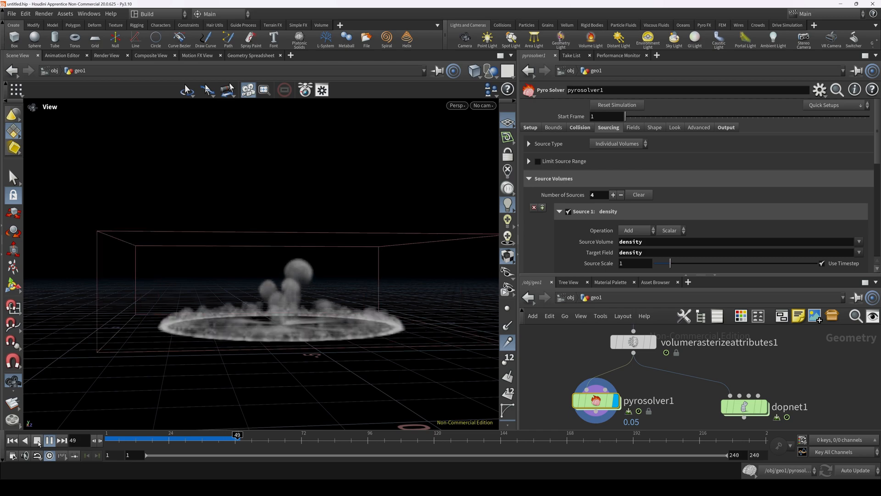
click(38, 441)
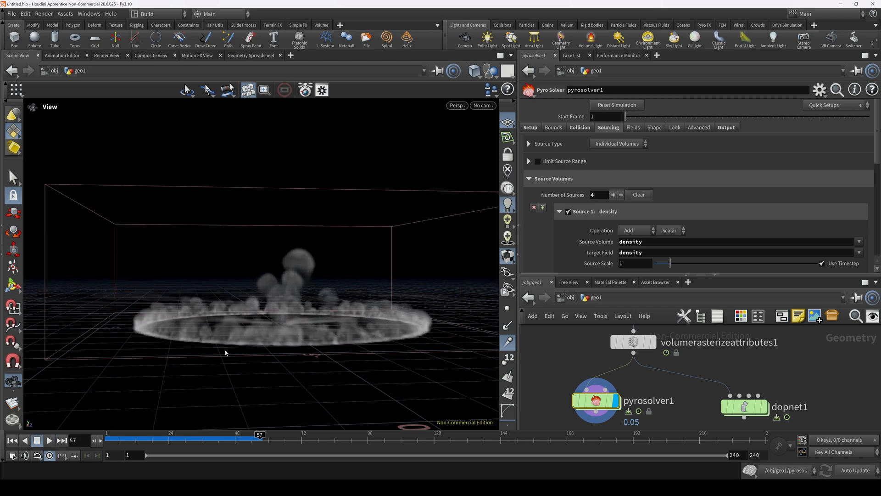
drag(283, 305, 360, 336)
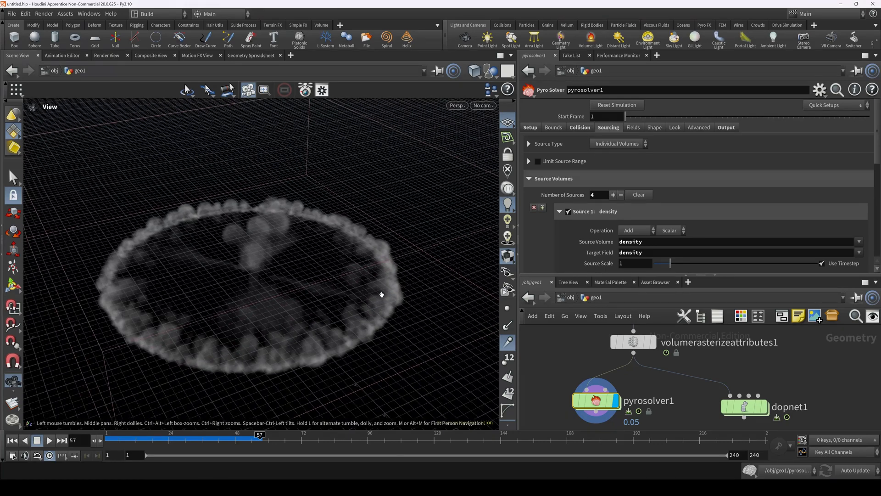
Review the nodes feeding the Pyro Solver, including the Volume Rasterize Attributes settings, and examine the smoke from ground level at frame 45
drag(381, 294, 362, 289)
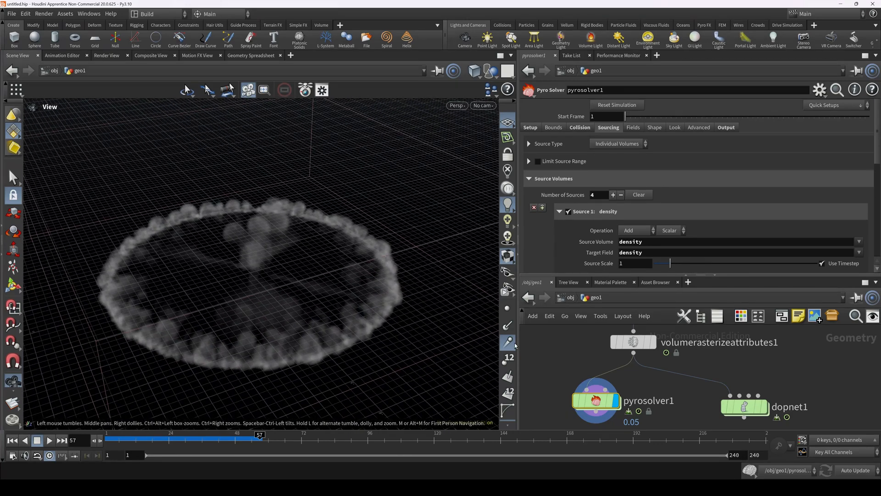
middle_drag(642, 364, 647, 401)
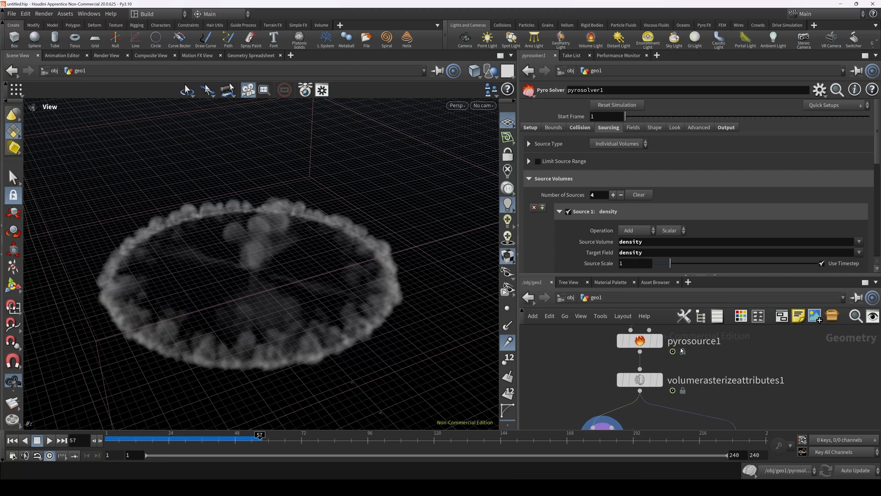
middle_drag(680, 337, 657, 410)
middle_drag(693, 349, 664, 367)
scroll(671, 390, down, 4)
click(633, 407)
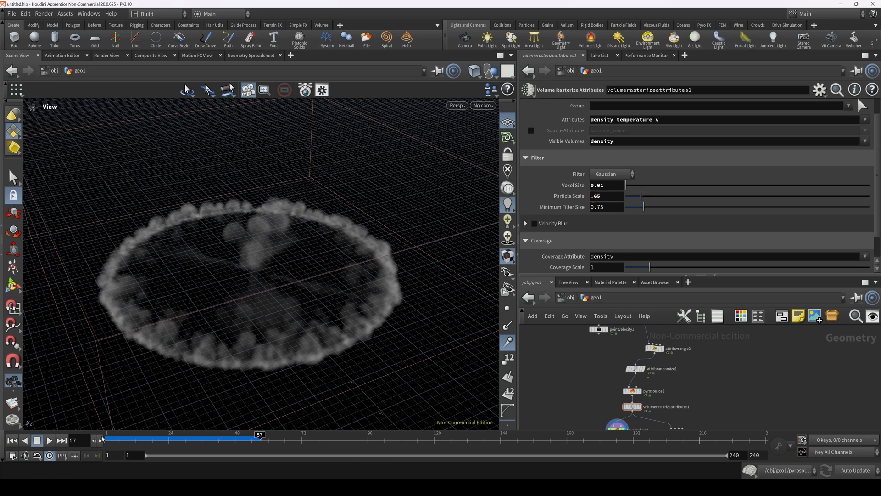
drag(107, 441, 228, 443)
drag(298, 324, 243, 286)
scroll(266, 277, up, 5)
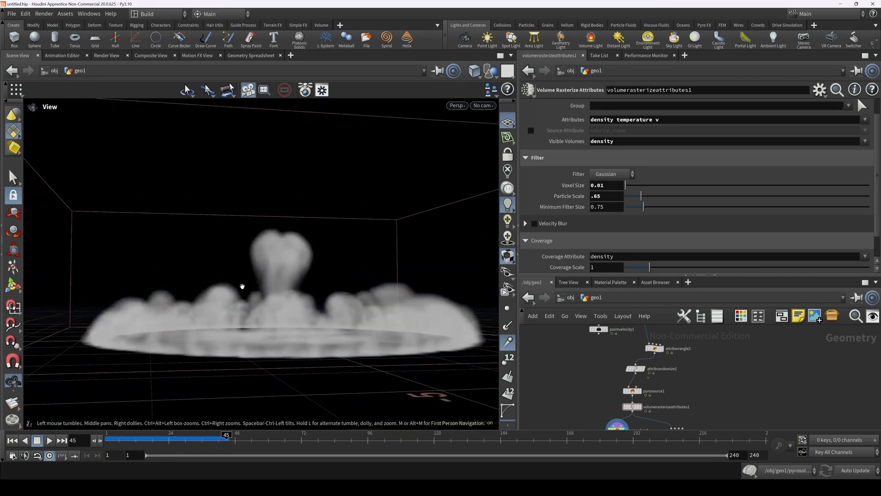
scroll(612, 411, up, 3)
Set the Pyro Solver's Buoyancy Scale to .25
click(619, 385)
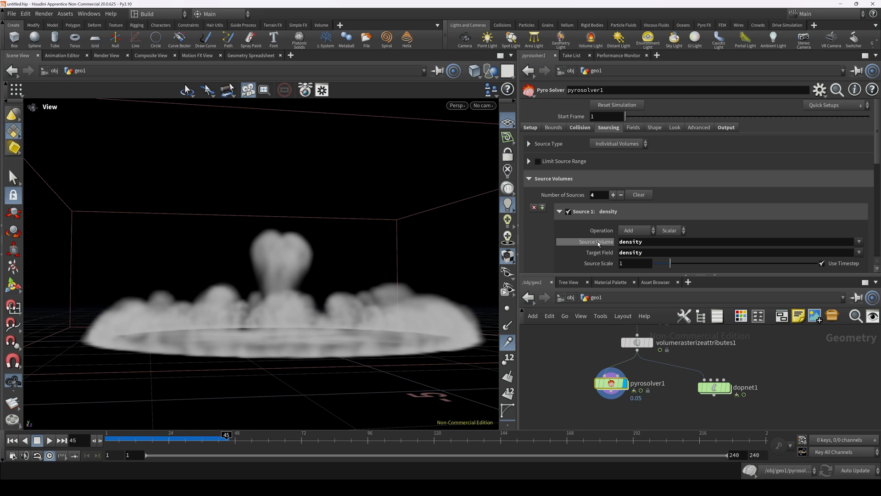
click(634, 128)
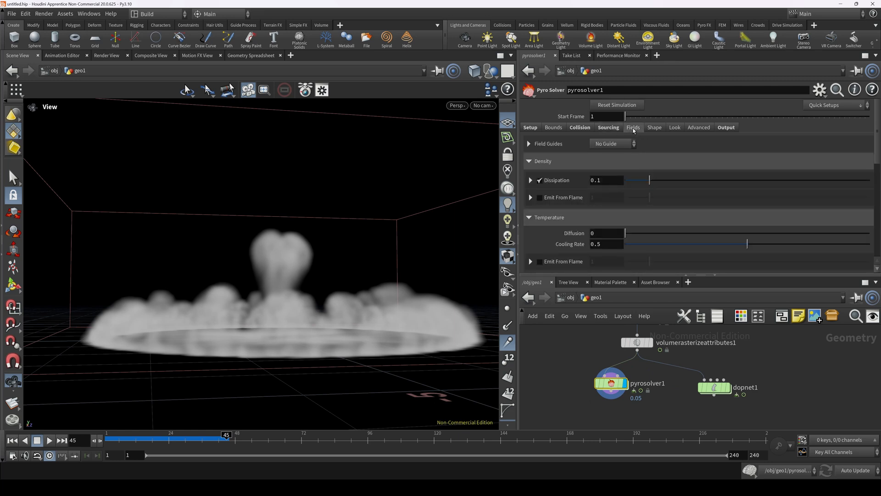
click(655, 128)
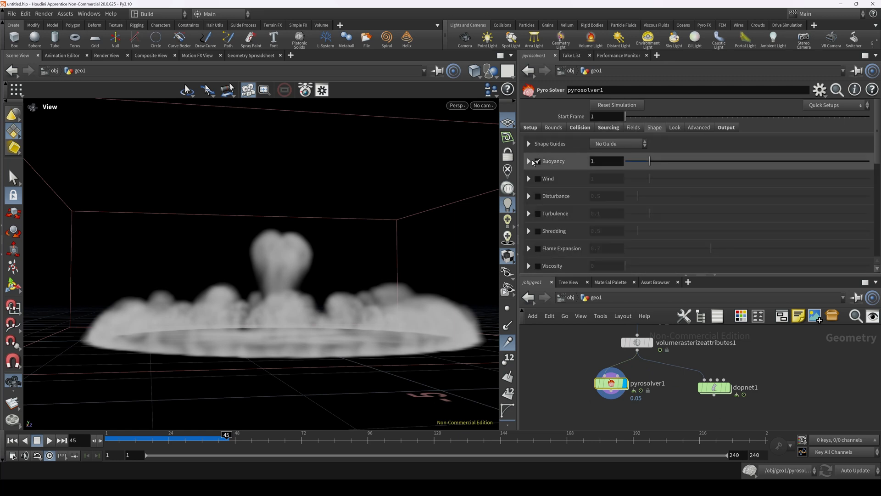
click(529, 162)
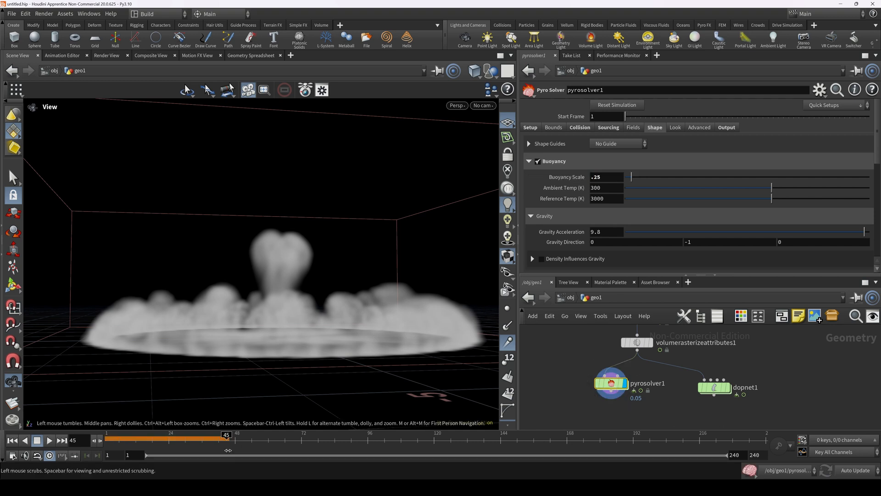
Resimulate from the first frame to frame 57 and examine the smoke ring from above and from a low angle at frame 44
drag(226, 440, 85, 437)
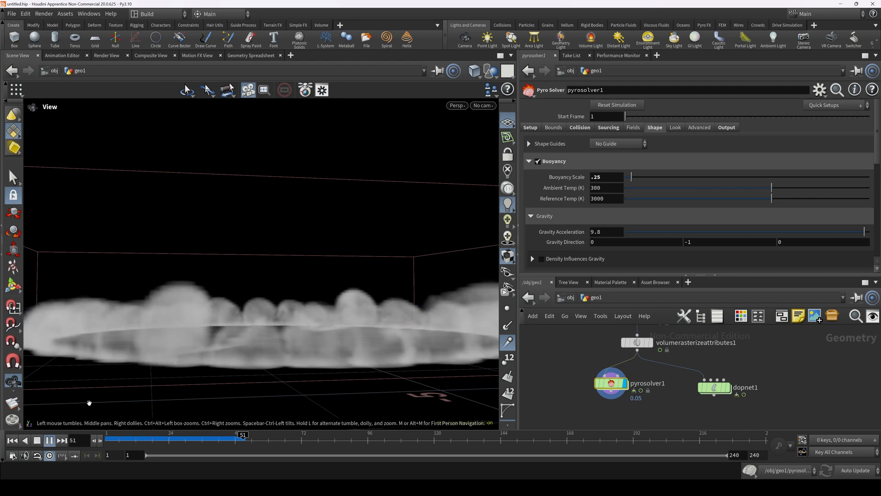
drag(222, 336, 334, 342)
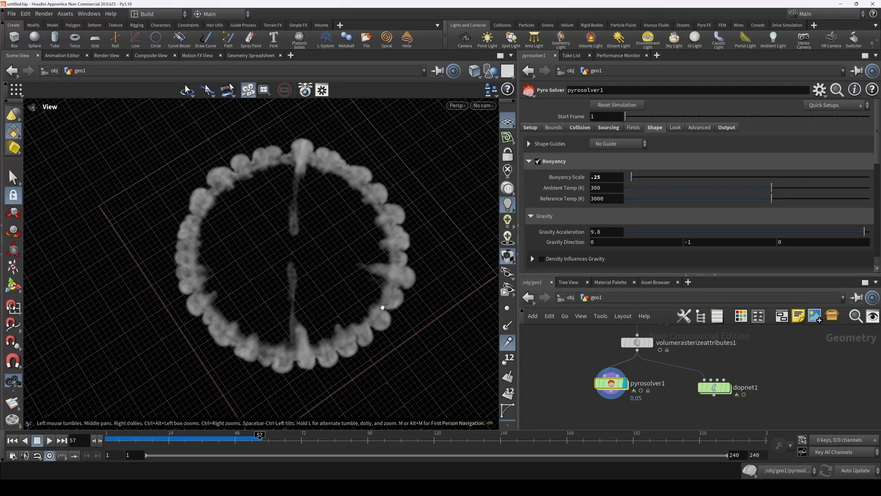
drag(314, 308, 301, 261)
drag(138, 437, 224, 436)
drag(364, 299, 372, 270)
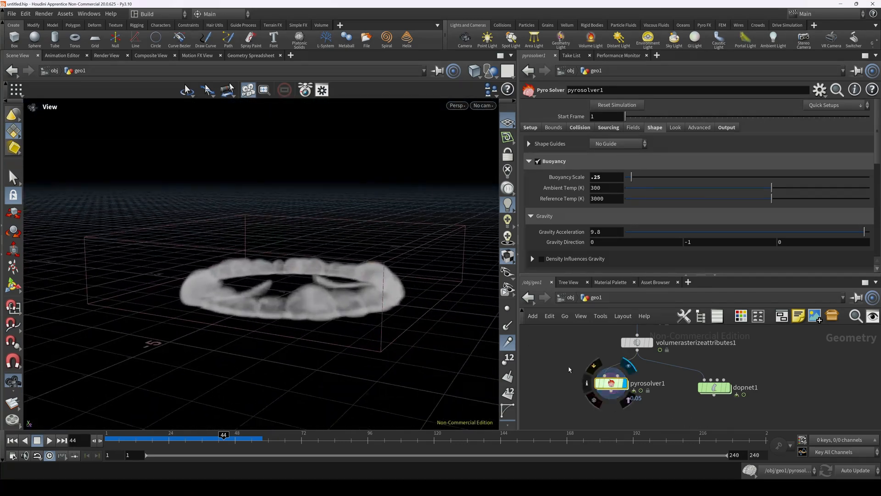
Set the Pyro Solver's density Dissipation to 0.025 and resimulate from the first frame to frame 63
click(633, 128)
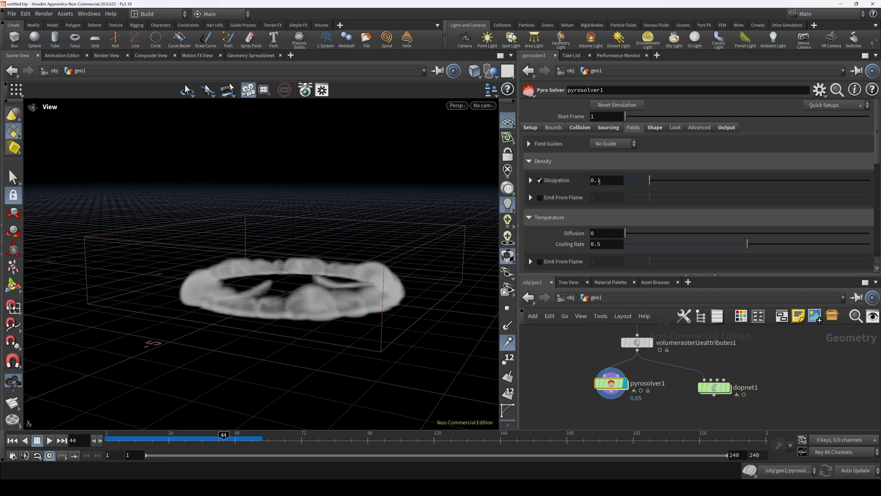
drag(598, 181, 625, 178)
text(0)
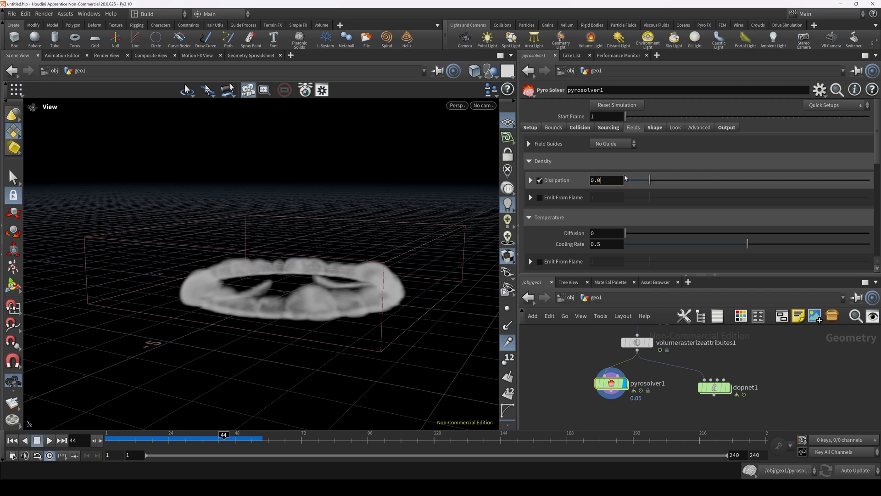
text(.025)
key(Tab)
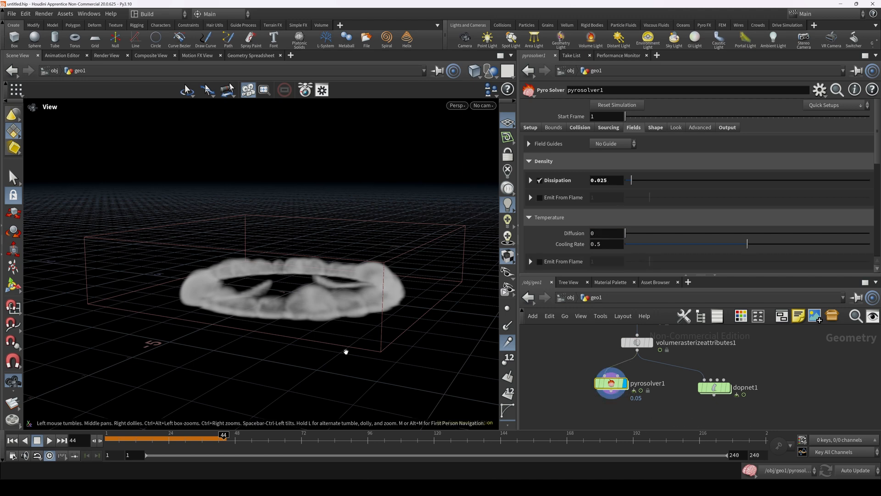
drag(222, 440, 81, 443)
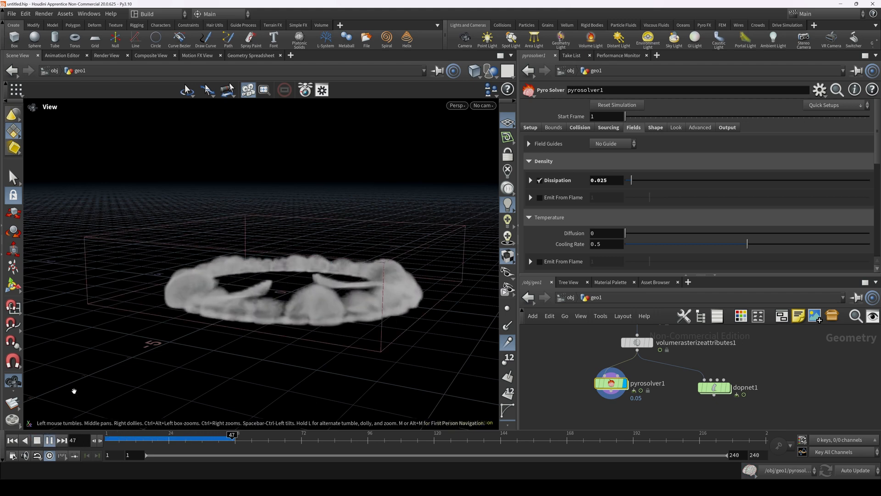
click(39, 442)
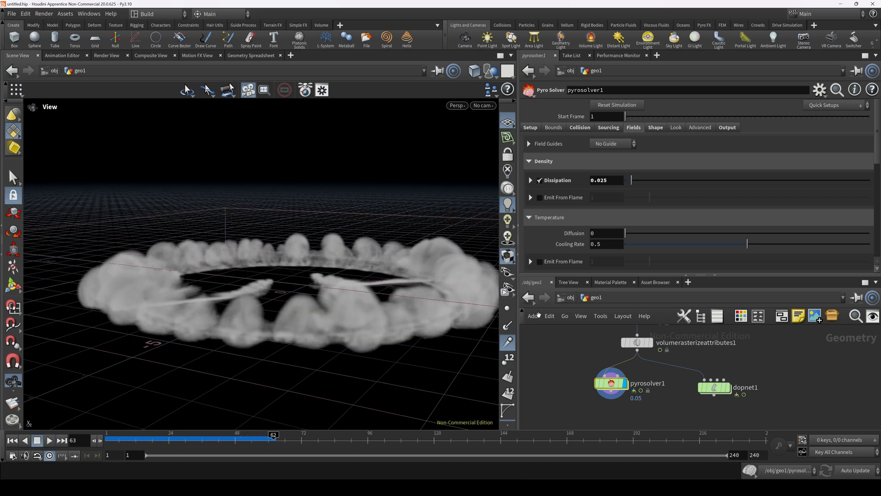
Set the Pyro Solver's Cache Memory to 25000 MB
click(537, 129)
scroll(564, 182, down, 5)
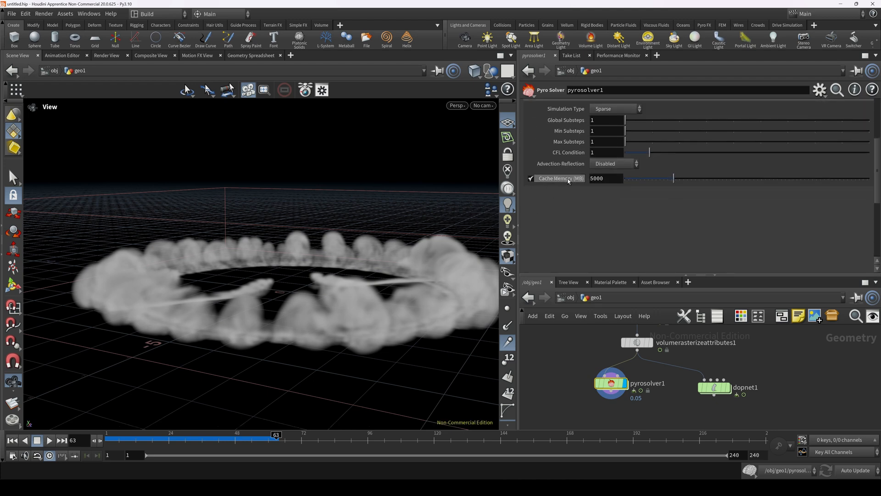
text(2)
key(Tab)
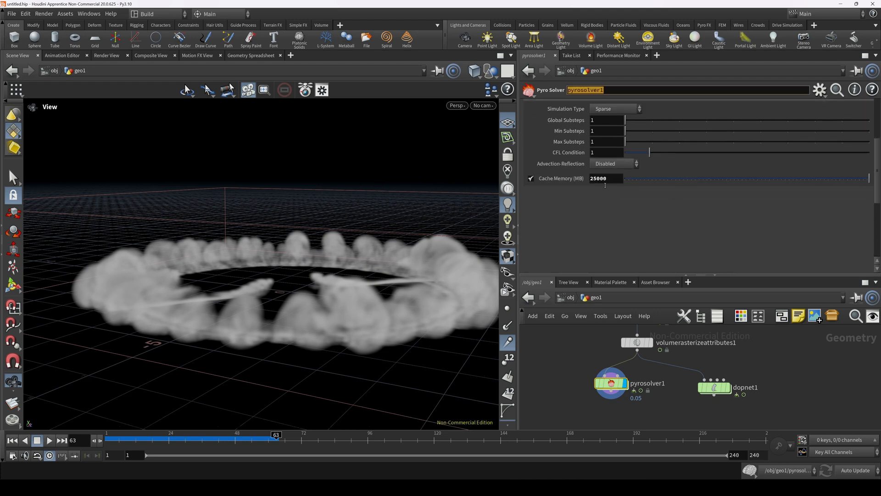
scroll(581, 182, up, 5)
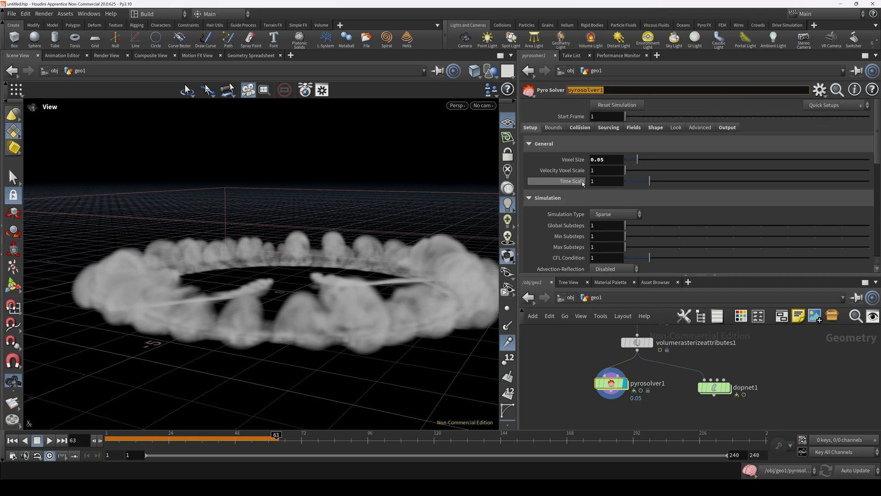
Disable Fire in the Pyro Solver's look settings, keeping Smoke enabled
click(675, 127)
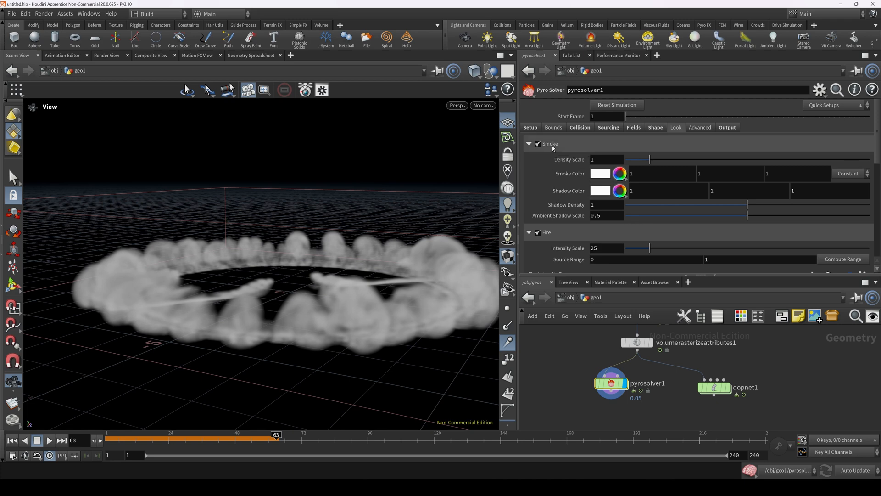
click(538, 234)
scroll(546, 220, down, 4)
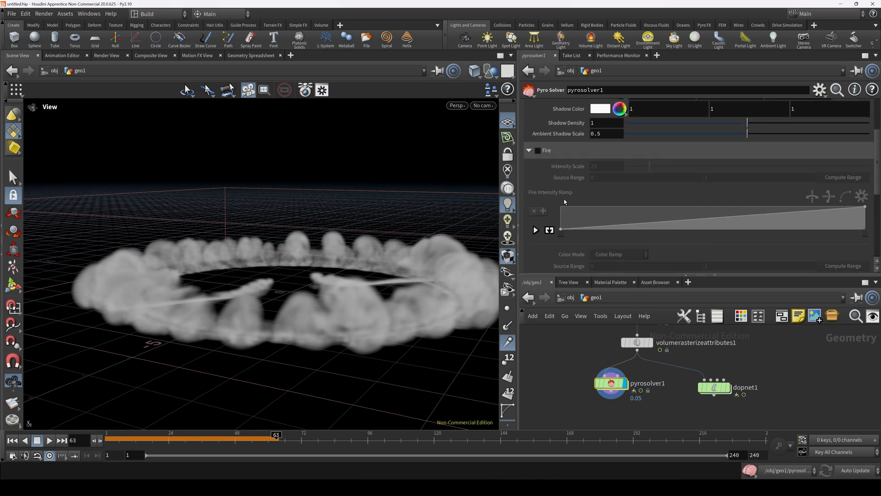
scroll(557, 204, up, 4)
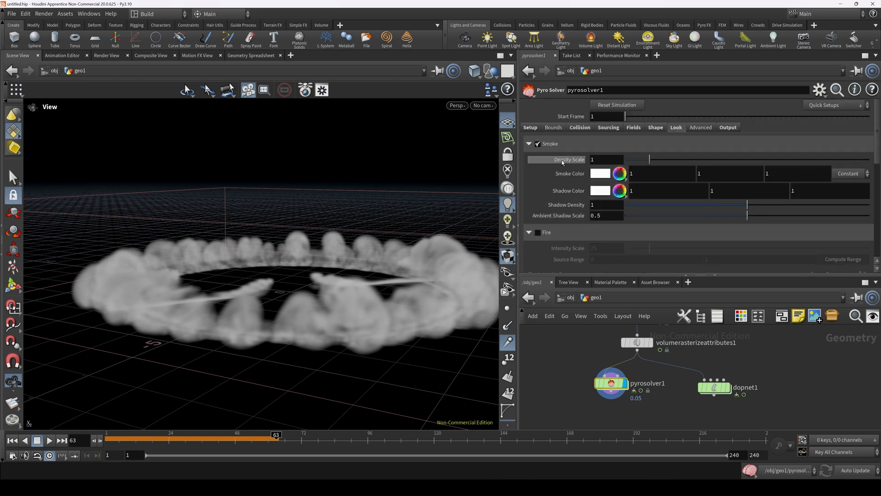
Disable the Pyro Solver's Flame field and resimulate from the first frame to frame 45
click(650, 130)
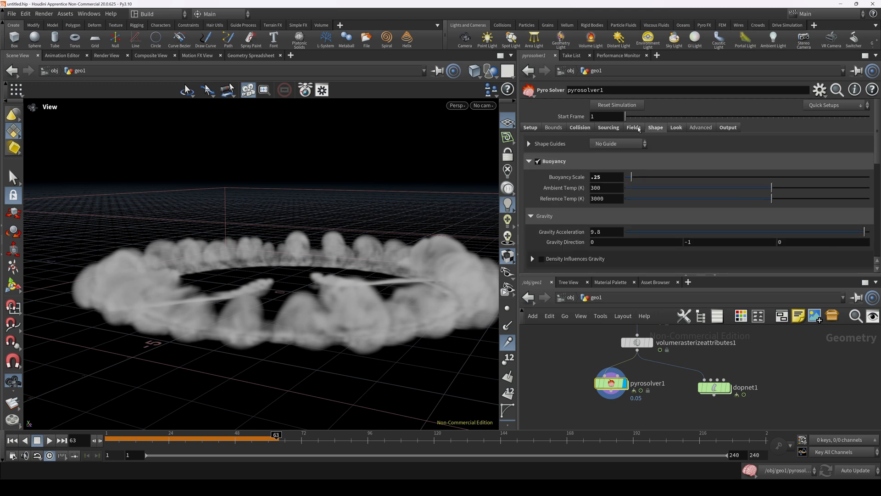
click(634, 128)
scroll(568, 128, down, 3)
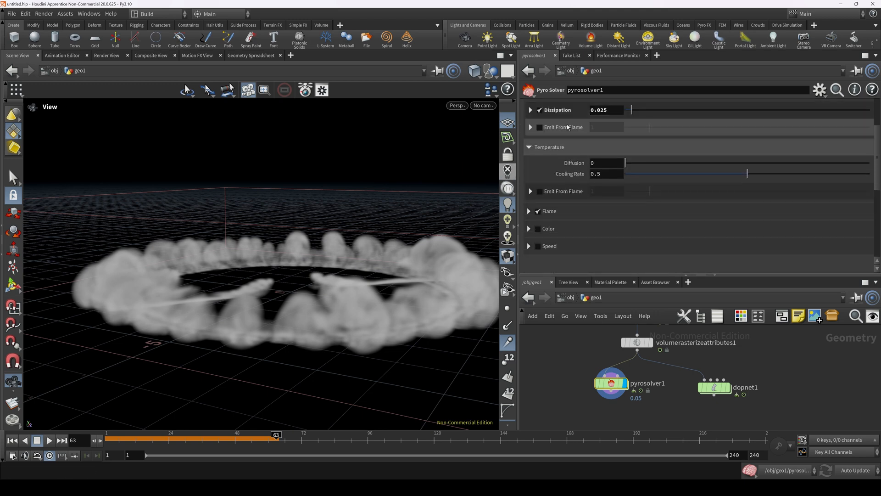
scroll(568, 126, down, 1)
scroll(567, 125, up, 3)
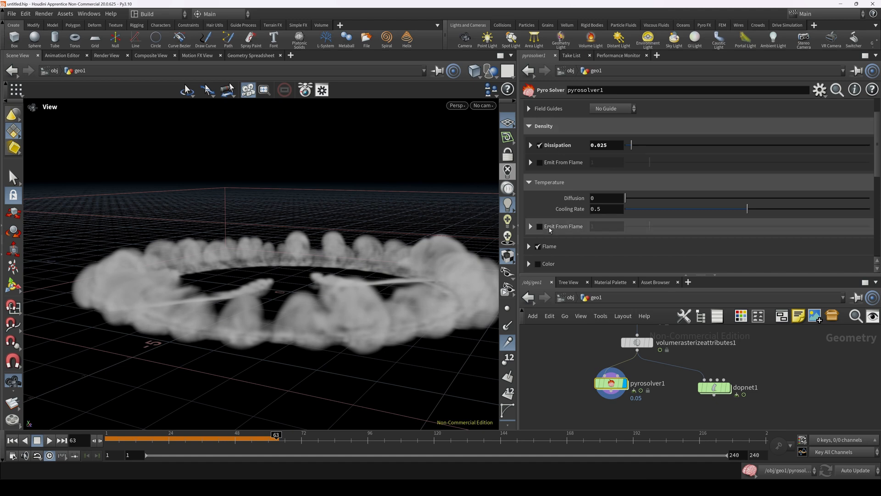
click(549, 246)
scroll(558, 246, down, 3)
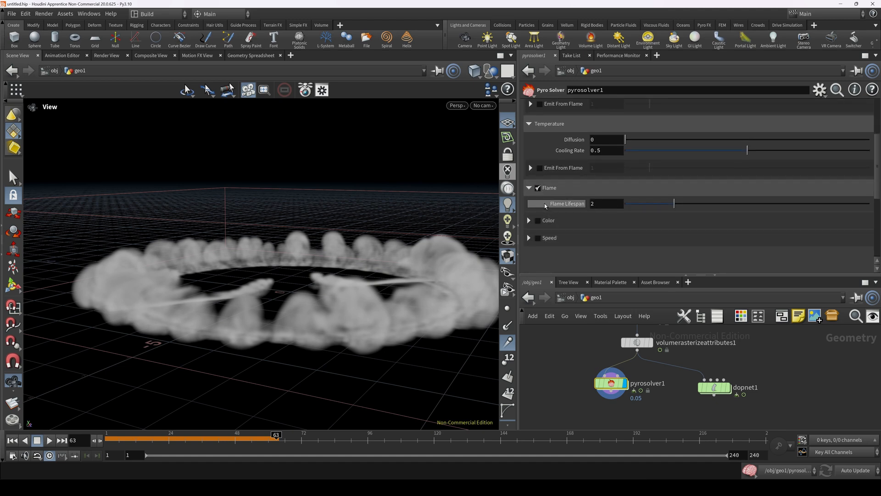
click(536, 189)
drag(239, 444, 66, 447)
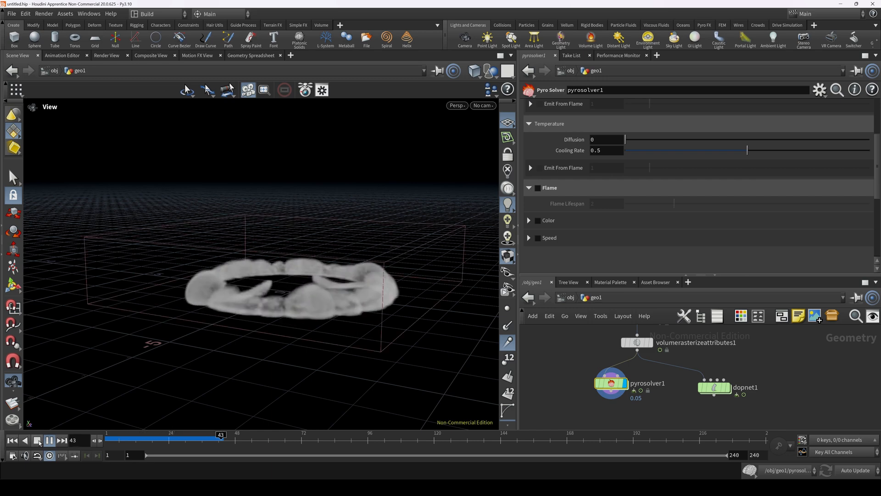
click(37, 440)
Enable Disturbance and Turbulence in the Pyro Solver's shape settings and expand their detailed parameters
scroll(591, 231, up, 5)
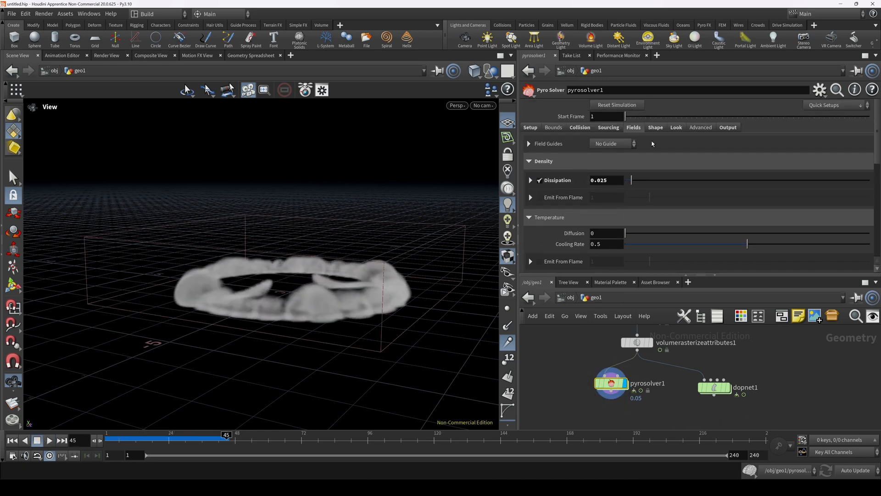
scroll(561, 163, down, 5)
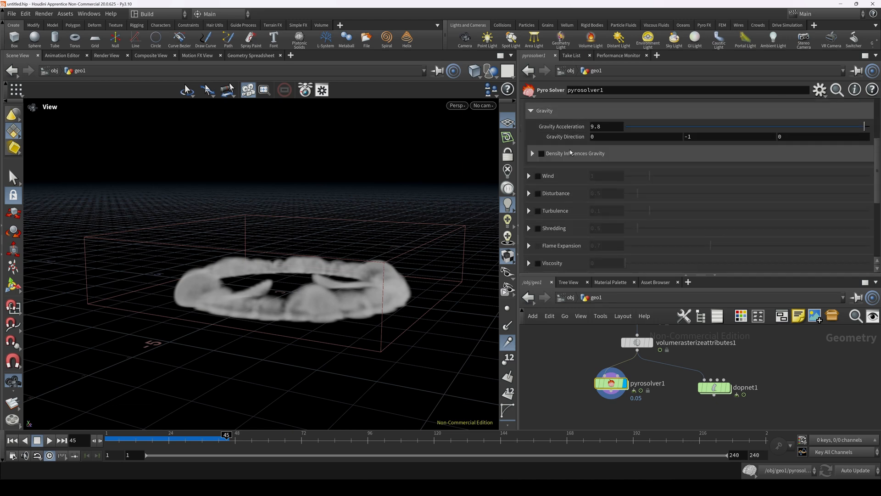
click(538, 193)
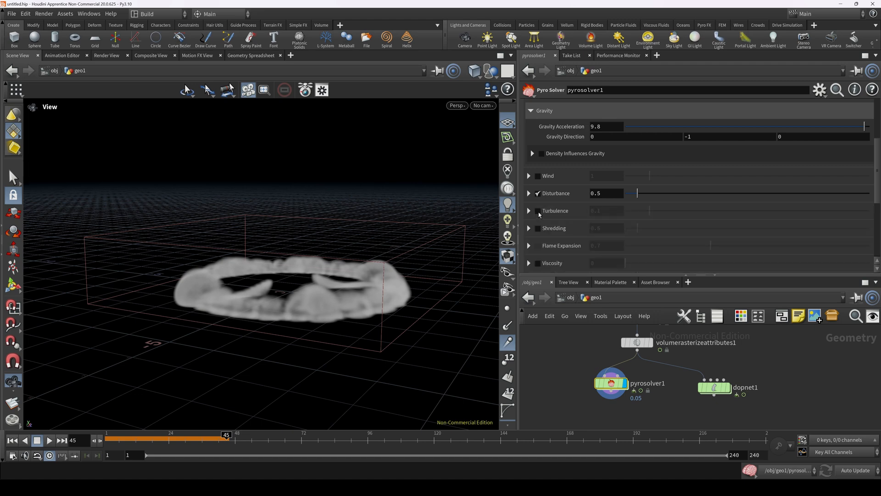
click(529, 211)
scroll(583, 247, down, 5)
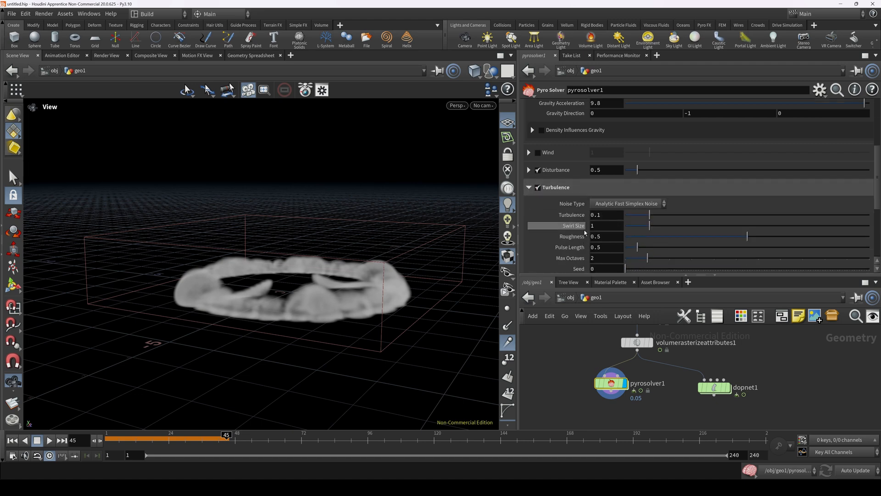
scroll(586, 219, up, 2)
click(529, 158)
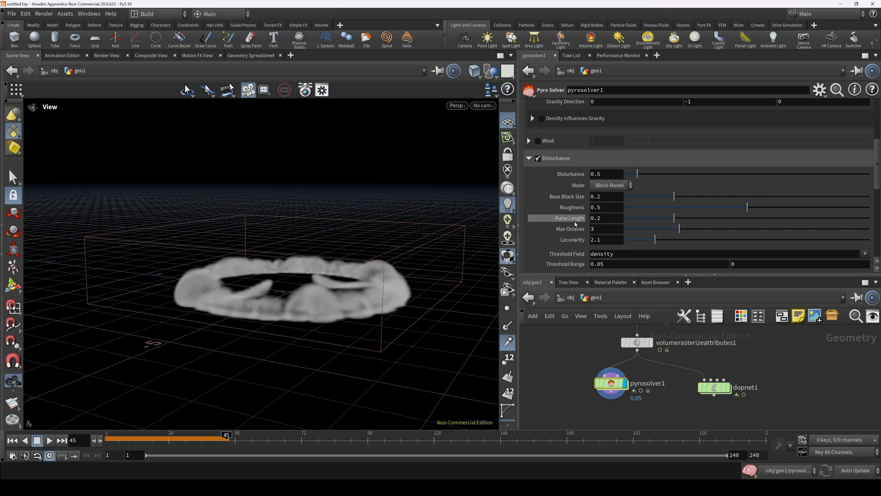
Resimulate from the first frame, stop at frame 52 and examine the disturbed smoke ring from a higher angle
click(117, 447)
drag(117, 449, 106, 440)
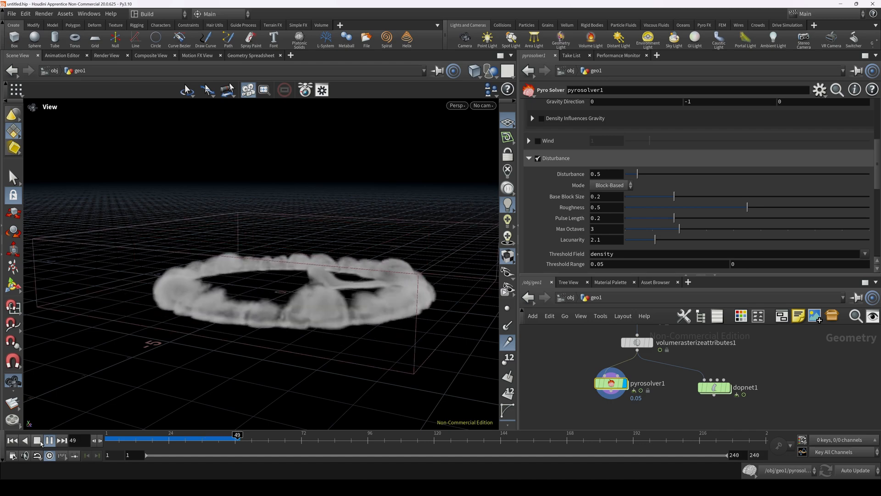
click(40, 443)
drag(320, 315, 340, 329)
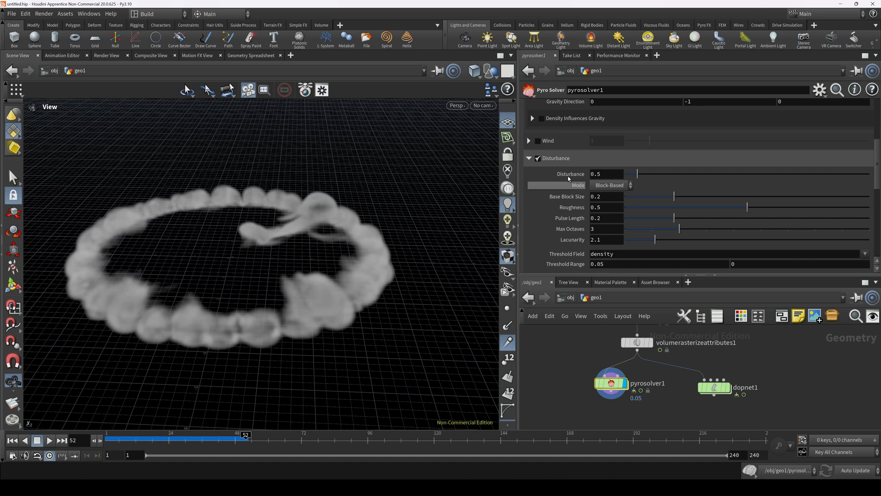
Raise the Pyro Solver's Turbulence to 0.8937 and its turbulence Roughness to 0.6209
scroll(568, 179, down, 5)
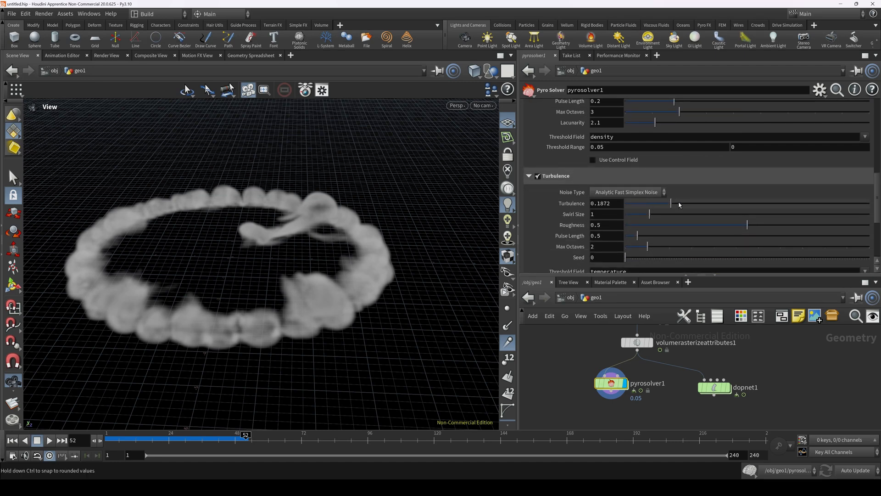
drag(680, 205, 829, 206)
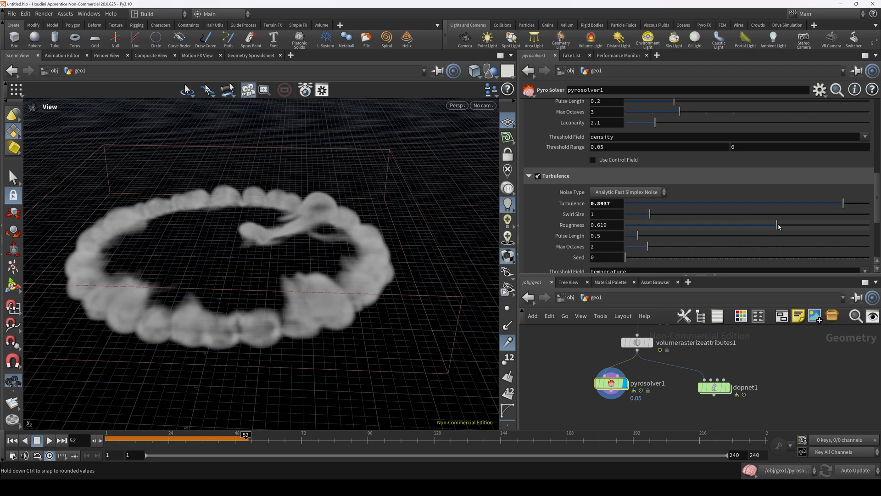
drag(778, 227, 778, 227)
Resimulate from the first frame, stop at frame 59 and examine the turbulent smoke ring from several angles
click(13, 442)
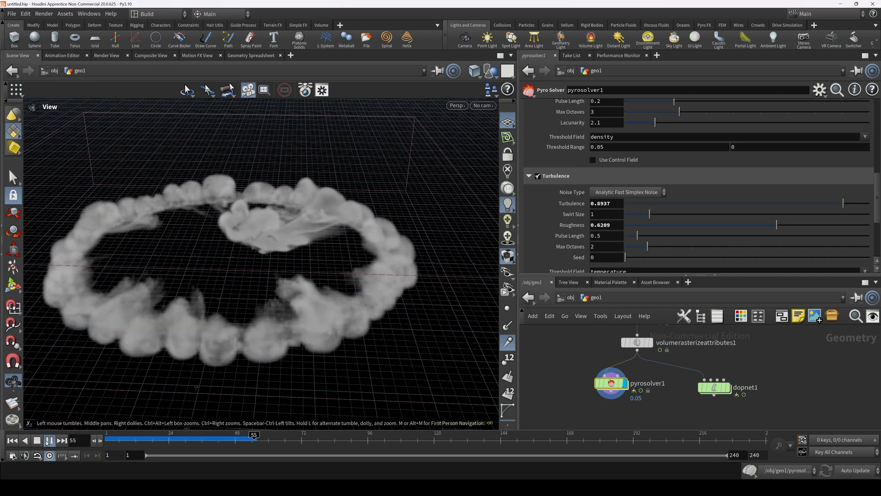
click(48, 440)
drag(322, 294, 344, 307)
scroll(269, 289, down, 5)
scroll(344, 307, up, 4)
middle_drag(345, 307, 355, 220)
drag(308, 285, 335, 279)
scroll(335, 279, up, 3)
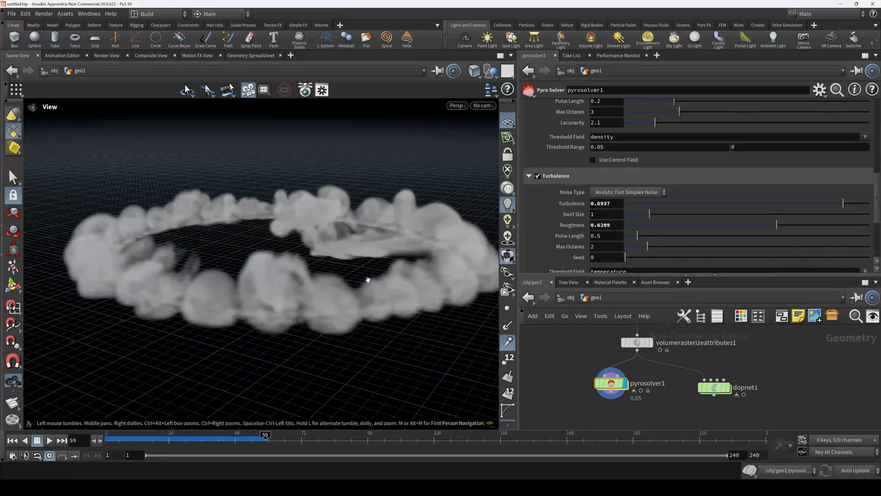
Set the Pyro Solver's Disturbance to 2.295, with Base Block Size 0.079 and Roughness 0.7328
middle_drag(368, 280, 361, 298)
scroll(574, 207, up, 5)
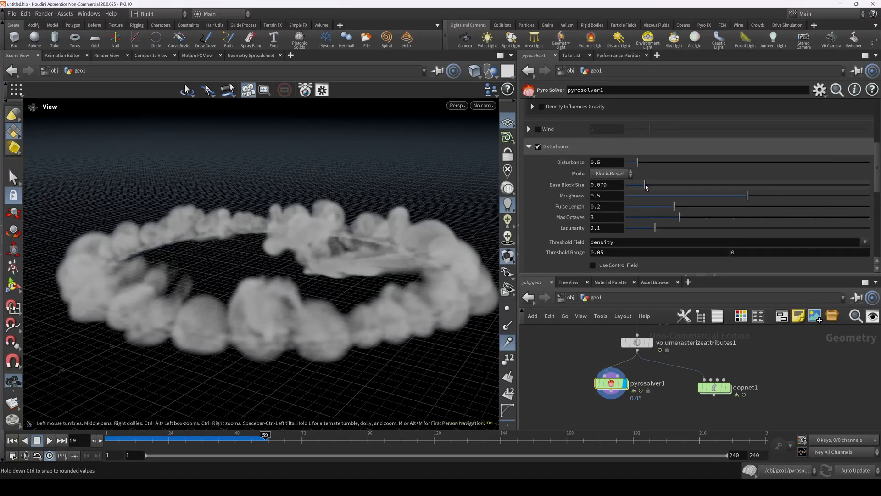
click(645, 185)
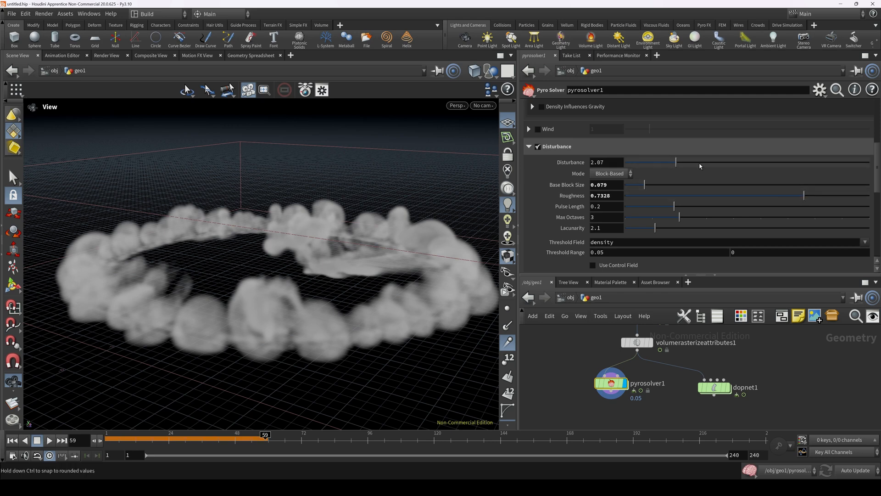
drag(684, 166, 681, 165)
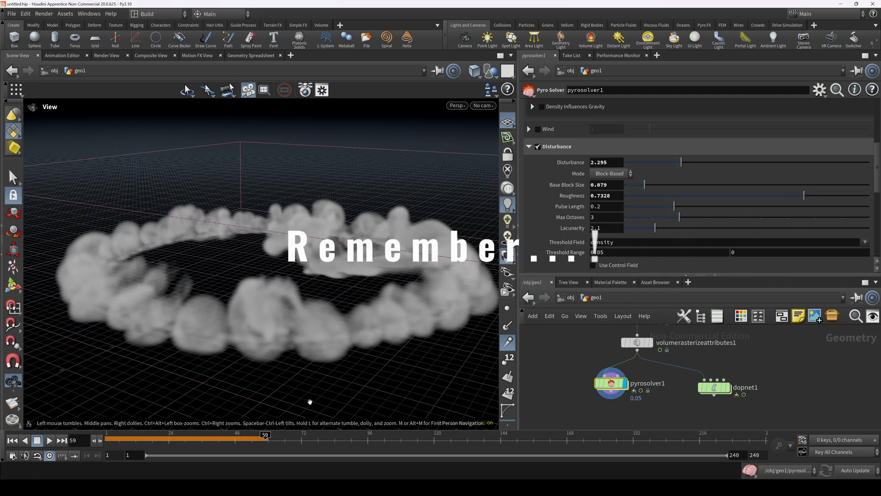
Replay the pyro simulation from the first frame to about frame 57 and examine the smoke ring from above
click(107, 440)
click(49, 441)
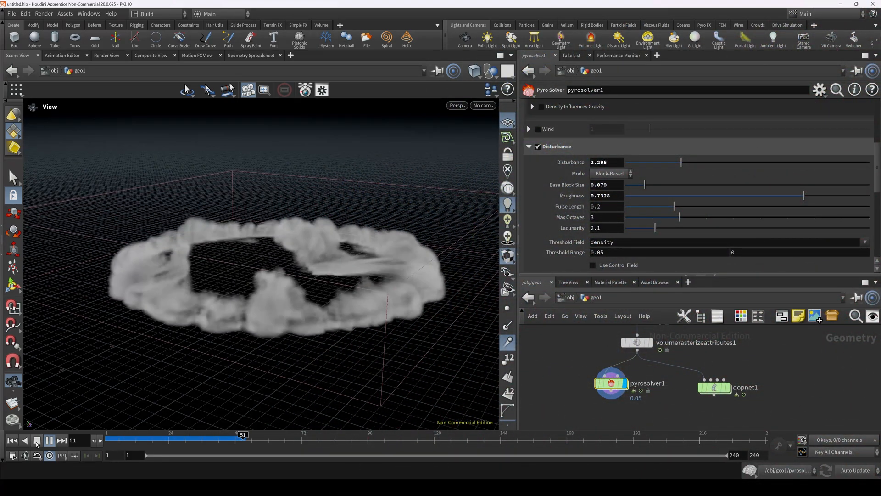
click(36, 443)
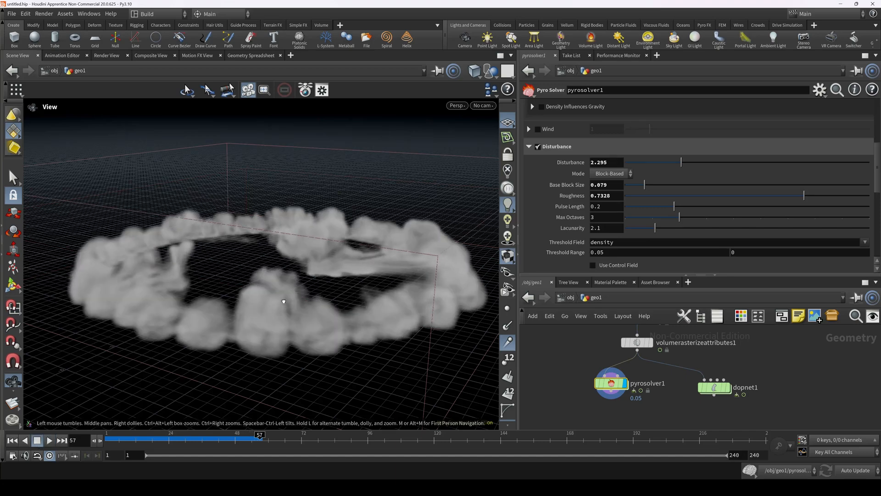
drag(285, 301, 394, 265)
right_drag(393, 266, 299, 257)
drag(299, 257, 309, 264)
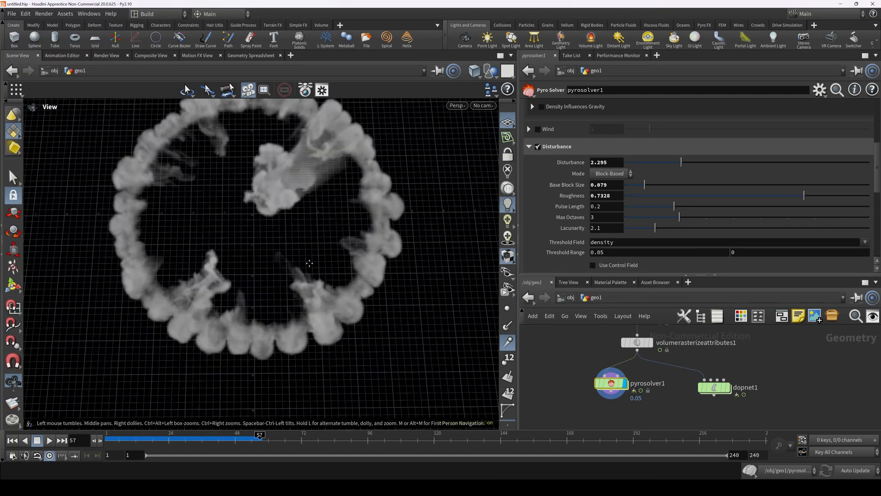
middle_drag(309, 263, 380, 306)
right_drag(380, 306, 329, 311)
drag(329, 311, 331, 305)
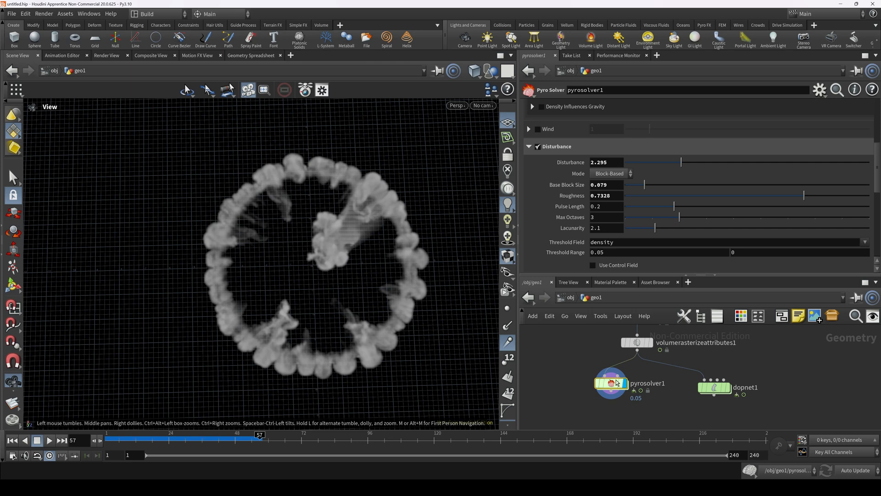
Line up the color2 and transform1 nodes in the circle branch, then select transform1 and display its output
scroll(636, 354, down, 5)
middle_drag(623, 343, 620, 389)
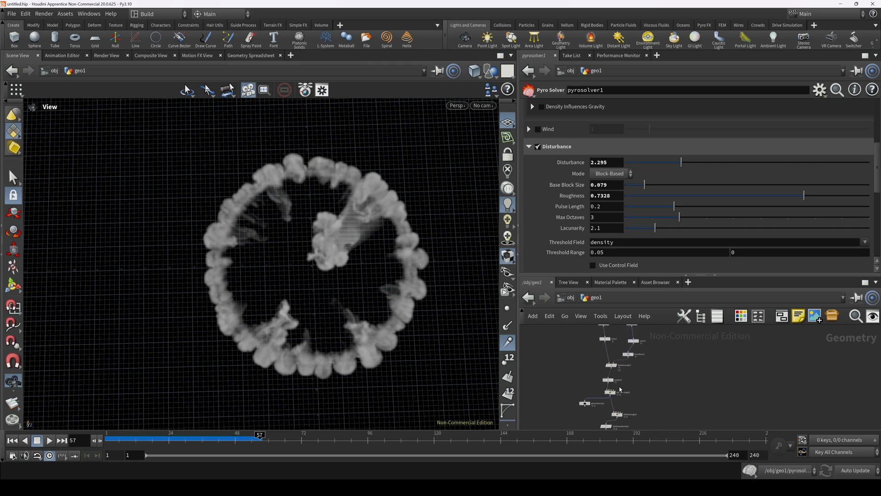
scroll(626, 378, up, 6)
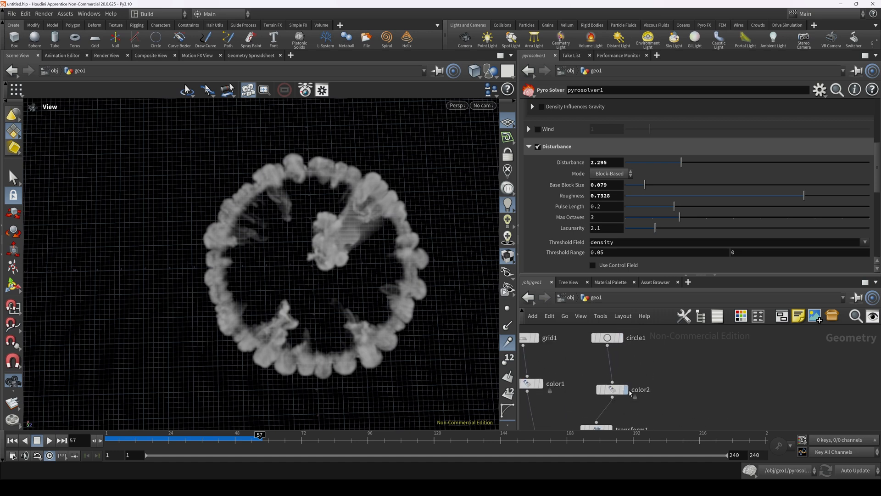
drag(609, 367, 610, 369)
middle_drag(618, 421, 612, 395)
drag(600, 404, 611, 386)
middle_drag(639, 385, 632, 370)
click(611, 357)
click(598, 376)
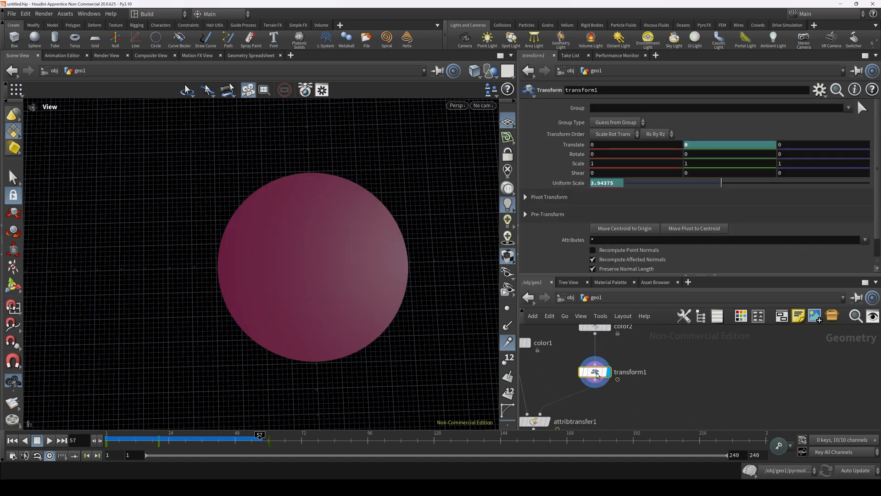
Show the circle as wireframe with its points displayed
mouse_move(383, 354)
mouse_down()
mouse_move(381, 320)
mouse_move(387, 329)
mouse_move(410, 300)
mouse_up()
key(w)
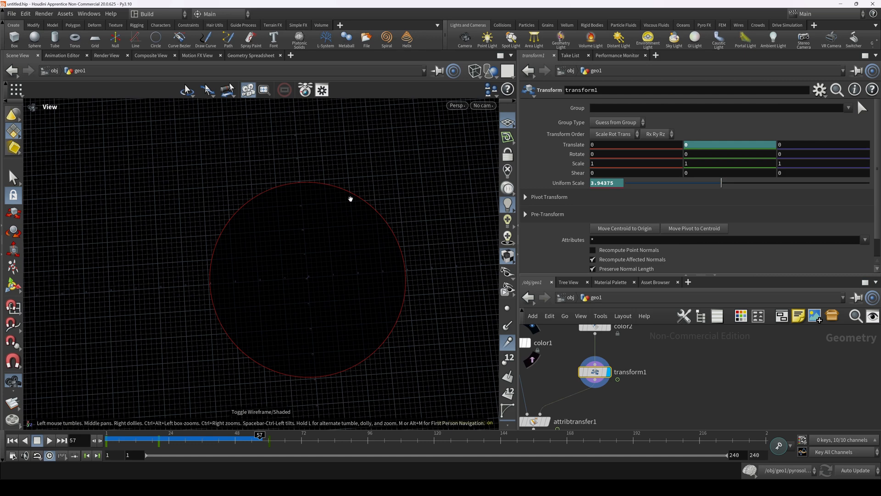
click(507, 308)
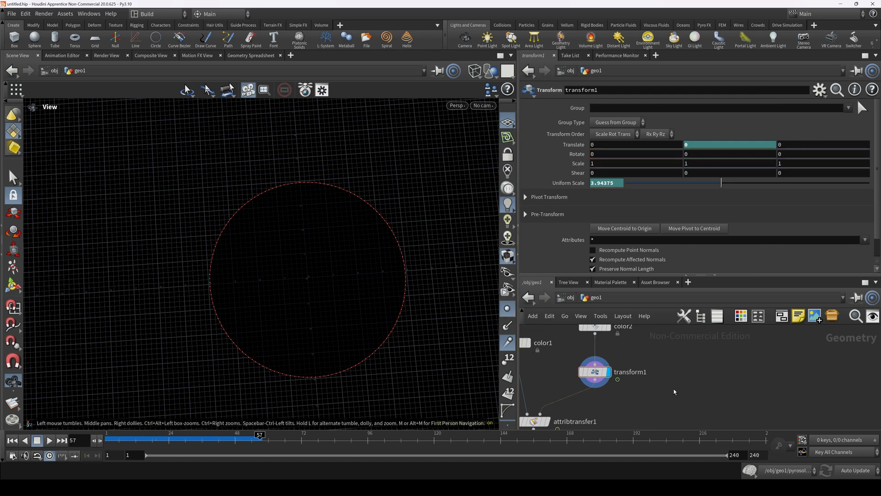
Add a Mountain node and insert it on the wire between color2 and transform1
key(Tab)
text(mou)
key(Return)
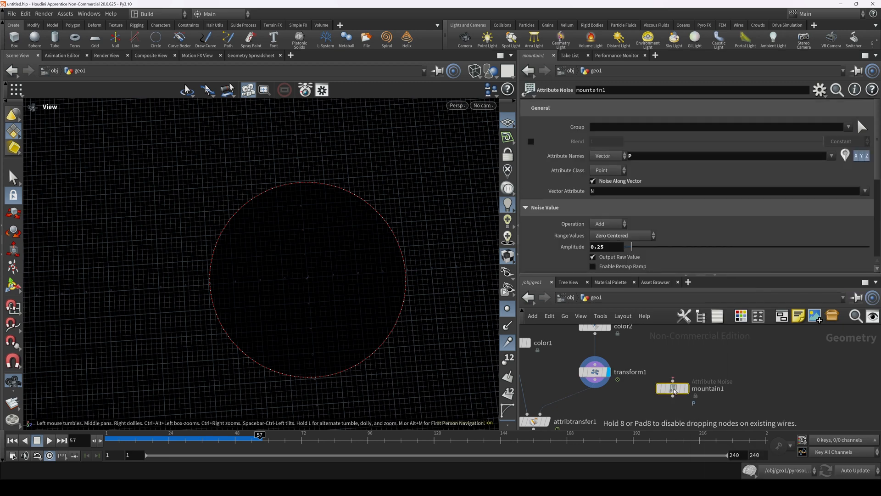
click(673, 387)
middle_drag(658, 351, 670, 336)
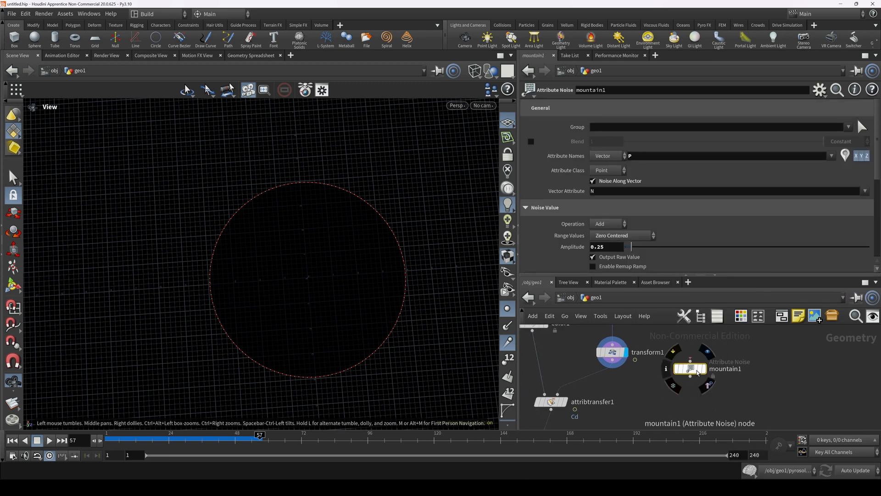
drag(698, 373, 619, 347)
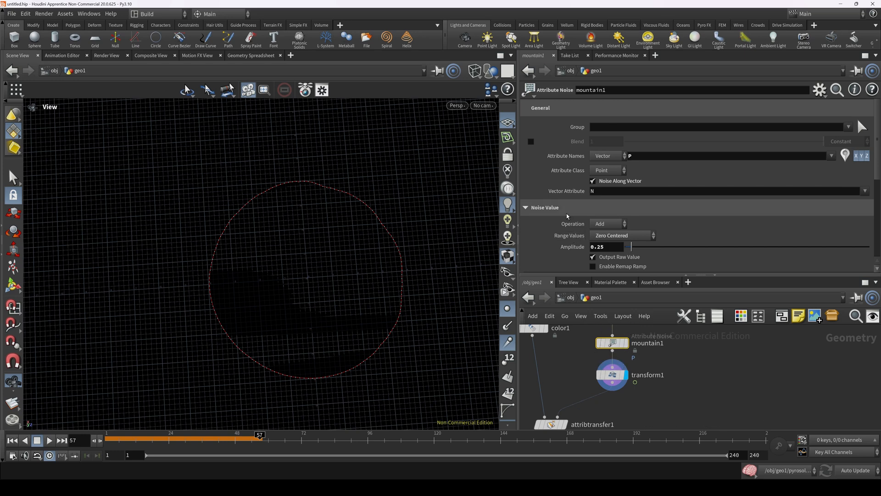
Set the Mountain node's noise amplitude to 1.317 and inspect the deformed circle from the side
scroll(567, 220, down, 2)
drag(632, 211, 658, 214)
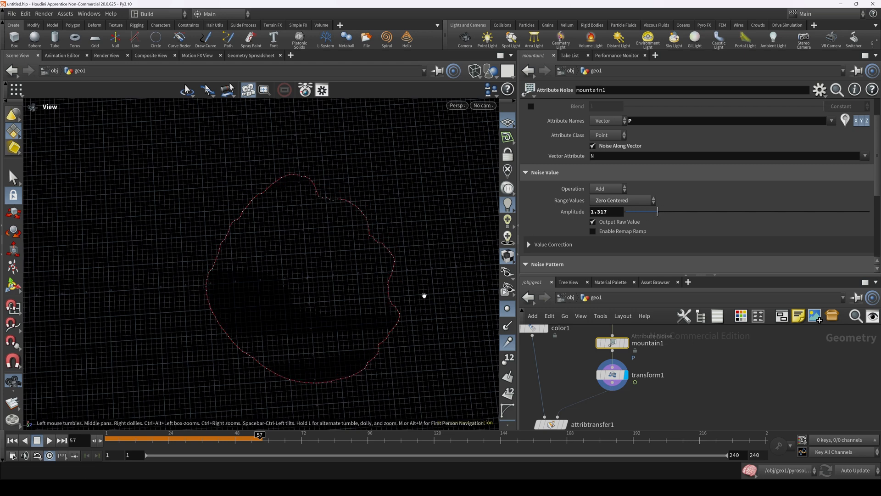
middle_drag(667, 395, 679, 364)
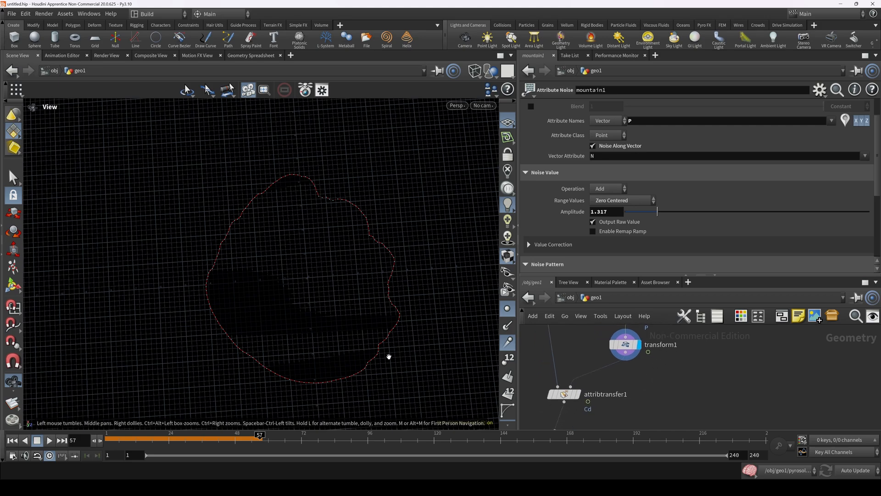
drag(388, 356, 380, 247)
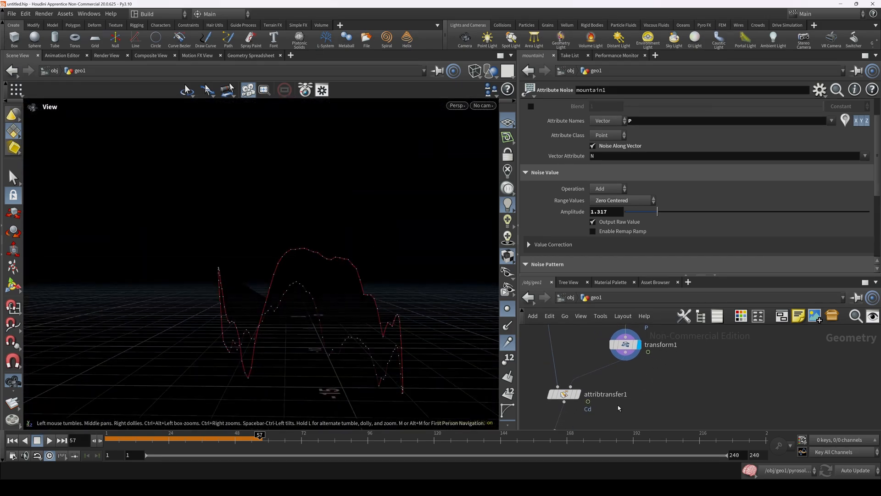
Display attribtransfer1 with transform1 as a template overlay and examine where the noisy circle colours the grid
click(577, 394)
click(565, 394)
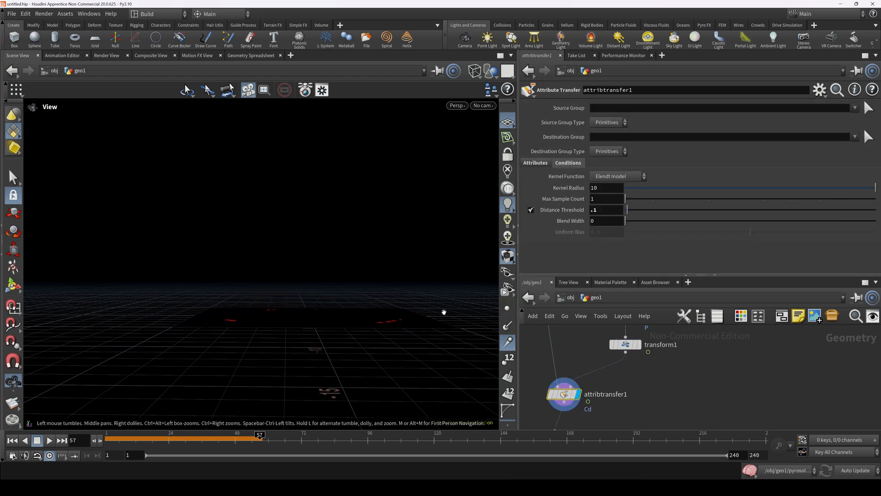
drag(445, 309, 397, 330)
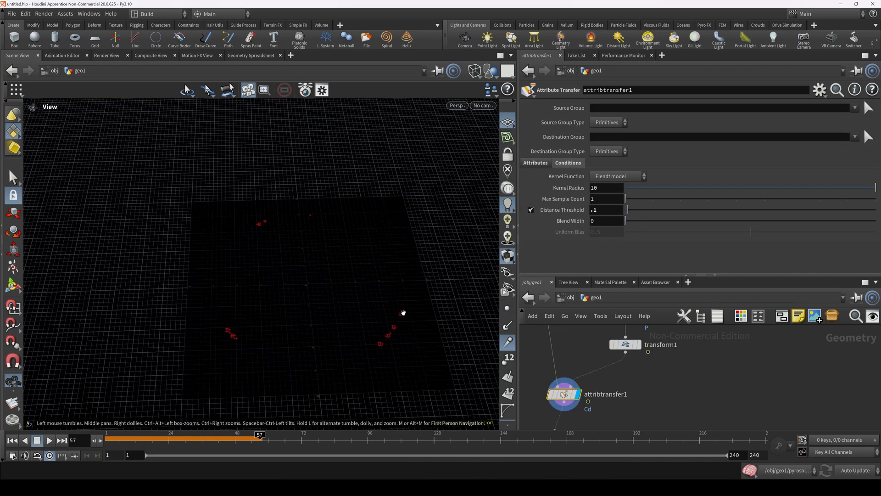
click(643, 359)
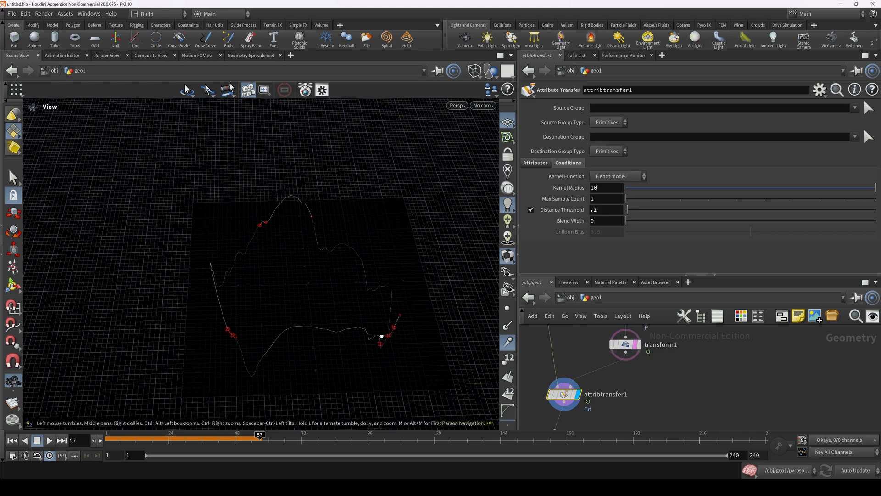
drag(385, 343, 310, 298)
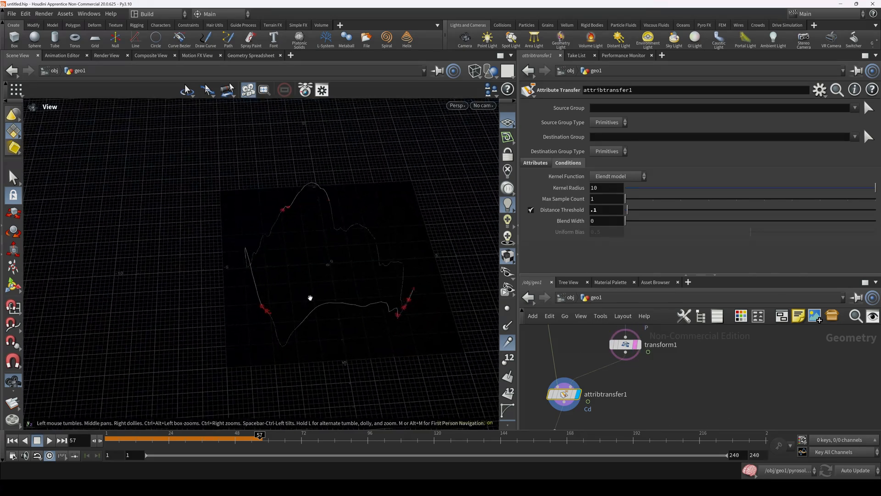
Insert an Attribute Wrangle between transform1 and attribtransfer1, display it, and enter the expression @P.y = 0;
key(Tab)
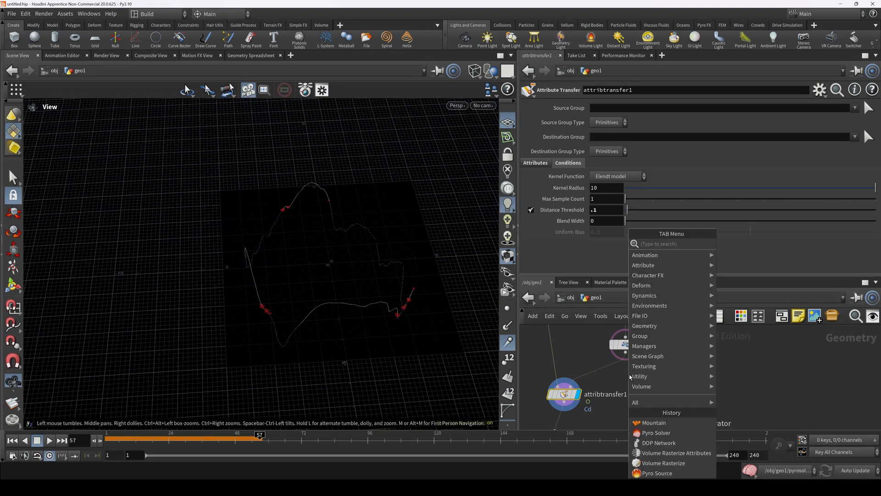
mouse_move(670, 305)
click(739, 243)
click(658, 368)
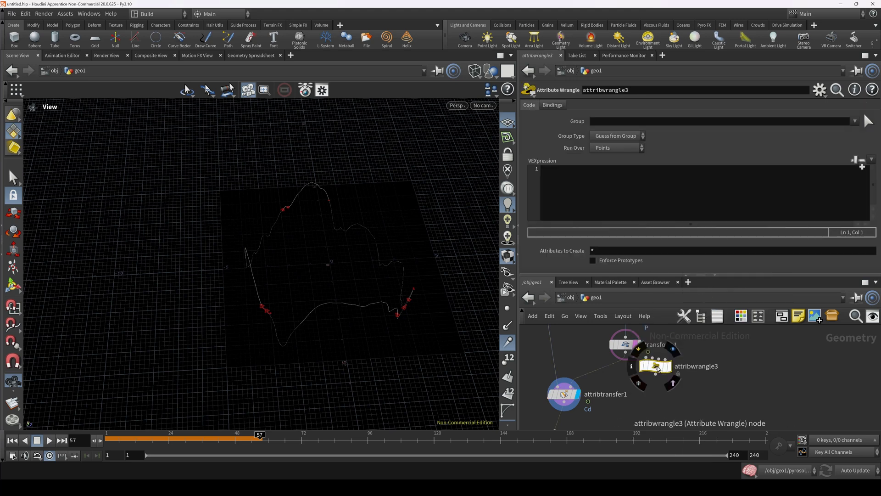
drag(657, 368, 610, 380)
click(623, 379)
click(603, 206)
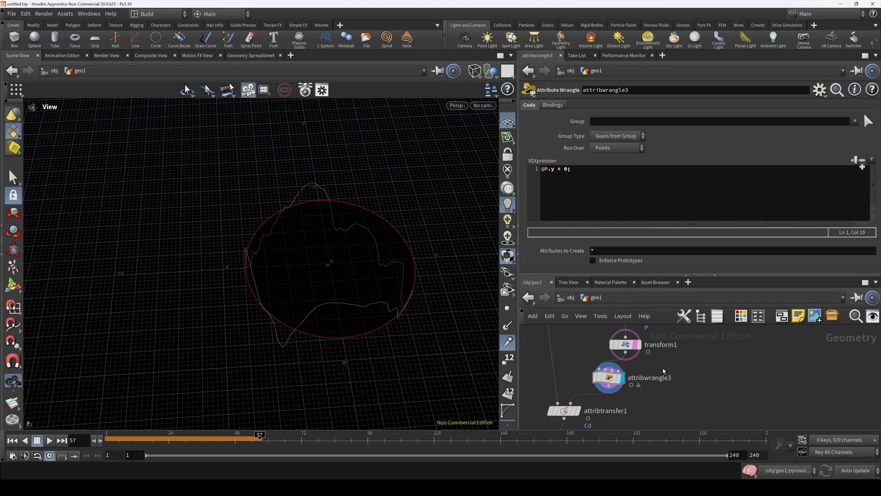
Remove the transform1 template overlay and toggle the wrangle's bypass to compare the circle with and without flattening
click(622, 377)
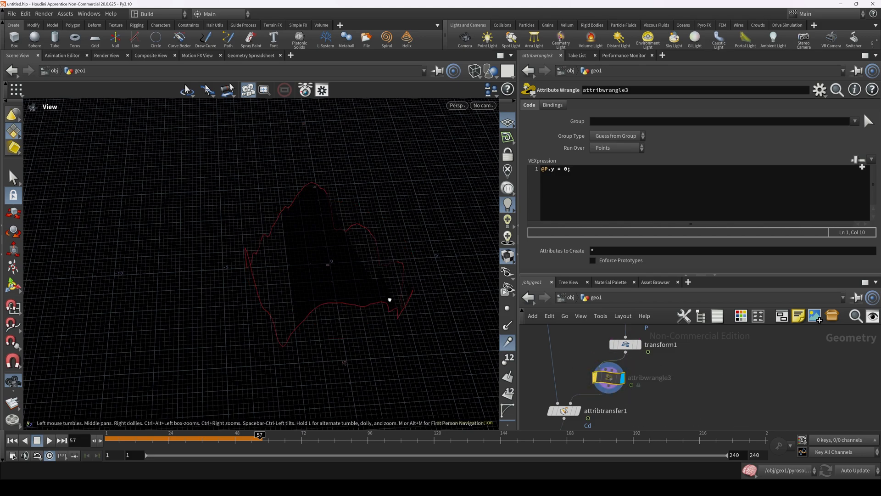
mouse_move(390, 299)
mouse_down()
mouse_move(402, 366)
mouse_move(389, 342)
mouse_move(387, 282)
mouse_move(486, 301)
mouse_up()
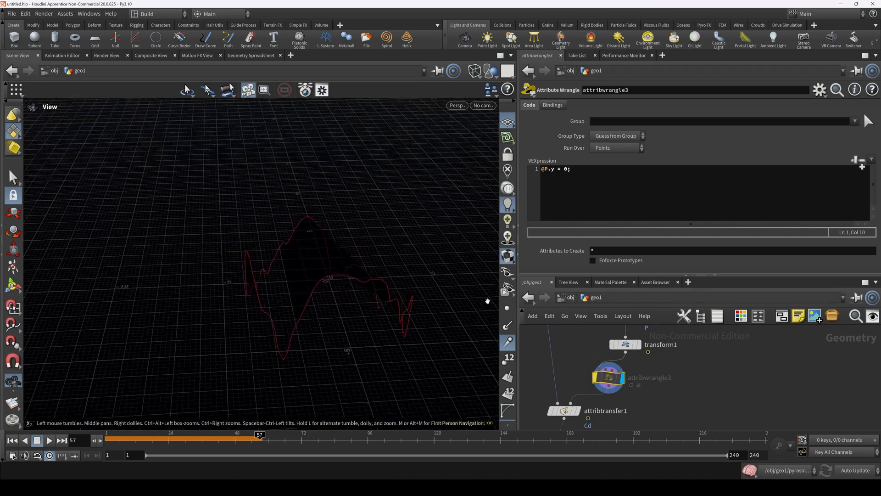
click(595, 381)
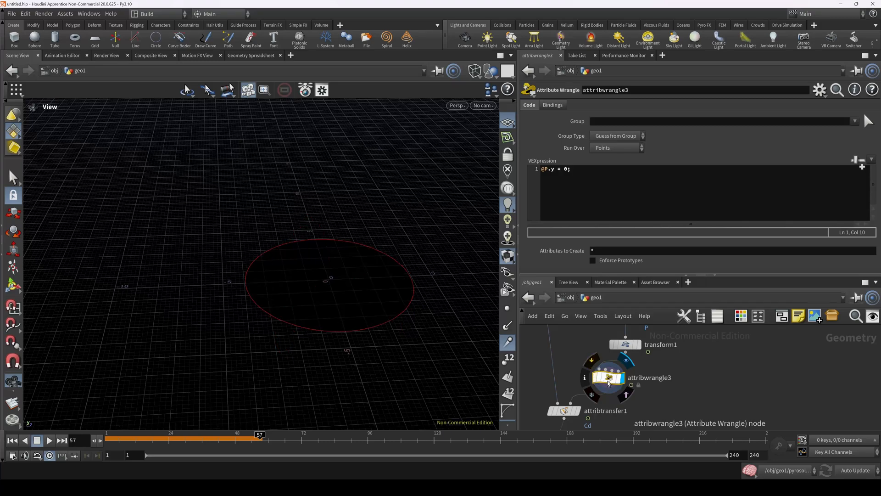
drag(381, 321, 385, 272)
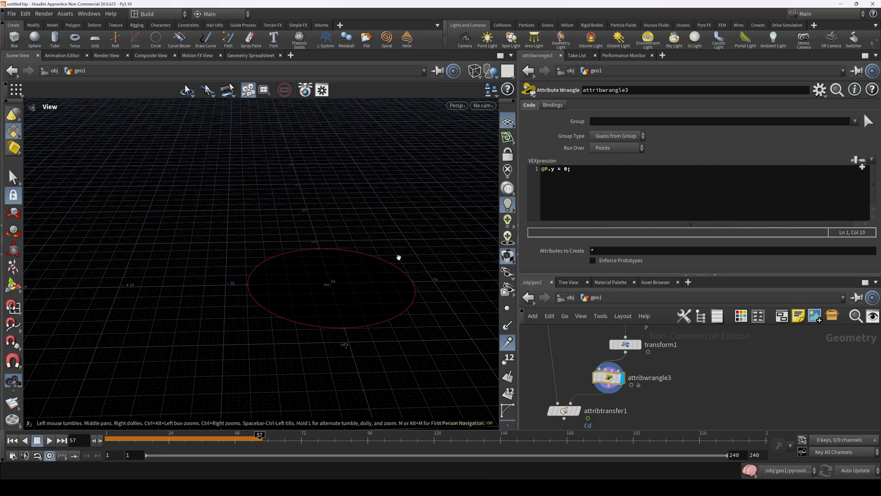
Turn off Noise Along Vector on the mountain1 node
middle_drag(571, 357, 572, 416)
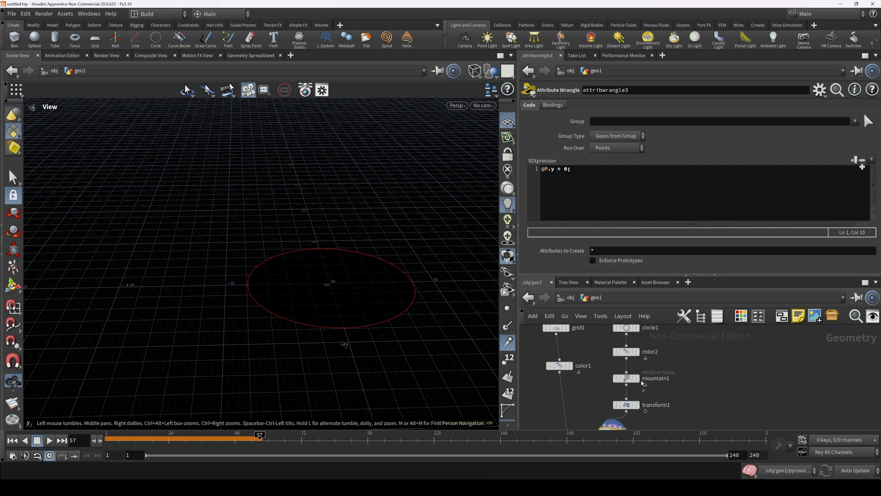
click(627, 380)
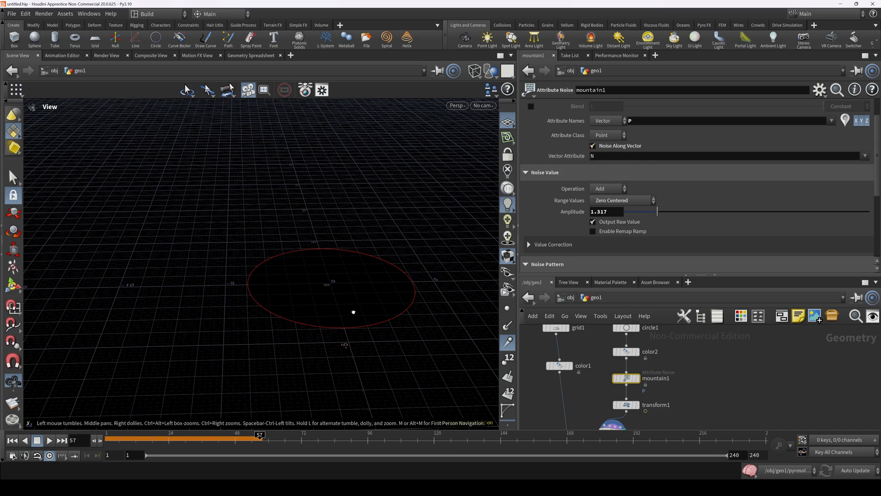
drag(353, 312, 303, 303)
click(593, 146)
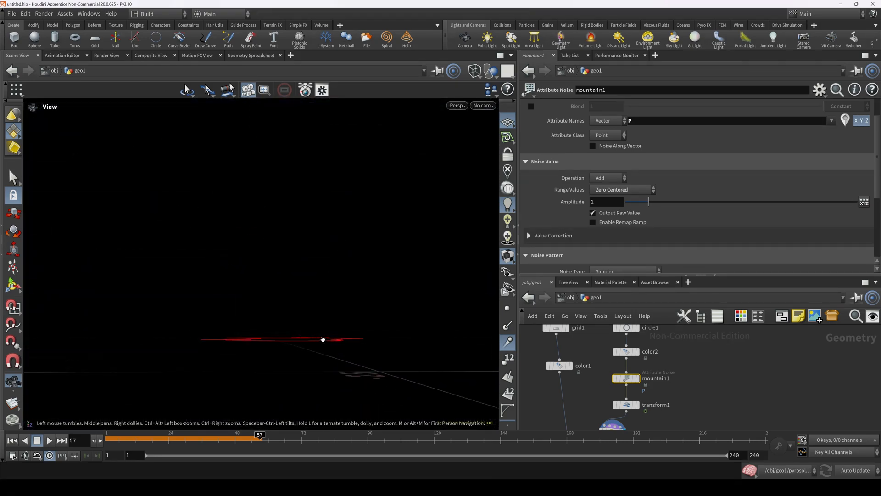
Bypass the attribwrangle3 node and display attribtransfer1 to check the colour transfer on the grid
middle_drag(692, 404, 689, 363)
click(597, 391)
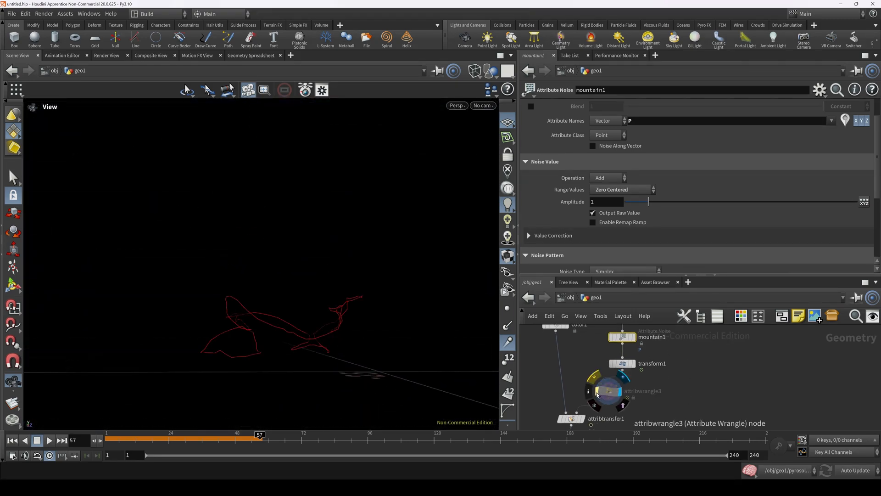
click(584, 419)
drag(307, 309, 312, 356)
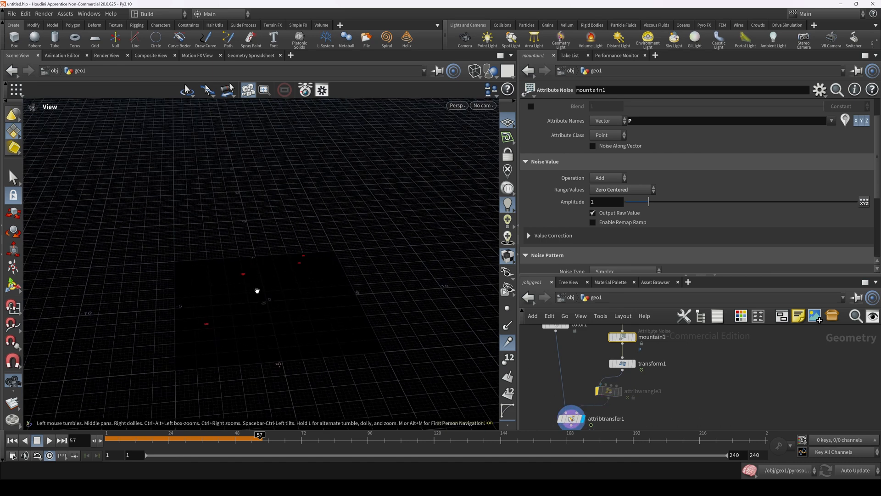
click(620, 391)
click(618, 391)
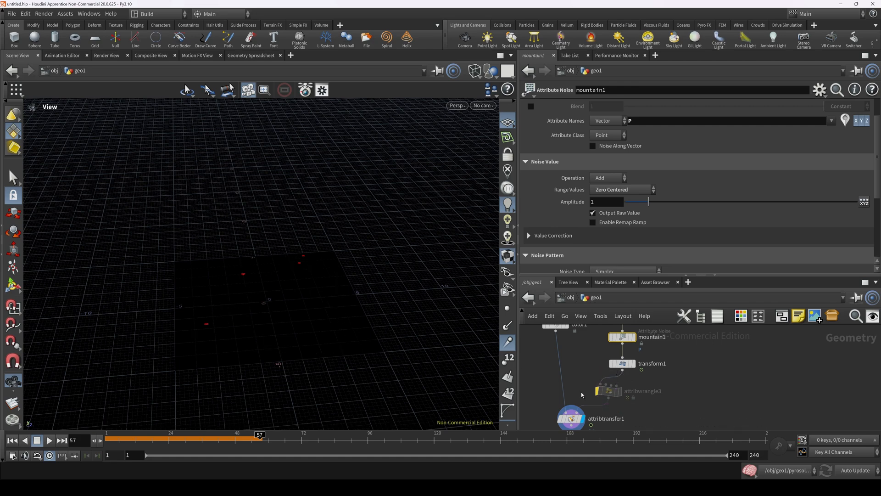
Re-enable the attribwrangle3 node so the noisy circle is flattened for the colour transfer
click(597, 392)
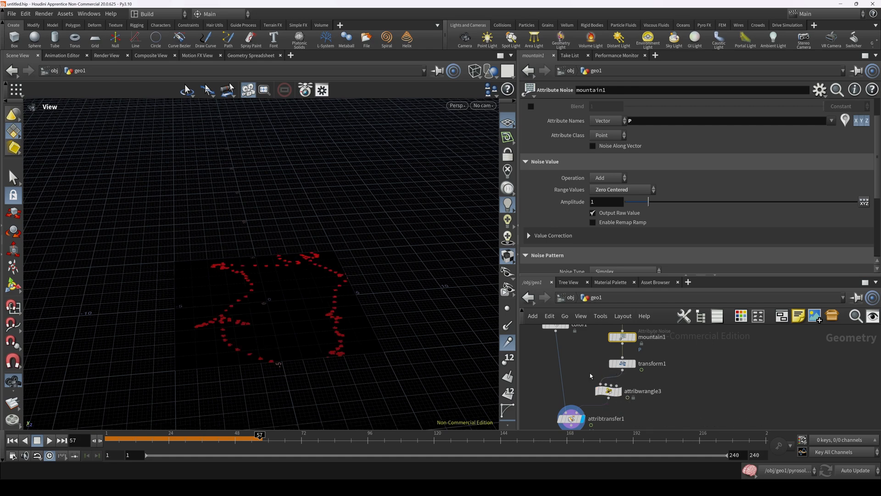
middle_drag(576, 359, 578, 379)
drag(260, 314, 264, 353)
Display mountain1 and reduce its noise Element Size to 0.722
middle_drag(608, 348, 601, 385)
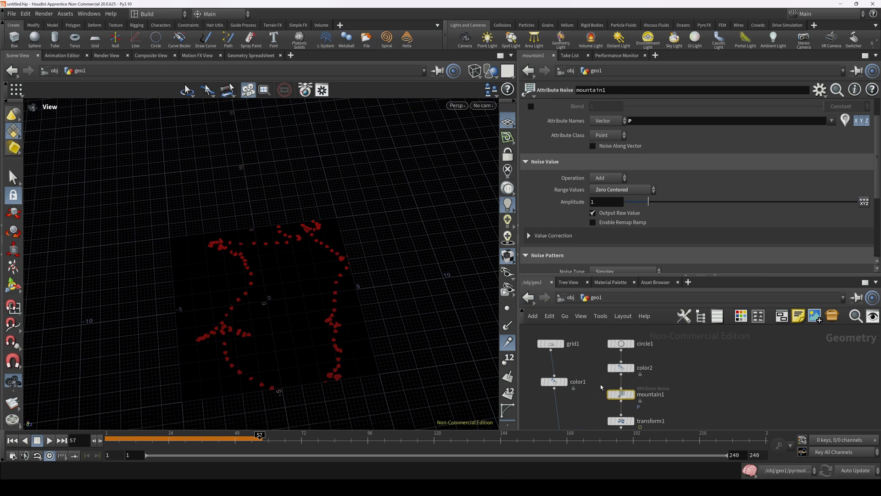
middle_drag(656, 403, 650, 378)
click(625, 369)
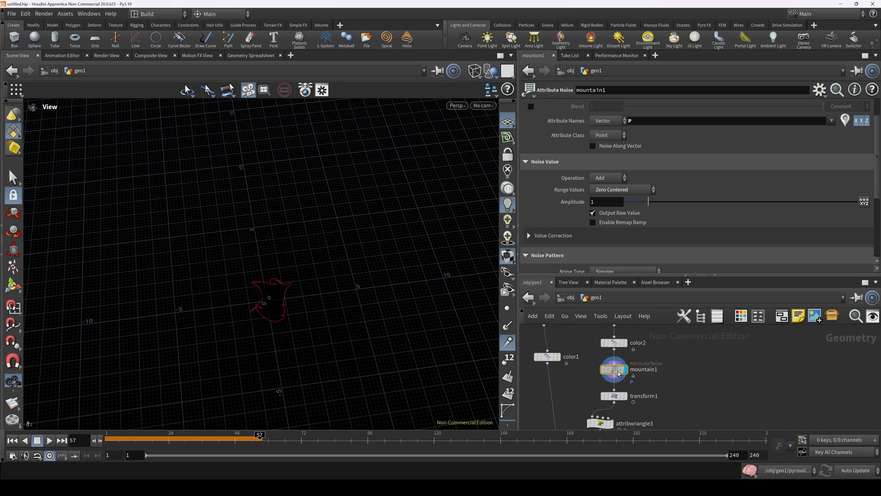
scroll(280, 324, up, 7)
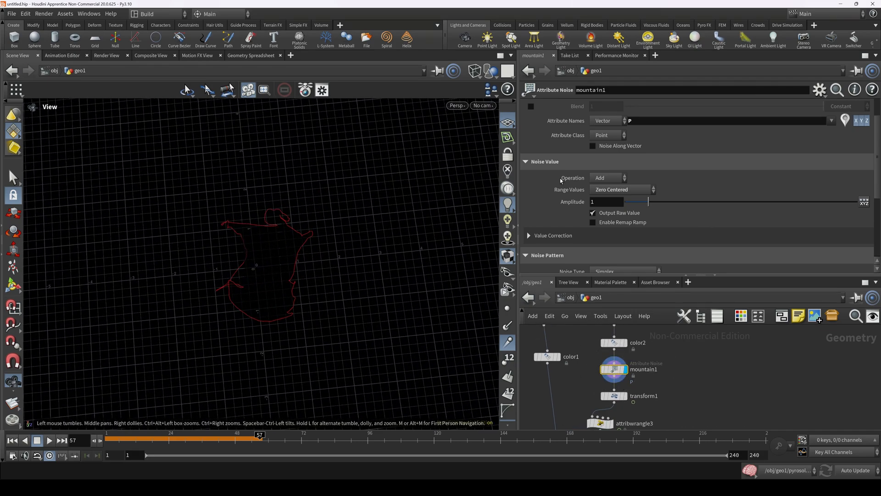
scroll(615, 166, down, 3)
scroll(616, 166, down, 3)
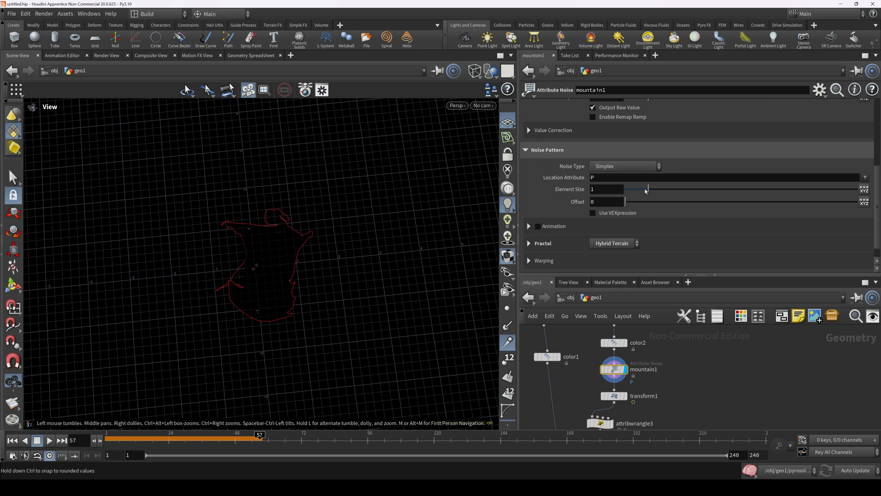
drag(648, 189, 643, 191)
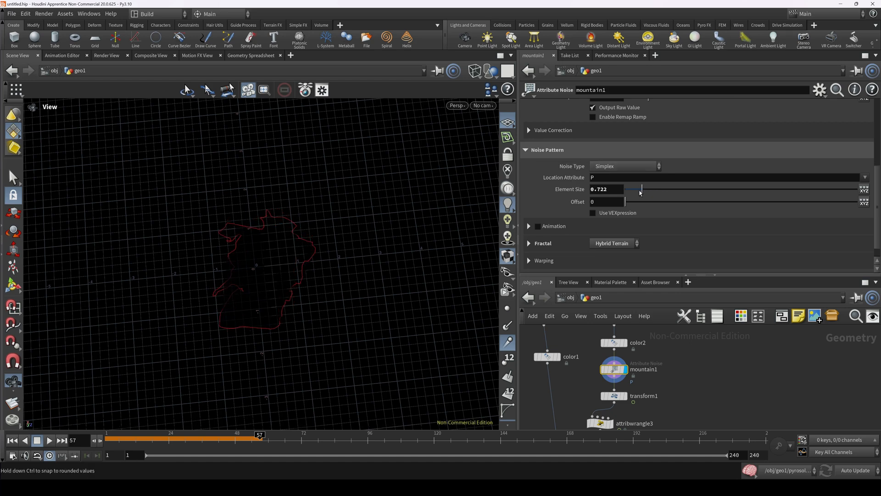
Lower the noise Amplitude of mountain1 to 0.336
scroll(581, 184, up, 2)
drag(648, 155, 634, 164)
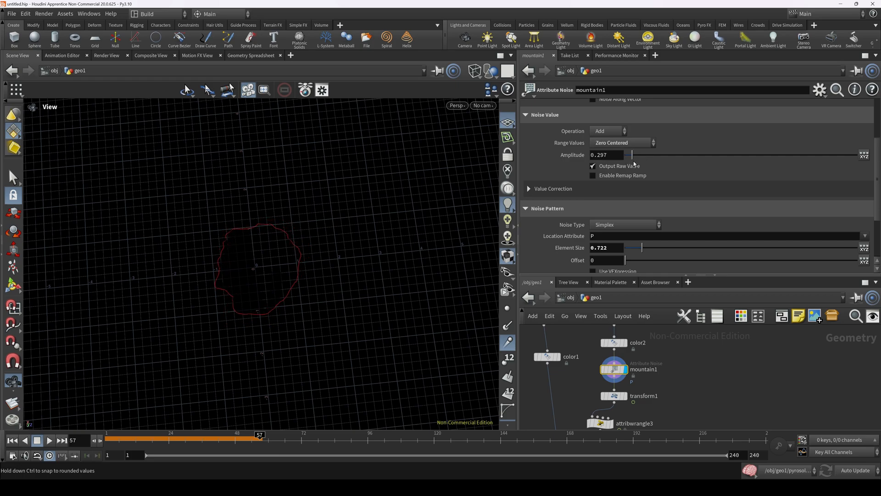
drag(358, 267, 304, 292)
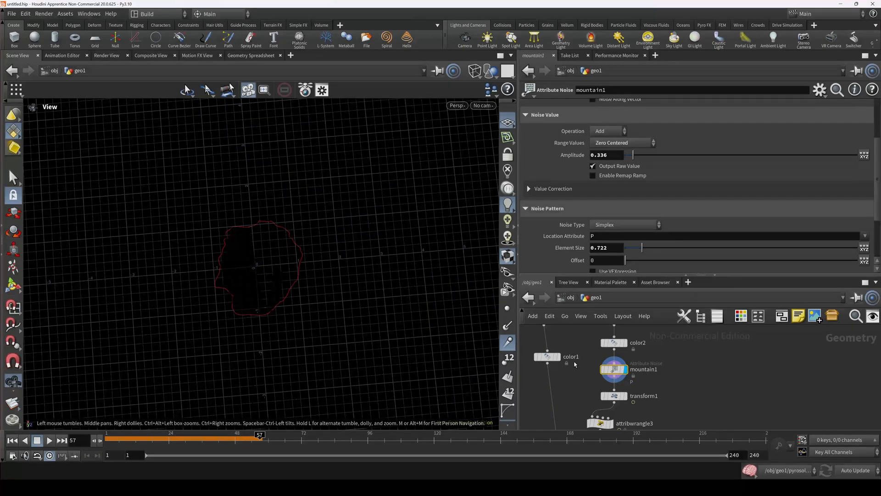
Display attribwrangle3 and scrub the timeline to check how the flattened noisy circle expands
middle_drag(577, 406, 569, 326)
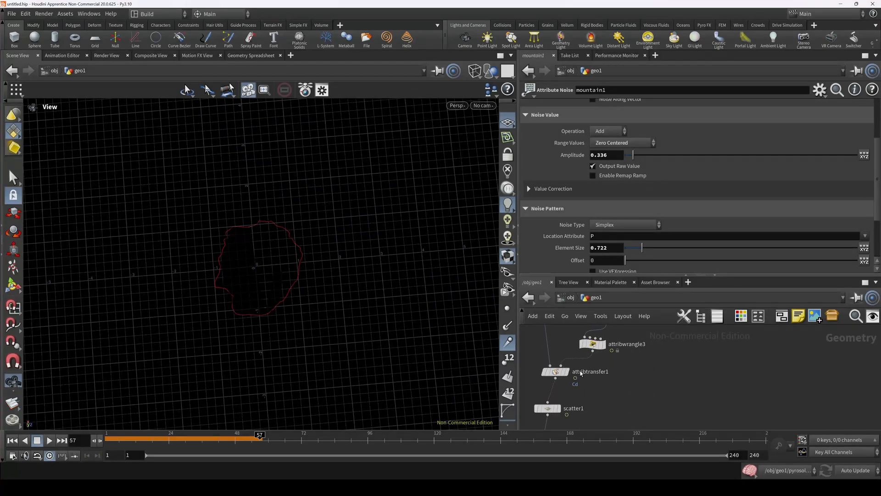
click(607, 349)
click(599, 349)
scroll(280, 309, down, 5)
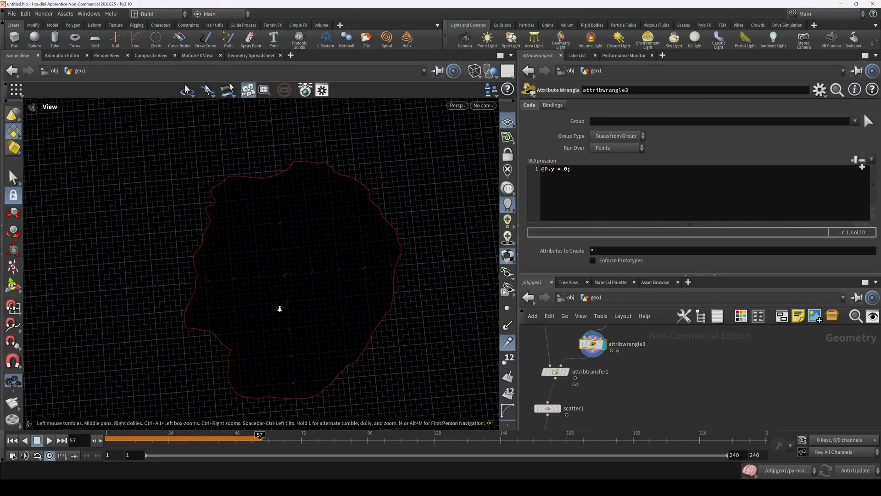
drag(189, 439, 214, 439)
Duplicate mountain1 between transform1 and attribwrangle3, and bypass the original mountain1
middle_drag(625, 362, 621, 415)
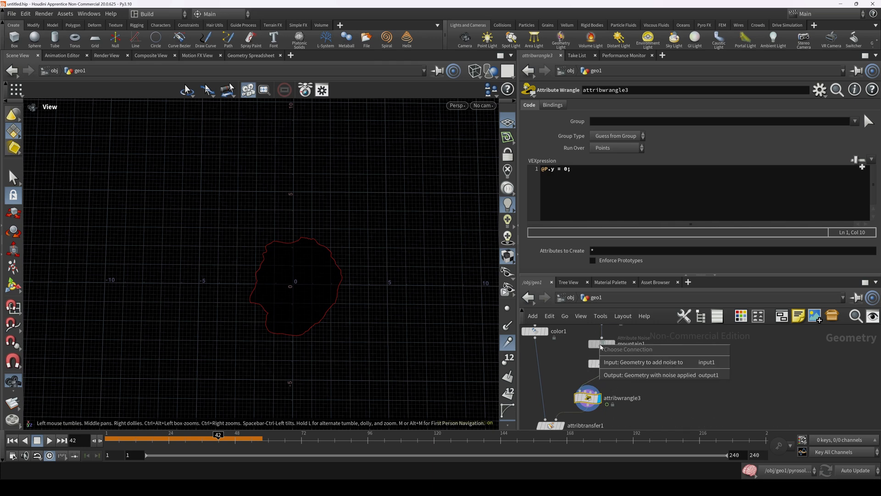
alt+drag(599, 343, 615, 385)
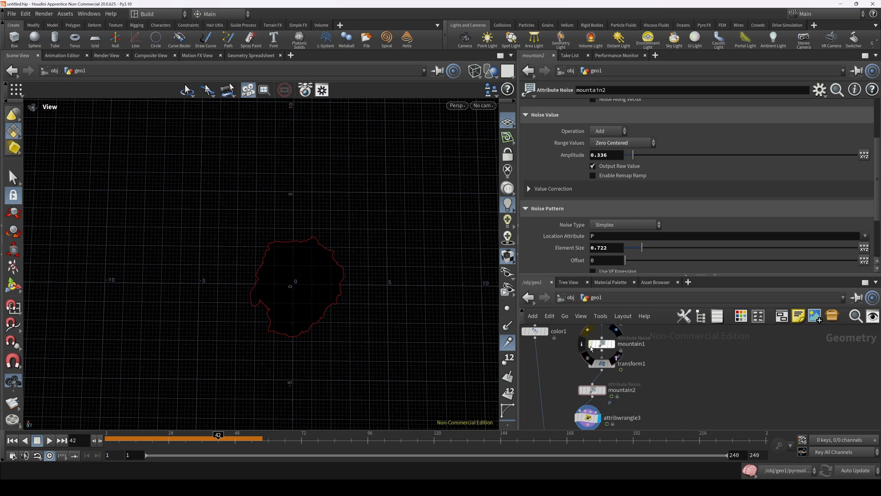
click(591, 344)
Scrub the timeline to check how noise applied after the transform affects the expanding circle
click(195, 436)
drag(196, 436, 227, 435)
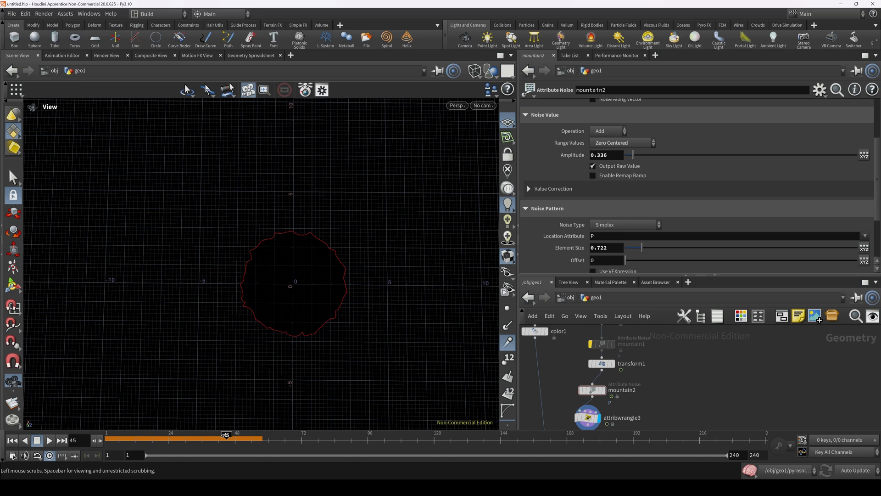
mouse_move(226, 435)
mouse_down()
mouse_move(175, 436)
mouse_move(212, 440)
mouse_up()
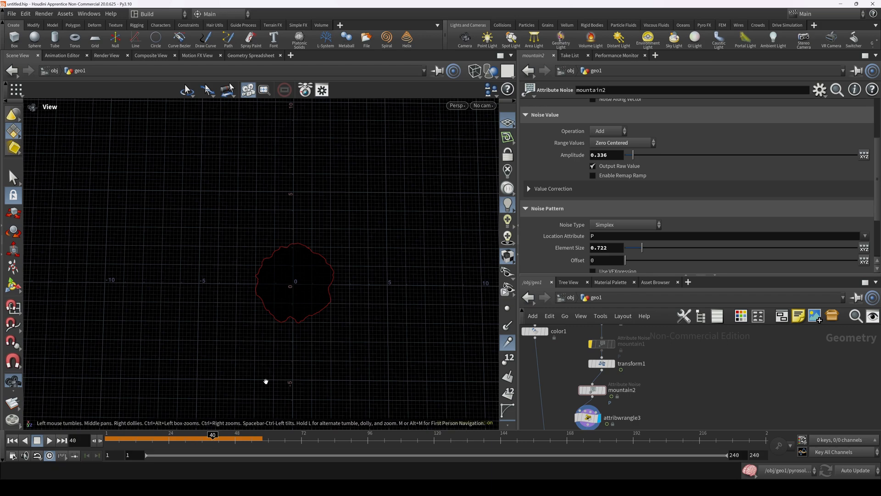
drag(266, 380, 408, 347)
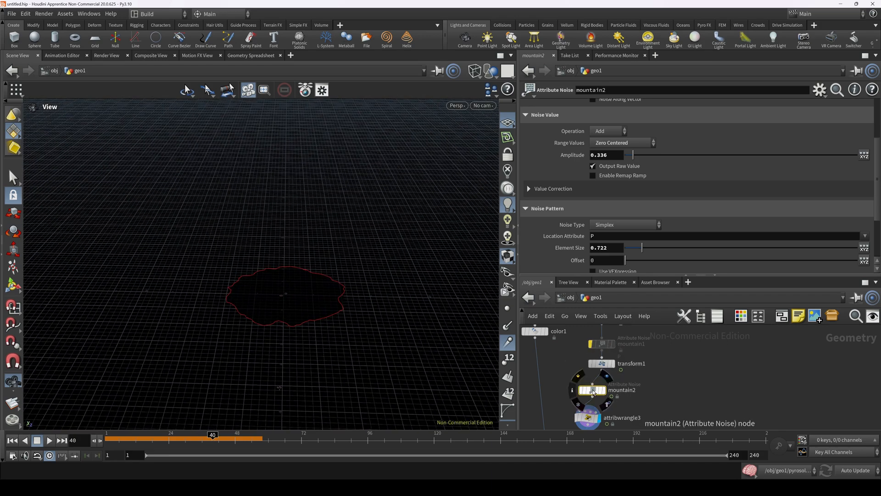
Compare the settings of transform1 and mountain2 to review the order of scaling and noise
click(602, 364)
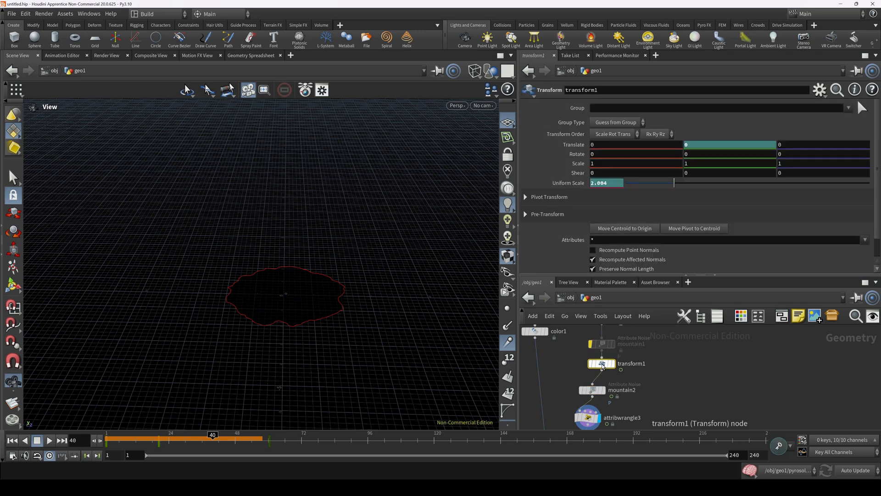
mouse_move(609, 367)
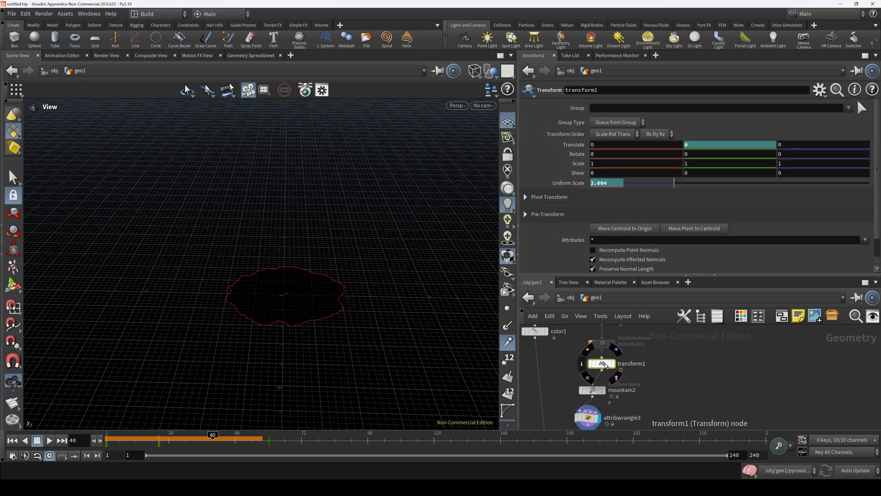
click(595, 391)
mouse_move(596, 390)
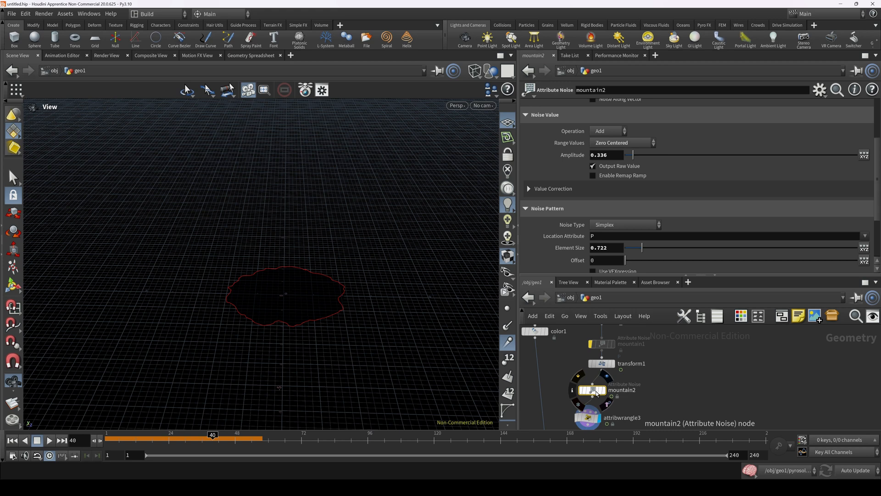
click(606, 364)
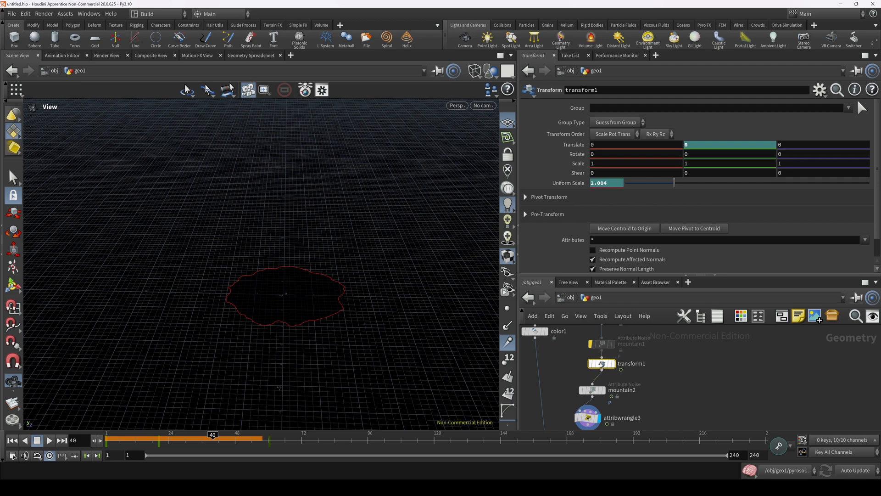
Bypass mountain2, re-enable mountain1, and scrub to frame 46 to check the expanding circle
click(581, 391)
click(591, 345)
drag(319, 372, 302, 390)
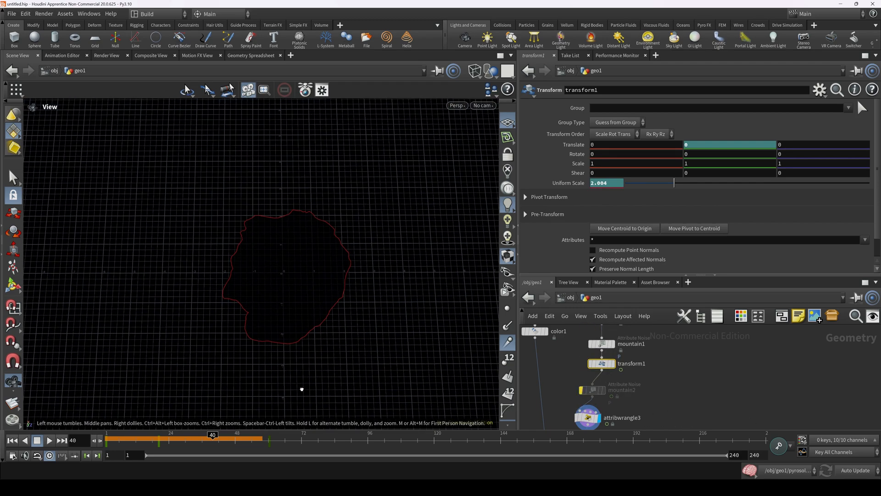
drag(204, 439, 229, 440)
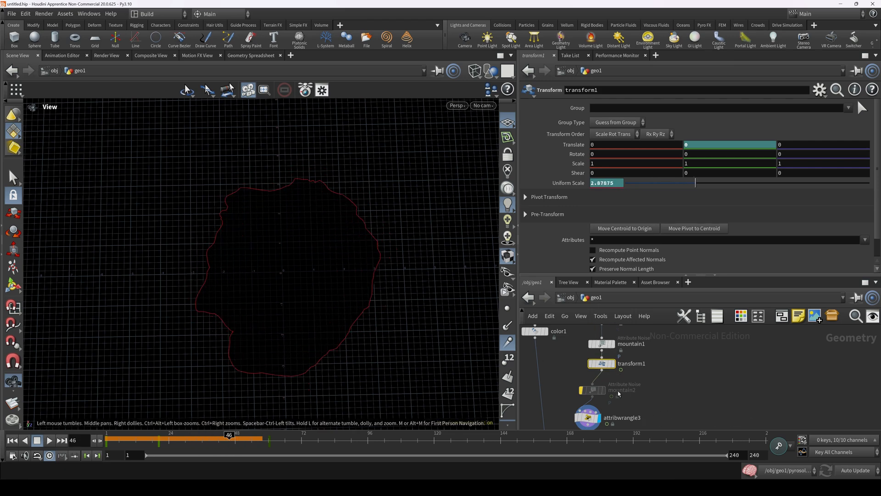
Display the pyrosolver1 node and return the timeline to frame 1
middle_drag(618, 394, 617, 338)
mouse_move(625, 415)
middle_down()
mouse_move(638, 344)
mouse_move(652, 331)
middle_up()
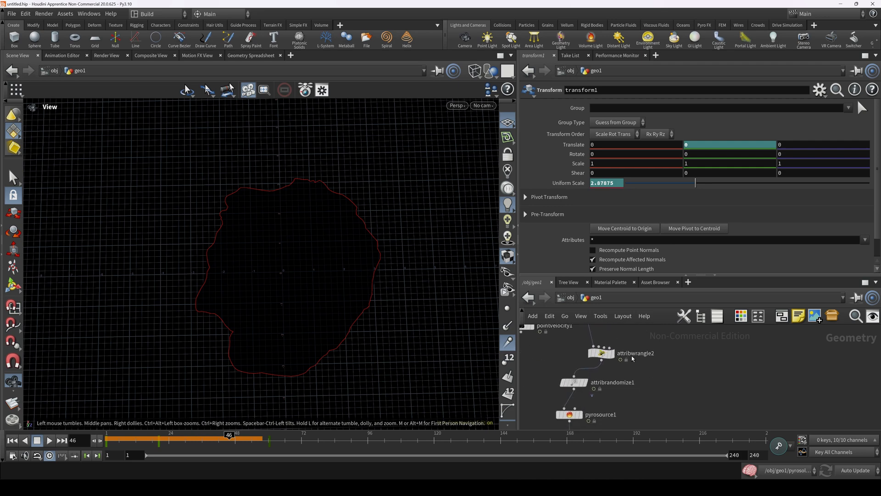
middle_drag(632, 359, 643, 321)
middle_drag(647, 404, 646, 367)
scroll(582, 403, up, 5)
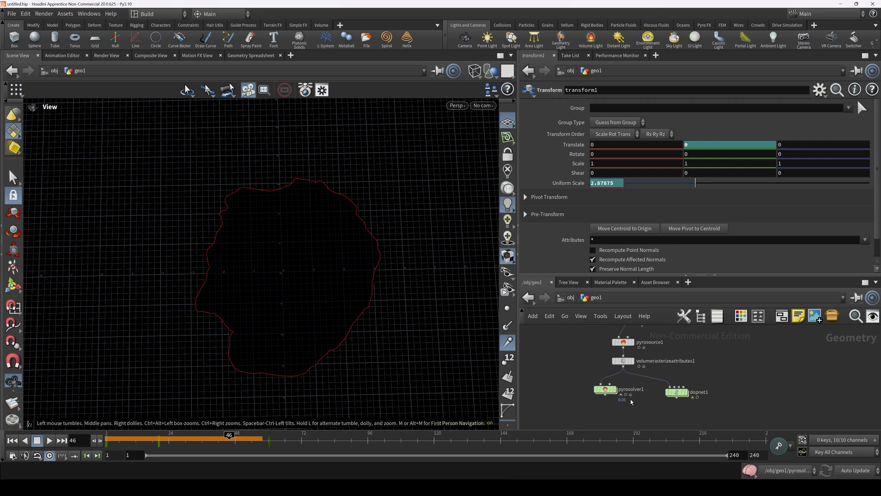
click(580, 381)
drag(225, 439, 106, 439)
drag(312, 318, 307, 288)
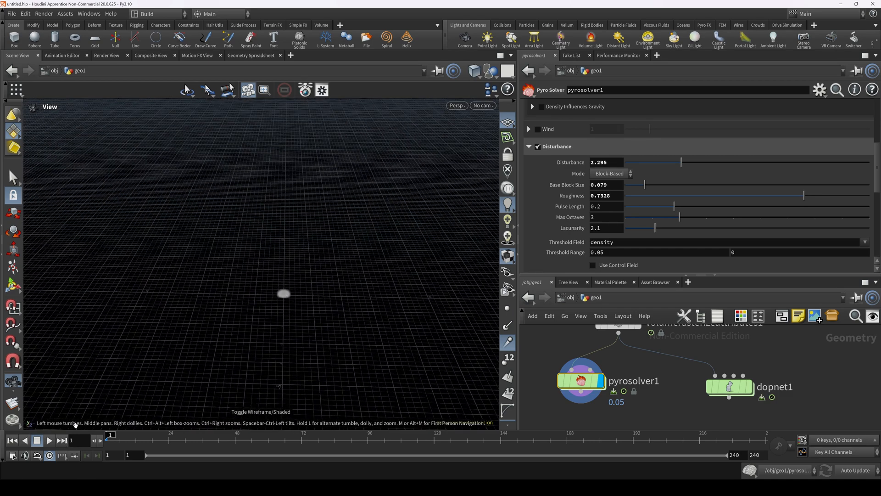
Play the smoke simulation to frame 60, stop it, and examine the ring from above and from the side
click(50, 441)
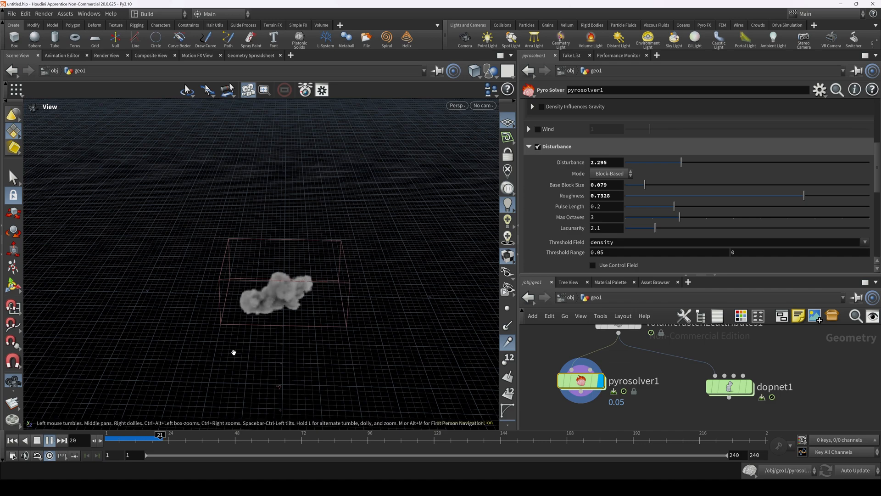
drag(233, 352, 323, 211)
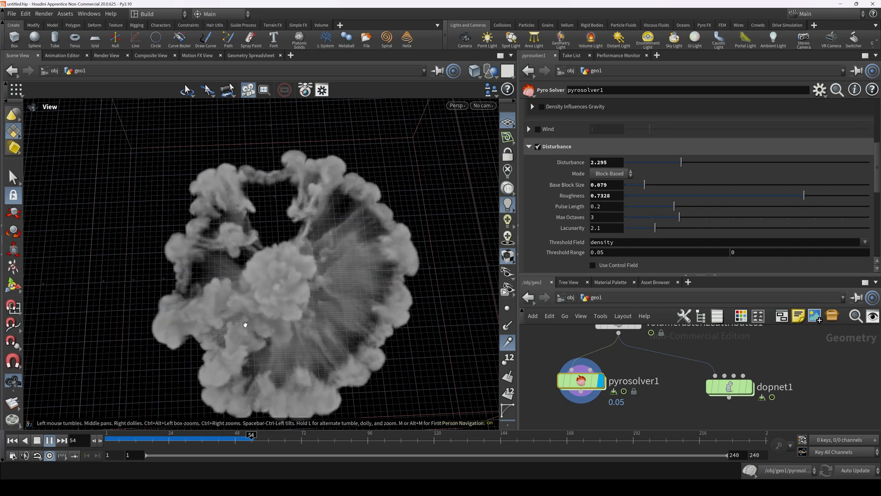
click(38, 441)
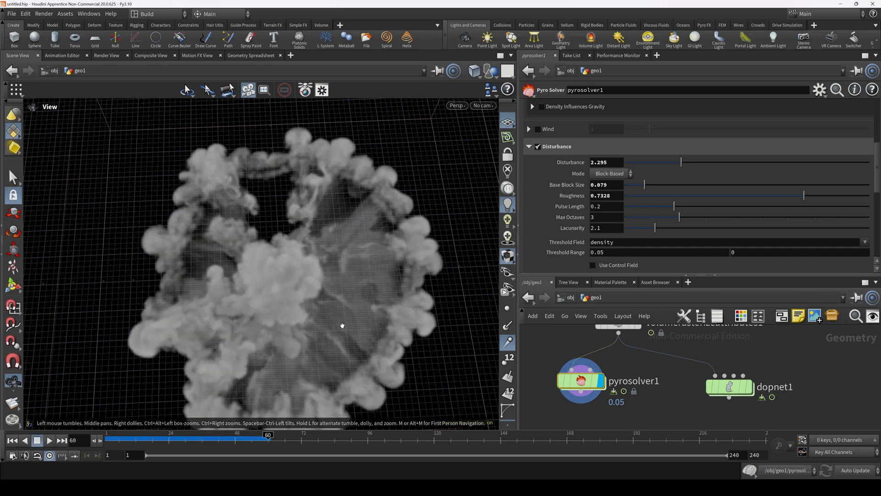
drag(296, 330, 278, 341)
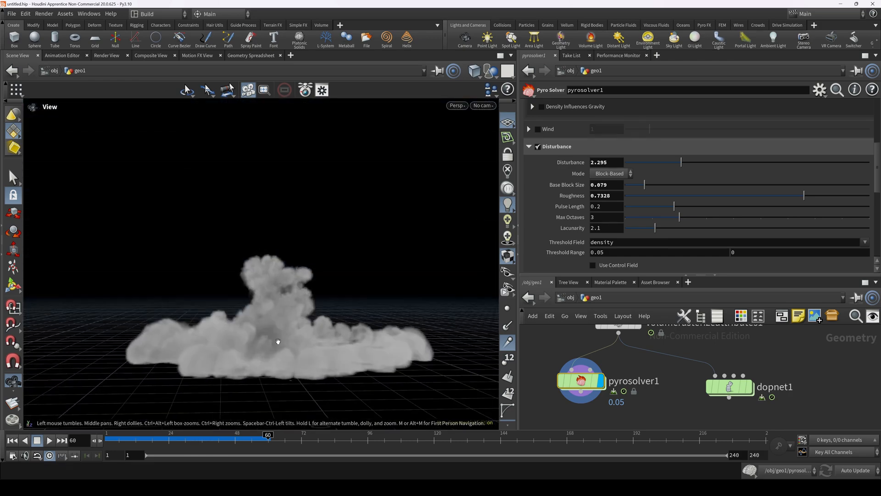
Return to frame 1 and review the attribwrangle3 expression and the animated transform1 values
drag(268, 433, 108, 434)
drag(296, 340, 291, 312)
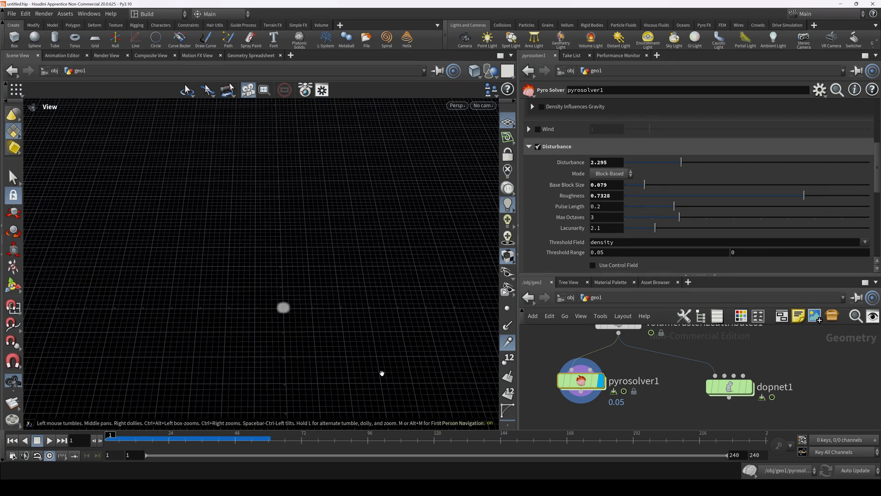
scroll(617, 365, down, 5)
middle_drag(629, 362, 619, 424)
middle_drag(655, 333, 636, 416)
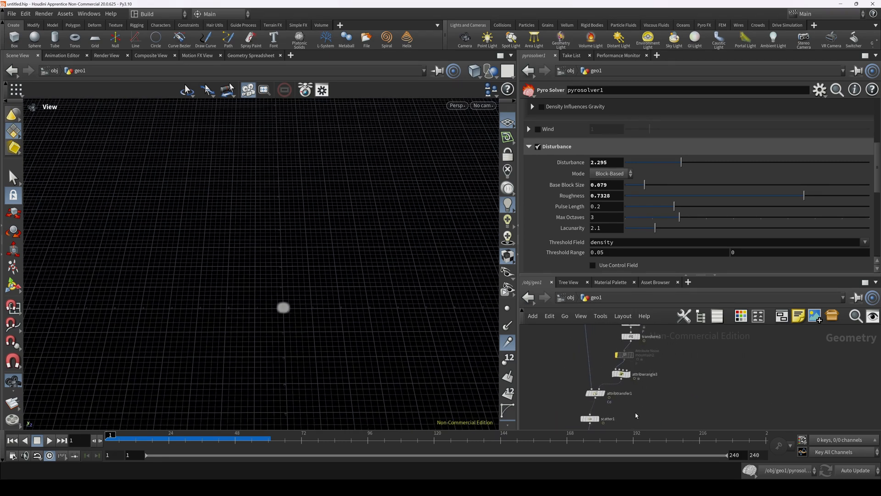
scroll(638, 399, up, 3)
click(643, 391)
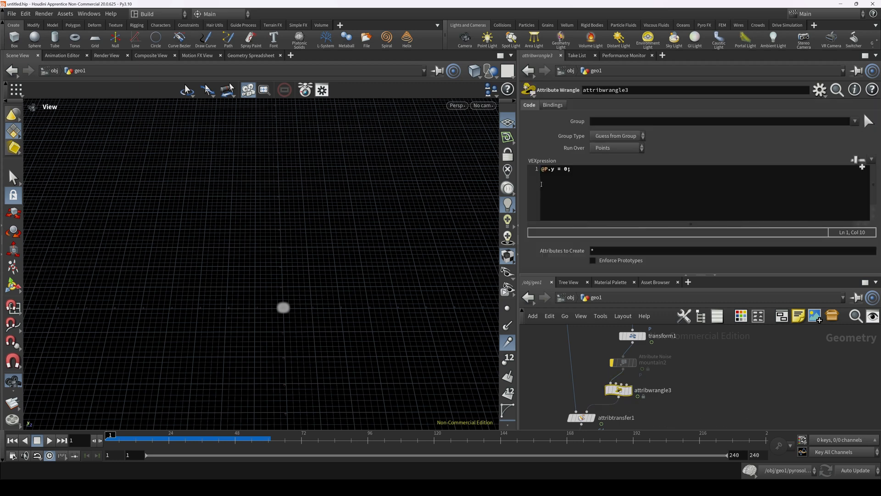
click(632, 336)
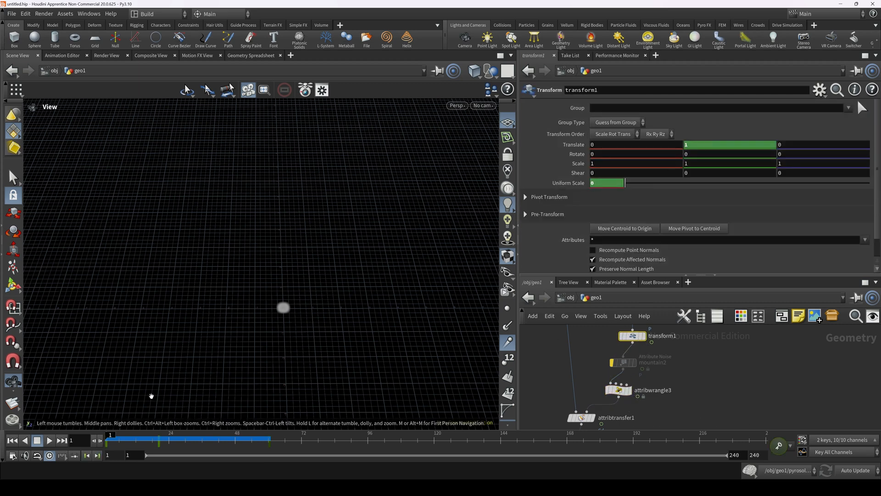
mouse_move(106, 446)
mouse_down()
mouse_move(204, 448)
mouse_move(104, 447)
mouse_up()
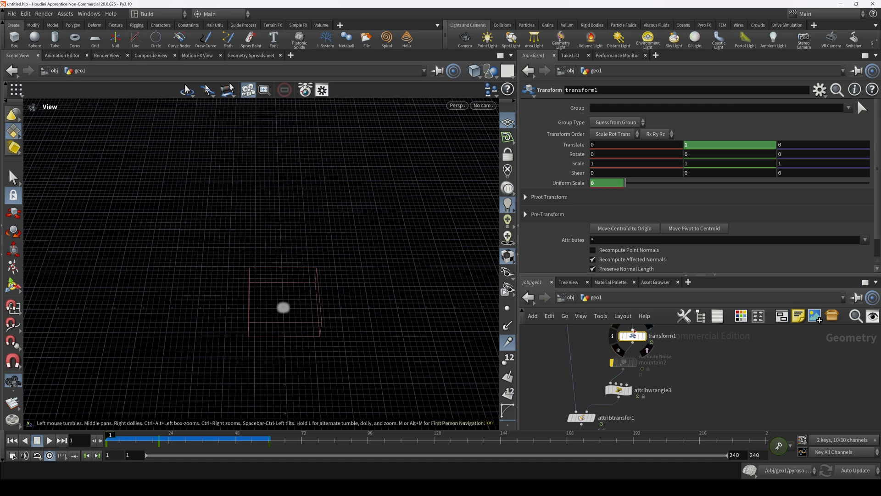
Select the pyrosolver1 node and review its start frame and buoyancy settings
scroll(638, 389, down, 3)
middle_drag(643, 403, 652, 331)
middle_drag(664, 393, 665, 336)
middle_drag(590, 414, 605, 375)
scroll(605, 375, up, 5)
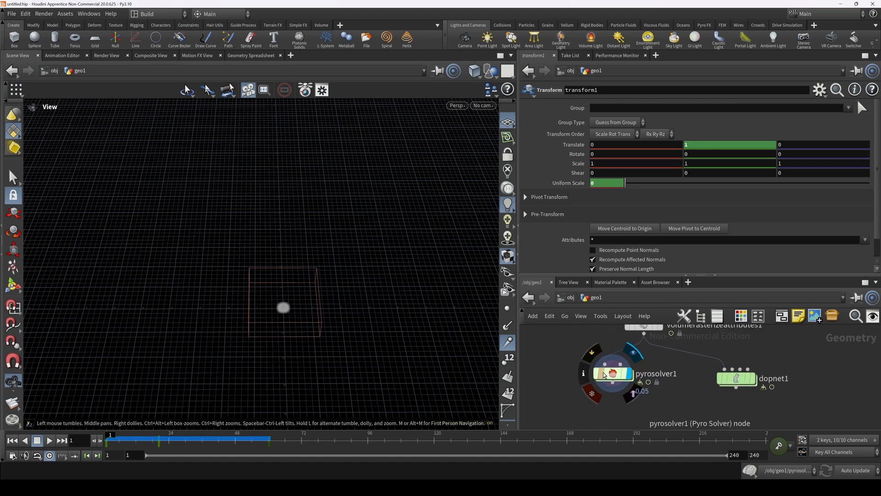
click(604, 375)
scroll(574, 217, down, 5)
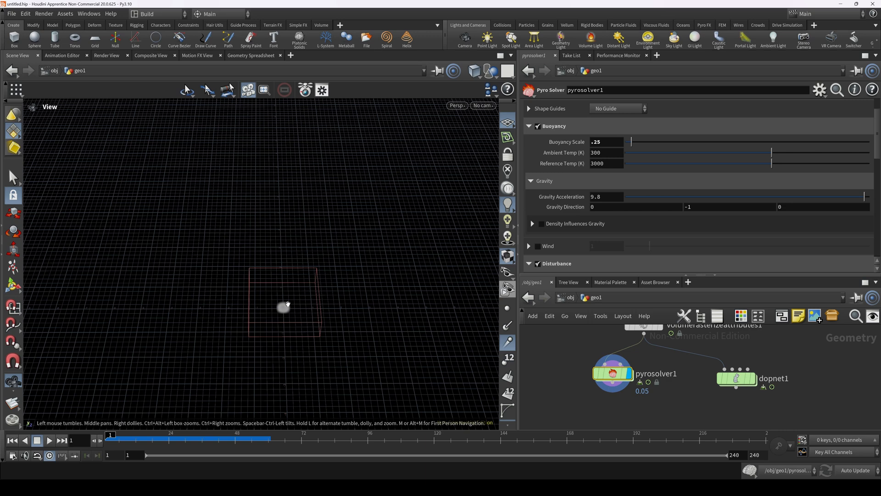
scroll(592, 146, up, 3)
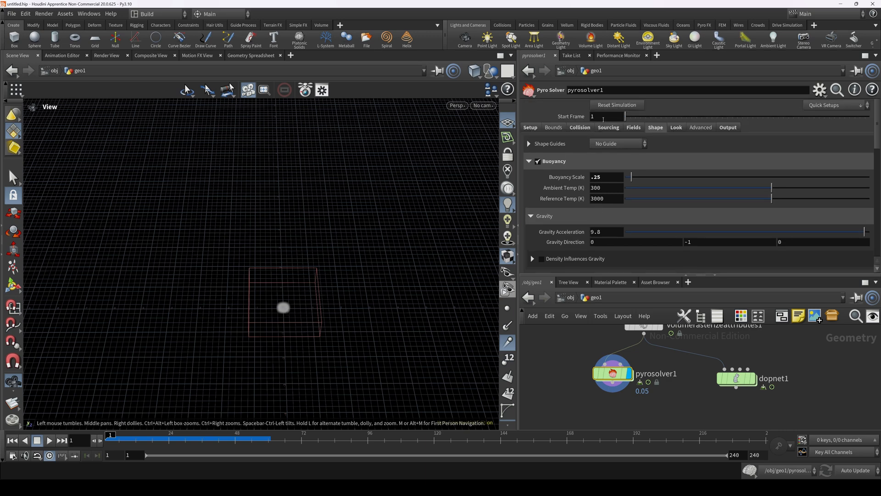
Display volumerasterizeattributes1, scrub the early frames to find when the source starts expanding, and return to frame 1
middle_drag(573, 360, 575, 402)
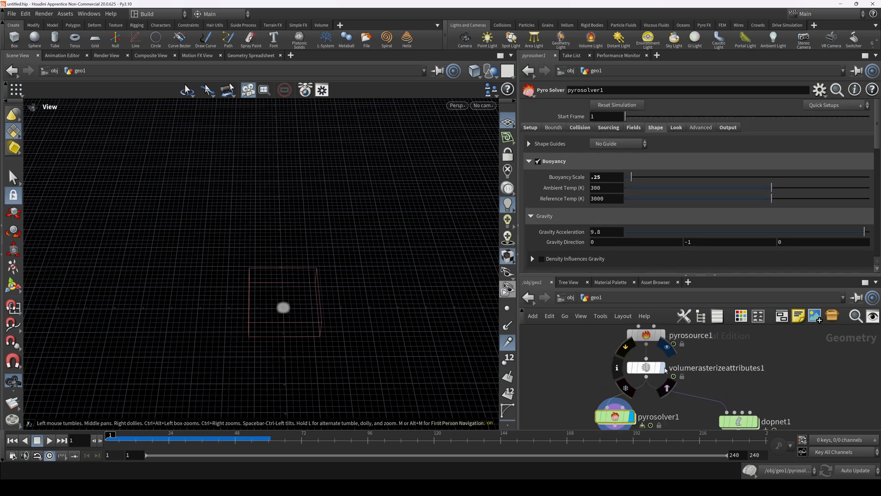
click(645, 367)
drag(110, 435, 170, 455)
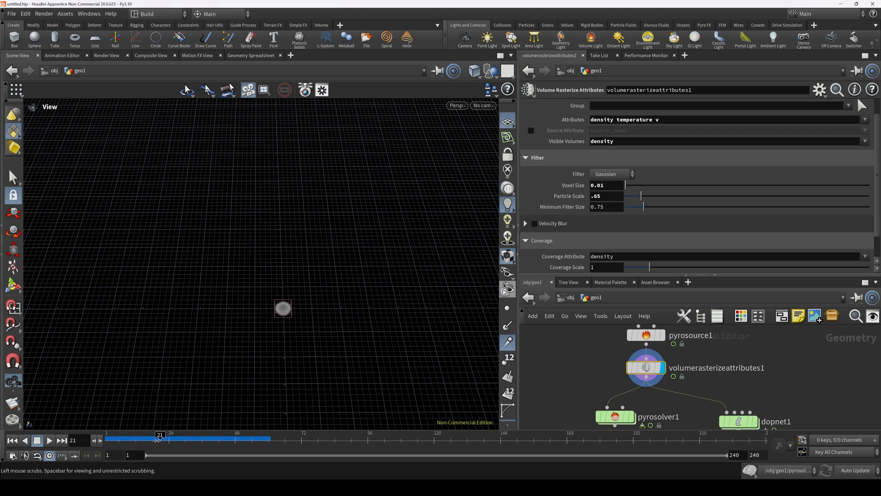
drag(159, 438, 107, 437)
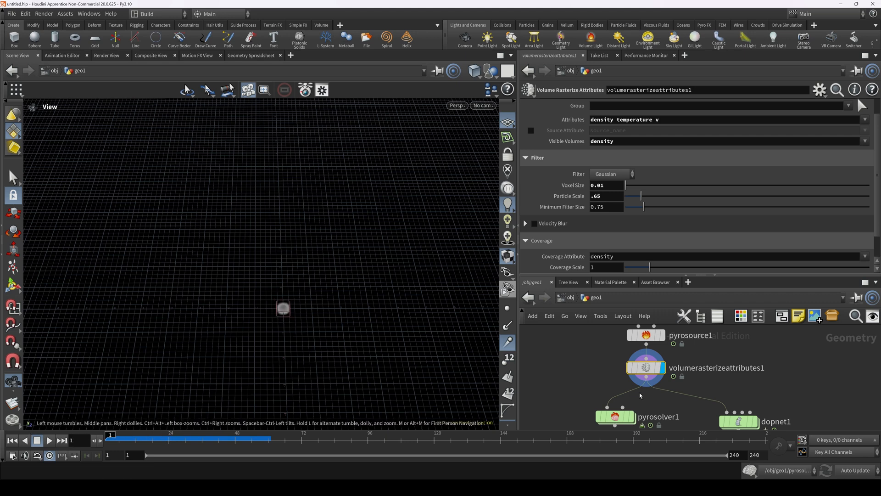
Display the pyrosolver1 node and set its simulation start frame to 22
middle_drag(657, 409, 655, 393)
click(631, 400)
click(615, 403)
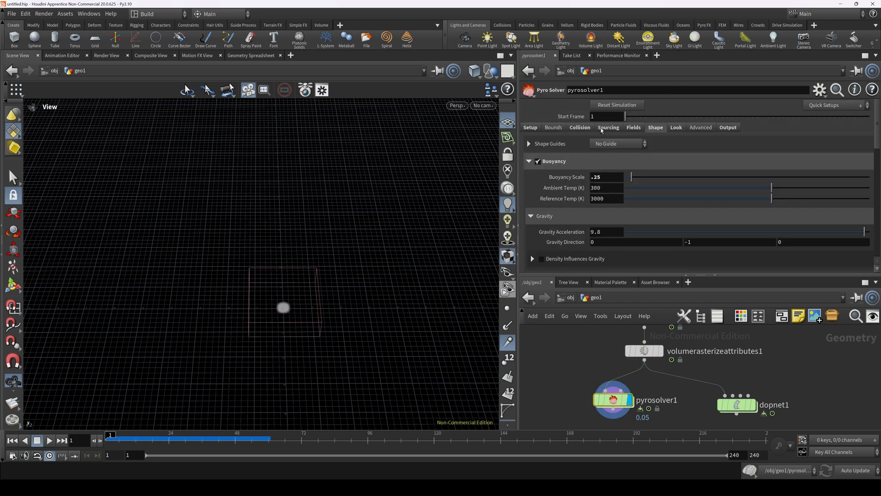
click(597, 118)
text(22)
key(Return)
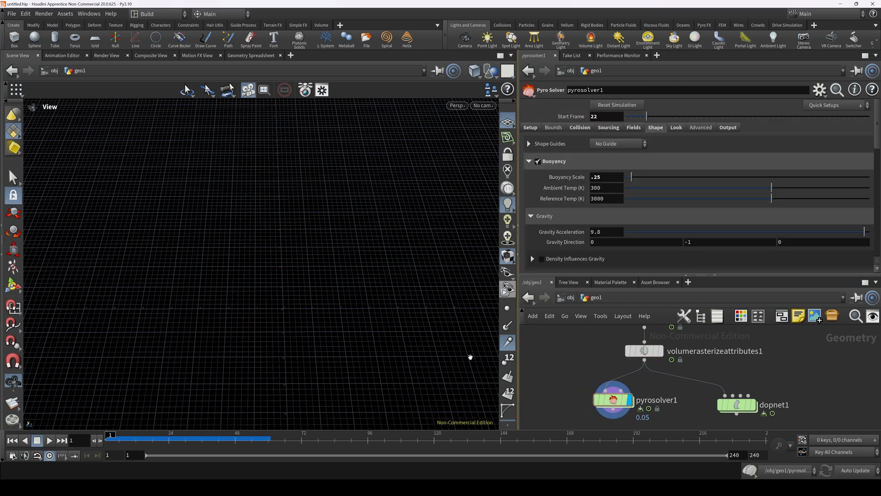
Play the smoke simulation to frame 63, stop it, and examine the ring up close from the side and above
click(50, 440)
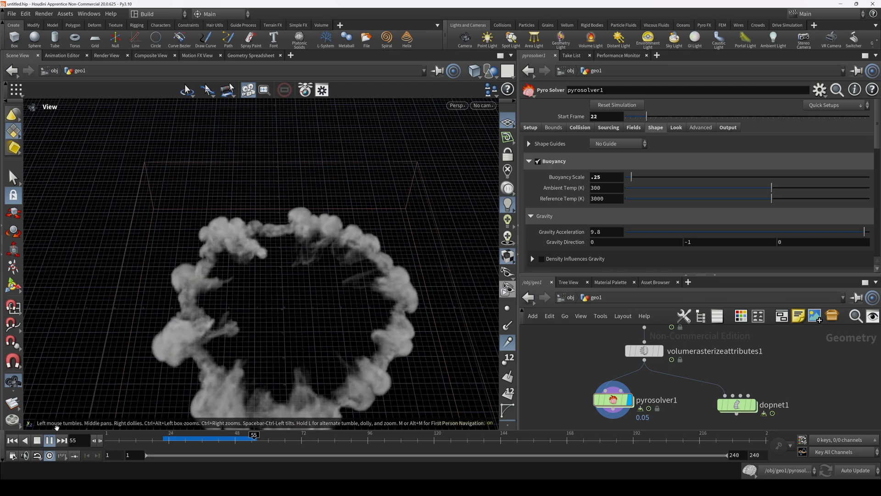
click(38, 443)
scroll(344, 306, down, 5)
drag(305, 309, 296, 290)
right_drag(296, 290, 431, 323)
drag(431, 323, 340, 289)
right_drag(340, 290, 435, 313)
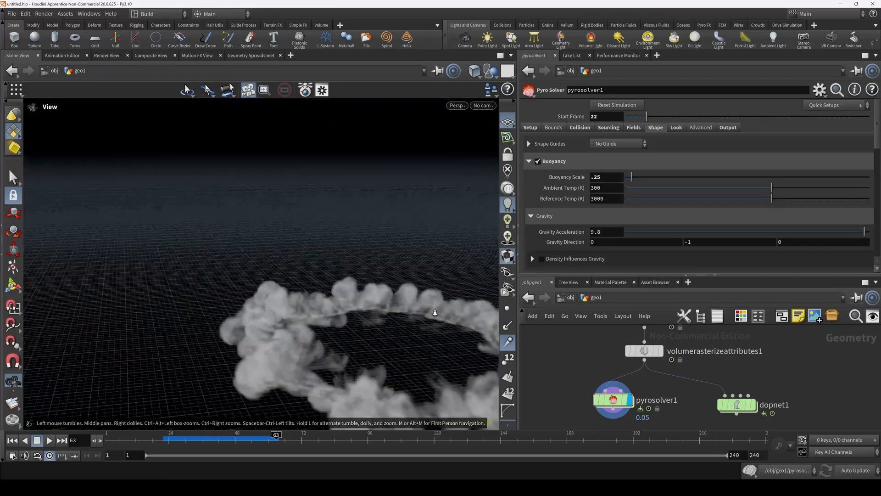
middle_drag(435, 313, 279, 260)
drag(279, 260, 334, 344)
middle_drag(356, 340, 336, 293)
drag(337, 293, 318, 335)
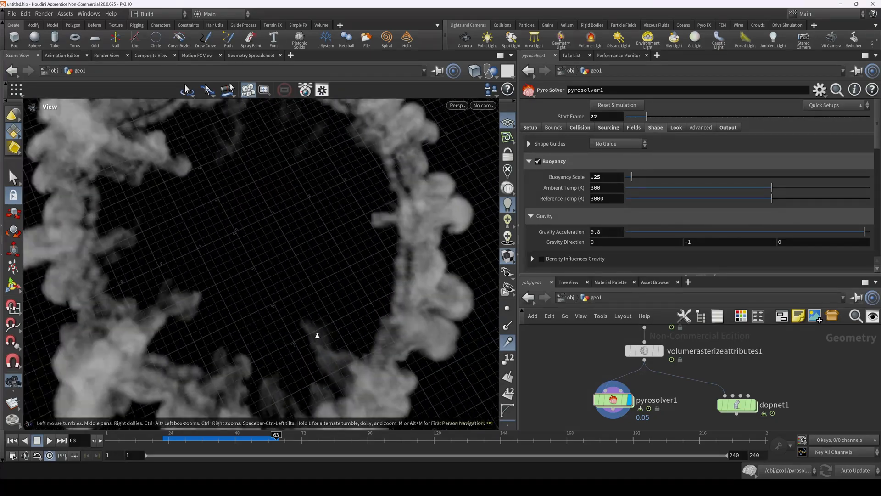
right_drag(317, 335, 259, 313)
middle_drag(259, 313, 320, 325)
scroll(620, 349, down, 4)
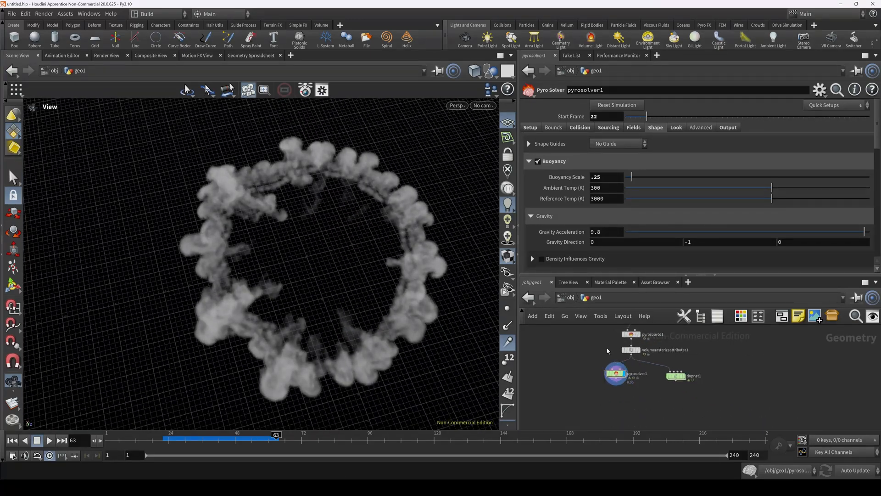
Display the scatter1 node and set its Force Total Count to 8000
middle_drag(608, 349, 600, 446)
middle_drag(610, 328, 601, 463)
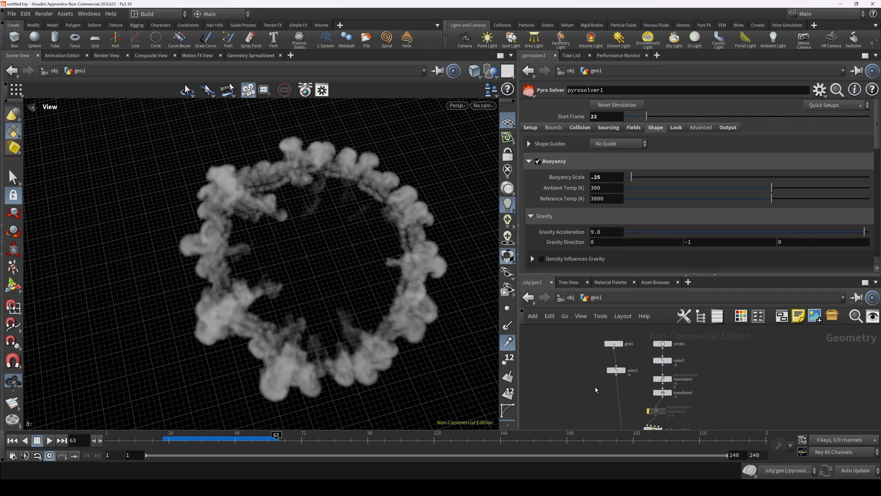
middle_drag(596, 390, 610, 370)
scroll(599, 382, up, 5)
click(598, 381)
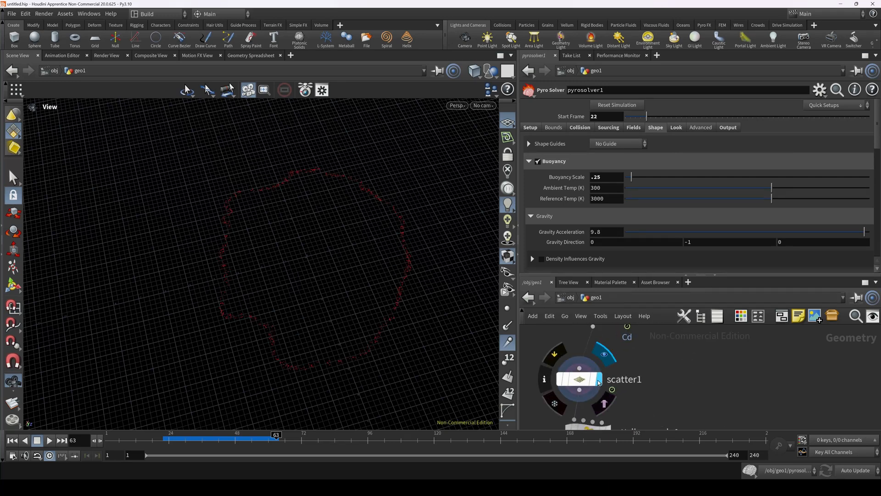
click(589, 380)
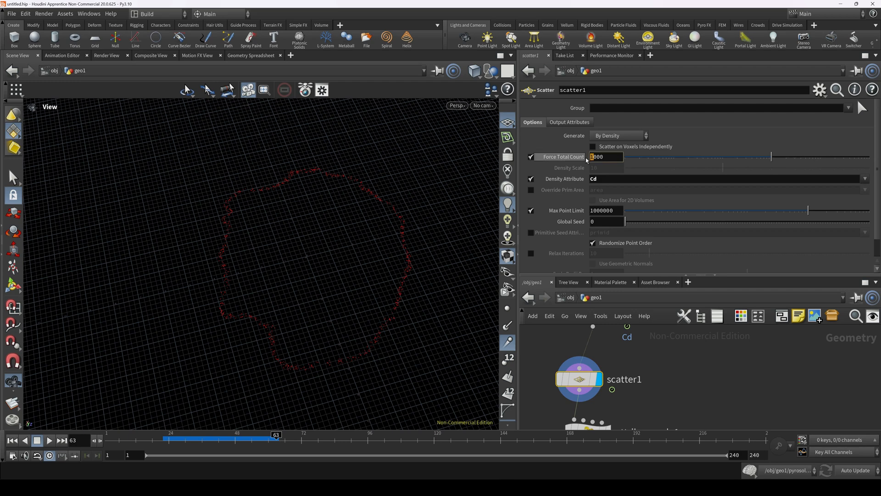
text(8)
key(Tab)
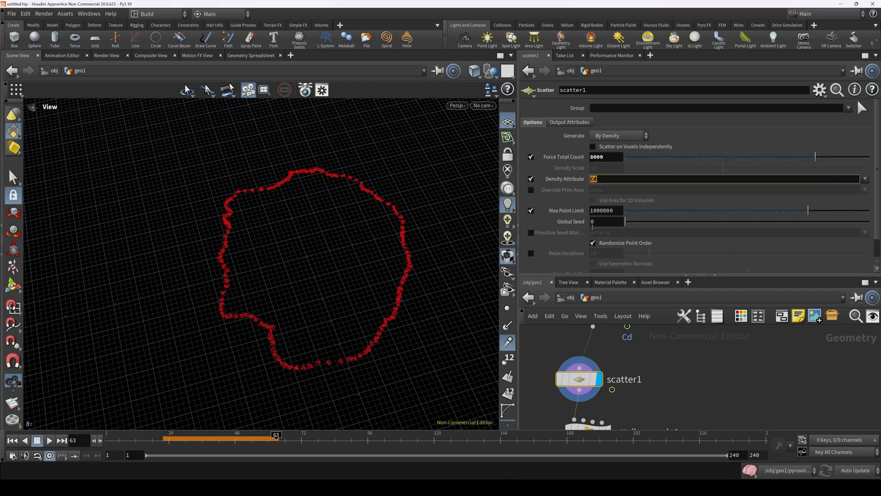
Set the Distance Threshold of attribtransfer1 to .15
click(659, 391)
middle_drag(638, 425, 643, 326)
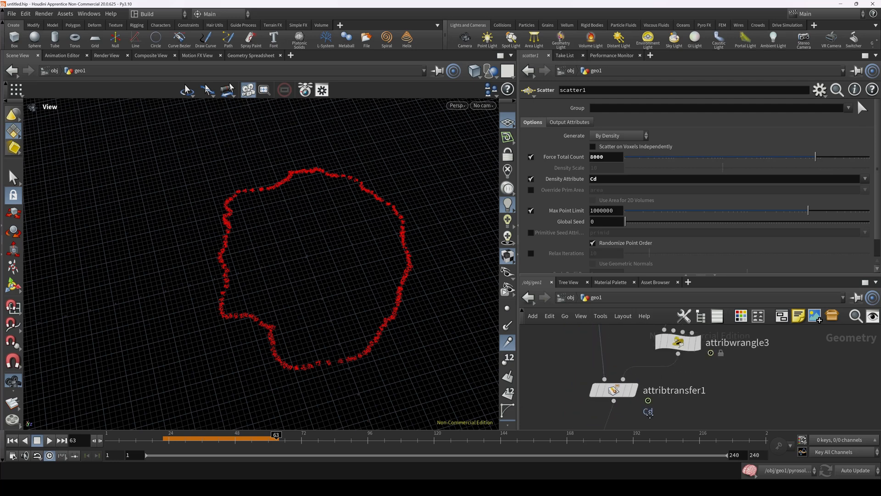
click(614, 390)
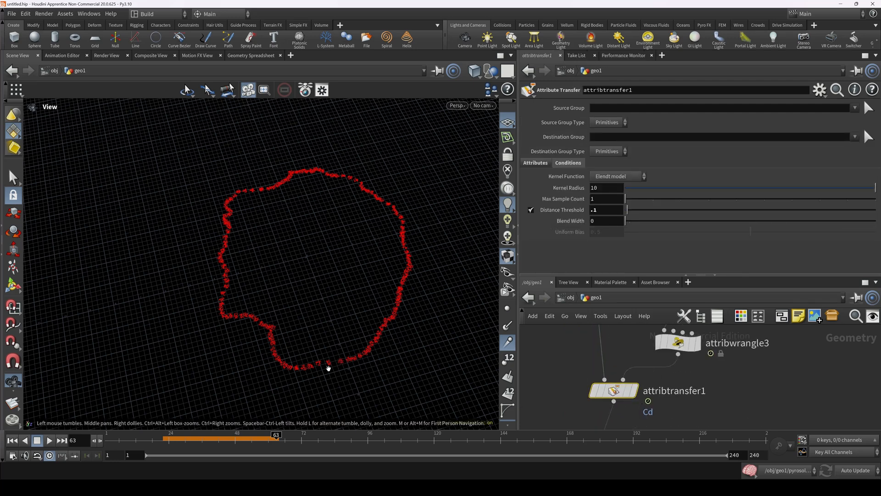
click(603, 212)
text(.15)
key(Tab)
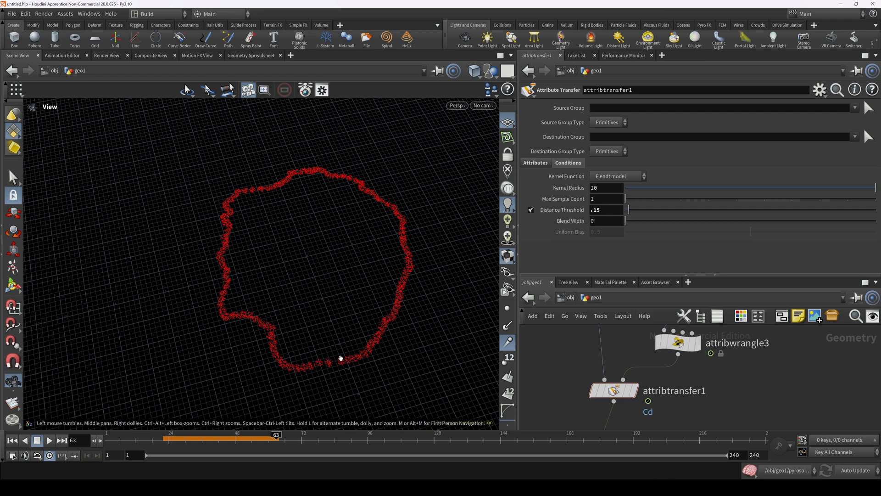
Move the timeline to frame 22 and display the pyrosolver1 node
scroll(617, 391, down, 4)
middle_drag(653, 420, 655, 364)
middle_drag(684, 424, 692, 356)
scroll(588, 395, up, 3)
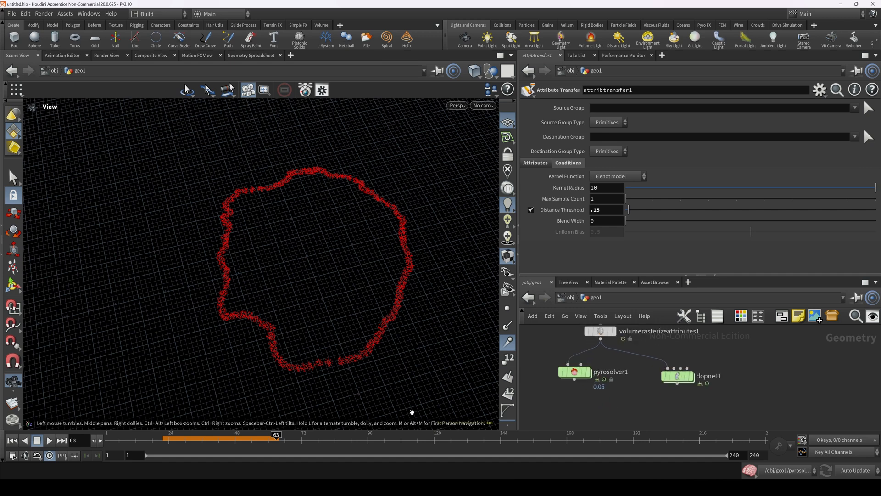
click(165, 442)
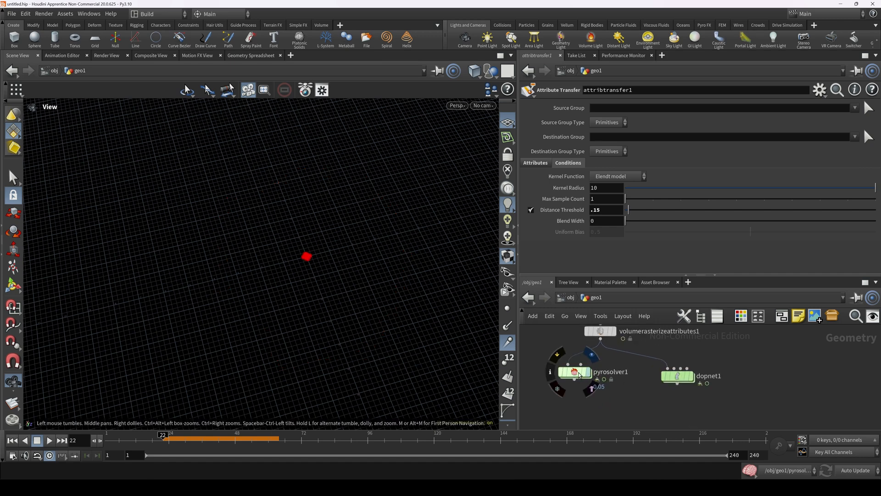
click(579, 375)
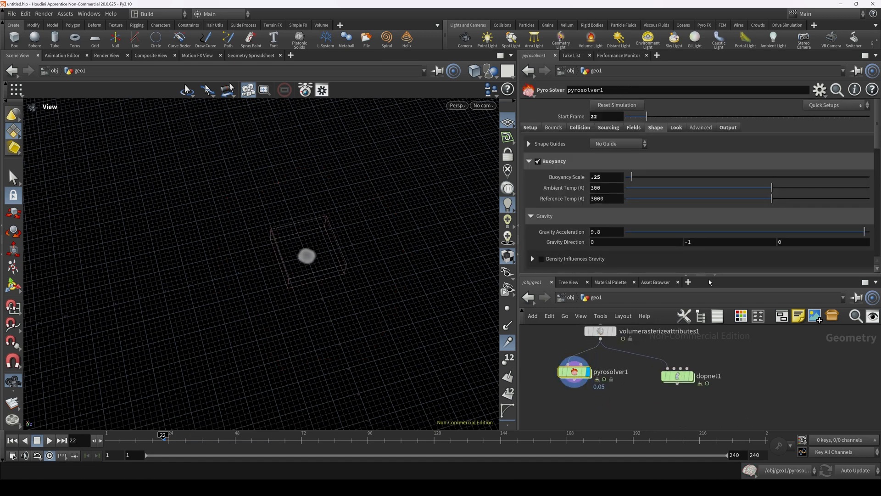
Enlarge the network editor pane upward and frame the nodes around pyrosolver1
drag(703, 278, 700, 201)
key(h)
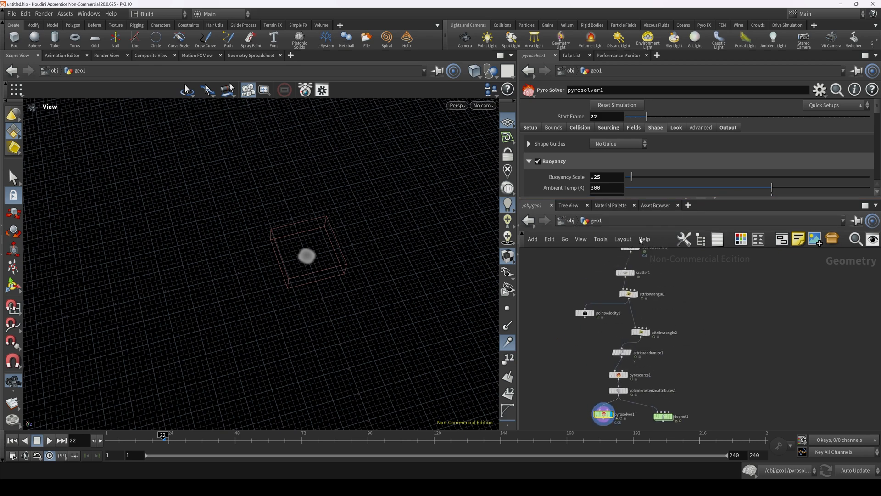
scroll(597, 381, up, 3)
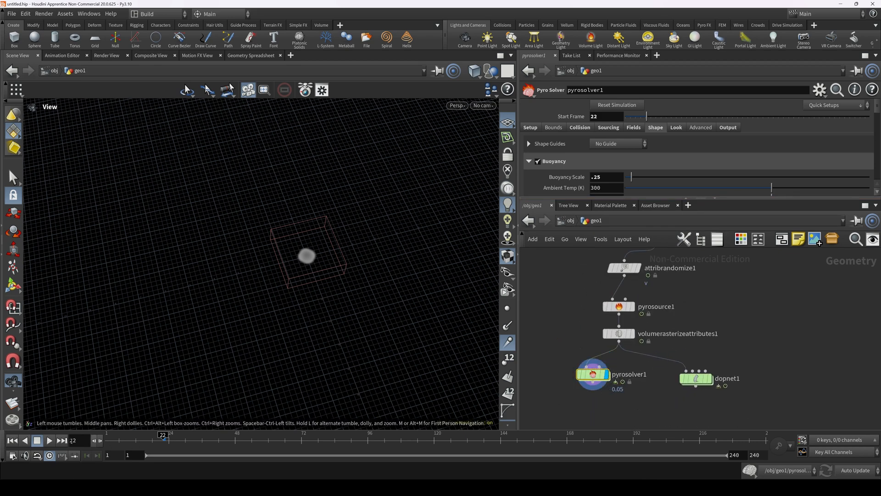
Play the smoke simulation from frame 22 to frame 54, stop it, and inspect the ring from above
click(49, 440)
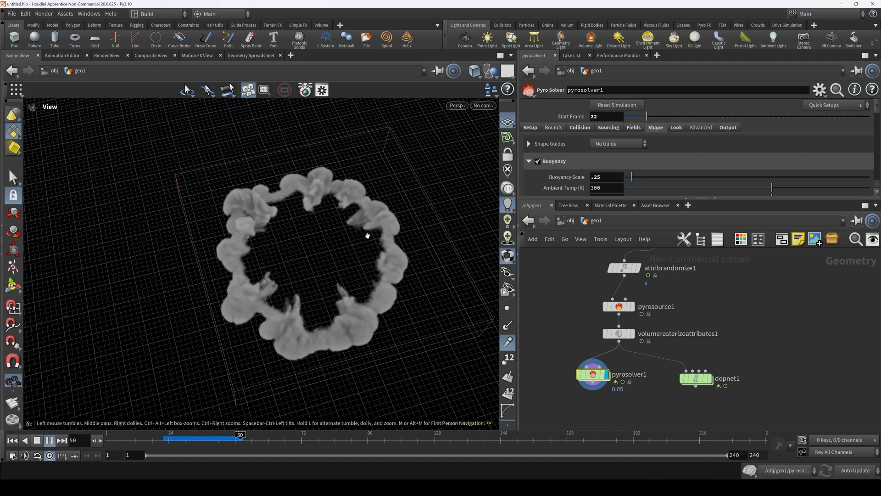
click(37, 440)
drag(304, 296, 419, 319)
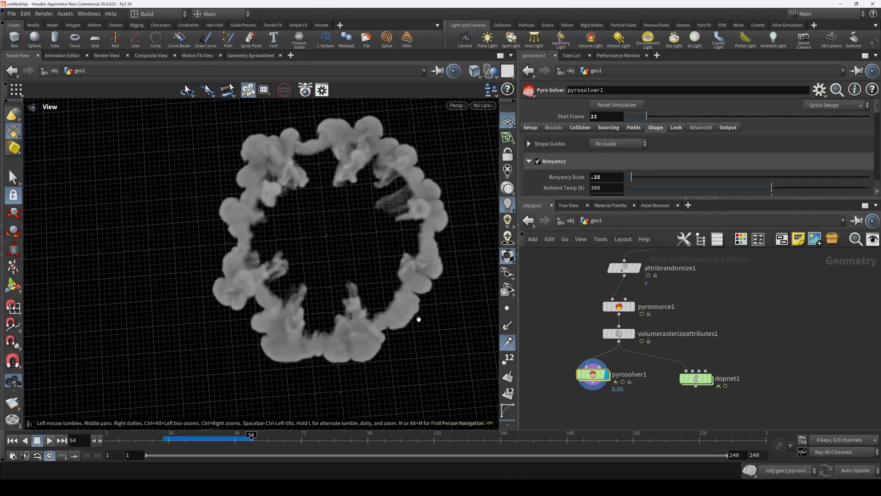
Trace the source node chain down from the circle branch and display attribwrangle1 to check its remaining points
middle_drag(667, 260, 662, 377)
scroll(663, 376, down, 4)
middle_drag(681, 312, 662, 372)
scroll(663, 333, up, 4)
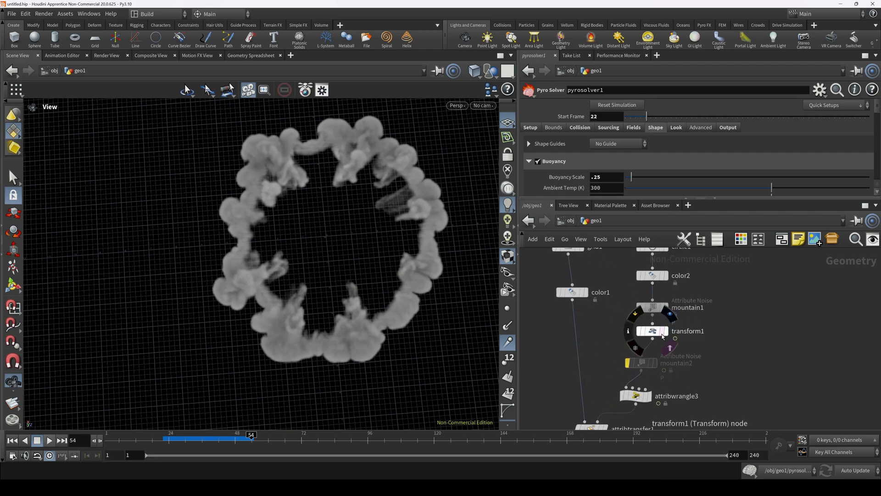
drag(349, 257, 395, 283)
middle_drag(675, 375, 673, 299)
middle_drag(672, 388, 686, 301)
click(614, 350)
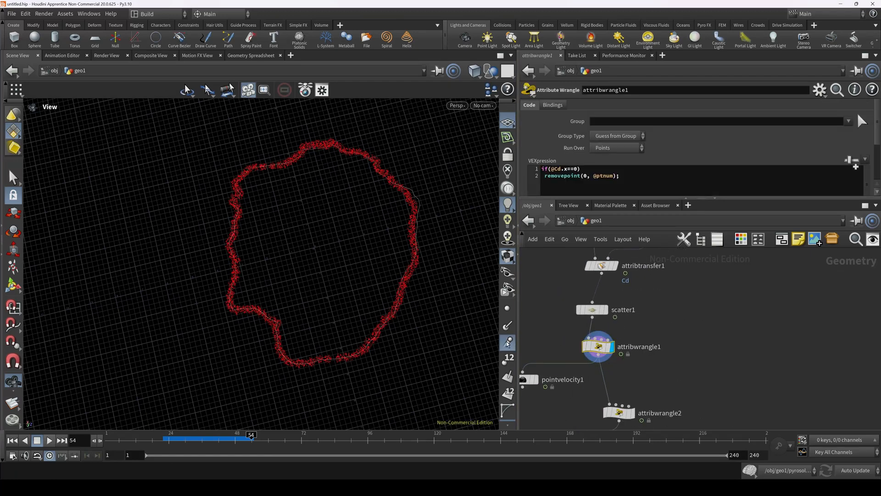
Display the attribrandomize1 node and reposition it directly below attribwrangle2
middle_drag(698, 391, 690, 327)
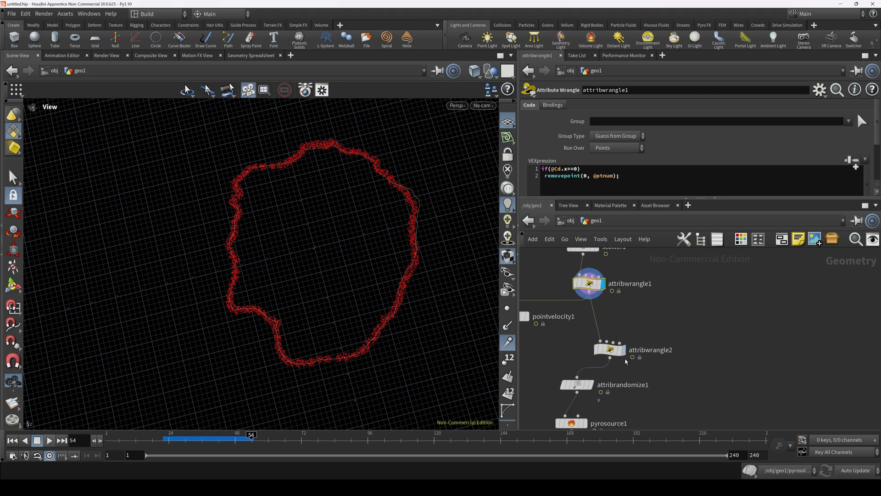
click(578, 386)
drag(578, 387, 597, 368)
scroll(632, 373, up, 3)
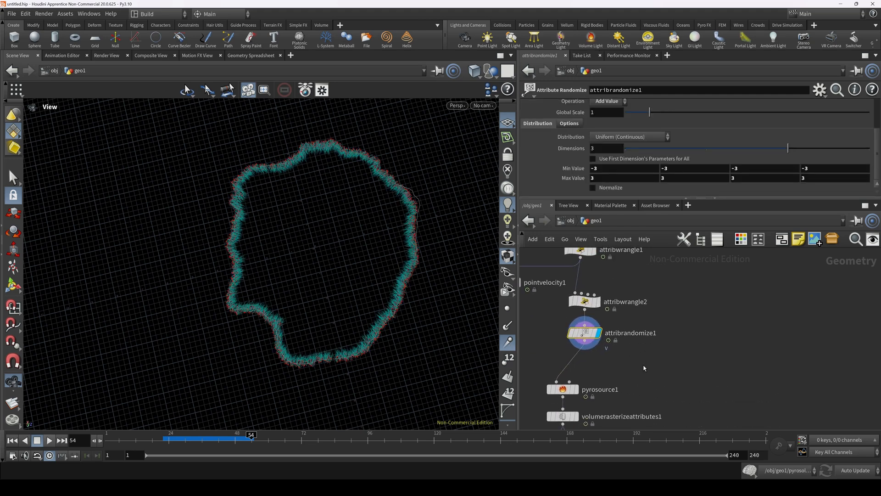
Add an Attribute VOP node, connect it to attribrandomize1, and open its inner network
click(628, 368)
key(Tab)
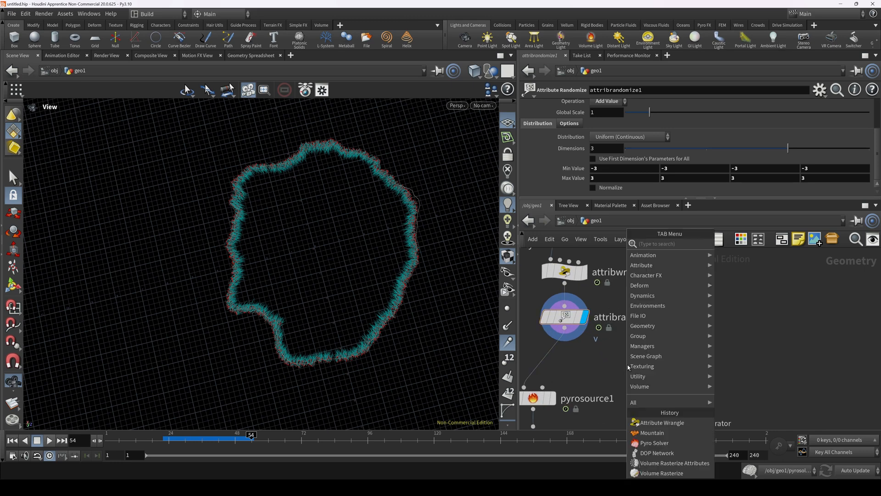
text(vop)
click(744, 254)
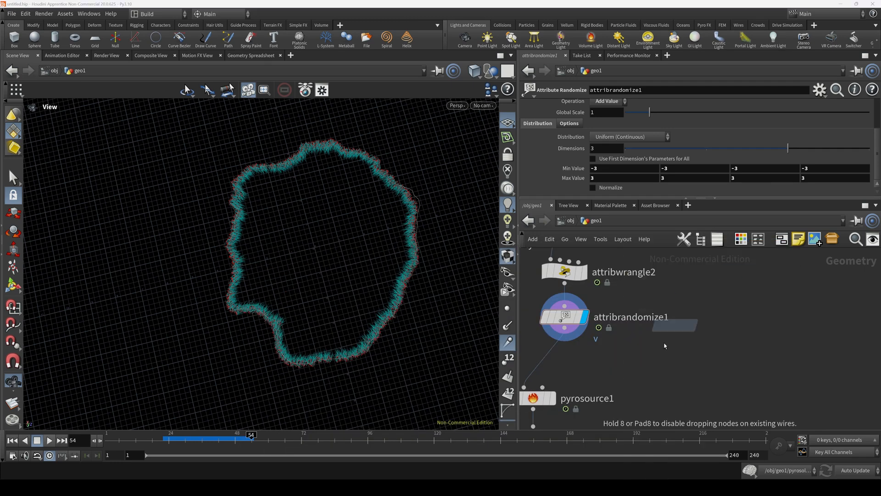
click(651, 358)
drag(637, 342, 578, 312)
click(672, 359)
double_click(649, 359)
Add a Turbulent Noise node inside attribvop1 and wire the global P output into its position input
click(648, 320)
key(Tab)
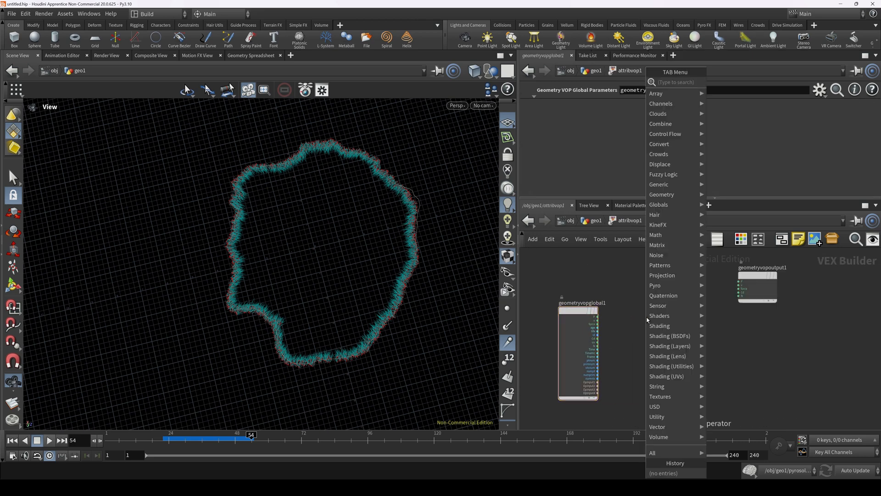
text(tur)
key(Return)
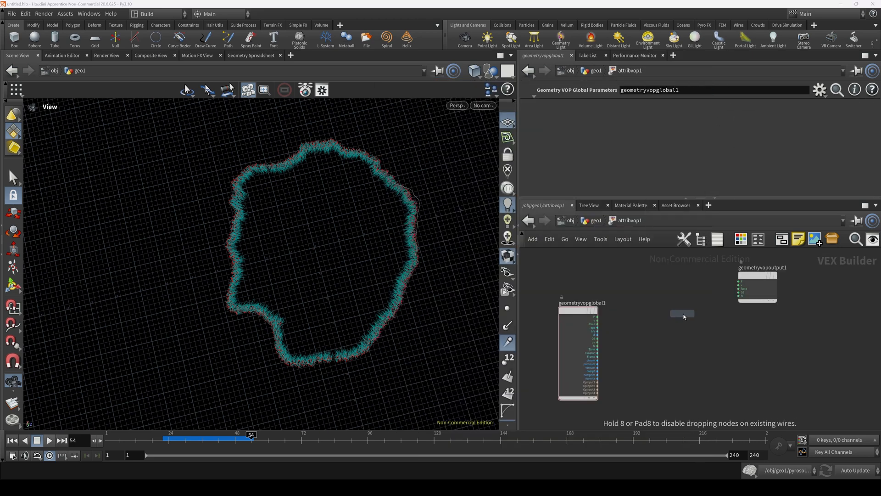
click(681, 319)
drag(597, 317, 663, 324)
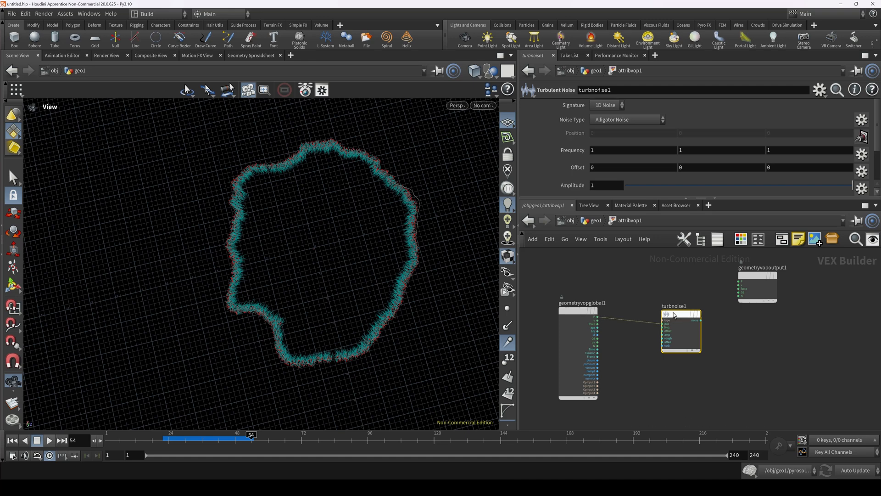
Set the turbulent noise signature to 3D Noise and its noise type to Zero Centered Perlin Noise
click(606, 105)
click(606, 115)
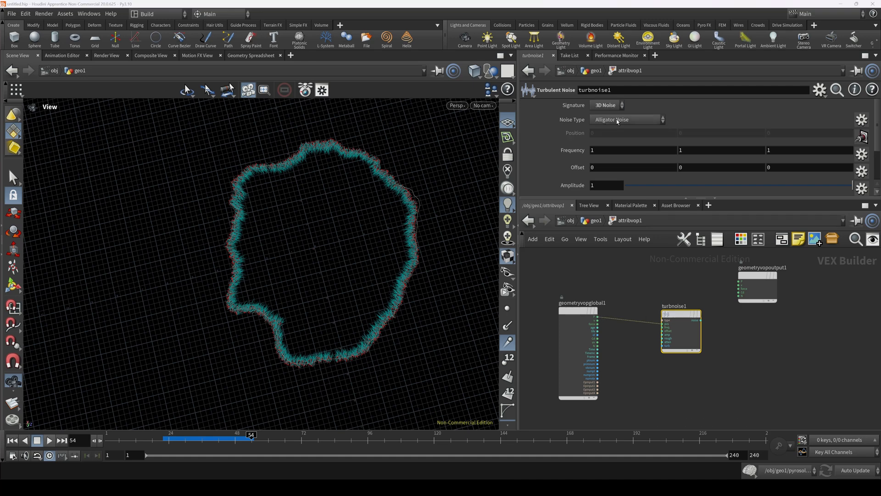
click(616, 119)
click(615, 181)
Create an Add node that sums the turbulent noise with the global v, and wire its result into the output's v
drag(681, 314, 640, 268)
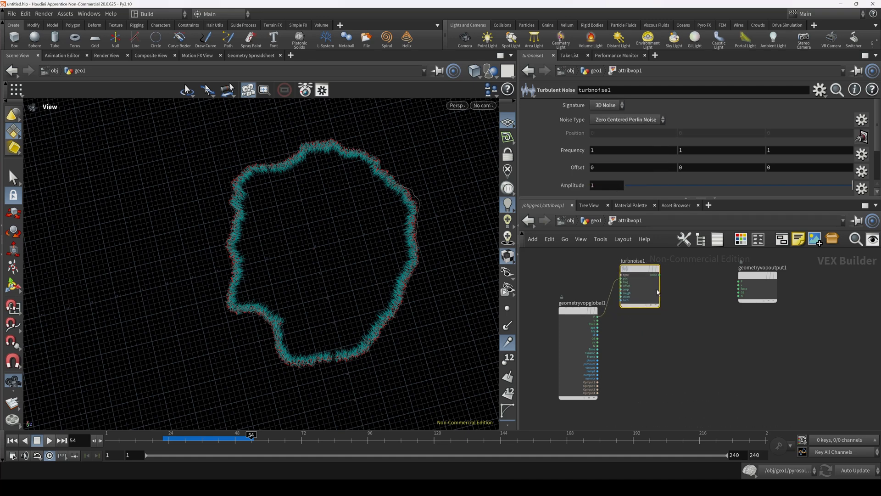
key(Tab)
text(add)
click(755, 83)
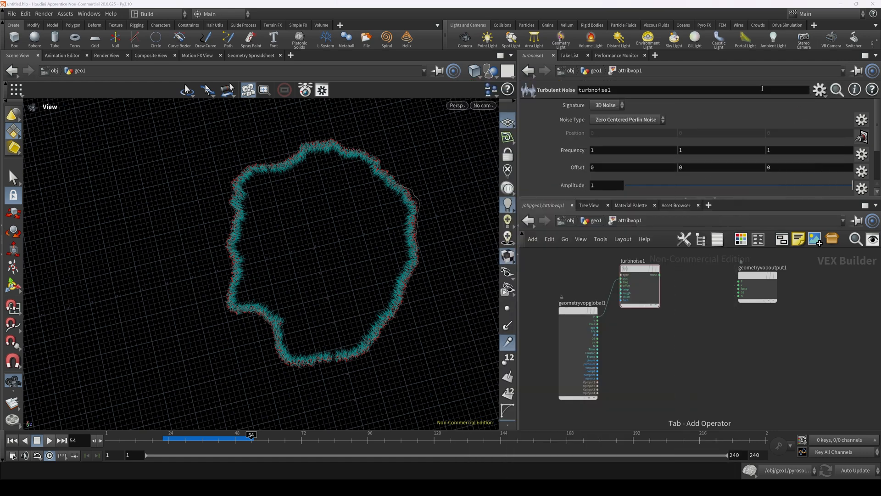
click(663, 277)
drag(661, 276, 674, 293)
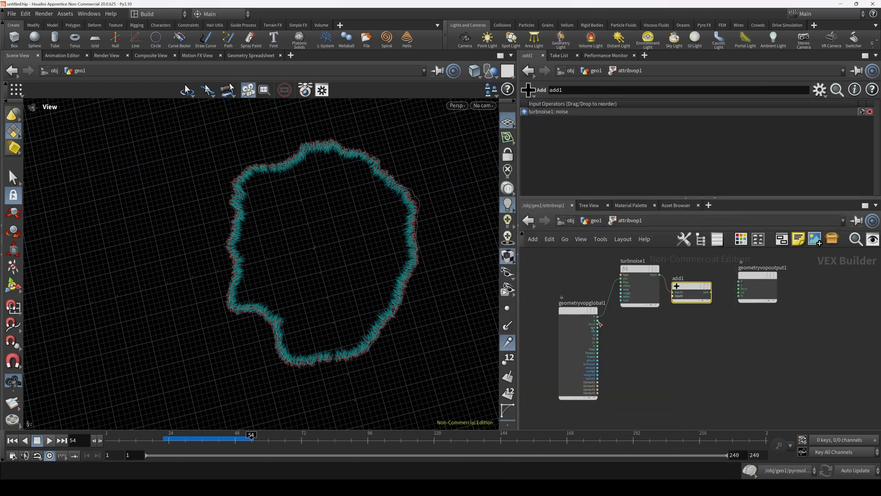
drag(599, 322, 745, 288)
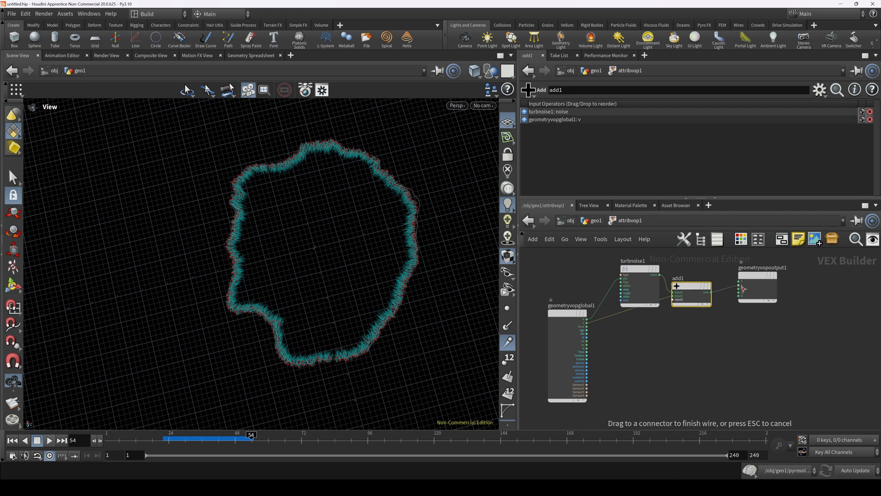
drag(635, 268, 607, 258)
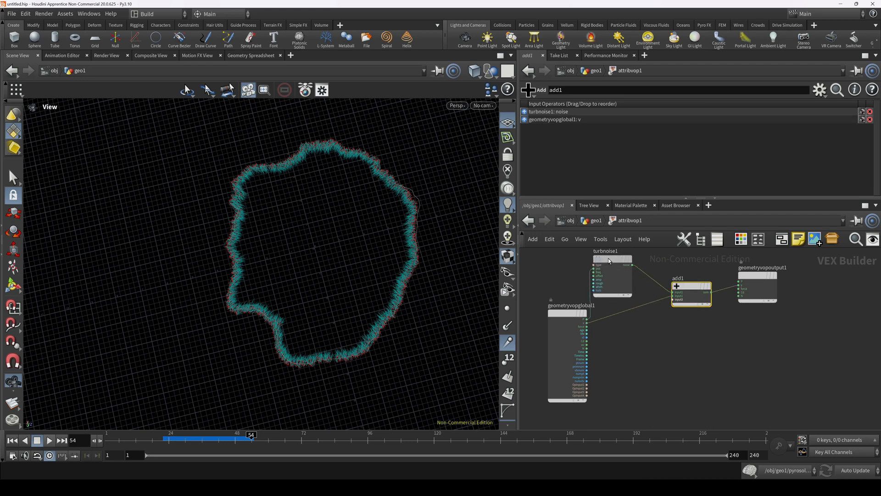
Set the turbulent noise amplitude to 78 and its frequency to 0.3 on all three axes
scroll(572, 170, down, 3)
middle_drag(595, 120, 869, 101)
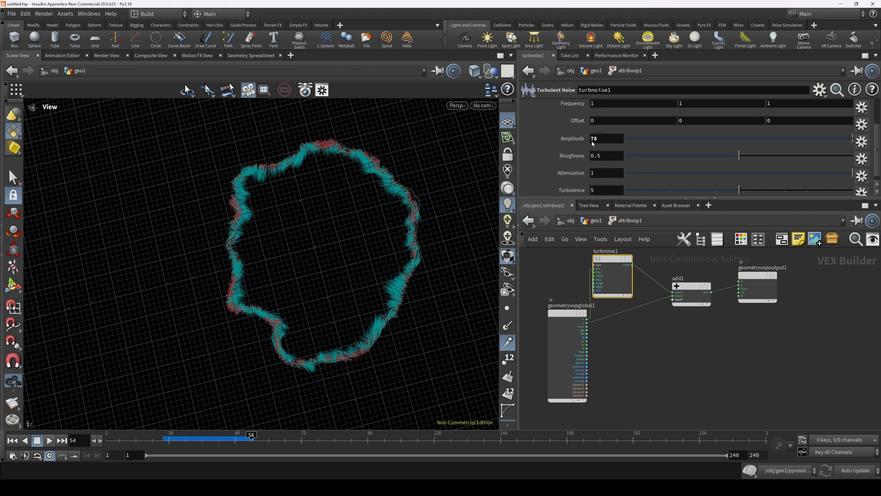
scroll(558, 171, up, 2)
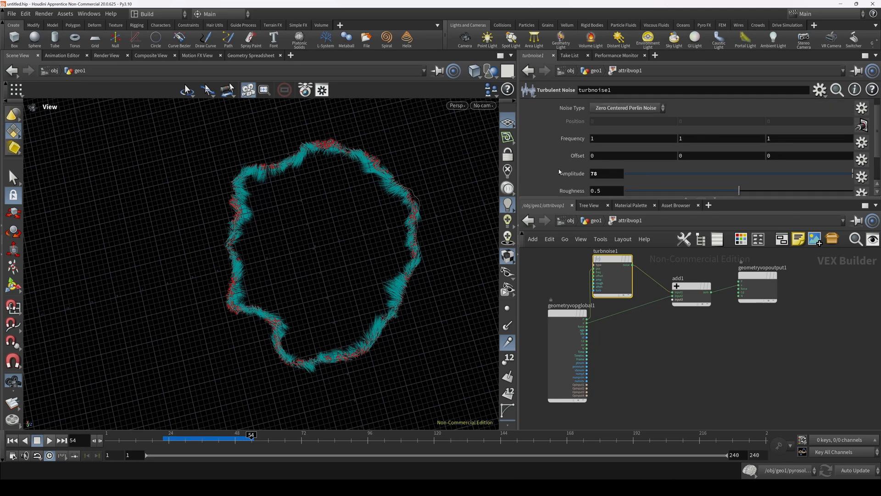
middle_drag(576, 138, 571, 163)
scroll(571, 164, down, 2)
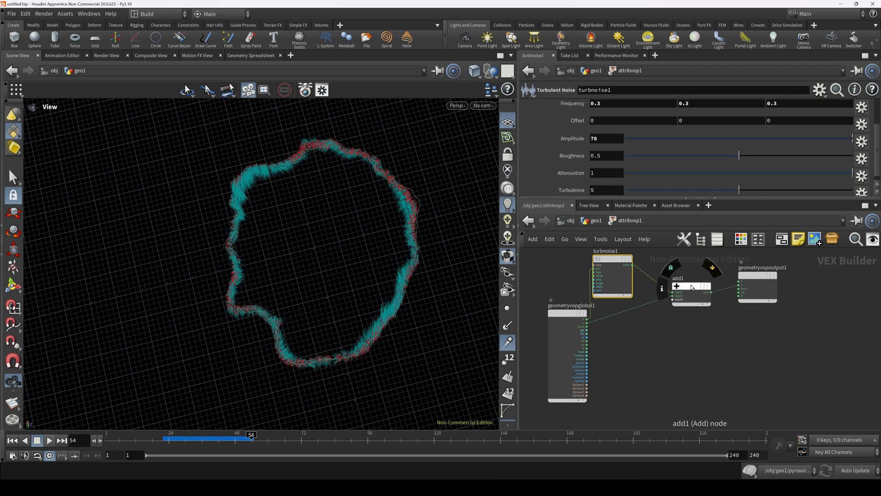
Spread out the nodes inside attribvop1 to make room between turbnoise1 and add1
drag(688, 286, 694, 332)
drag(750, 272, 781, 306)
drag(563, 312, 545, 338)
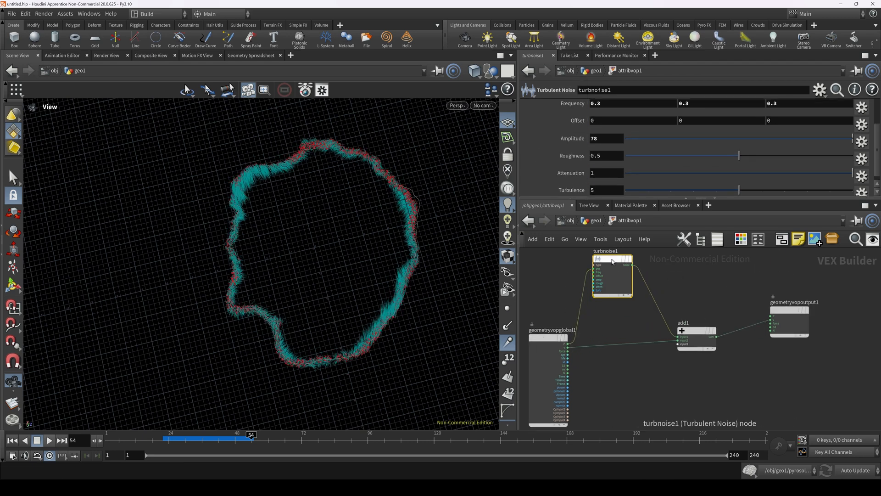
drag(613, 262, 585, 262)
drag(694, 329, 710, 343)
drag(586, 262, 594, 267)
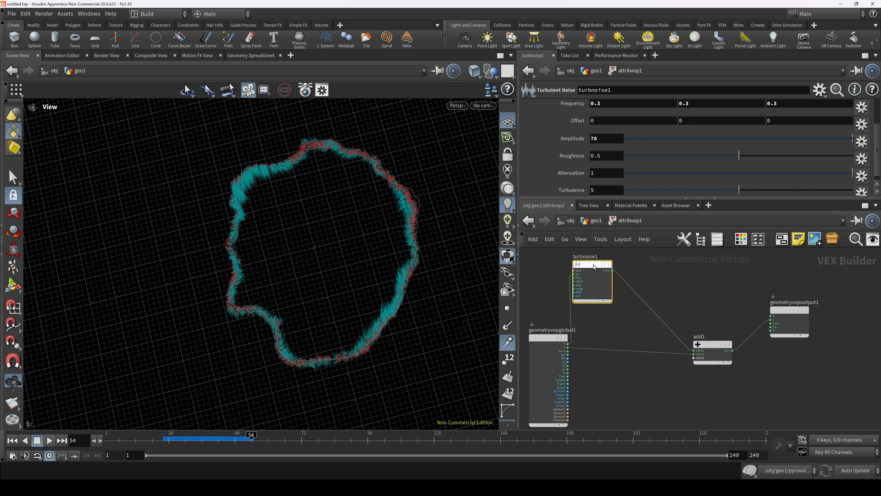
Insert a Fit Range node between turbnoise1 and add1
click(644, 271)
key(Tab)
text(fit)
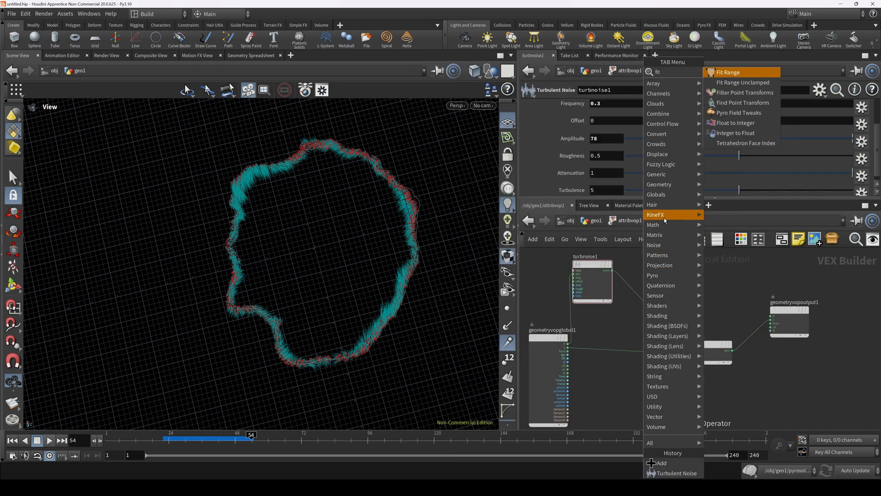
click(737, 74)
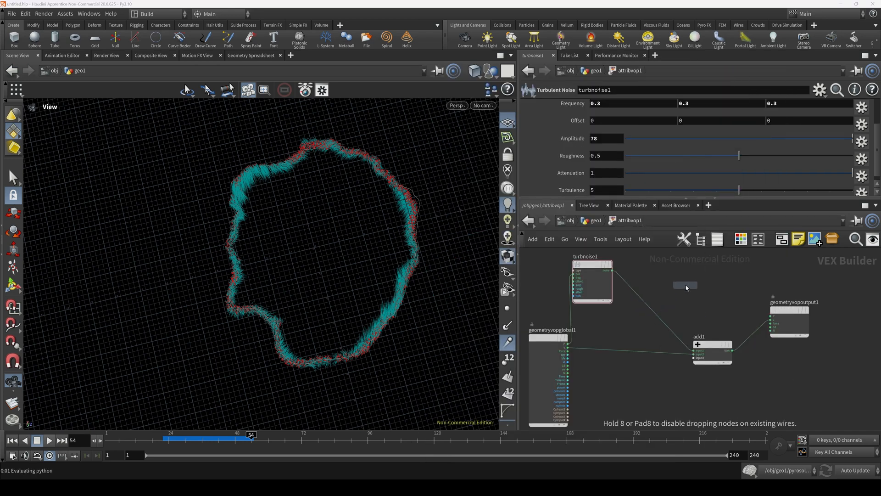
click(686, 285)
drag(683, 292, 663, 308)
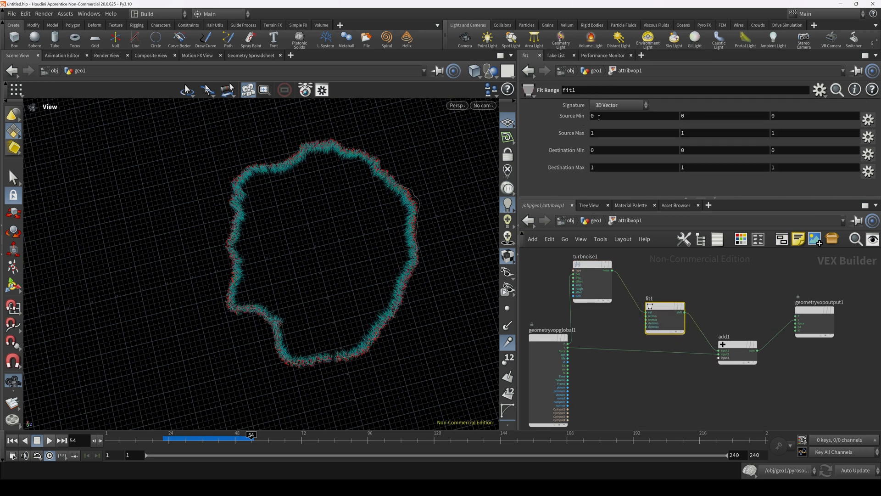
Set the Fit Range source minimum to -1 and destination maximum to 4 on all three axes
text(-1)
key(Tab)
key(Tab)
key(Tab)
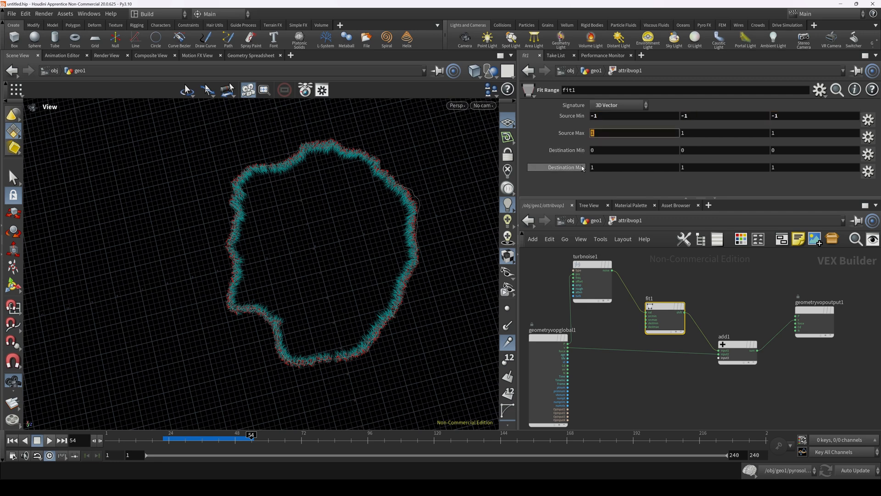
click(608, 170)
text(4)
key(Tab)
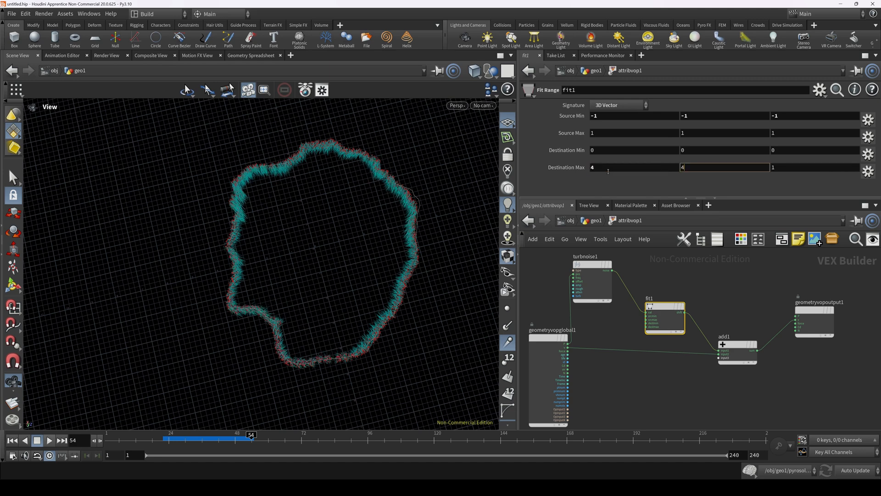
text(4)
key(Tab)
text(4)
key(Tab)
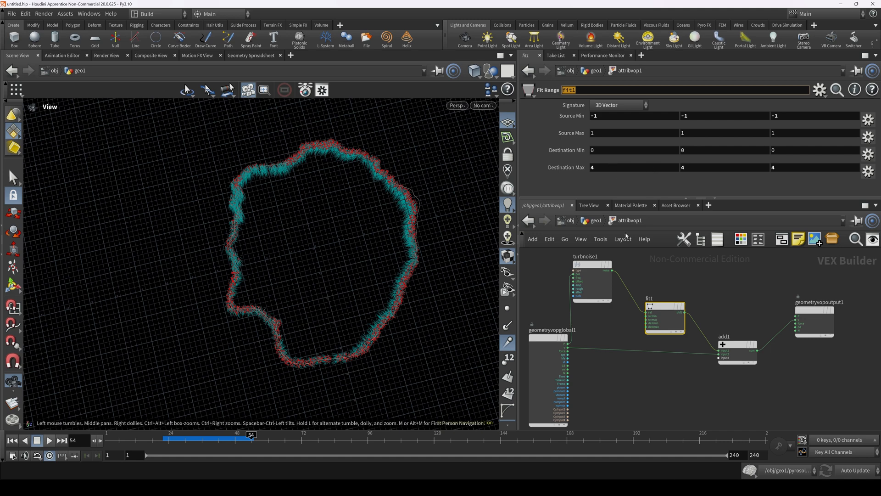
Set the turbulent noise roughness to about 0.794 and turbulence to 6, checking the velocity vectors from the side
click(592, 266)
scroll(663, 161, down, 3)
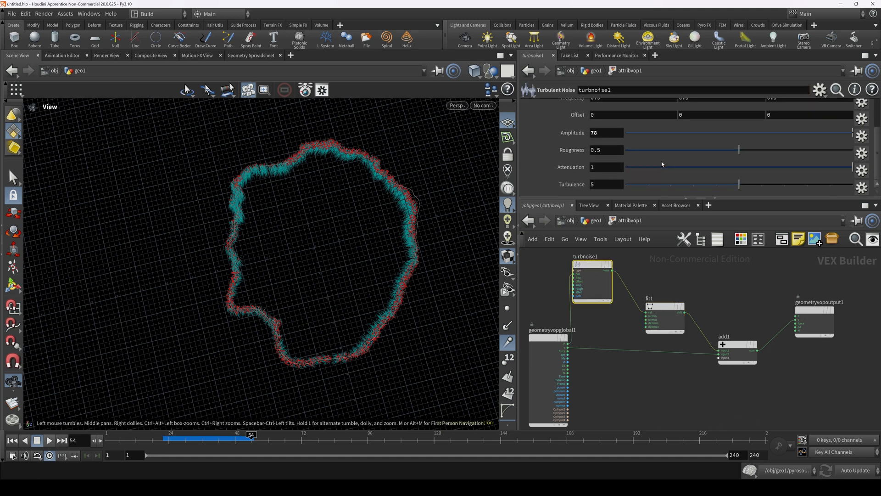
drag(770, 151, 816, 155)
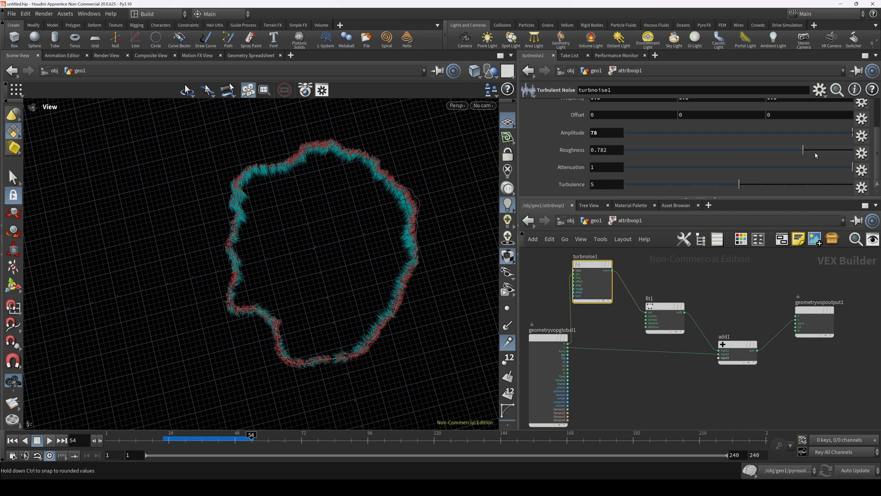
middle_drag(600, 133, 630, 143)
drag(736, 191, 761, 186)
drag(250, 179, 401, 299)
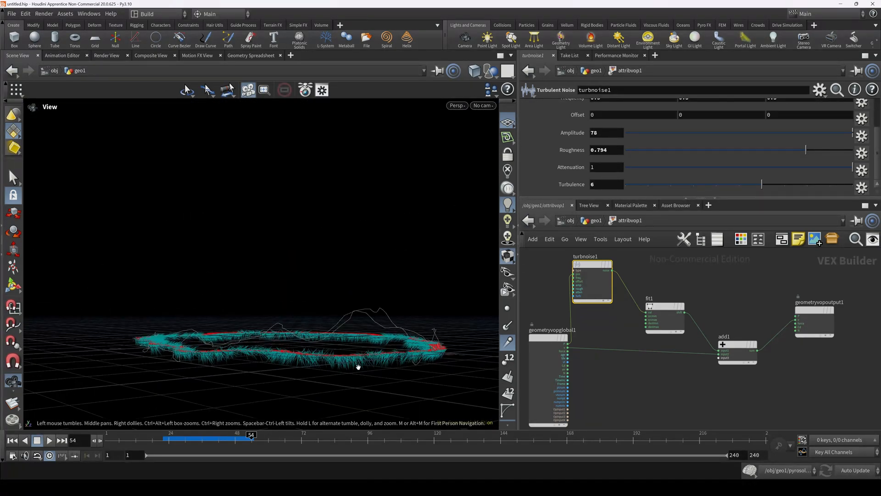
drag(371, 351, 342, 333)
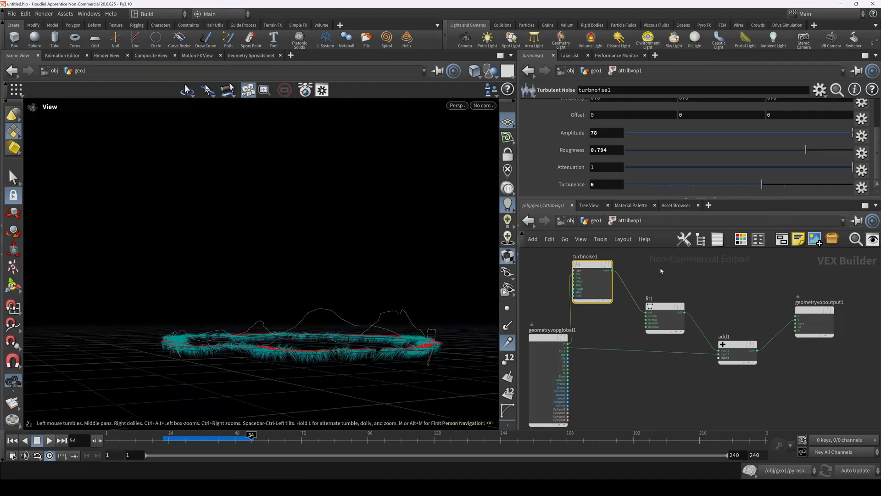
Return to the geo1 network and connect the attribvop1 output to the first input of pyrosource1
click(595, 220)
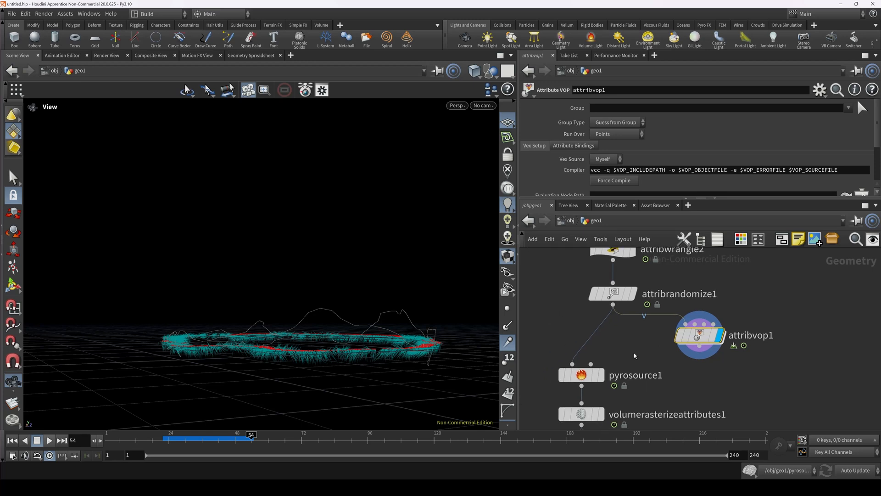
click(699, 346)
click(573, 364)
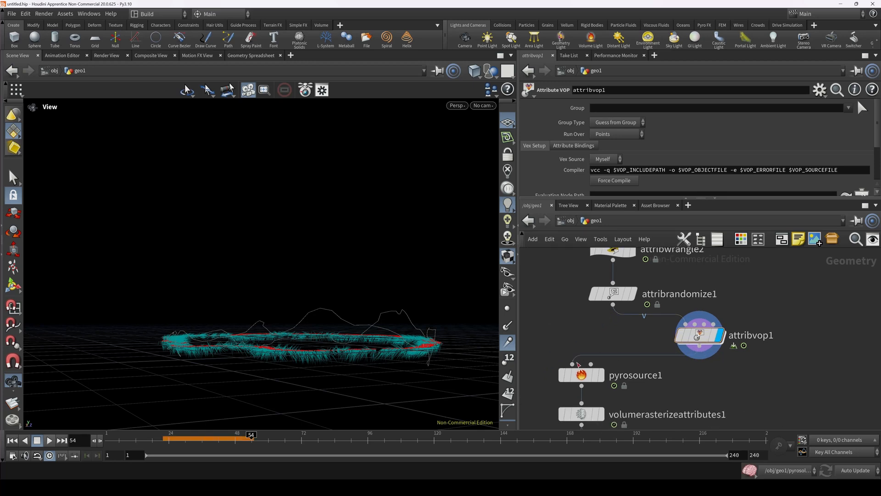
Display the pyrosolver1 node and move the timeline to frame 22
middle_drag(638, 380, 659, 308)
scroll(630, 339, down, 4)
scroll(611, 366, up, 4)
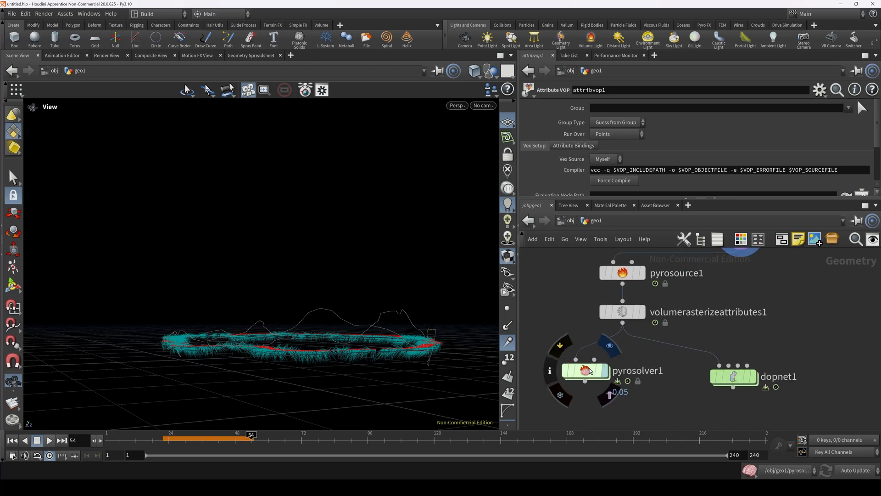
click(606, 370)
click(164, 441)
drag(273, 313, 315, 333)
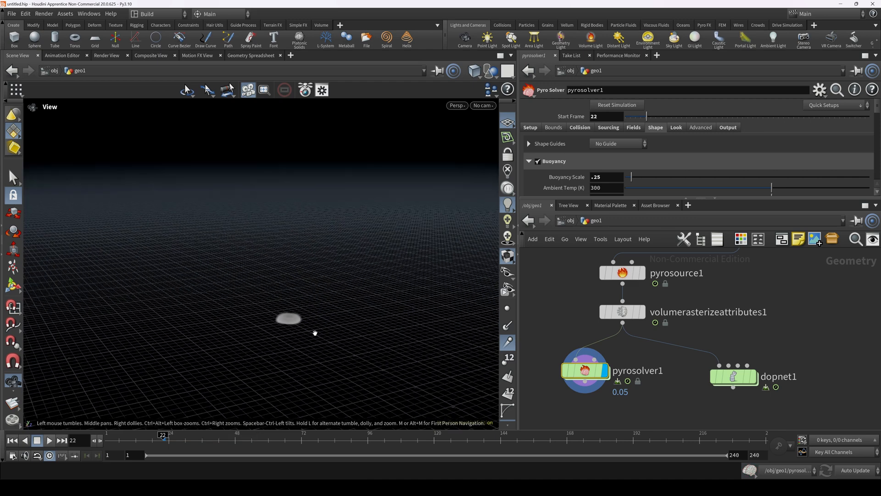
Play the smoke simulation from the start frame, stop it, and inspect the ring's shape from several angles
click(49, 440)
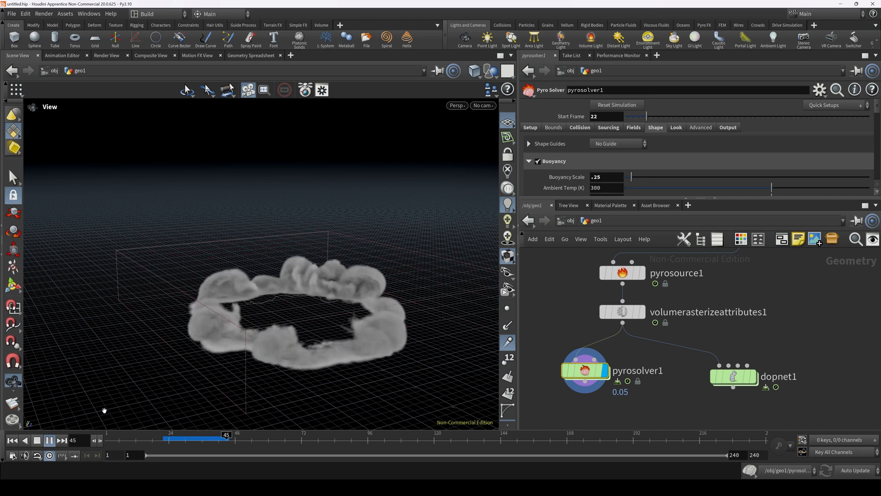
click(37, 441)
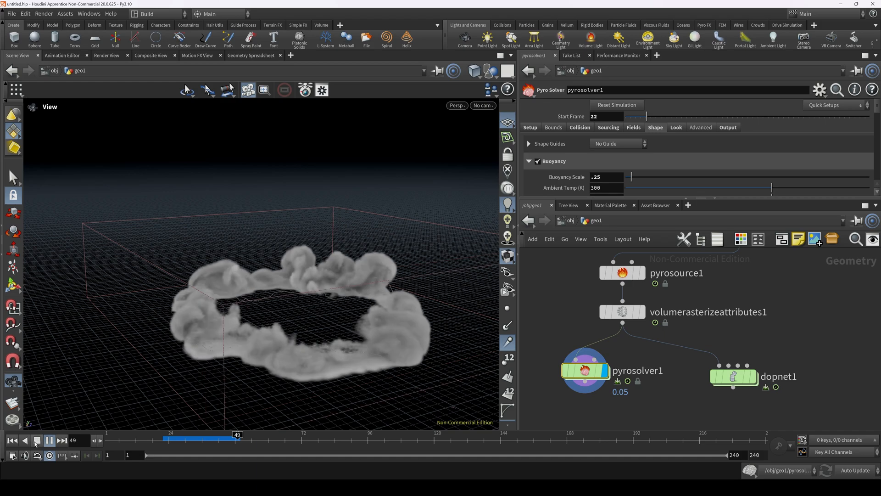
drag(413, 337, 263, 311)
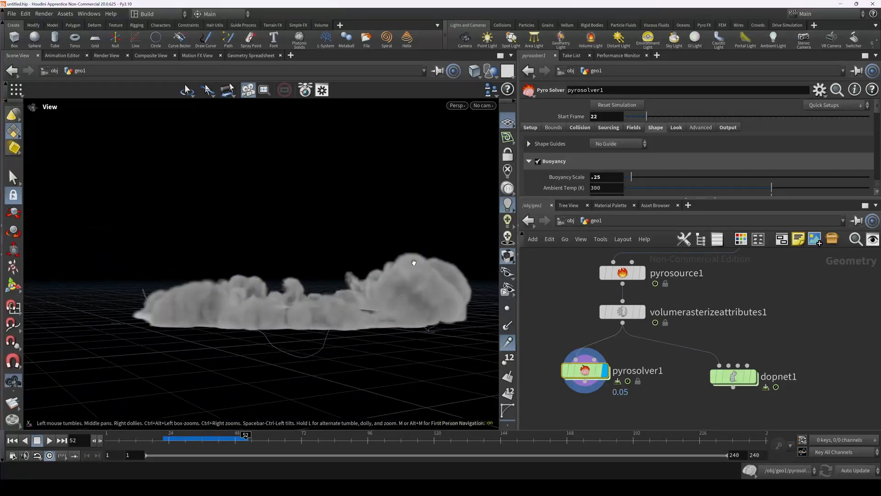
drag(394, 252, 305, 309)
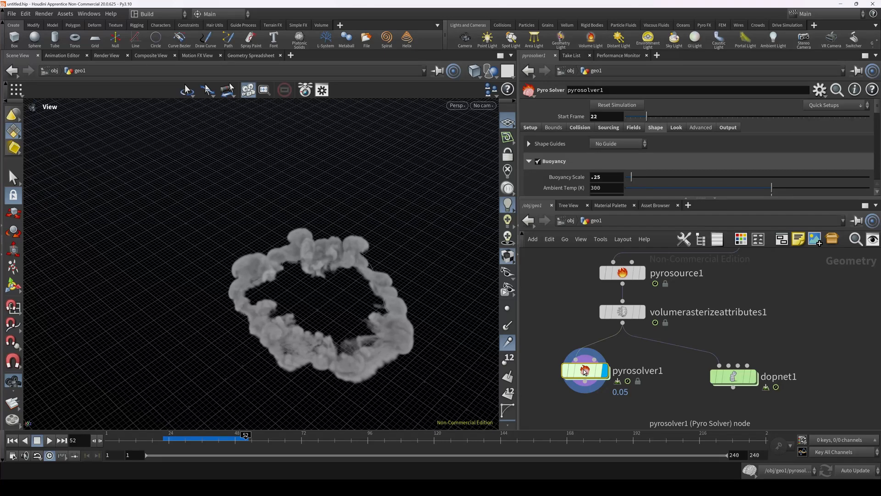
Set the pyro solver's voxel size to 0.01 and return to frame 22 to view the source up close
drag(562, 199, 562, 267)
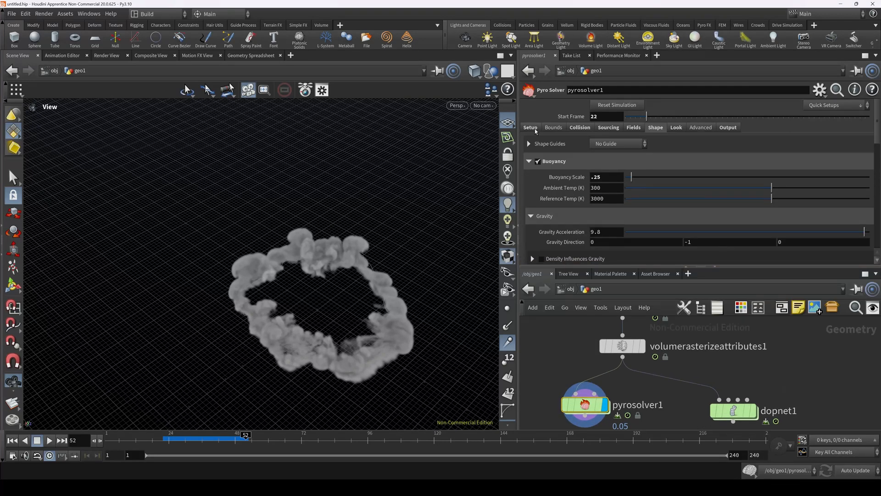
click(532, 129)
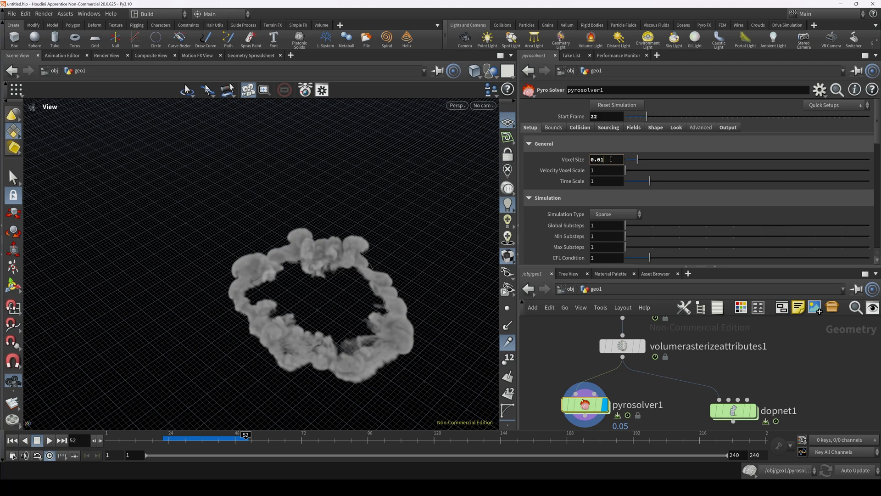
key(Tab)
click(162, 443)
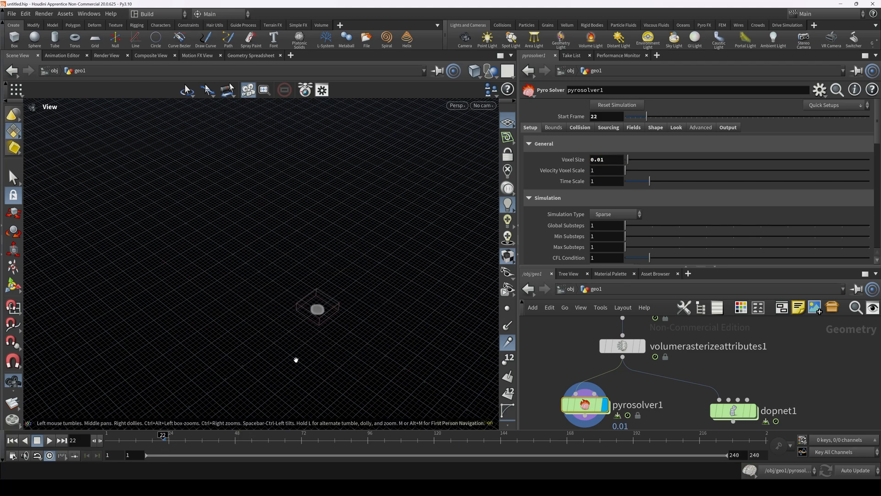
middle_drag(317, 345, 258, 301)
right_drag(259, 300, 455, 301)
middle_drag(455, 301, 473, 317)
Set the pyro solver's cache memory limit to 75000 MB
scroll(559, 192, down, 7)
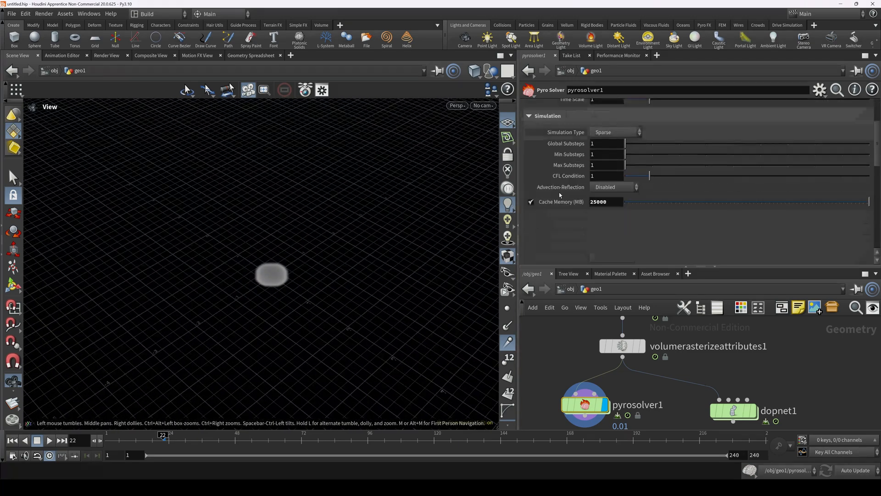
scroll(584, 208, up, 3)
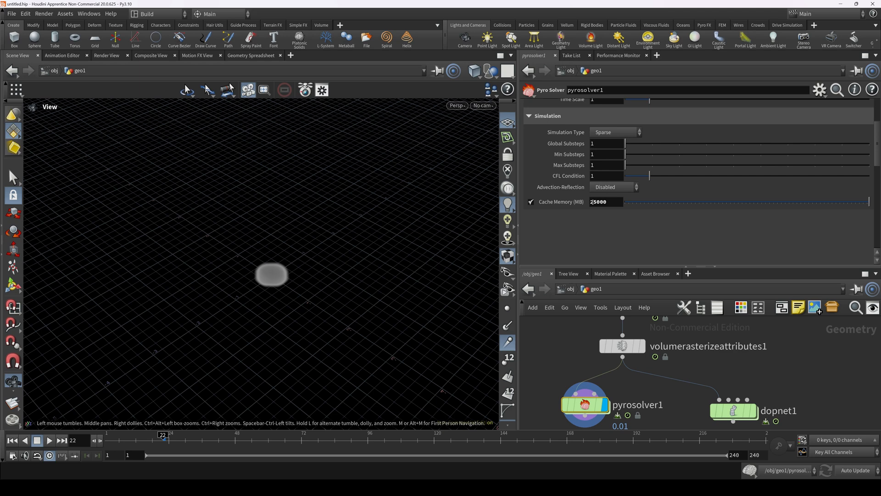
drag(593, 202, 587, 201)
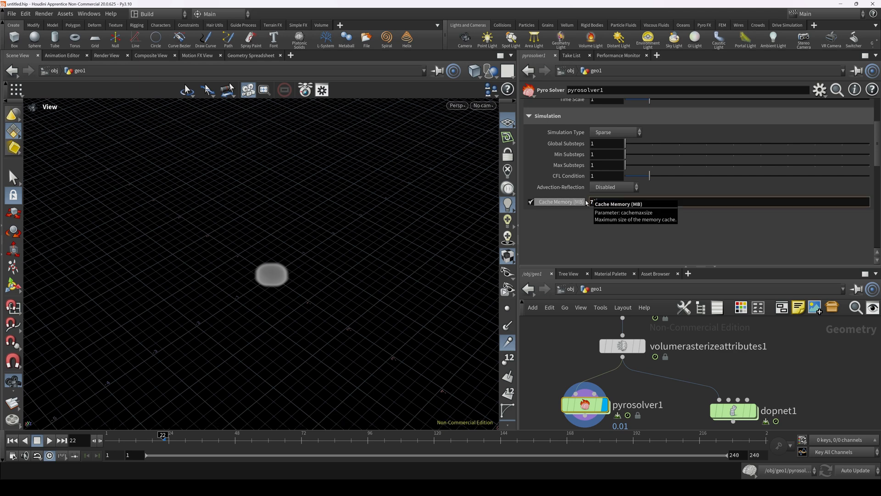
text(7)
key(Return)
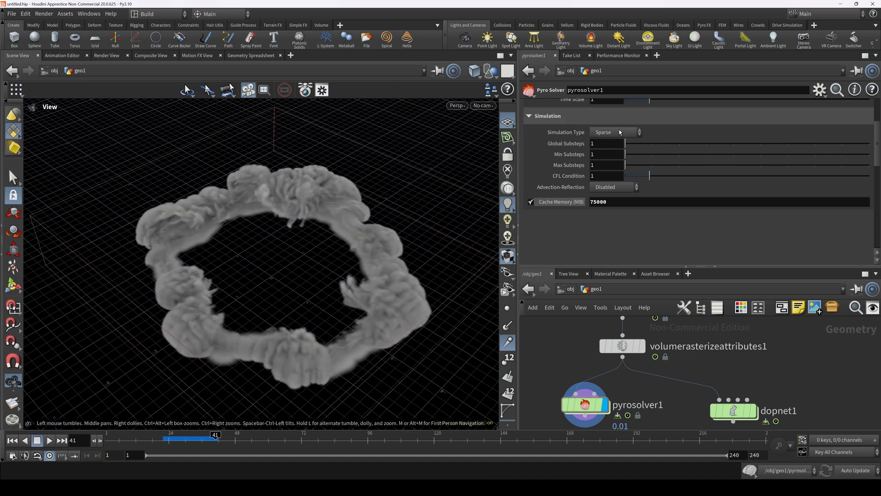
Examine the high-resolution smoke ring at frame 41 up close and from several angles
drag(264, 284, 354, 246)
scroll(370, 317, up, 4)
scroll(296, 282, up, 4)
drag(296, 282, 65, 304)
scroll(103, 294, down, 8)
drag(216, 288, 258, 250)
scroll(298, 238, up, 4)
drag(316, 279, 342, 327)
scroll(370, 291, down, 5)
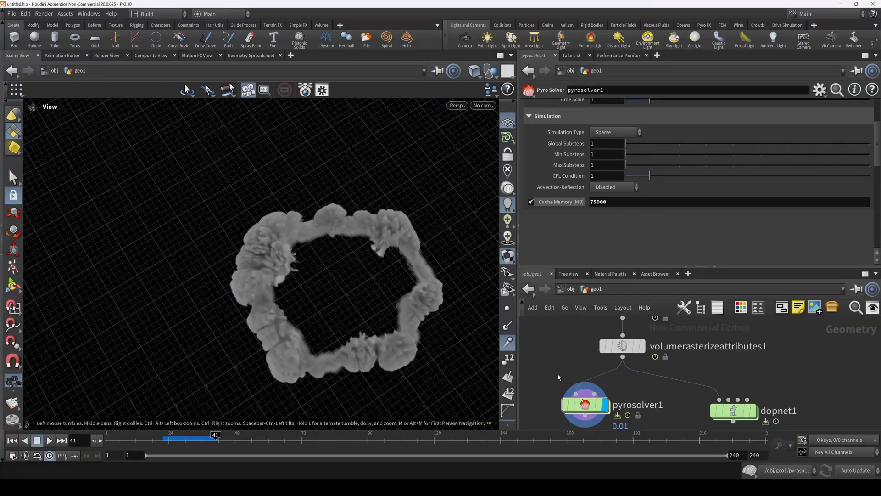
Add a Pyro Bake Volume node, connect the pyrosolver1 output to it, and display it
middle_drag(550, 426, 576, 385)
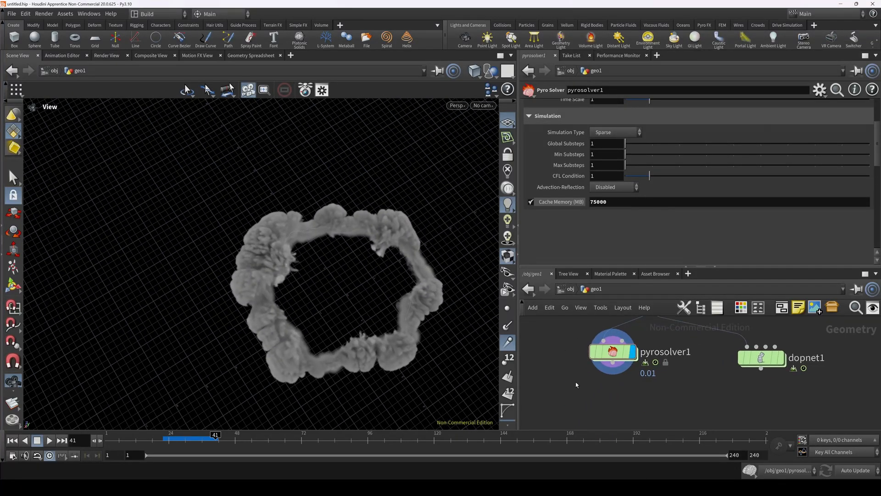
key(Tab)
text(pyrob)
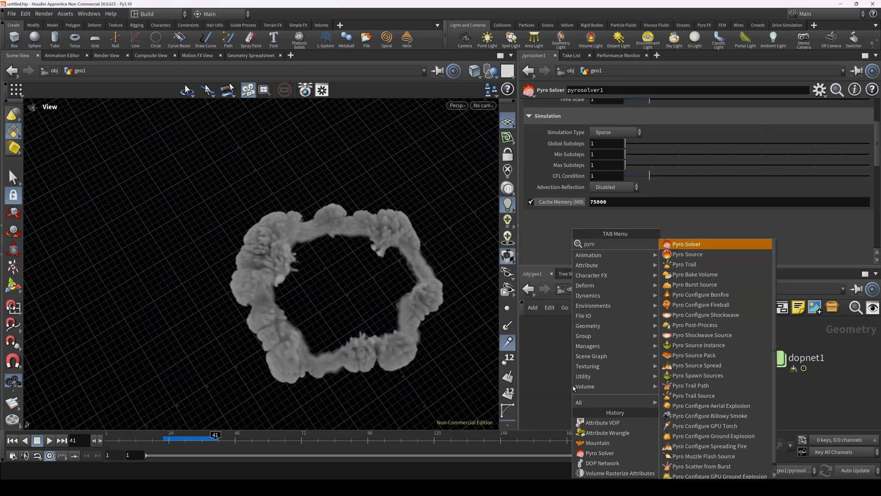
key(Return)
click(574, 387)
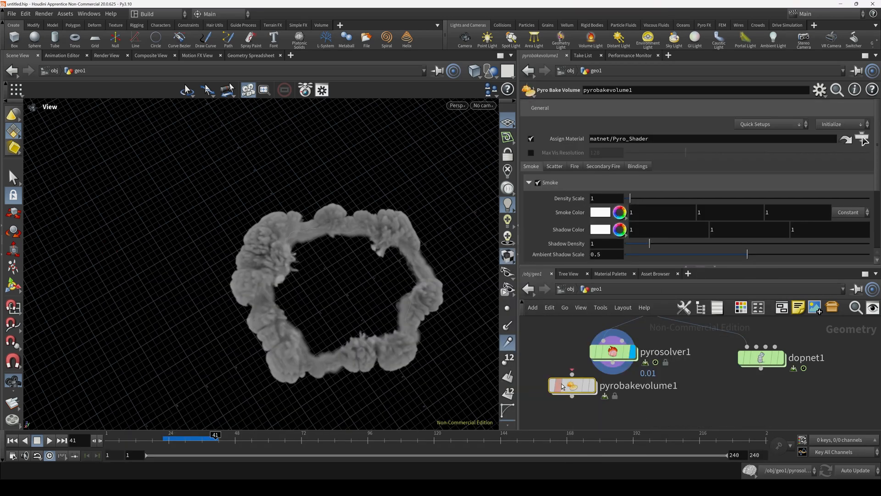
drag(614, 363, 572, 398)
click(592, 385)
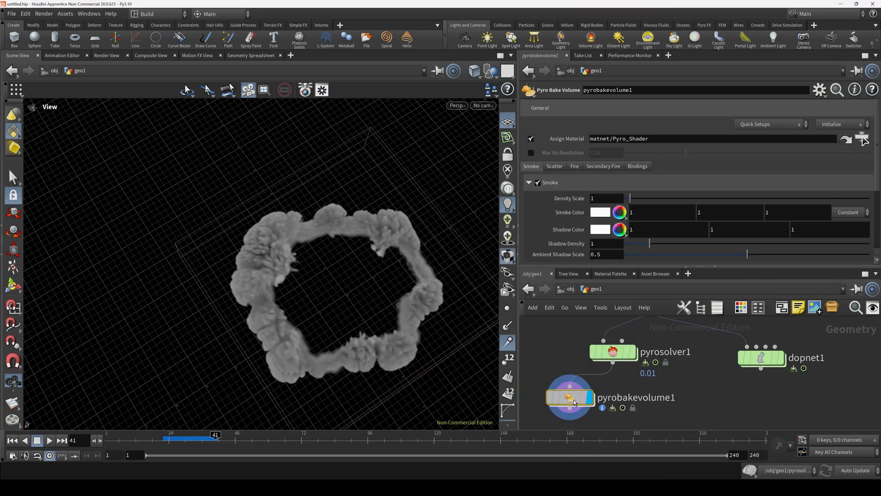
Darken the bake volume's smoke color to 0.05 grey and set its shadow density to 0.489
drag(391, 323, 416, 320)
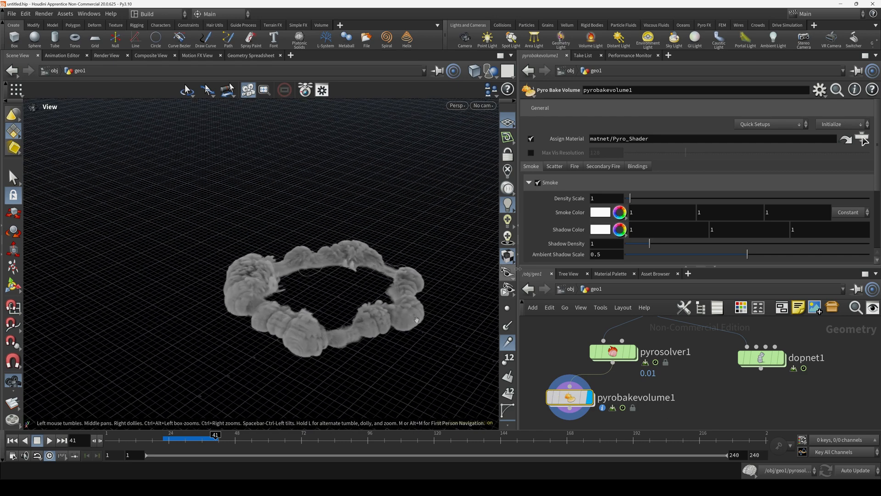
click(601, 212)
click(622, 195)
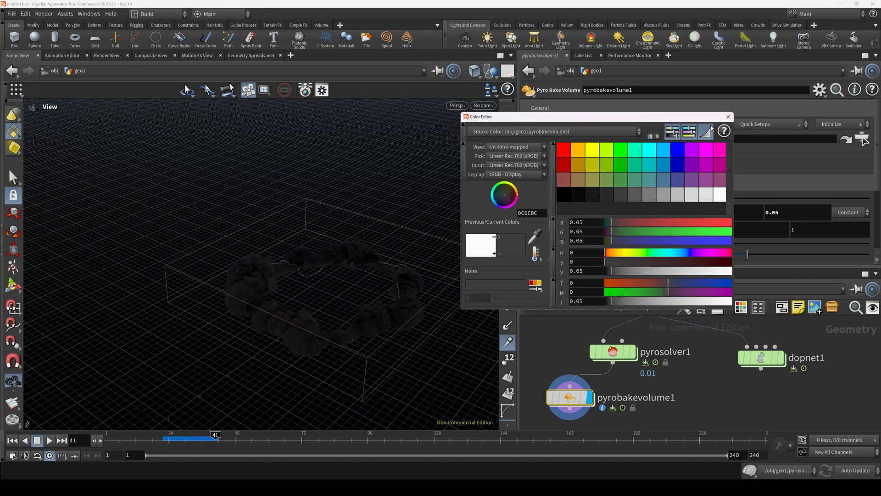
click(728, 118)
scroll(615, 207, down, 1)
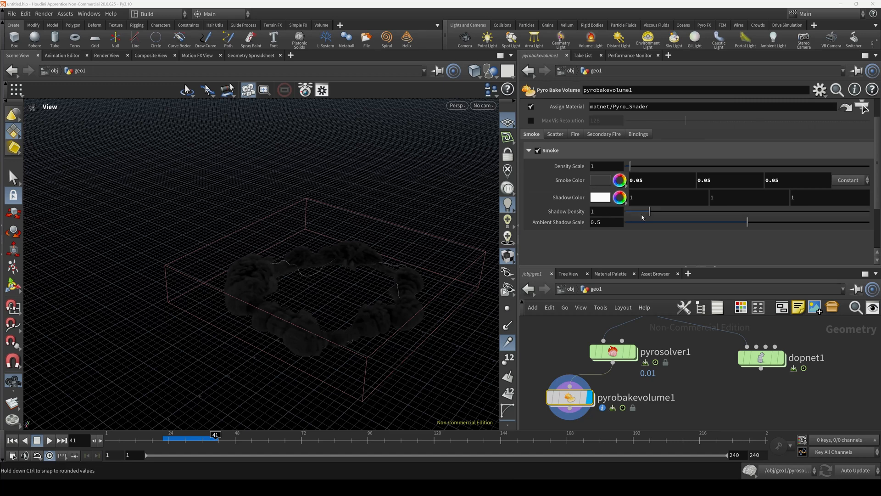
mouse_move(628, 214)
mouse_down()
mouse_move(724, 214)
mouse_move(630, 214)
mouse_move(654, 217)
mouse_up()
scroll(562, 147, up, 1)
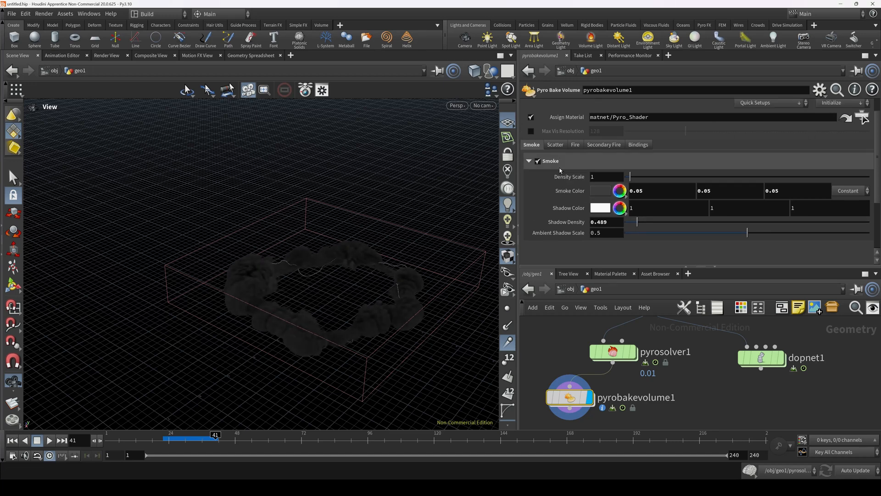
right_drag(301, 291, 434, 291)
drag(435, 291, 317, 297)
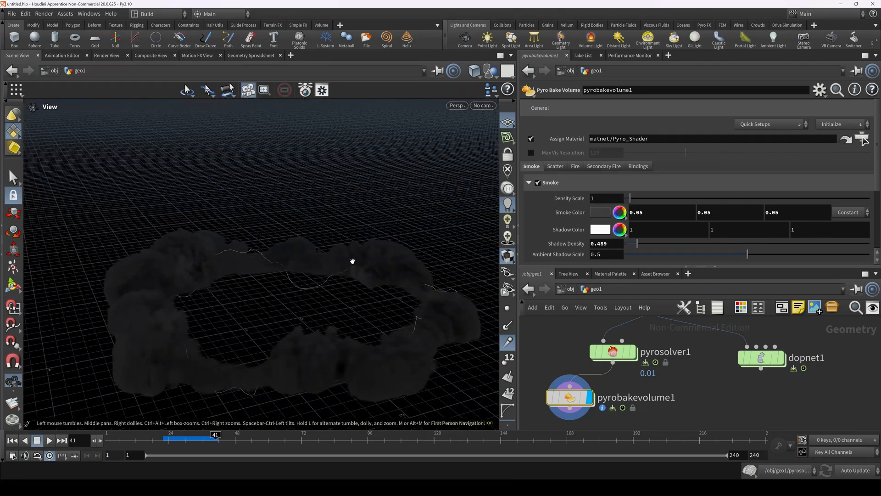
Go up to the object level, create a point light from a low viewpoint beside the ring, and unlock the view from it
click(569, 290)
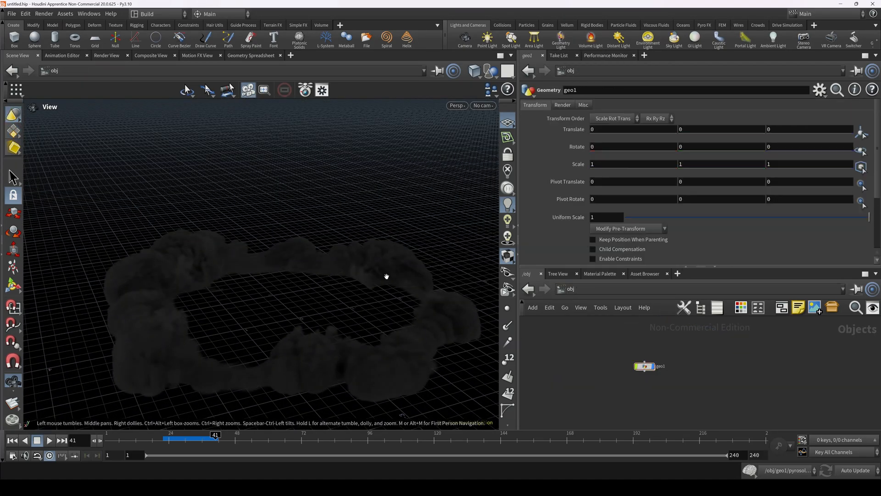
right_drag(386, 276, 343, 262)
drag(342, 263, 419, 242)
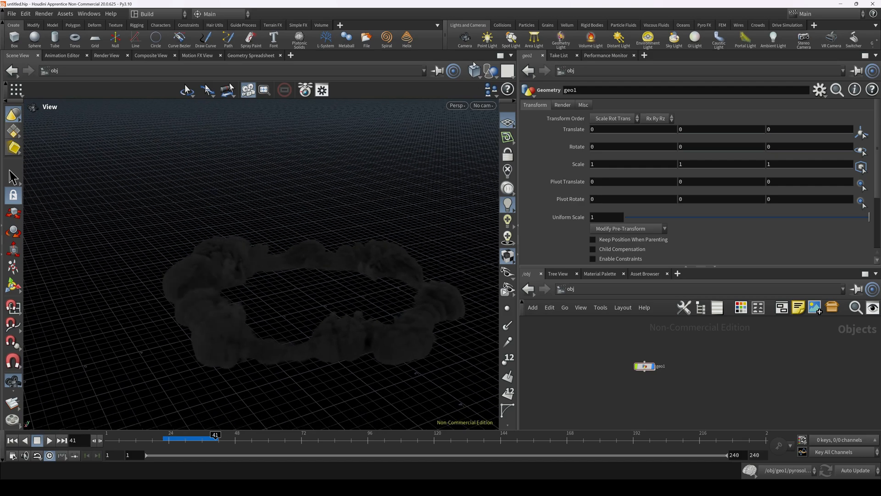
ctrl+click(487, 40)
drag(347, 225, 387, 181)
key(Return)
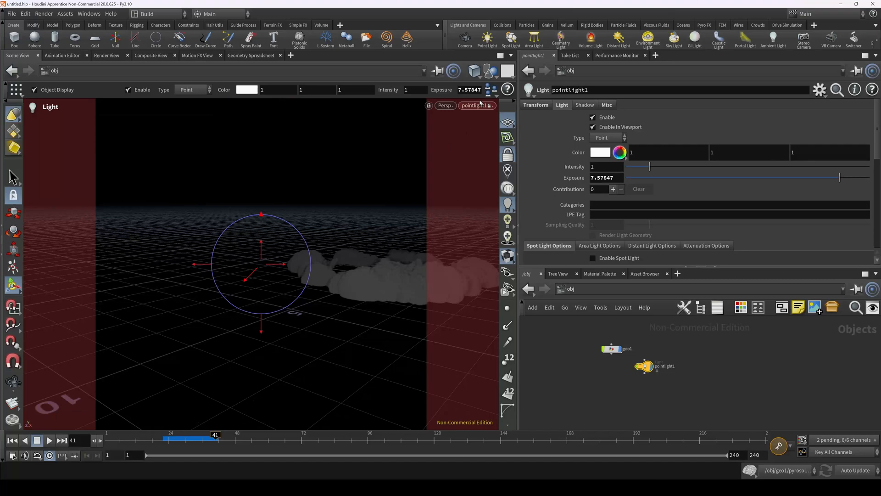
click(508, 156)
alt+drag(358, 209, 303, 197)
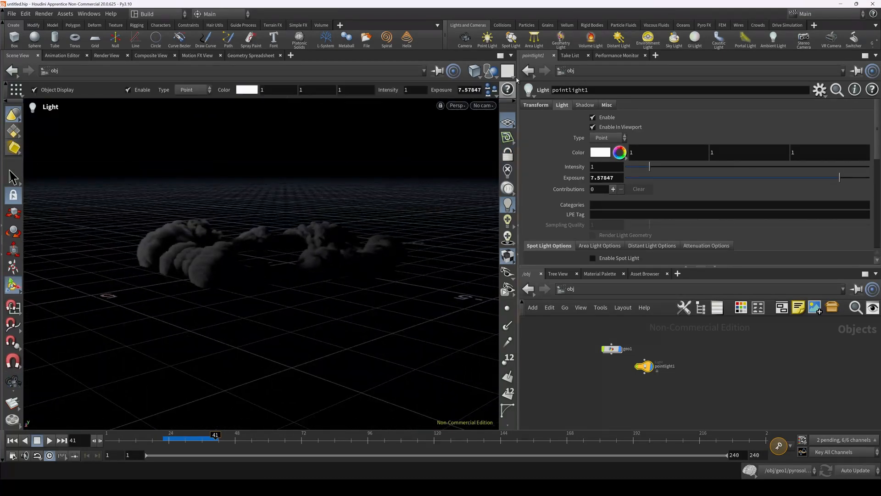
Create two more point lights from other viewpoints, one looking down on the ring, unlocking the view from each
ctrl+click(487, 39)
drag(310, 229, 311, 294)
click(507, 155)
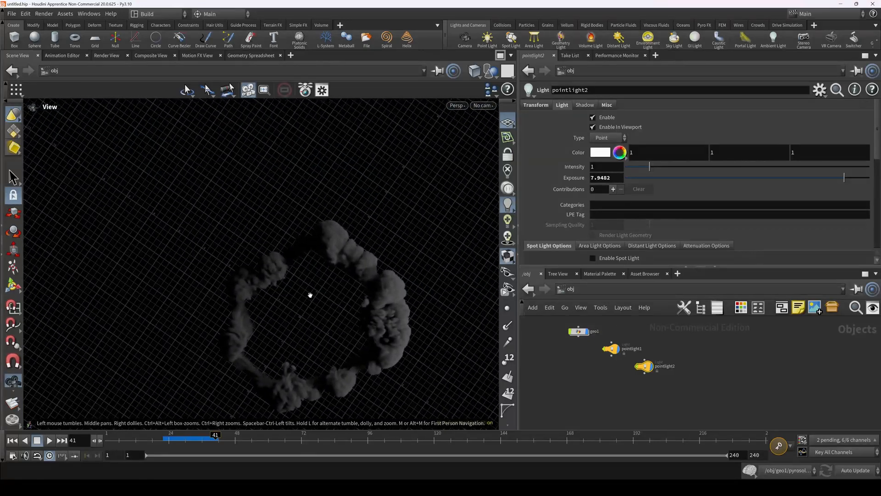
ctrl+click(487, 39)
click(578, 361)
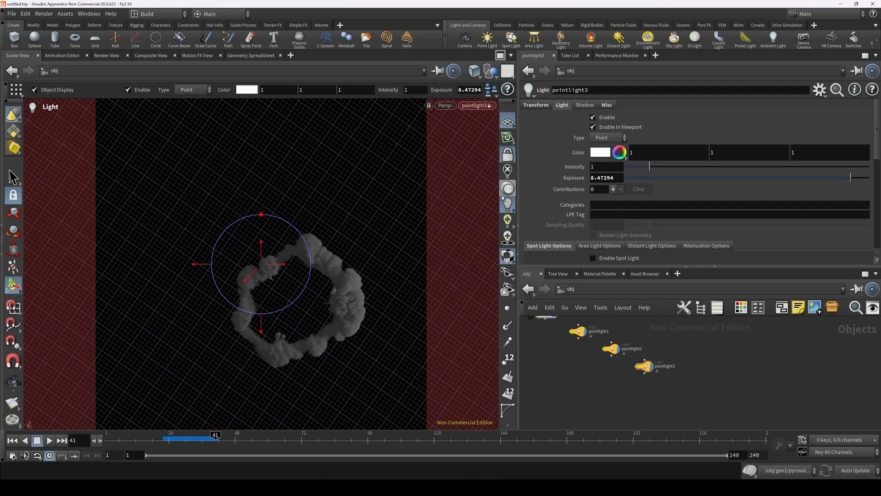
click(510, 162)
alt+drag(337, 244, 329, 357)
alt+middle_drag(330, 357, 310, 335)
Enter geo1 and duplicate pyrobakevolume1 as a second displayed branch below pyrosolver1
middle_drag(546, 358, 582, 404)
scroll(586, 369, up, 5)
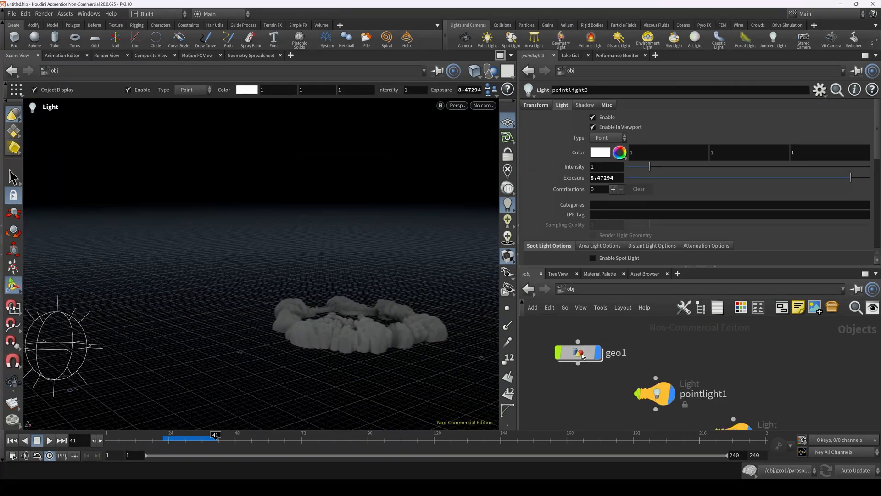
double_click(581, 354)
drag(390, 338, 414, 367)
alt+middle_drag(413, 368, 364, 363)
middle_drag(677, 388, 675, 362)
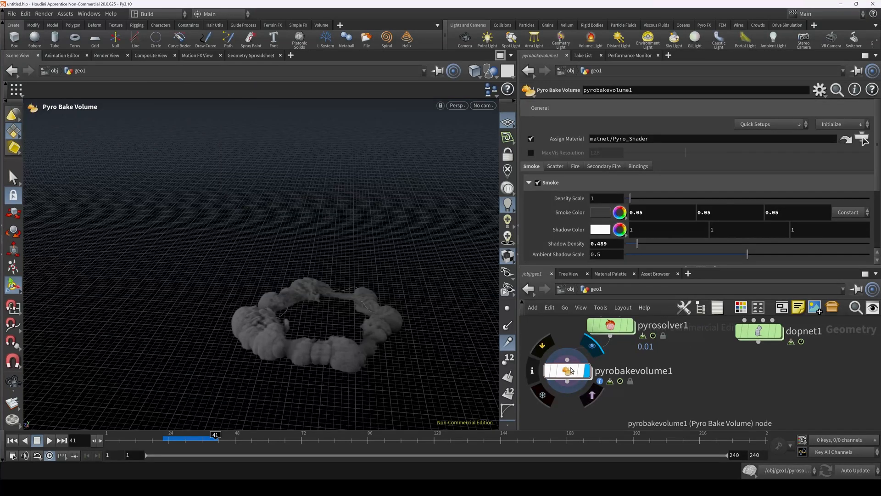
alt+drag(571, 368, 666, 406)
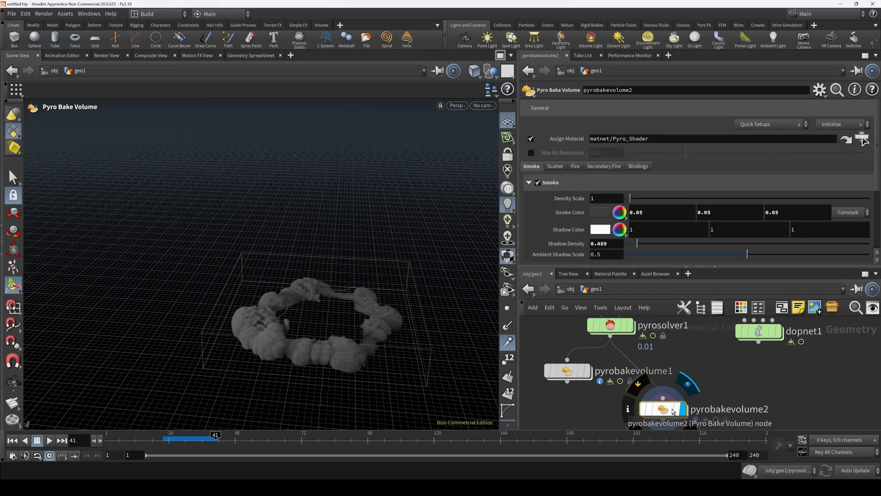
Enable fire shading on the pyrobakevolume2 node
click(575, 166)
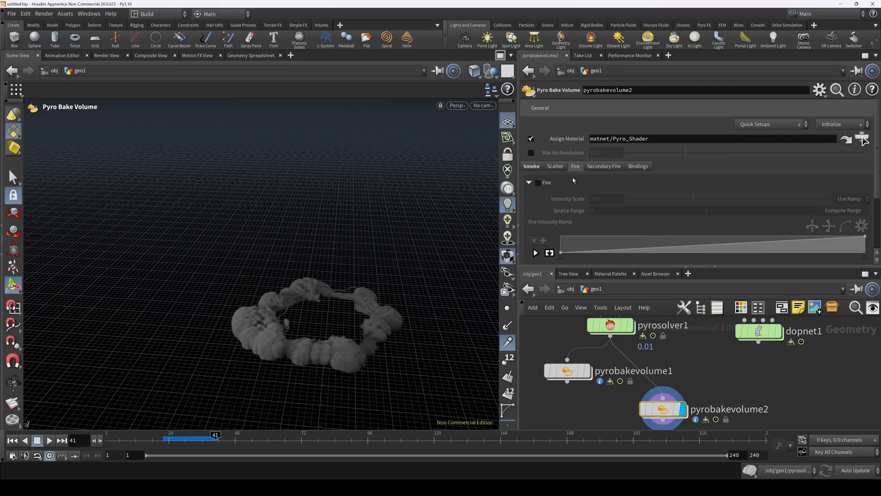
click(538, 183)
click(529, 183)
key(Escape)
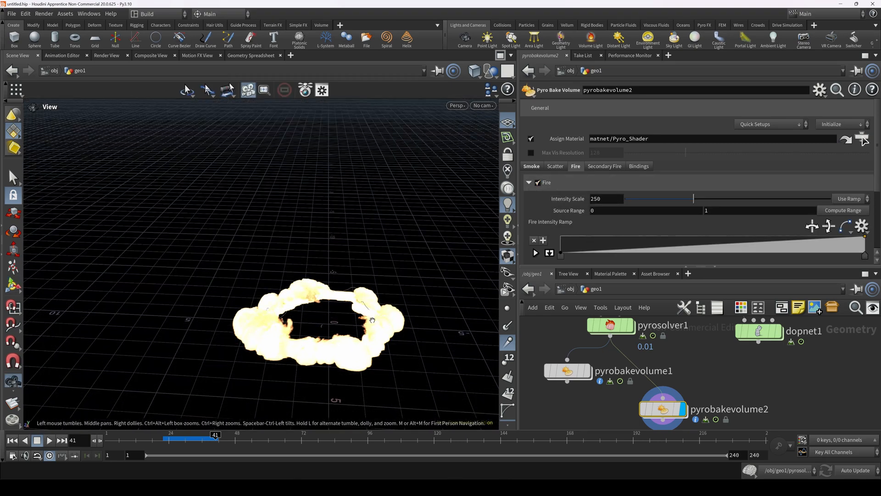
alt+middle_drag(372, 320, 353, 293)
Move the fire intensity ramp's first point close to the ramp's end so only the hottest areas glow
scroll(577, 222, down, 3)
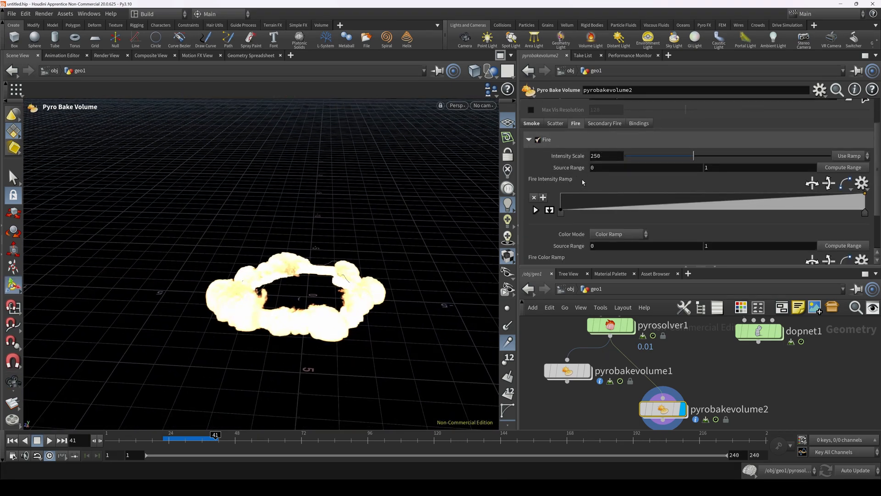
drag(560, 192, 669, 192)
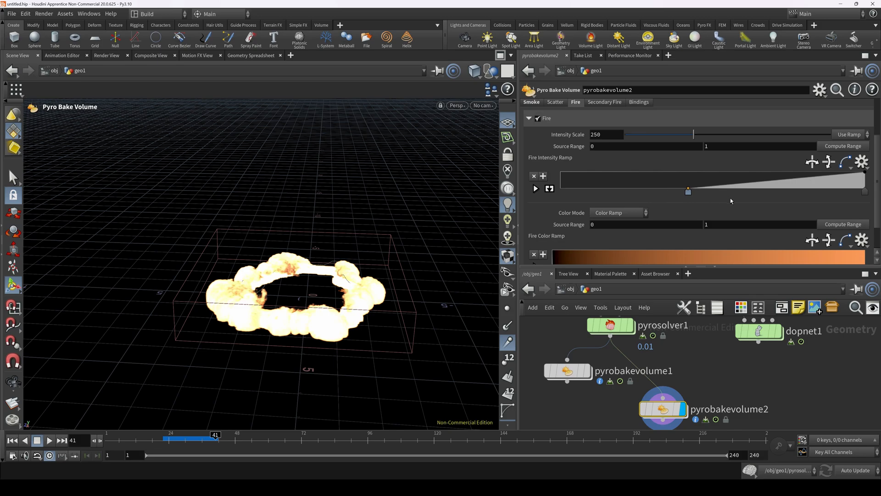
drag(731, 201, 840, 203)
key(Escape)
drag(405, 286, 351, 279)
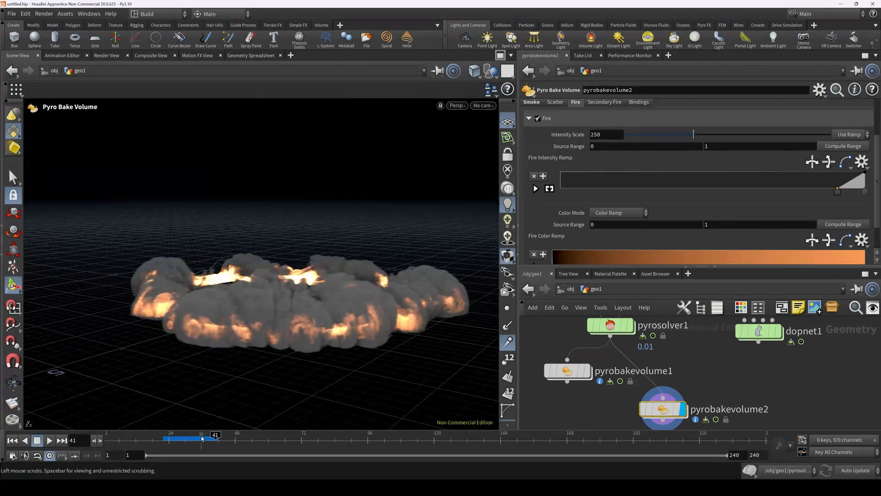
Advance the simulation to frame 49 and examine the burning ring from above
mouse_move(215, 440)
mouse_down()
mouse_move(178, 441)
mouse_move(231, 442)
mouse_up()
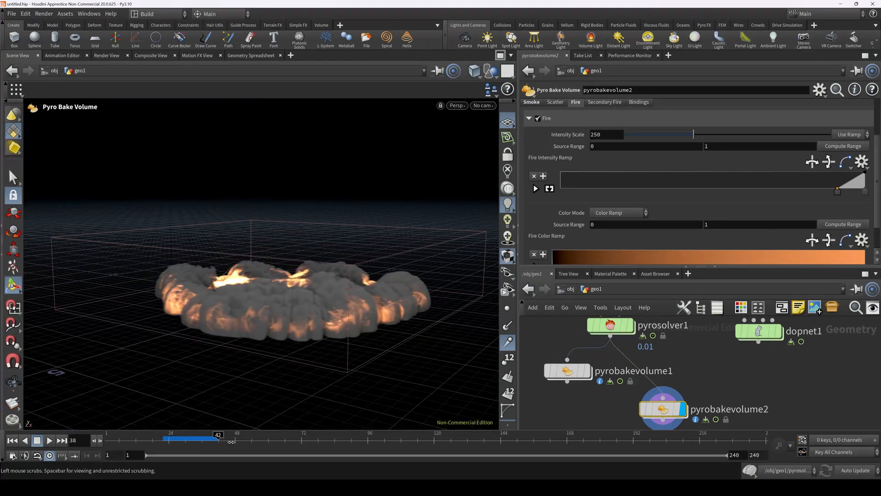
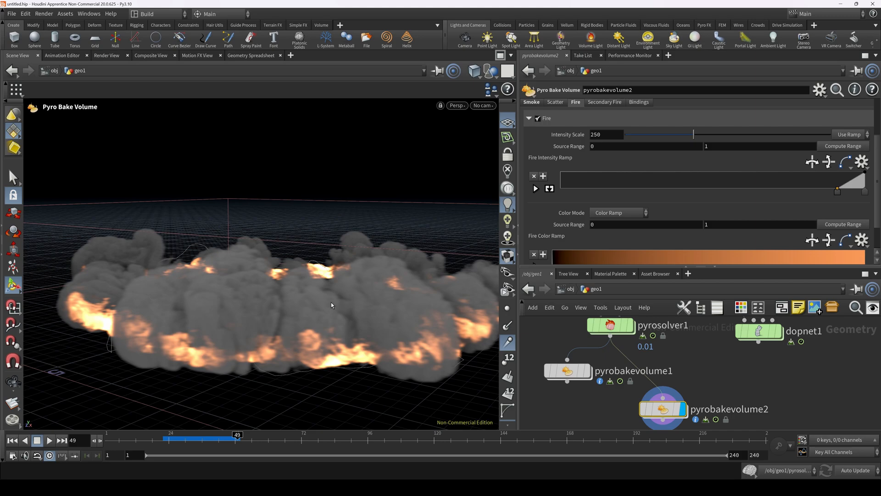
key(Escape)
drag(353, 274, 341, 321)
Display the volumerasterizeattributes1 node and view the rasterized source ring from above
scroll(600, 395, down, 8)
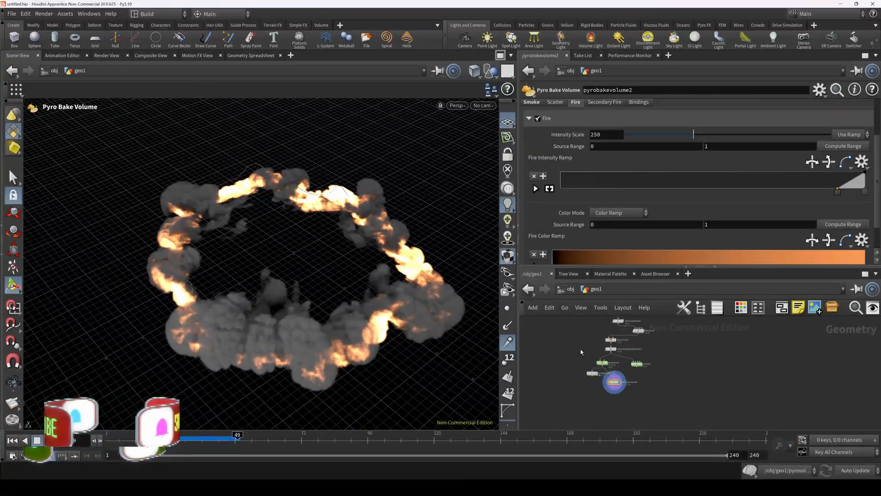
scroll(629, 381, up, 8)
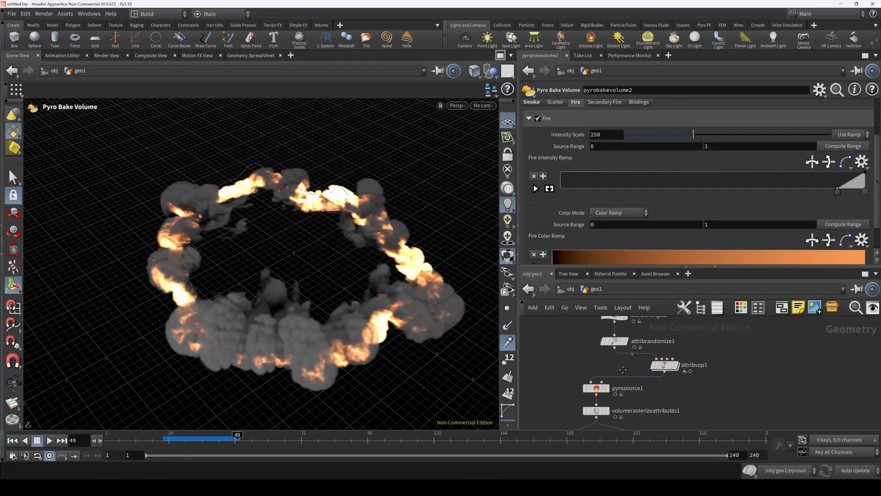
middle_drag(652, 360, 650, 294)
click(593, 380)
click(582, 380)
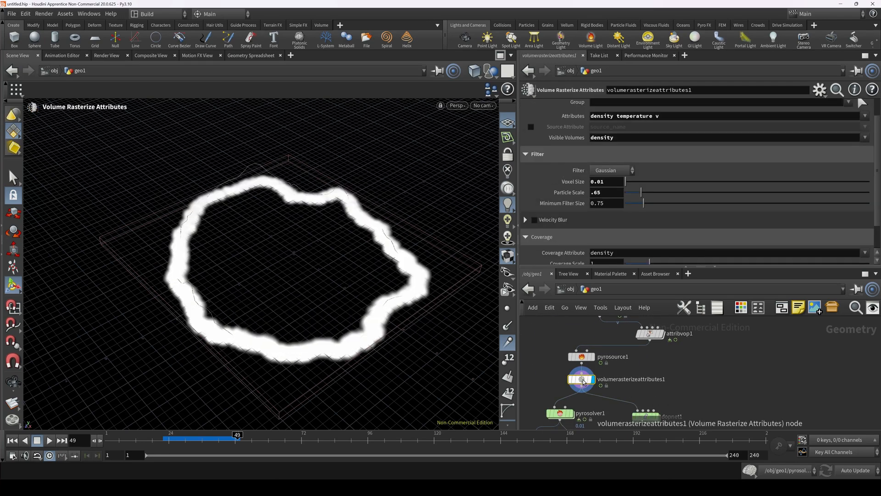
alt+drag(348, 332, 383, 330)
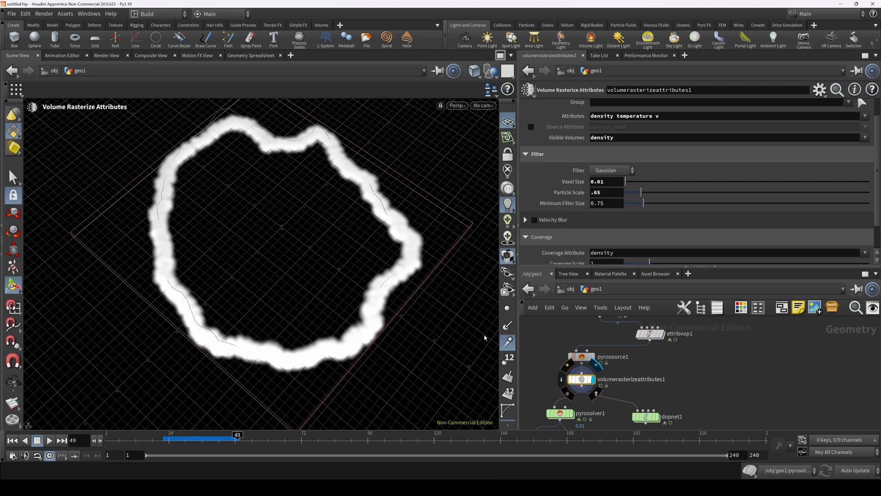
Move the solver, bake volume and dopnet1 nodes away from volumerasterizeattributes1 to free space in the network
scroll(663, 354, down, 2)
middle_drag(661, 390, 658, 346)
drag(550, 343, 665, 415)
drag(629, 355, 677, 398)
click(678, 401)
scroll(625, 352, up, 3)
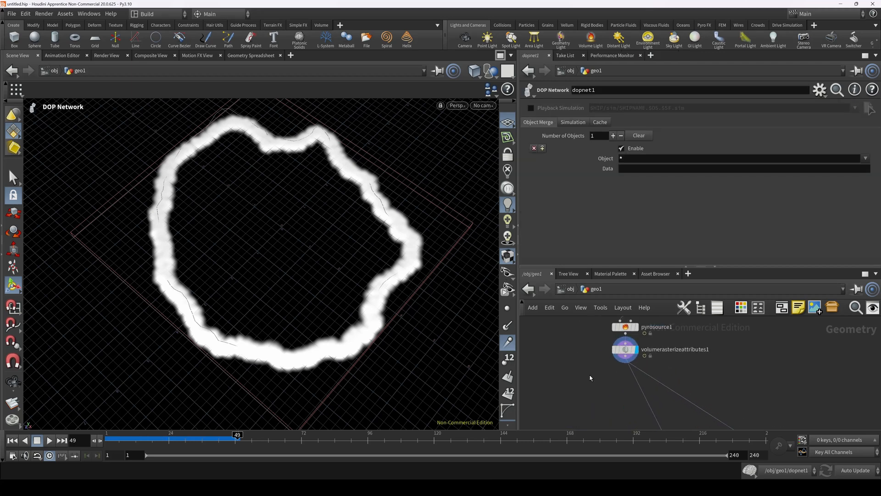
Add a Volume VOP node fed by volumerasterizeattributes1 and display it
middle_click(629, 352)
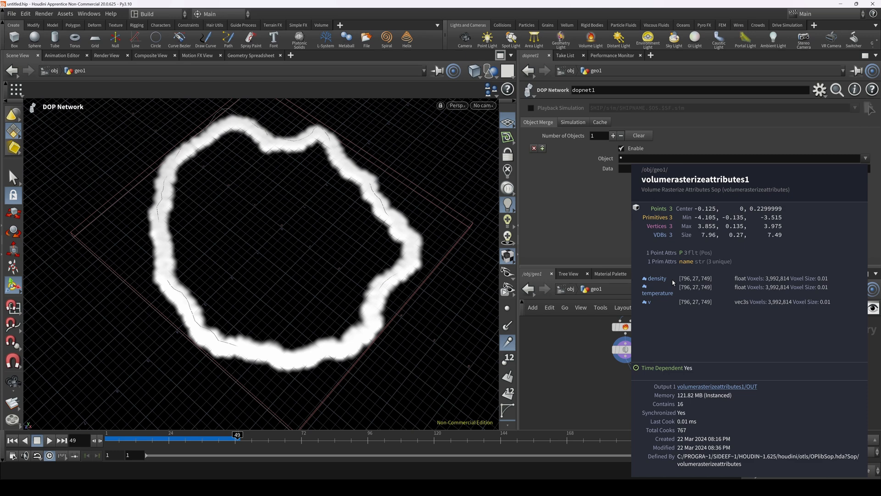
key(Tab)
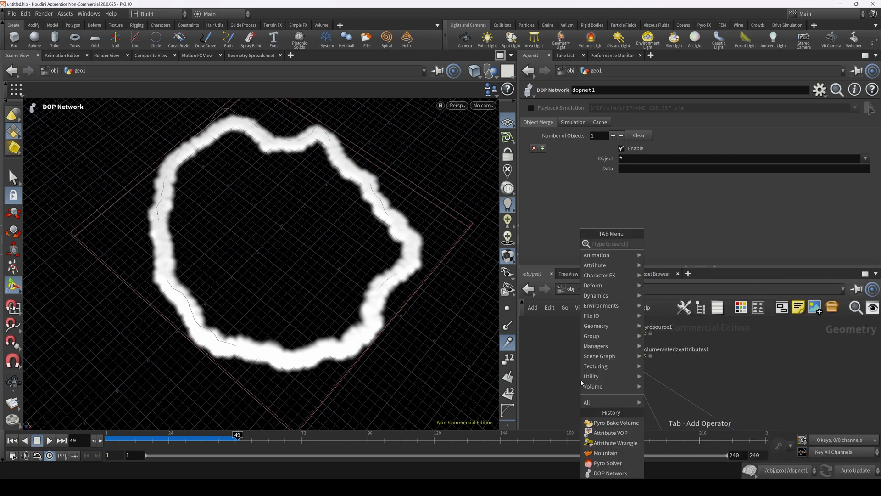
text(vo)
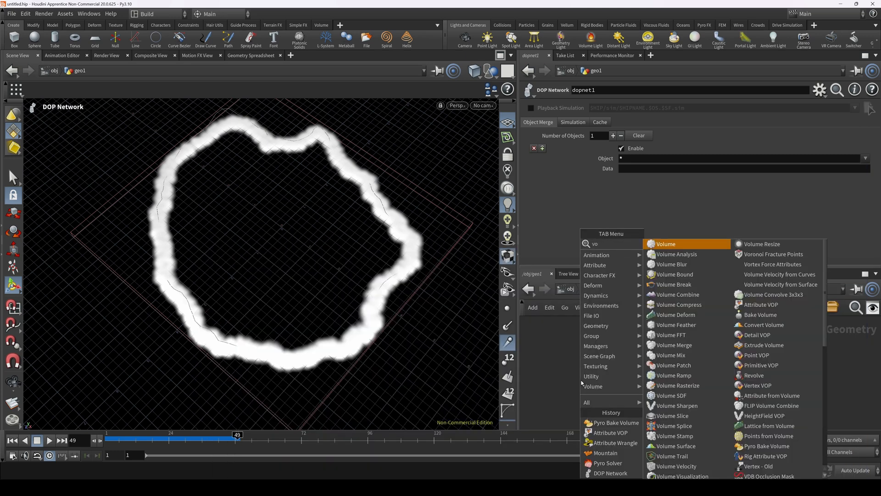
text(l)
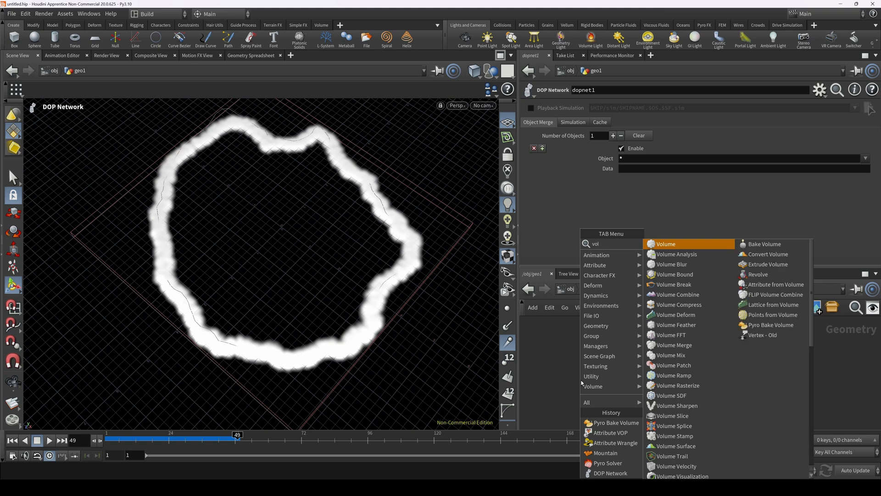
text(vop)
key(Return)
click(581, 380)
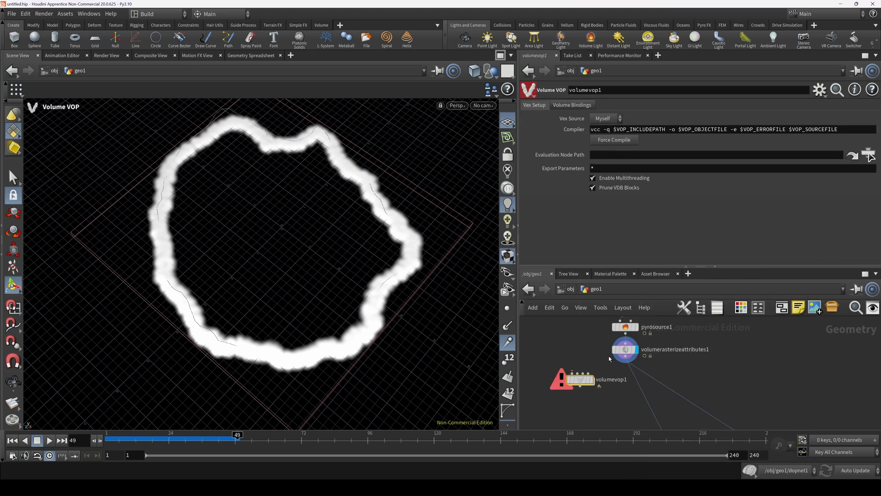
click(625, 362)
click(579, 380)
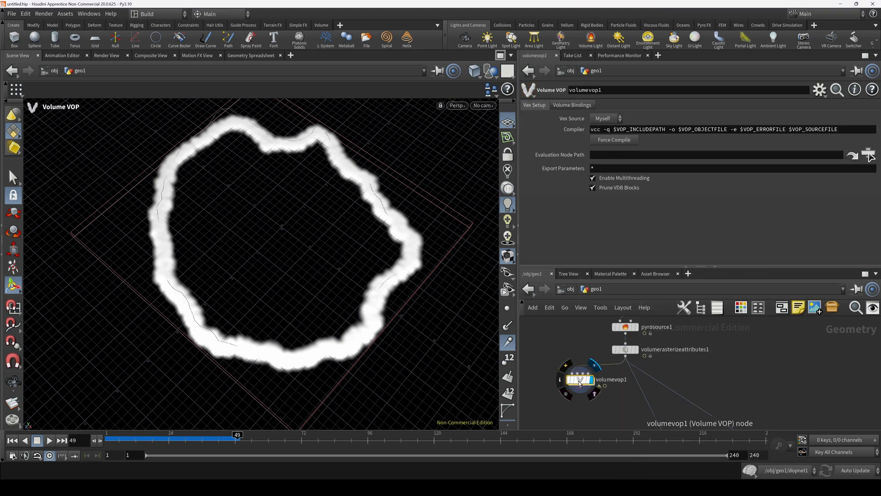
Inside the Volume VOP, add a Turbulent Noise node with the 3D Noise signature and Zero Centered Perlin Noise type
double_click(580, 384)
drag(664, 381, 589, 381)
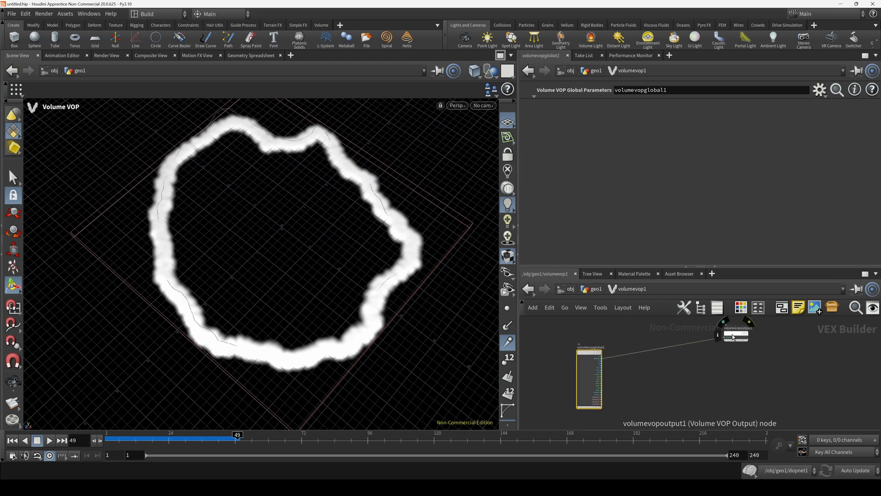
drag(733, 337, 730, 376)
key(Tab)
text(turb)
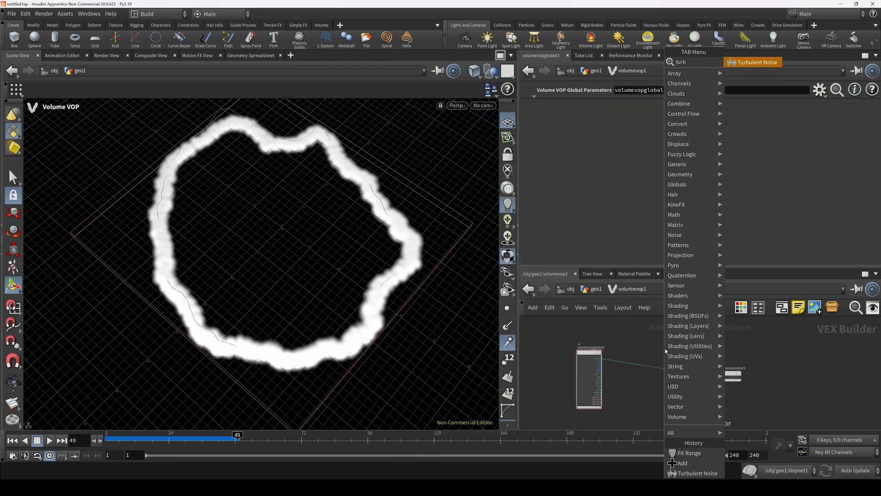
key(Return)
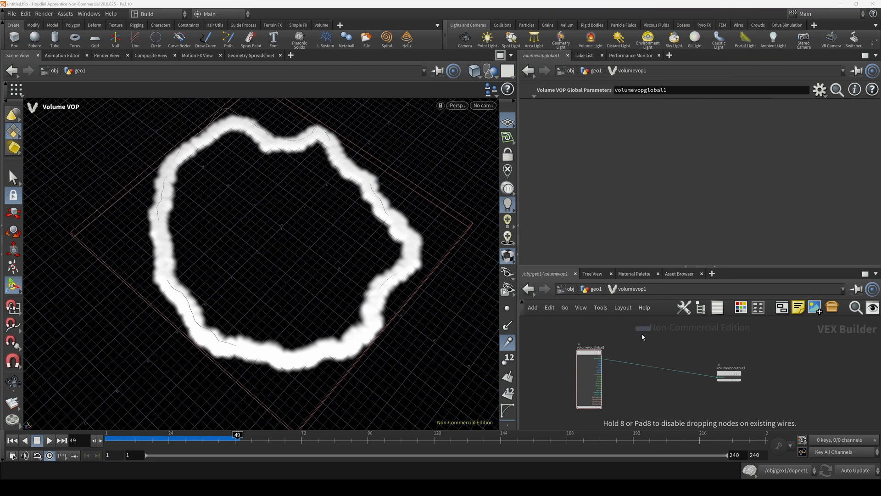
click(640, 340)
click(606, 105)
click(606, 116)
click(627, 120)
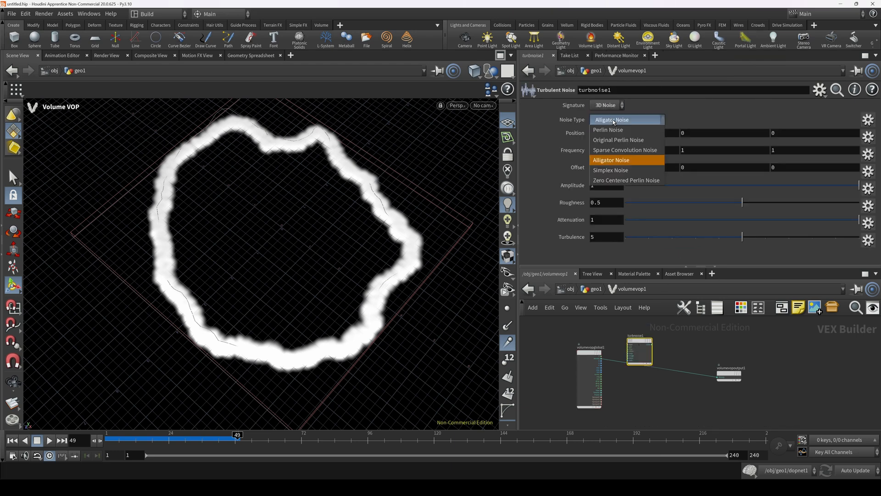
click(622, 179)
Feed the global P into the noise position, and sum the noise and P with an Add node
scroll(584, 373, up, 4)
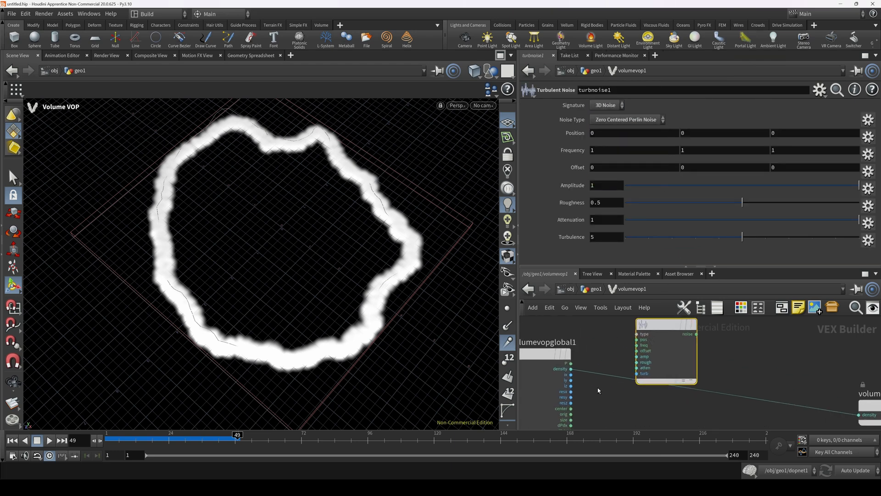
drag(579, 369, 635, 341)
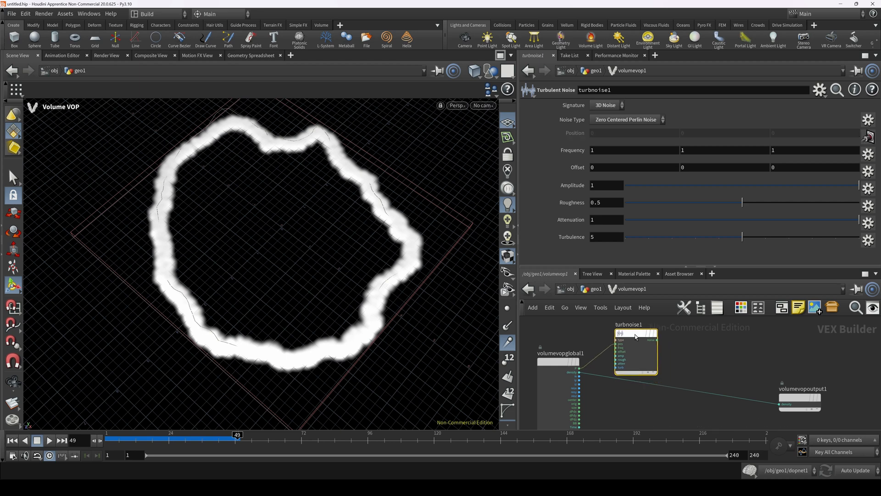
key(Tab)
text(add)
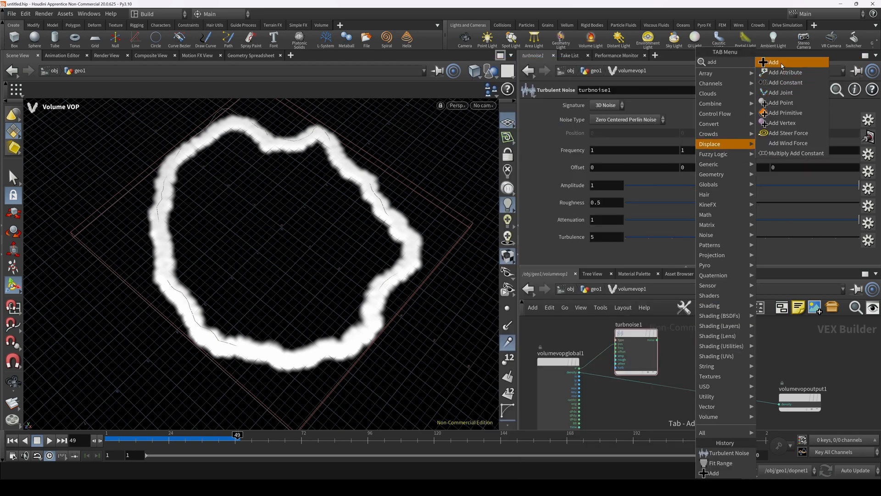
click(774, 62)
click(721, 346)
click(657, 340)
click(700, 359)
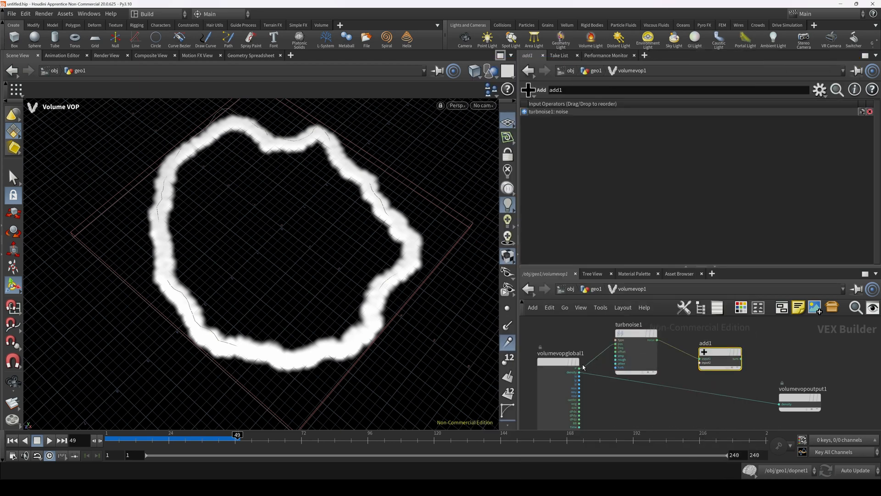
drag(579, 369, 700, 362)
drag(716, 355, 677, 398)
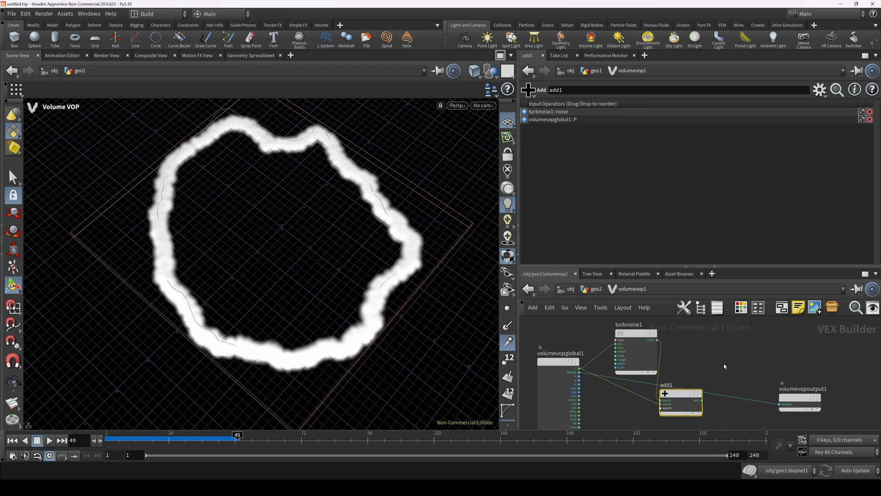
Disconnect the global density from the output and place a Volume Sample node between add1 and volumevopoutput1
middle_drag(737, 369, 705, 358)
drag(668, 389, 745, 393)
drag(341, 226, 368, 188)
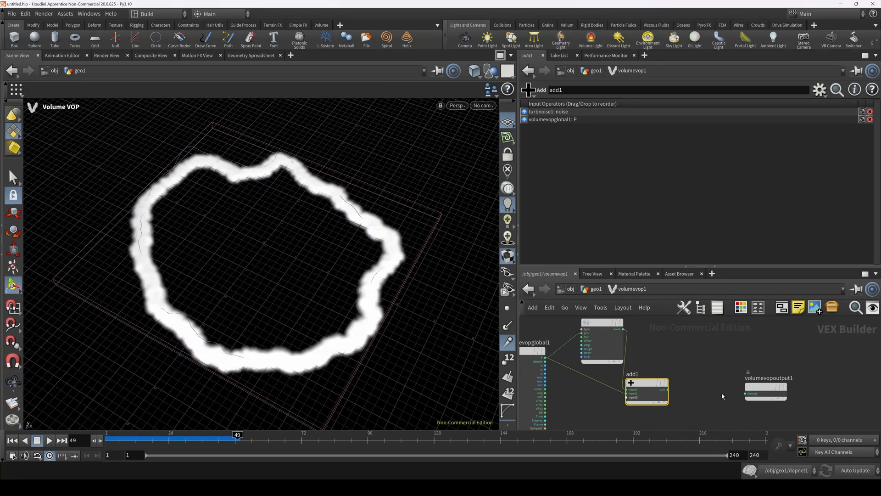
click(714, 362)
key(Tab)
text(volumsa)
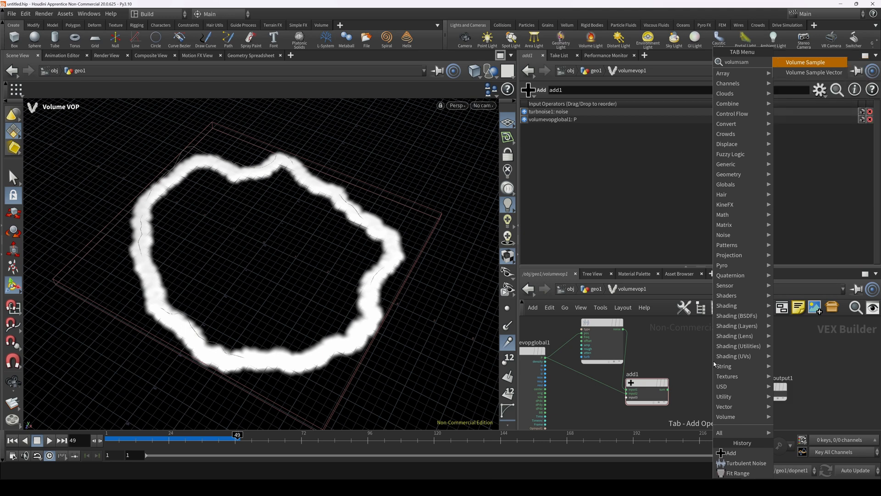
key(Return)
drag(762, 387, 794, 368)
drag(711, 362, 712, 380)
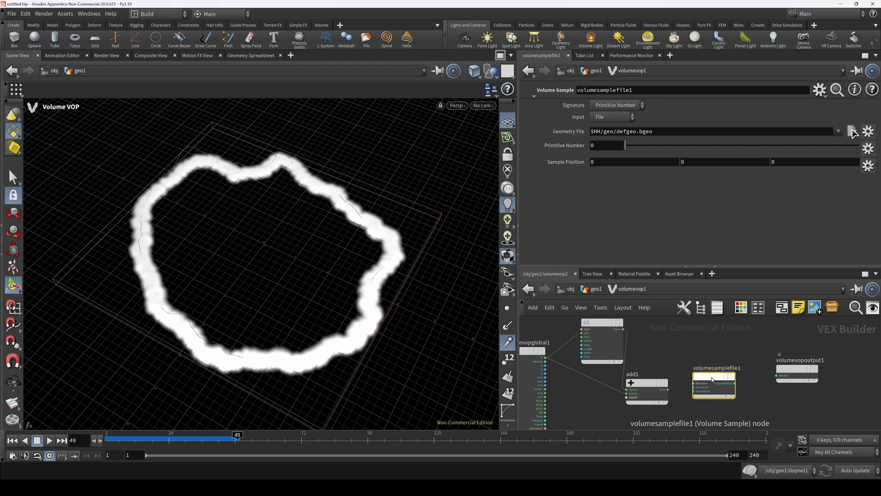
mouse_move(713, 379)
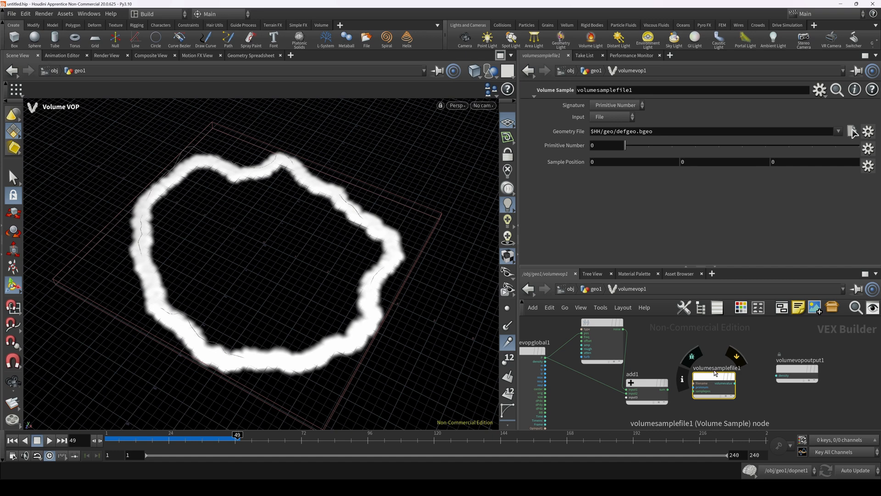
drag(712, 379, 719, 379)
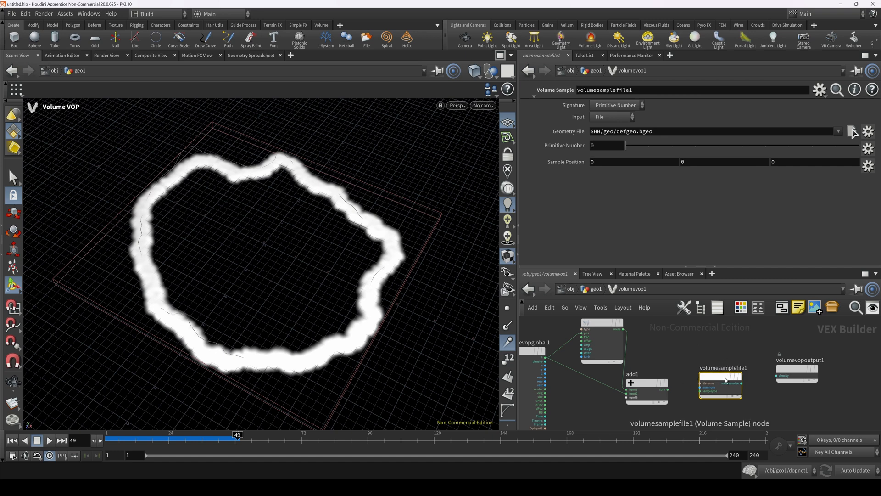
Wire add1 into the Volume Sample position, set its Input to First Input and connect its result to the output density
click(668, 389)
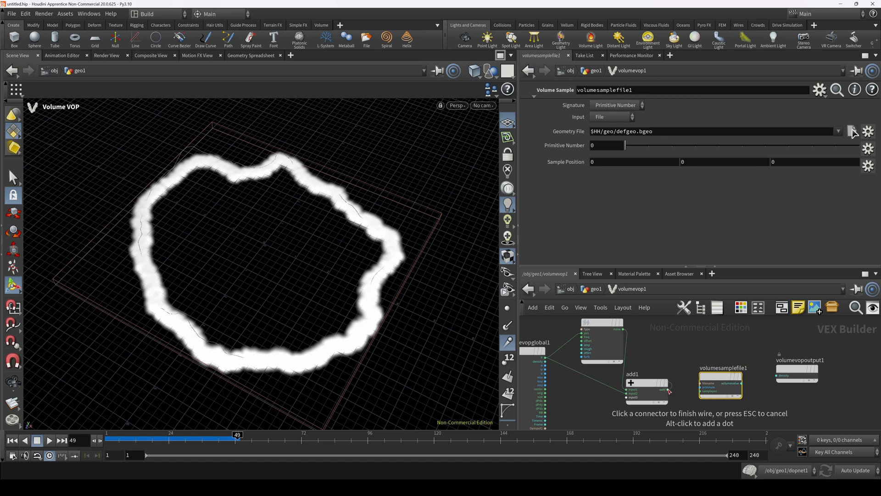
click(700, 391)
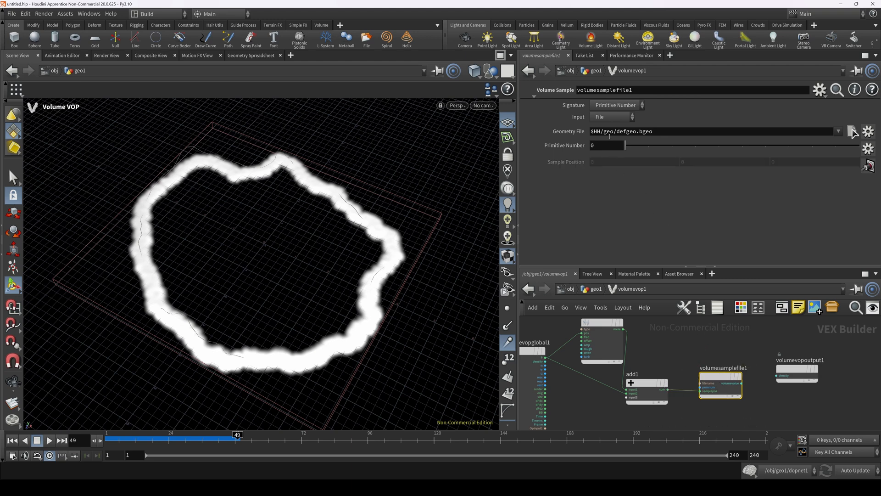
click(611, 117)
click(609, 129)
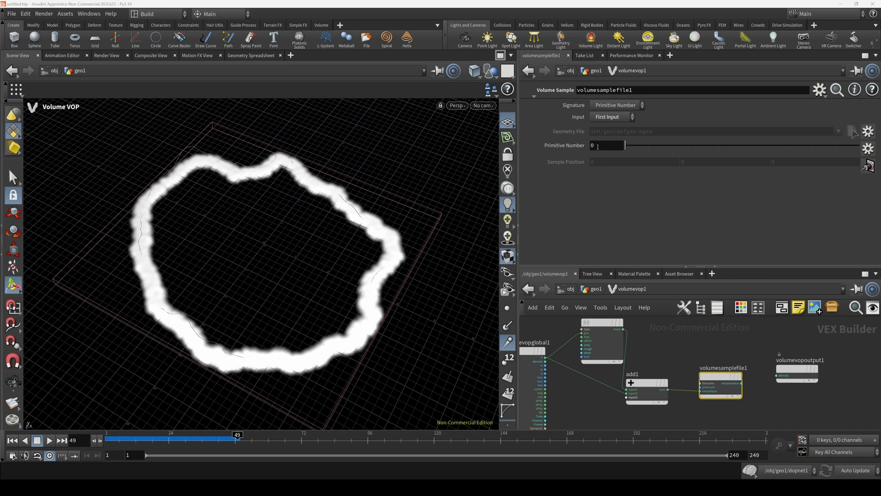
drag(743, 383, 778, 377)
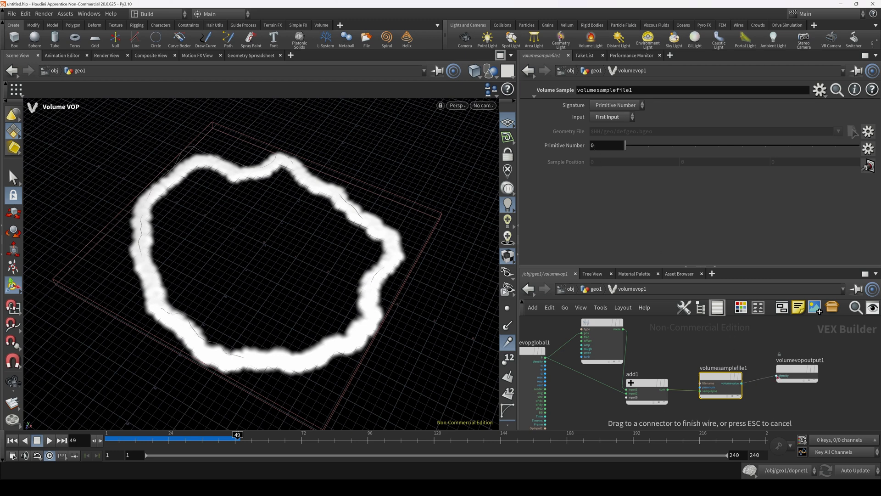
click(779, 376)
key(Escape)
Set the turbulent noise to frequency 1.8 on all axes, amplitude 3, roughness 0.6055 and turbulence 6
drag(403, 275, 262, 255)
alt+middle_drag(262, 255, 309, 250)
middle_drag(605, 324, 611, 346)
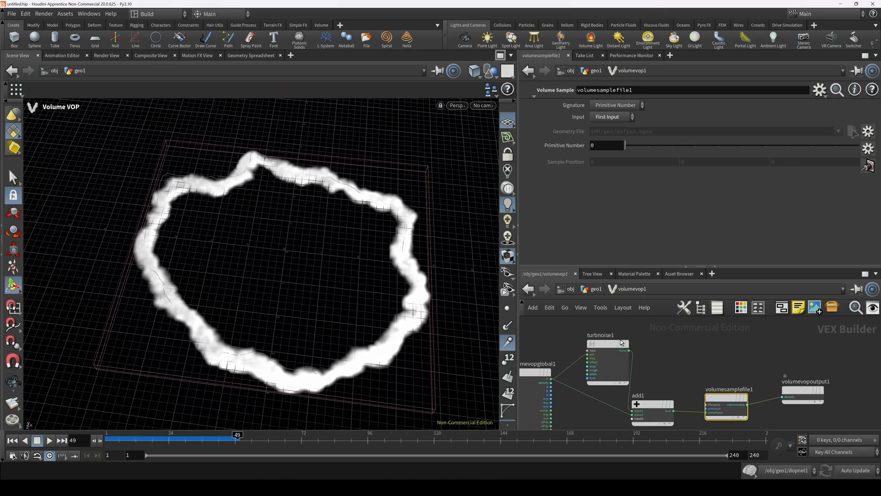
click(610, 346)
middle_drag(602, 185, 592, 150)
drag(742, 203, 767, 204)
drag(742, 236, 766, 236)
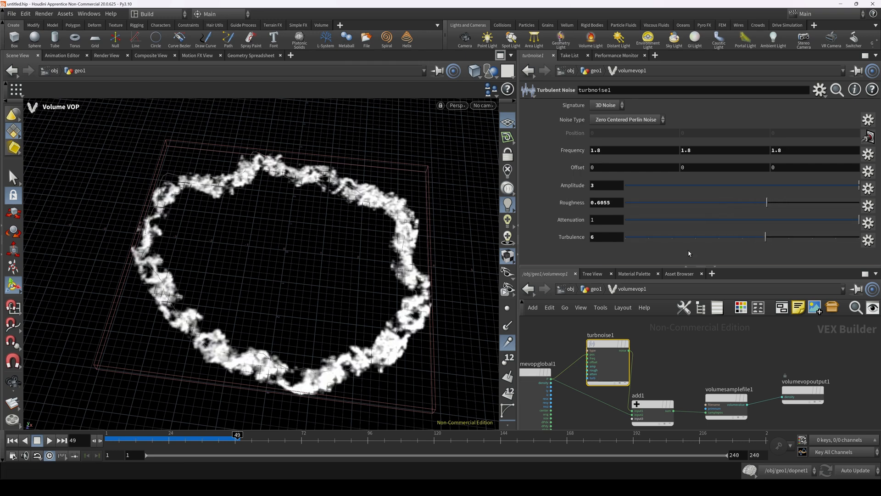
Return to the geo1 network and examine the outer edge of the noise-distorted ring up close
click(597, 289)
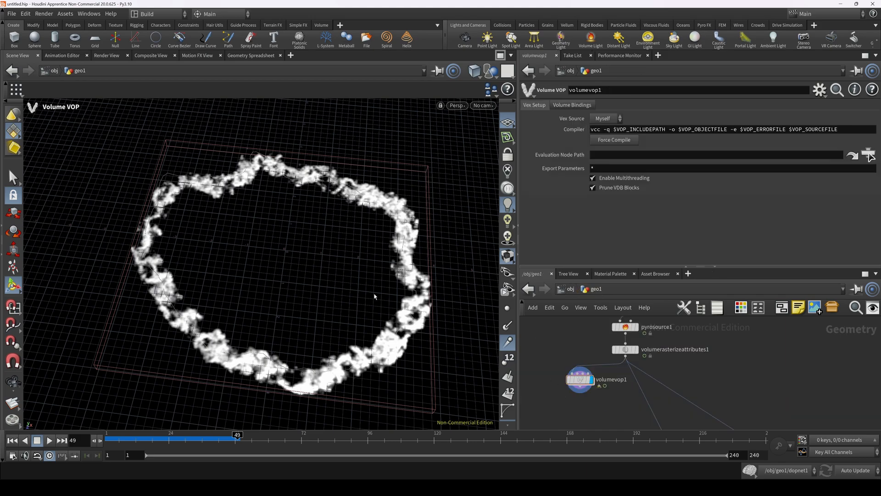
key(Escape)
drag(375, 296, 425, 339)
right_drag(425, 339, 401, 264)
middle_drag(401, 264, 298, 272)
right_drag(299, 272, 338, 267)
drag(339, 267, 293, 256)
right_drag(293, 256, 370, 249)
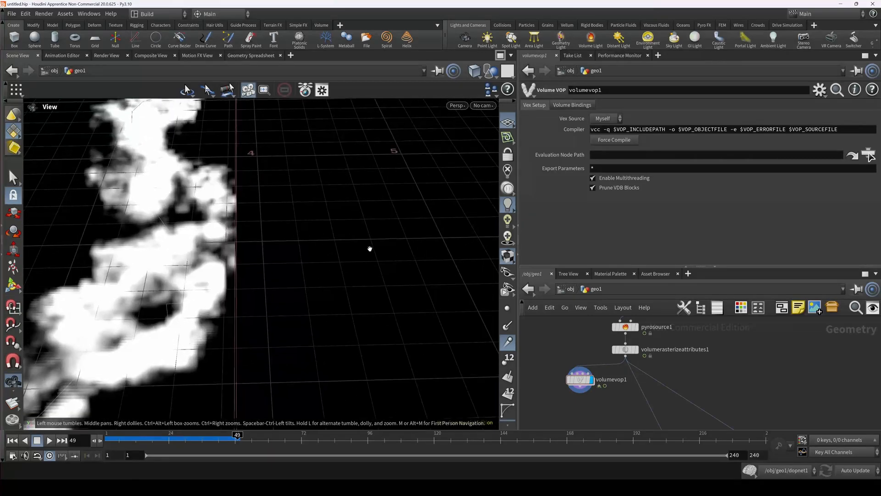
drag(370, 250, 307, 264)
key(Return)
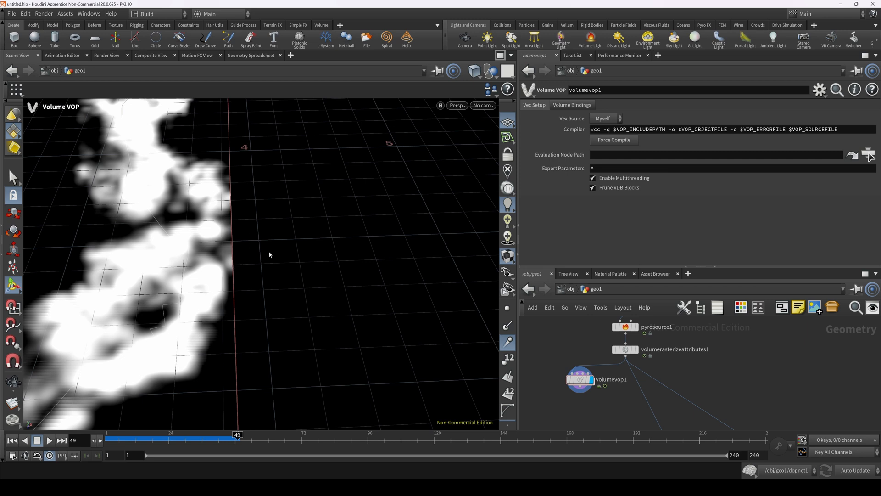
Insert a VDB Activate node between volumerasterizeattributes1 and volumevop1
key(Tab)
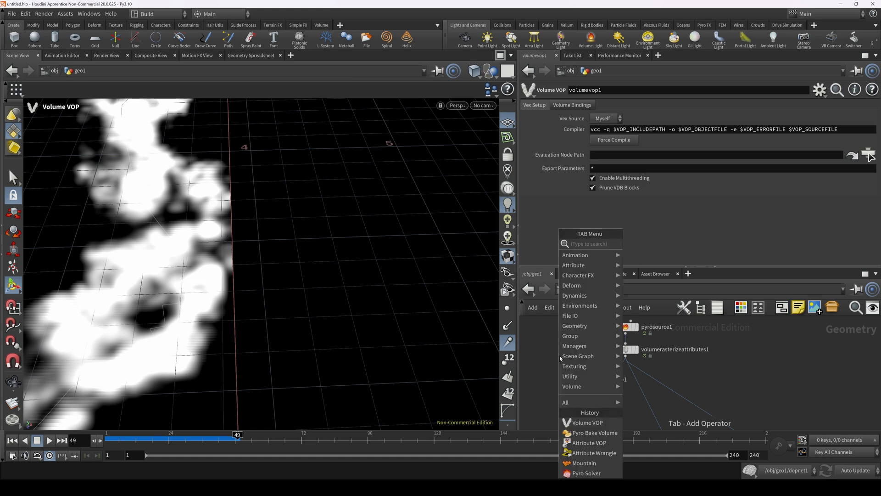
text(vdbac)
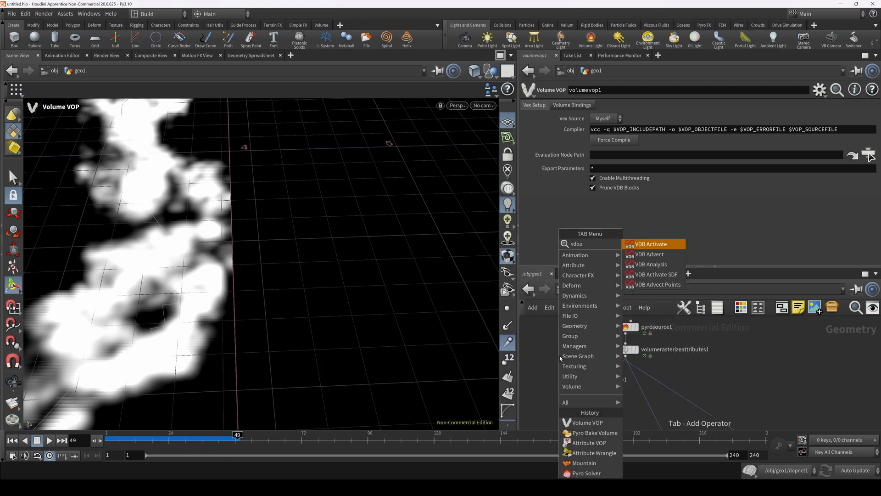
key(Return)
click(560, 356)
drag(560, 358, 597, 377)
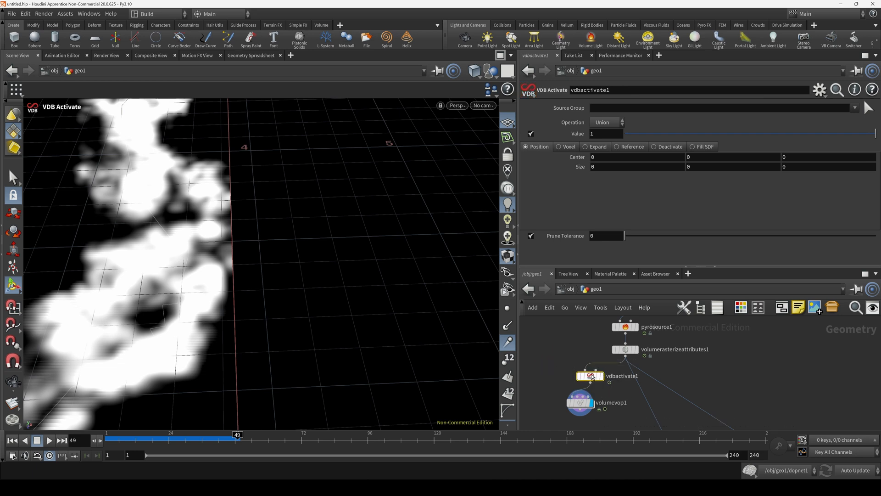
Switch the VDB Activate node to Expand mode and set Expand Voxels to 10
click(604, 150)
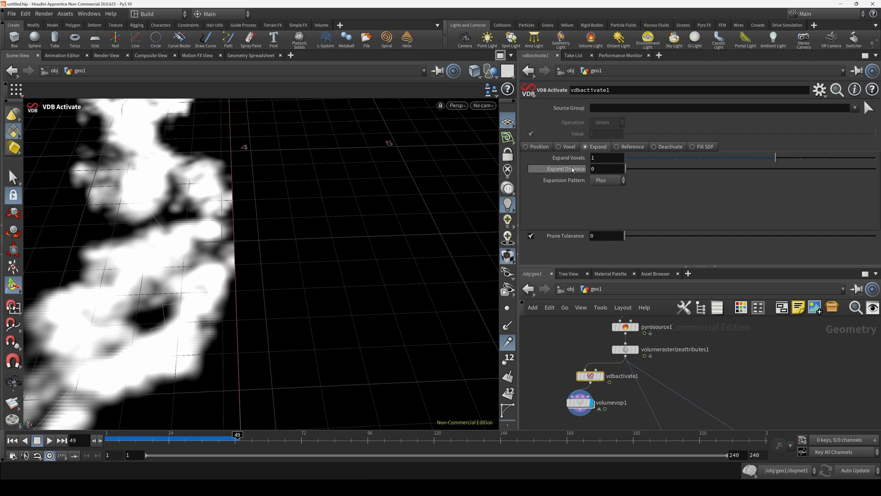
click(604, 160)
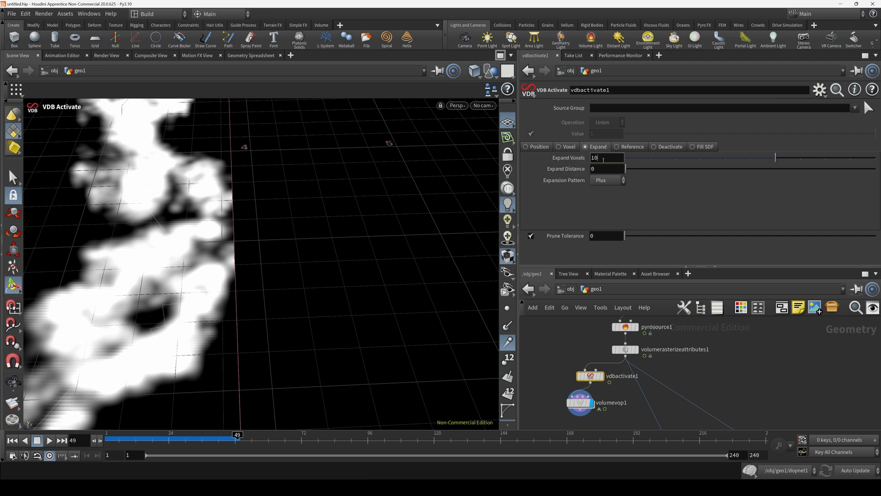
text(10)
key(Tab)
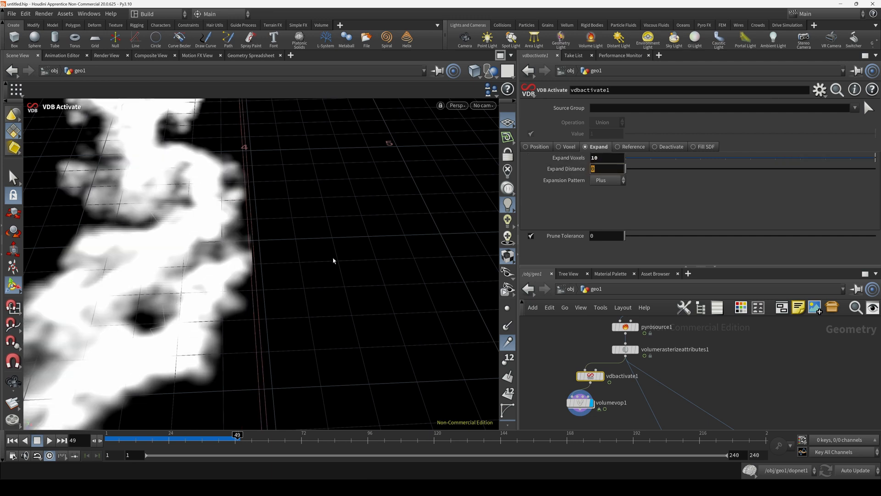
Set the VDB Activate node's Expand Voxels to 15 and examine the ring's outer edge
alt+drag(224, 224, 228, 264)
drag(595, 160, 607, 159)
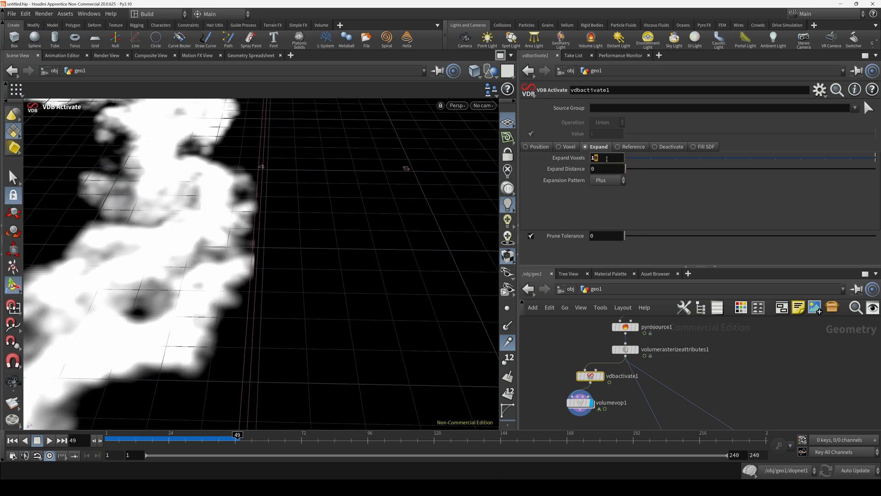
key(Tab)
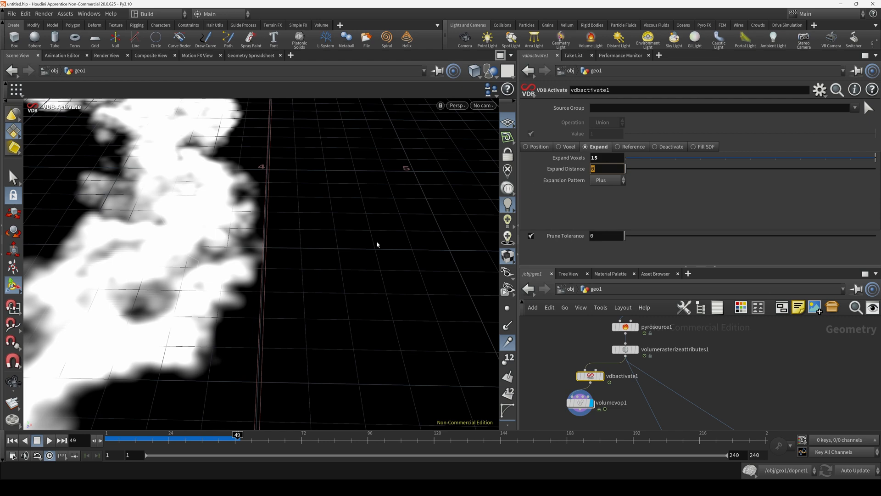
alt+drag(377, 244, 288, 250)
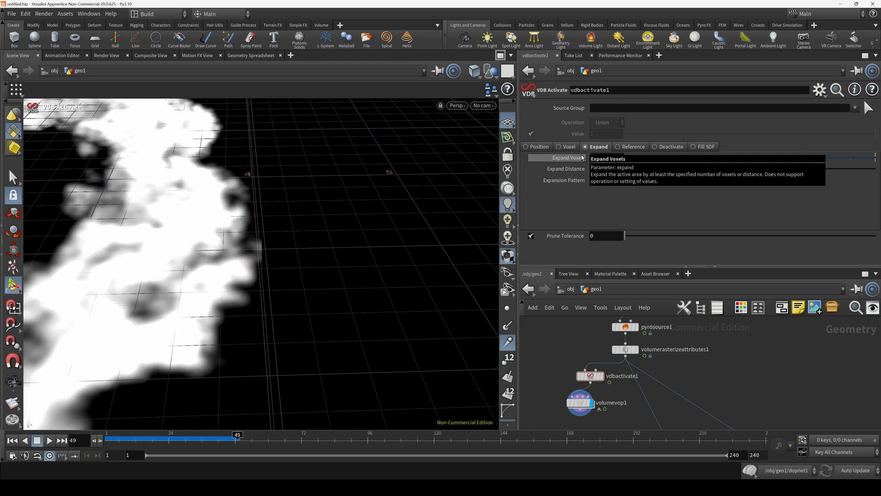
Set the VDB Activate node's Expand Voxels to 20 and check the ring's edge for clipping
text(20)
key(Tab)
alt+drag(287, 245, 276, 257)
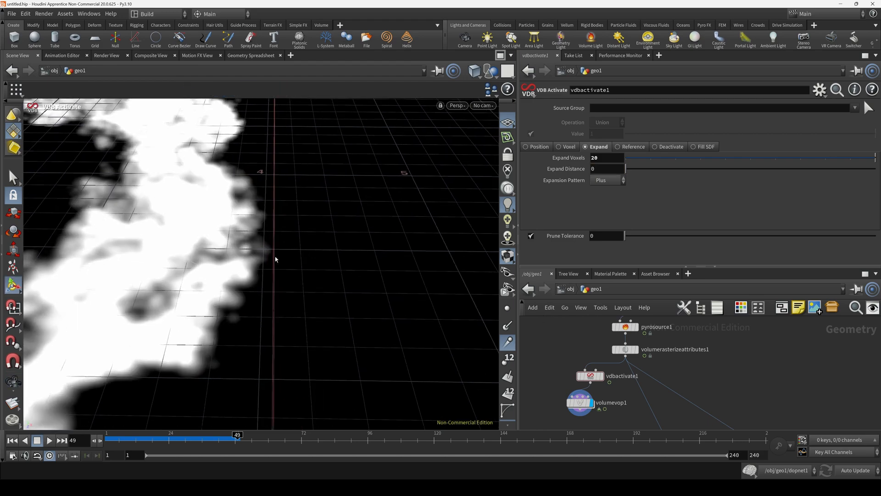
scroll(303, 220, down, 6)
alt+drag(303, 230, 342, 220)
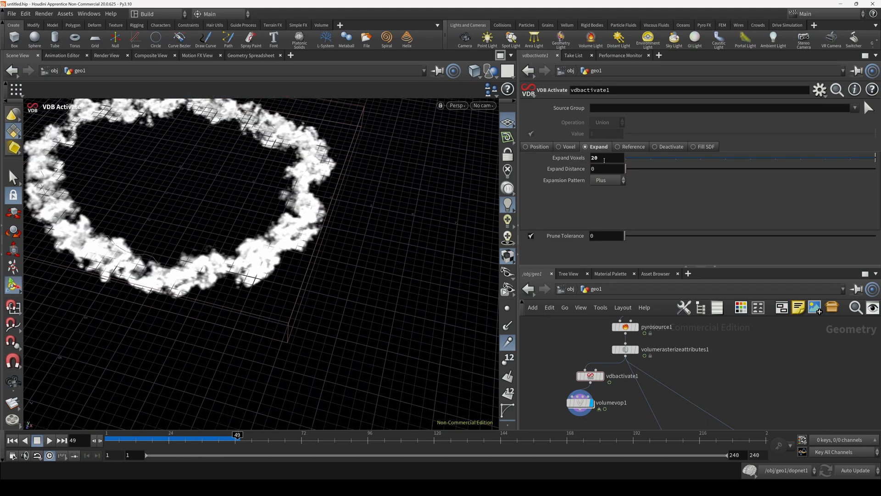
Check the voxel size on volumerasterizeattributes1, reselect vdbactivate1, and view the whole noise-distorted ring
click(627, 351)
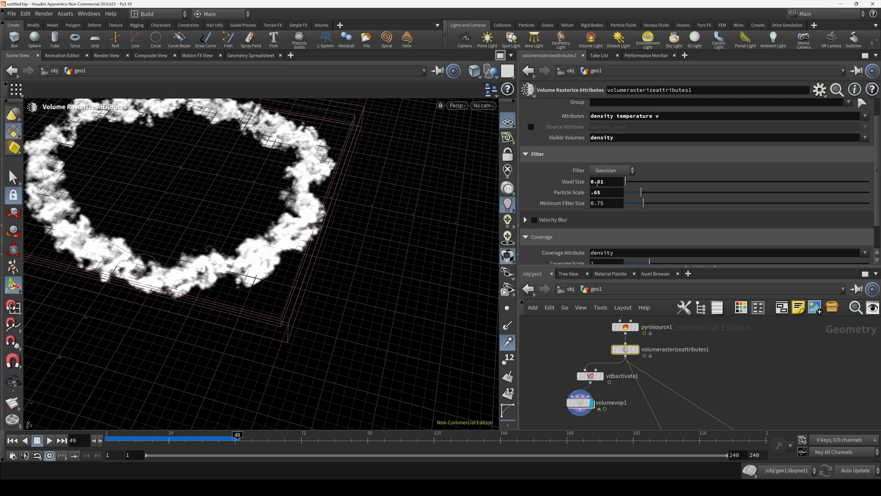
click(593, 373)
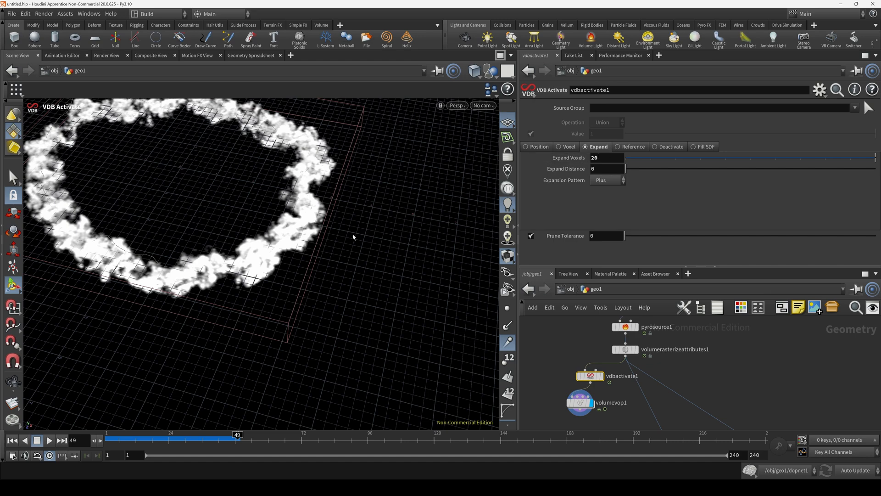
alt+middle_drag(294, 221, 365, 270)
alt+right_drag(365, 270, 282, 274)
alt+drag(281, 274, 302, 304)
Connect the output of volumevop1 to the first input of pyrosolver1
mouse_move(634, 405)
middle_down()
mouse_move(618, 355)
mouse_move(620, 395)
middle_up()
click(608, 377)
drag(578, 381, 664, 410)
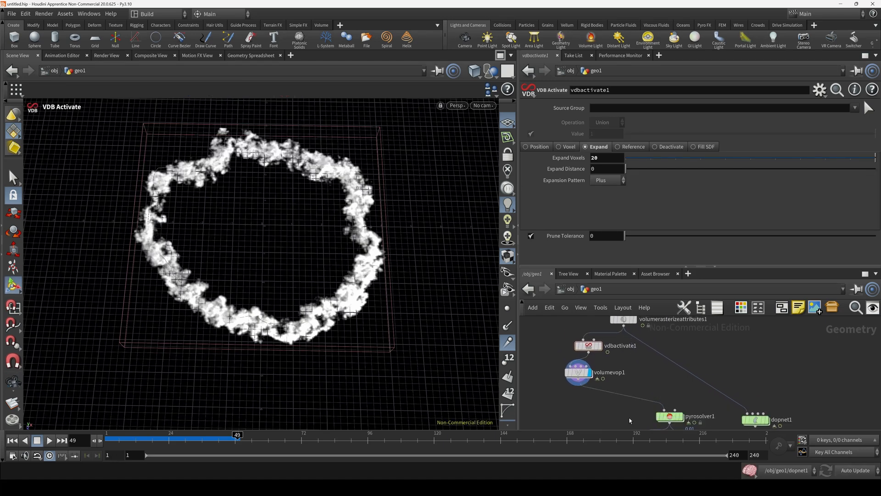
Display pyrosolver1, rewind to frame 1, and play the simulation with the noise-distorted source
middle_drag(629, 424, 602, 360)
mouse_move(644, 355)
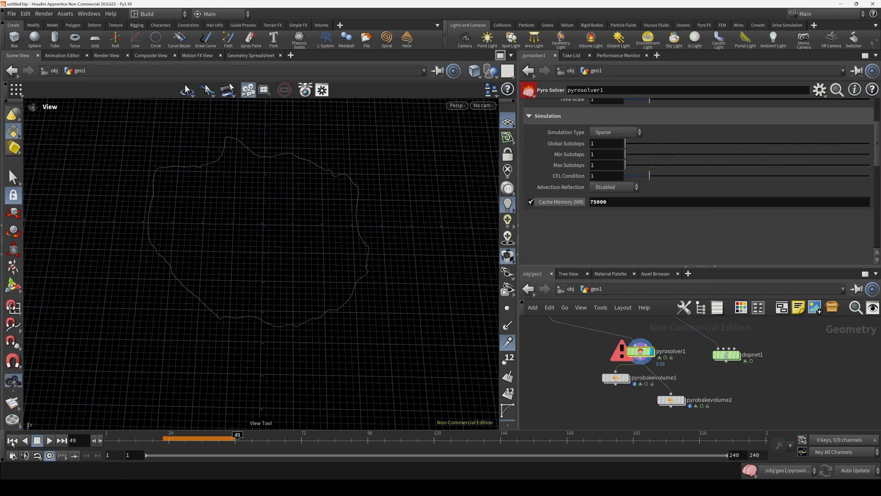
click(11, 441)
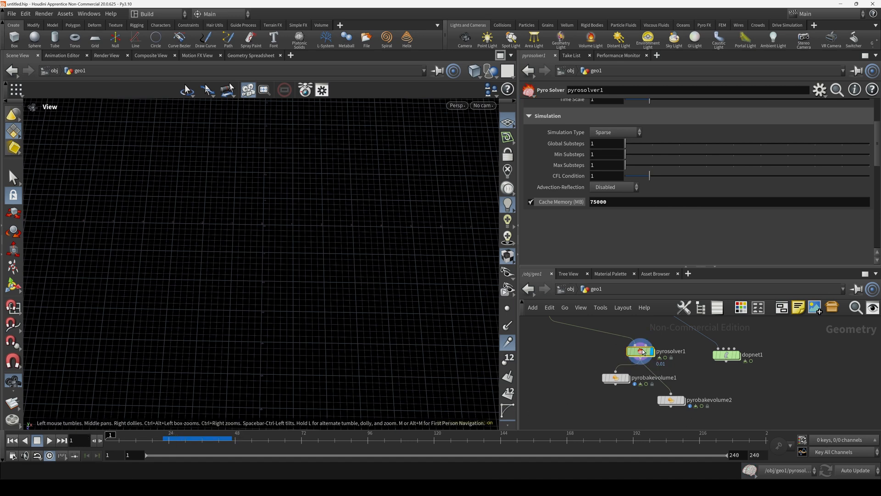
scroll(651, 248, up, 3)
scroll(651, 248, up, 1)
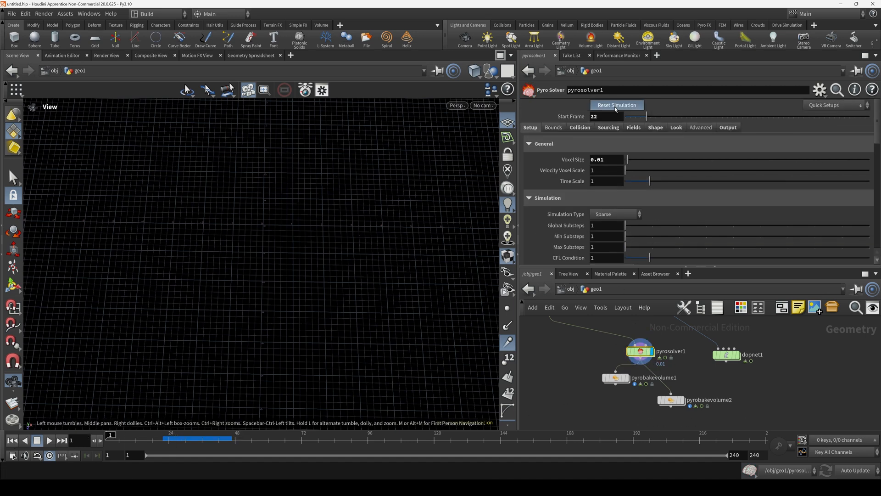
click(47, 440)
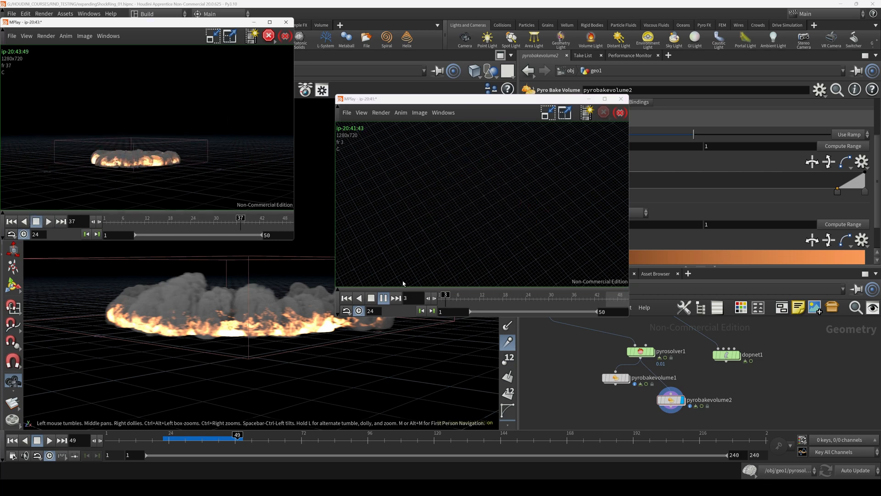
Review the burning ring's expansion in the MPlay flipbook up to frame 44 and in the viewport at frame 35
click(372, 298)
drag(479, 295, 600, 295)
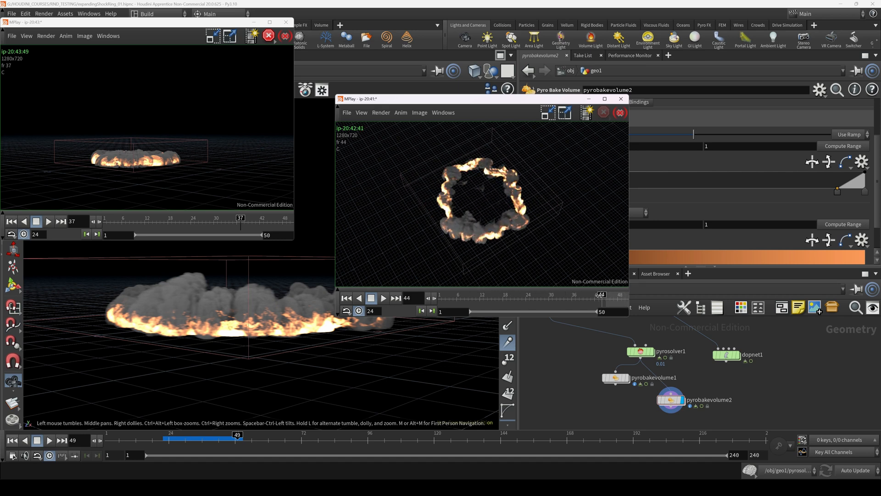
click(567, 342)
mouse_move(341, 295)
mouse_down()
mouse_move(317, 349)
mouse_move(272, 390)
mouse_up()
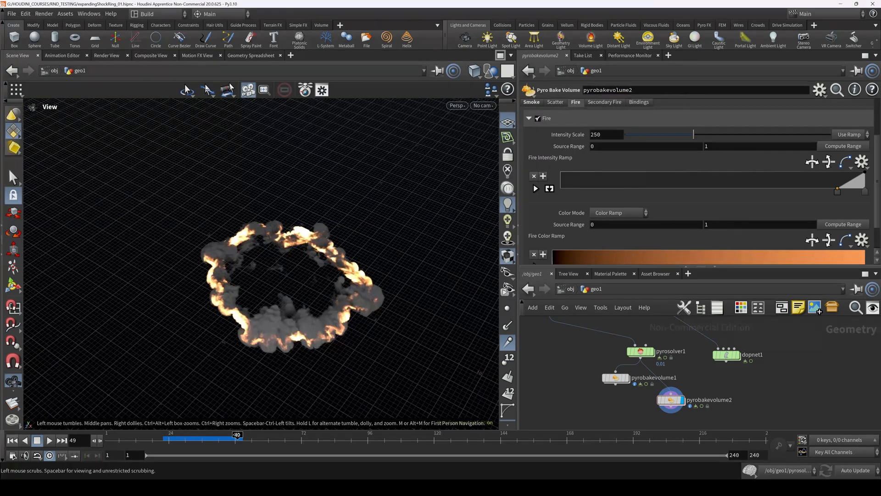
drag(182, 439, 200, 439)
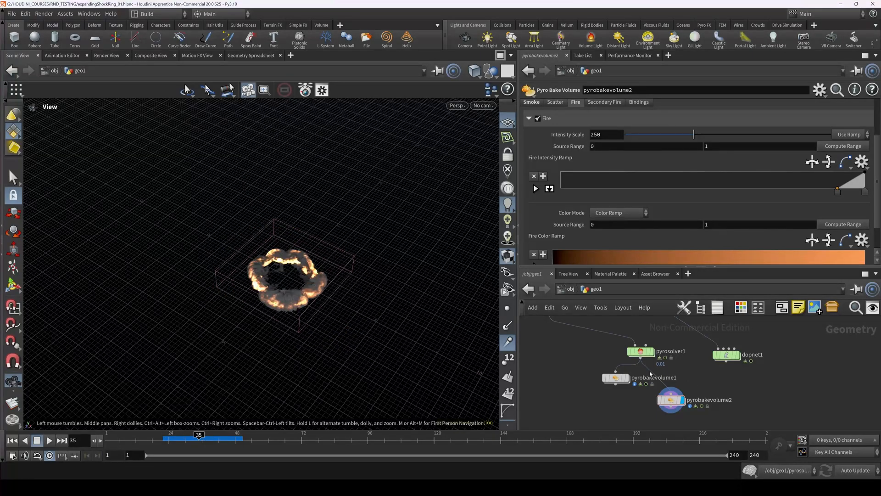
scroll(650, 374, down, 4)
middle_drag(648, 373, 612, 412)
scroll(614, 349, up, 3)
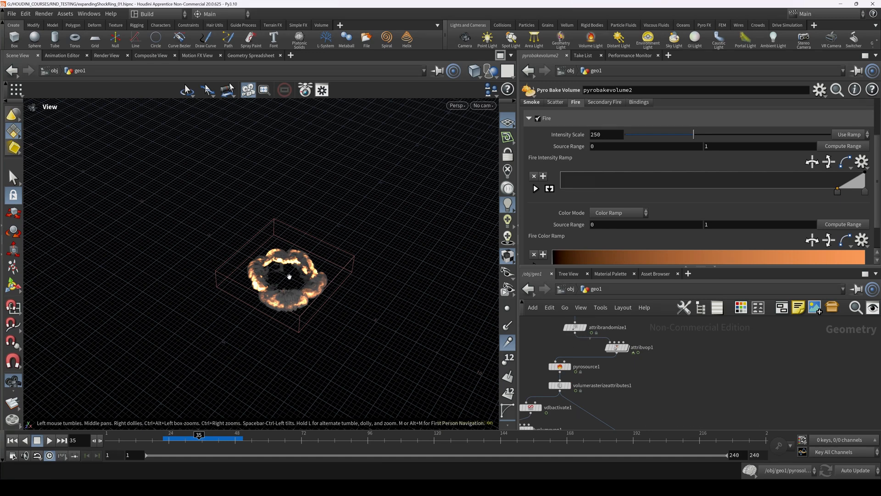
drag(220, 321, 305, 267)
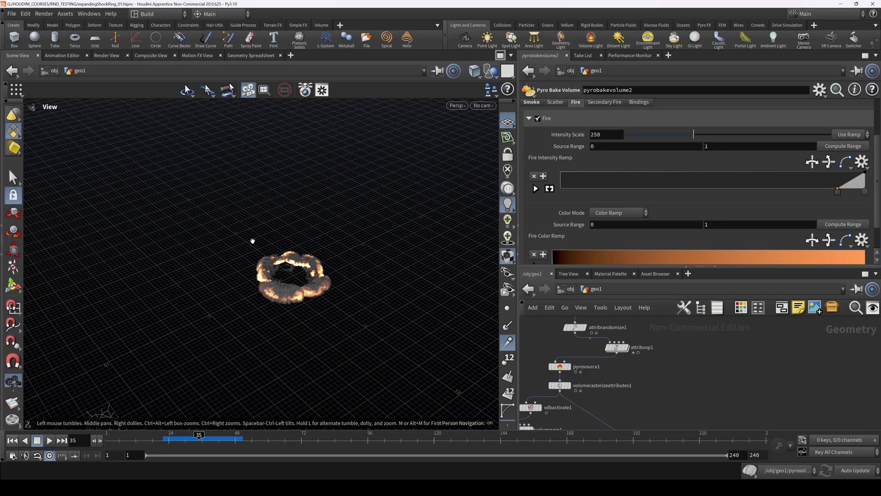
Go to frame 22, show pyrosolver1's density source settings, and set scene updating to Manual
scroll(556, 363, down, 3)
middle_drag(583, 390, 562, 406)
scroll(590, 382, up, 4)
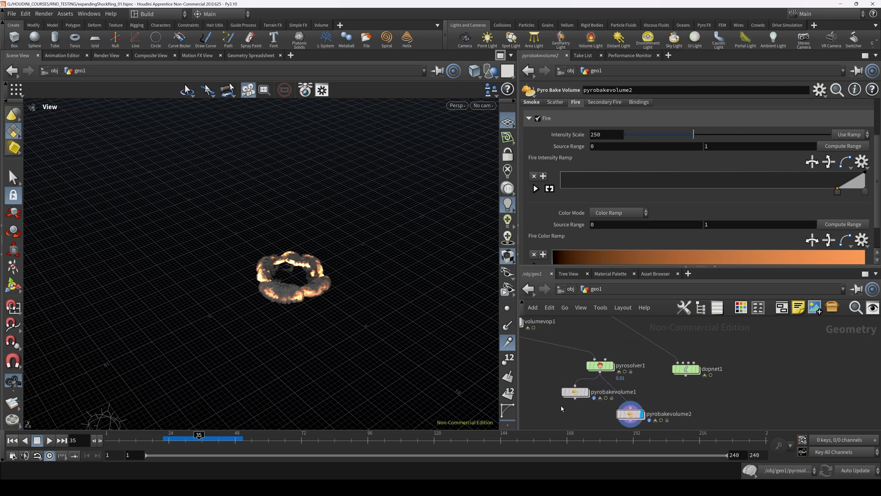
click(165, 442)
click(599, 366)
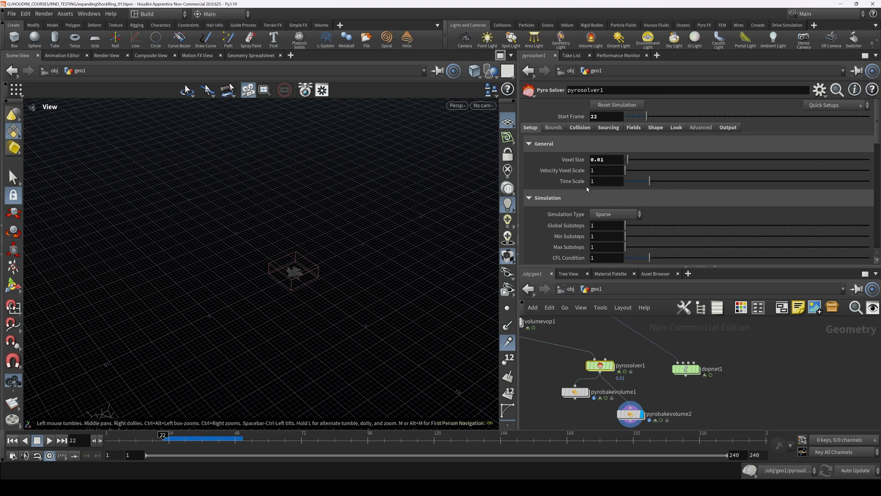
click(609, 128)
scroll(610, 194, down, 5)
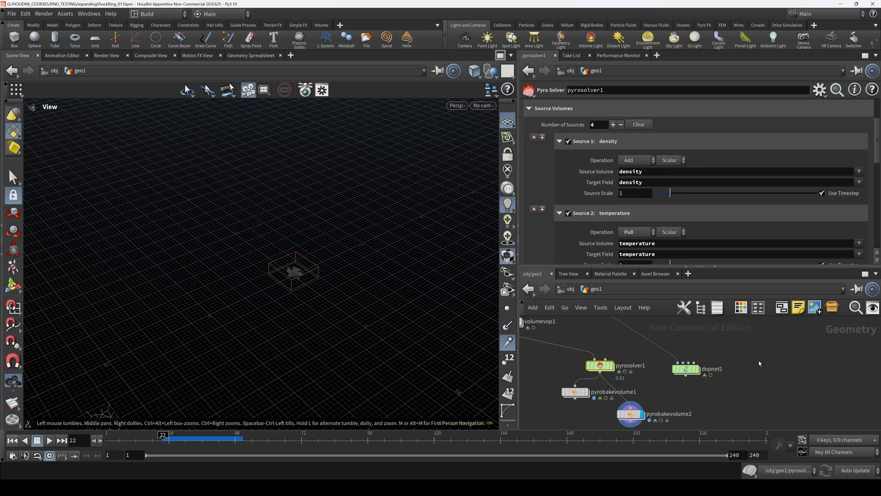
click(854, 471)
click(854, 462)
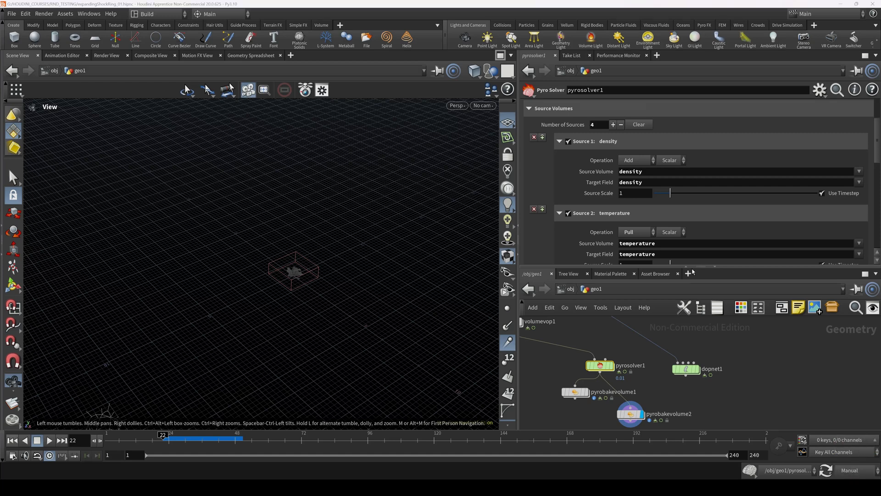
Keyframe the density source's Source Scale at 1 on frame 35 and 0 on frame 42
drag(163, 436, 205, 448)
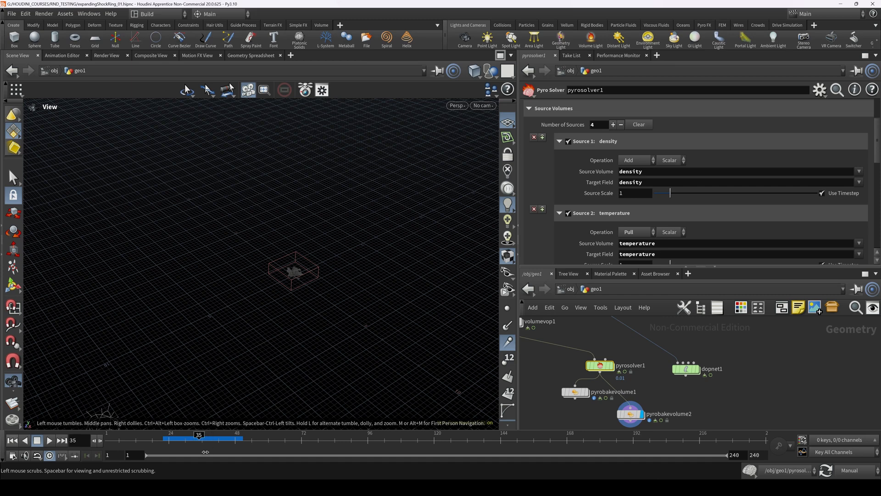
alt+click(640, 192)
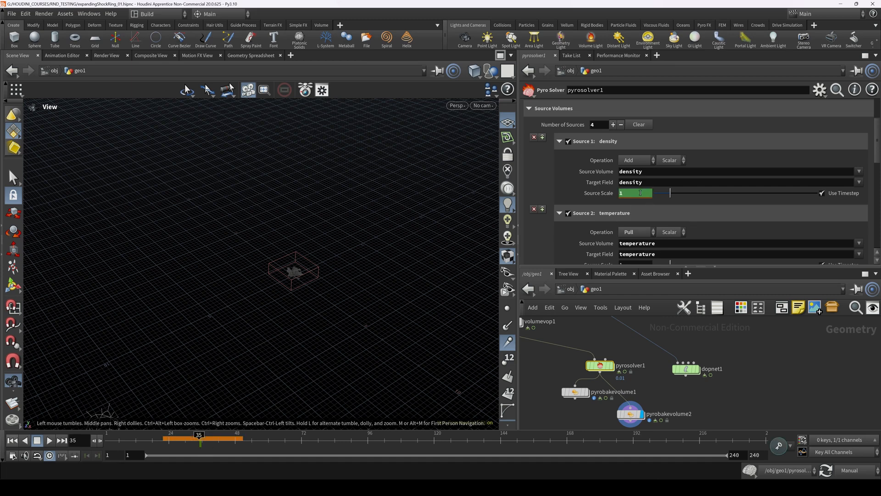
drag(202, 444, 220, 446)
drag(660, 193, 650, 193)
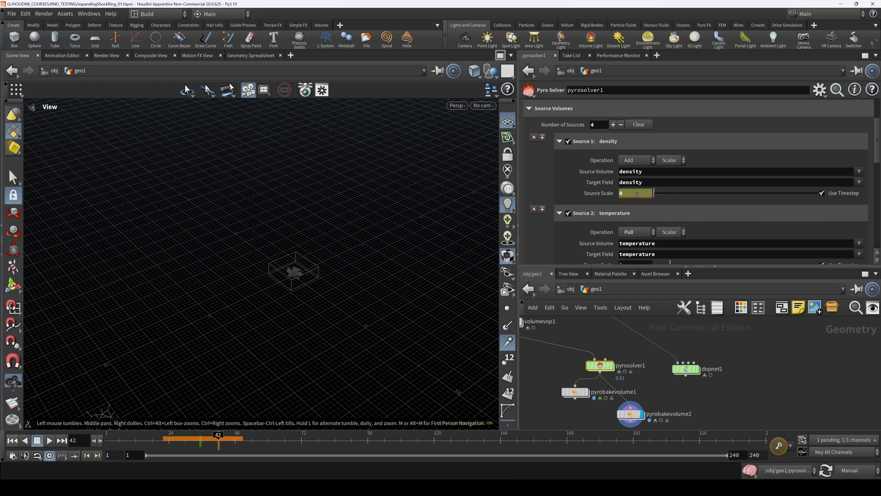
alt+click(640, 193)
mouse_move(219, 443)
mouse_down()
mouse_move(185, 444)
mouse_move(222, 443)
mouse_up()
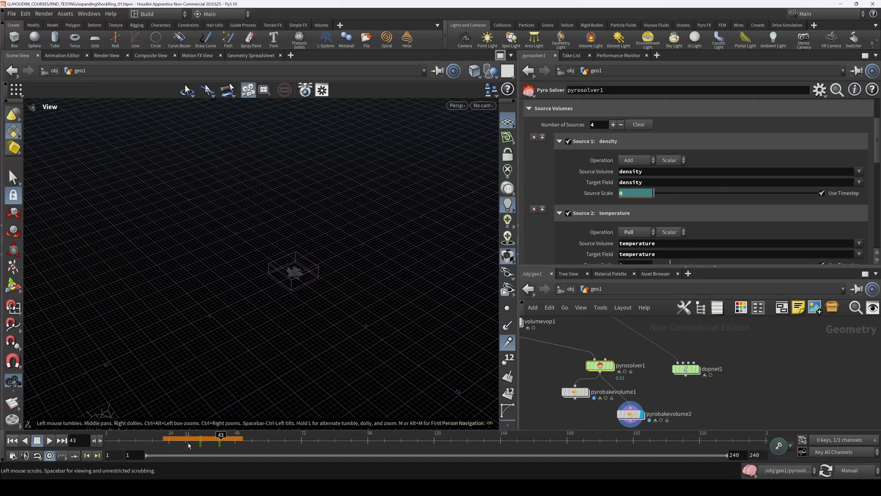
Switch scene updating back to Auto Update and return the timeline to frame 1
drag(169, 443, 163, 443)
click(856, 470)
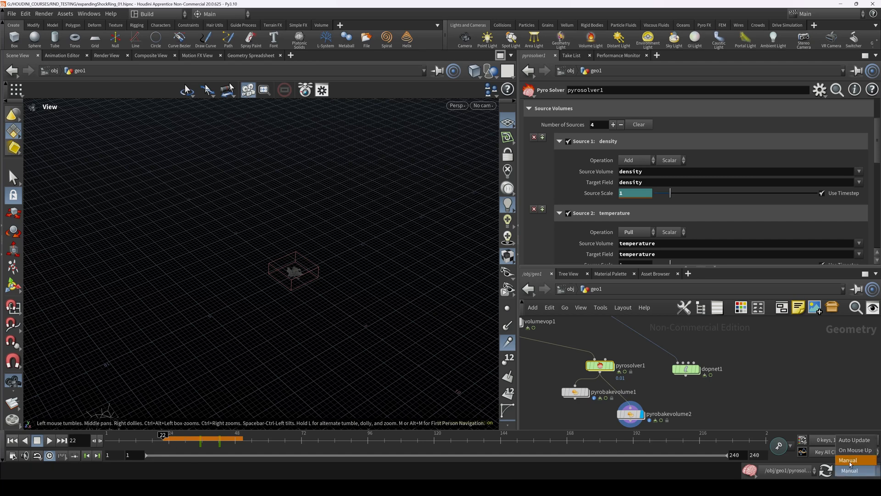
click(856, 442)
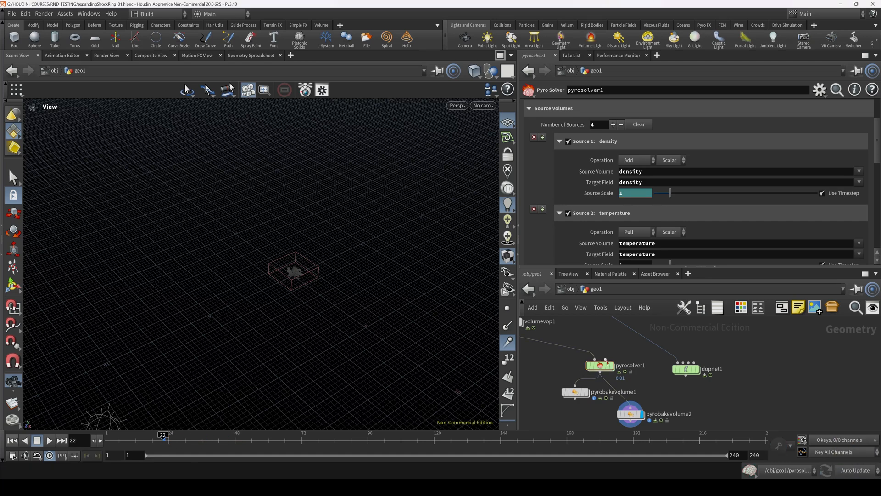
middle_drag(636, 417, 639, 391)
click(640, 391)
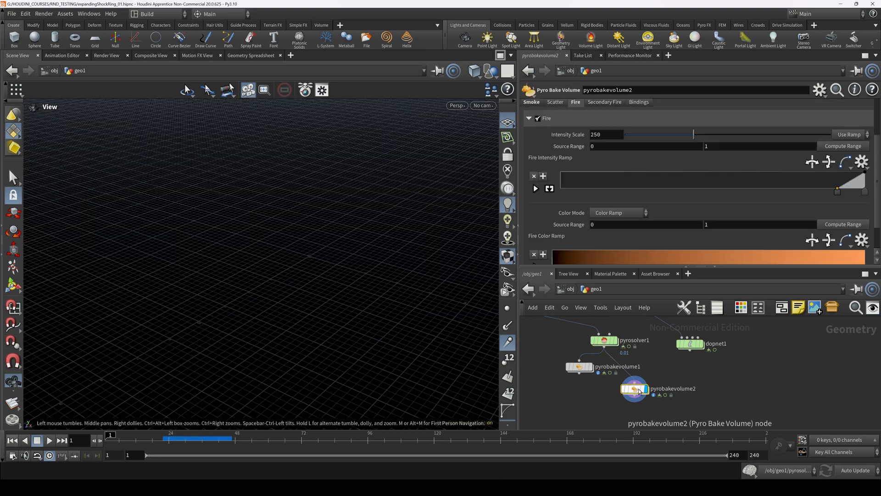
Dive inside pyrosolver1 to its FORCES network and locate the force_output node
click(604, 340)
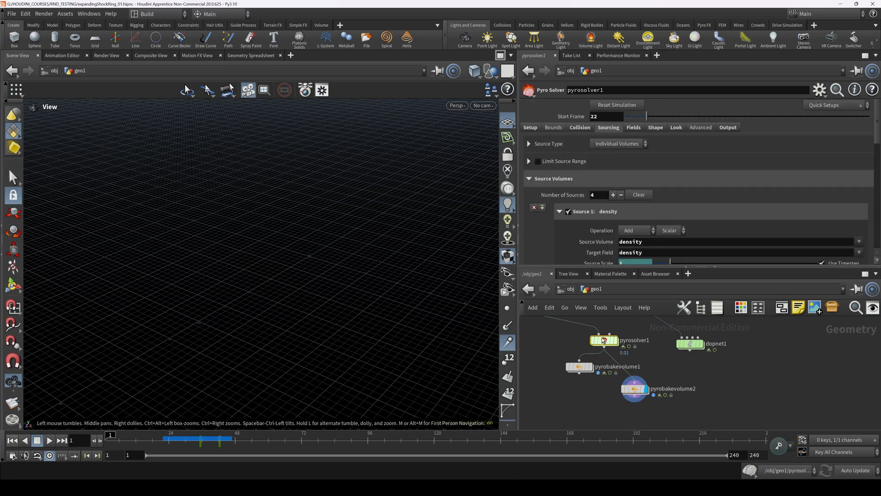
double_click(604, 340)
middle_drag(698, 388, 599, 372)
scroll(676, 384, up, 4)
middle_drag(677, 415, 649, 364)
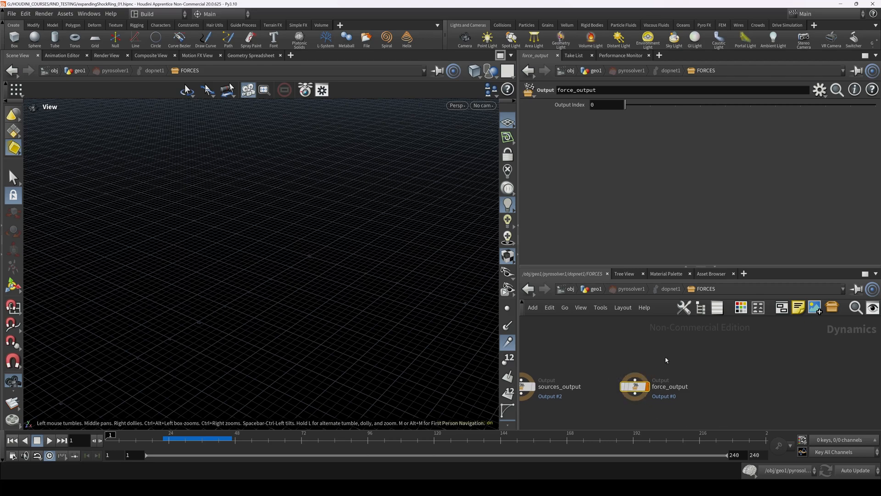
Add a Gas Damp node, connect it to force_output, and return to the geo1 network
key(Tab)
text(ga)
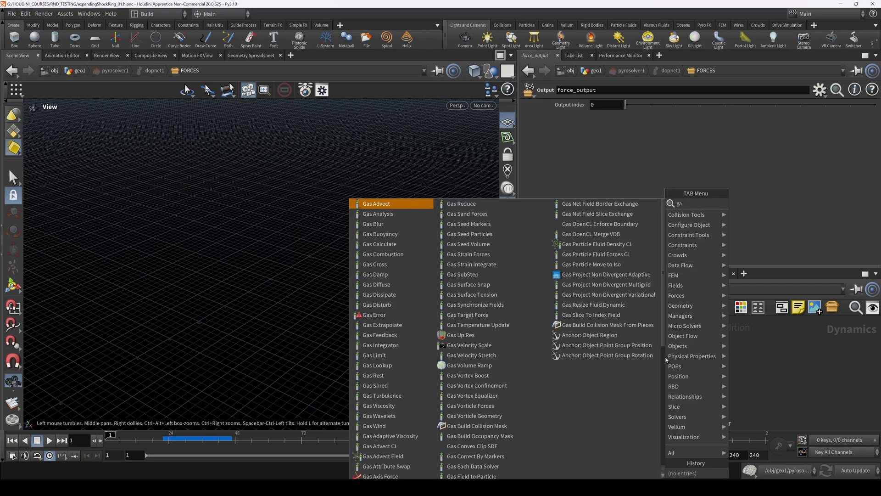
text(sda)
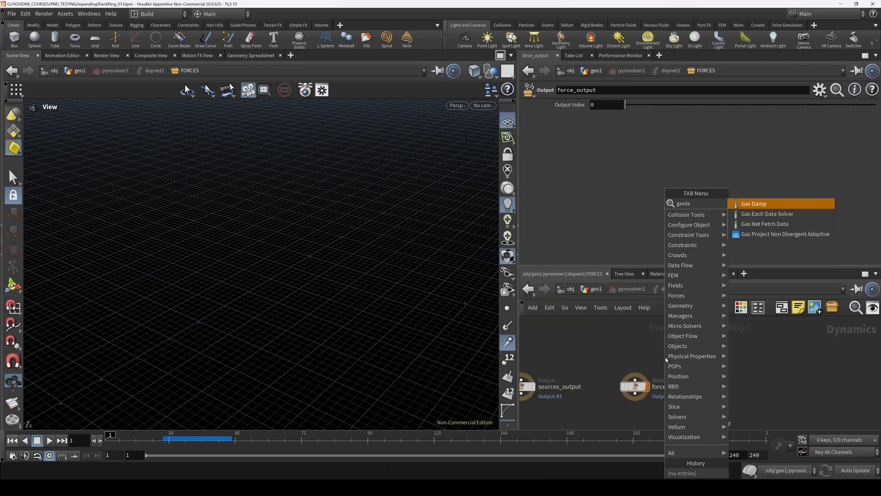
key(Return)
click(641, 335)
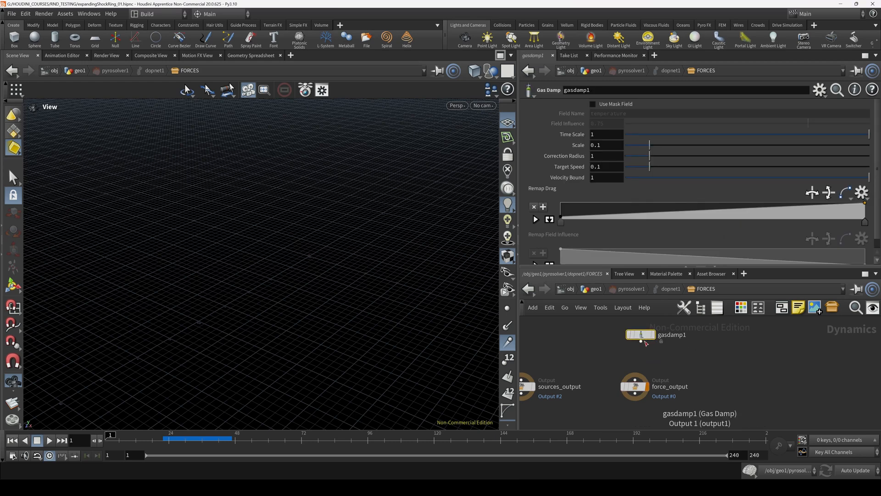
click(641, 341)
click(635, 379)
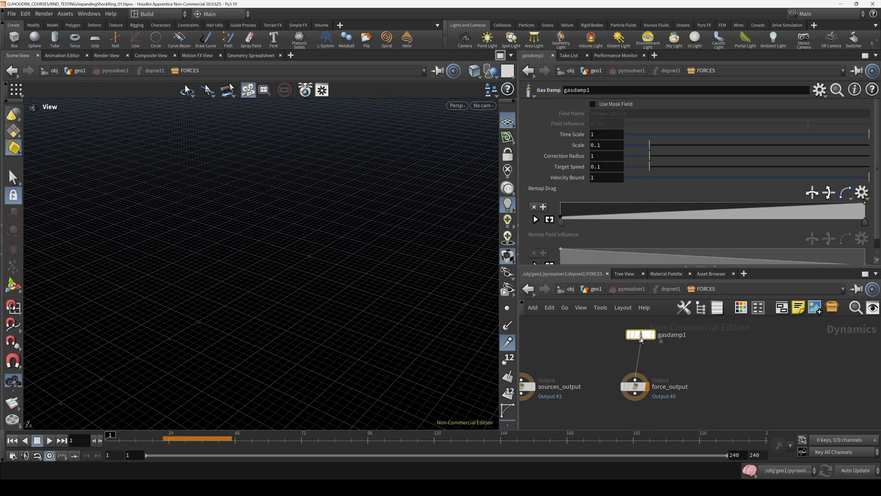
click(629, 288)
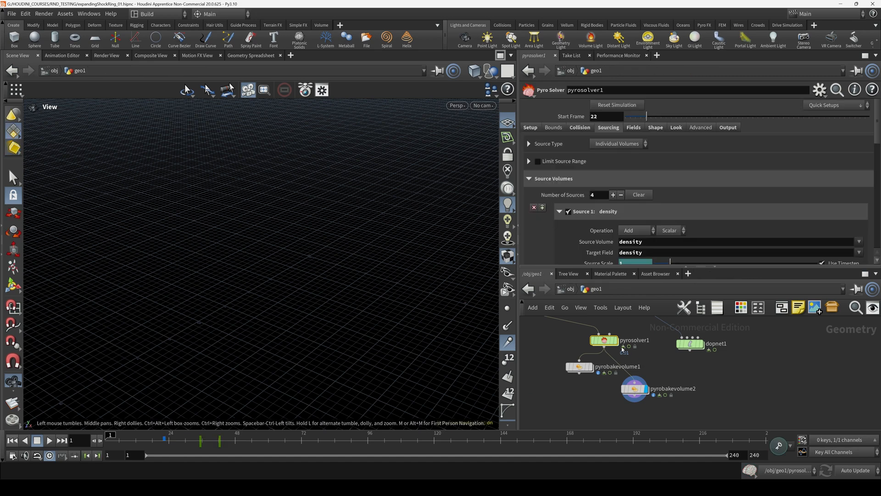
Set the Voxel Size of pyrosolver1 to 0.05 in its general setup parameters
scroll(578, 207, down, 3)
scroll(577, 188, up, 3)
click(531, 128)
scroll(561, 200, down, 3)
scroll(561, 201, up, 3)
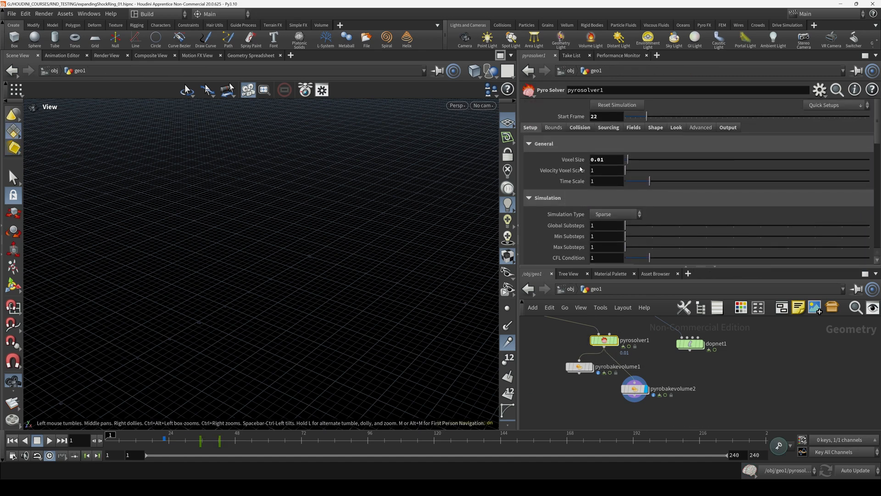
drag(602, 161, 604, 161)
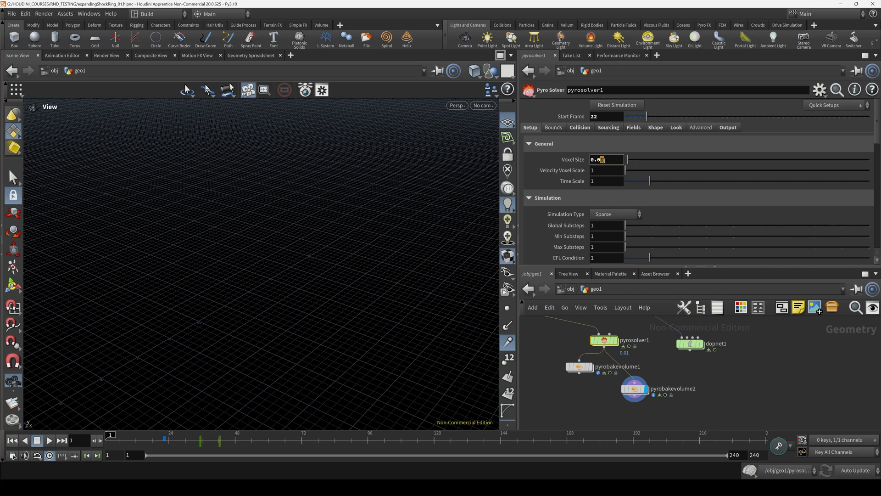
text(5)
key(Tab)
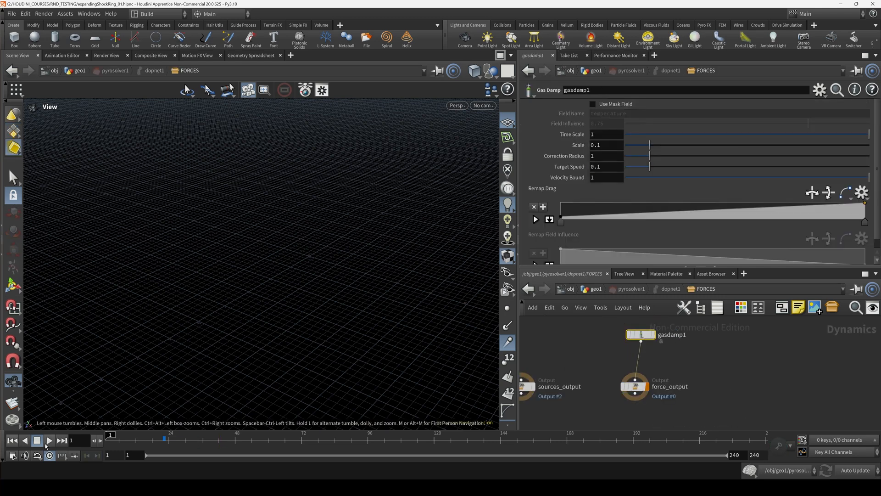
Pin the scene view at the geo1 level and go back into pyrosolver1's FORCES network
click(49, 440)
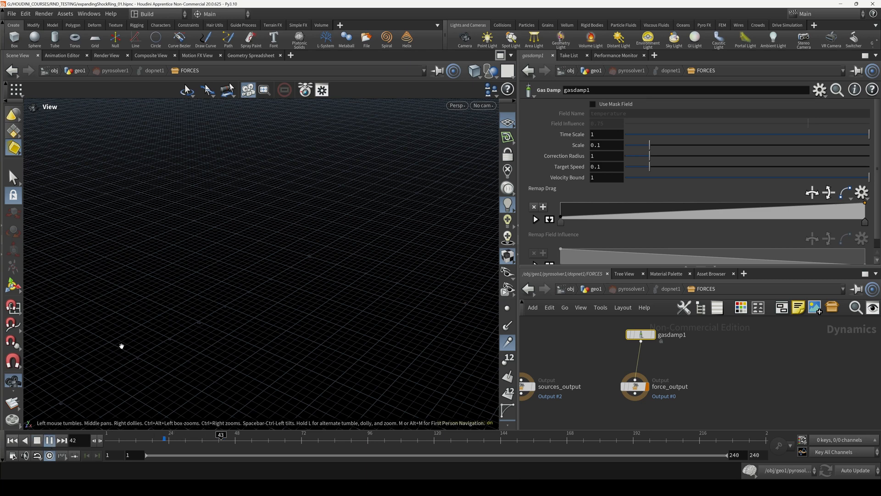
click(39, 441)
click(13, 441)
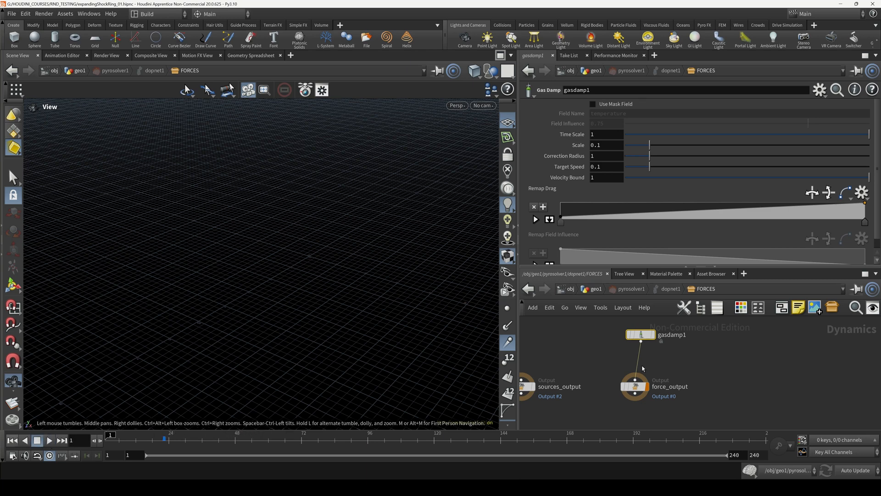
click(597, 289)
click(576, 102)
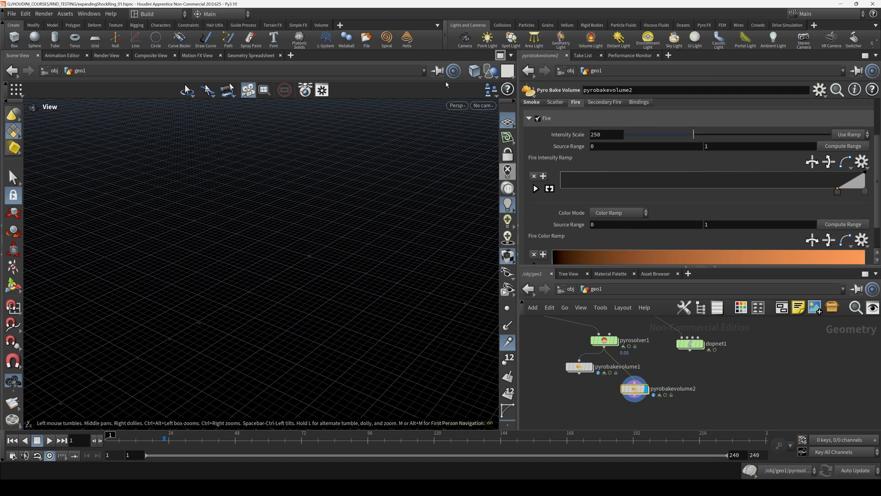
double_click(608, 340)
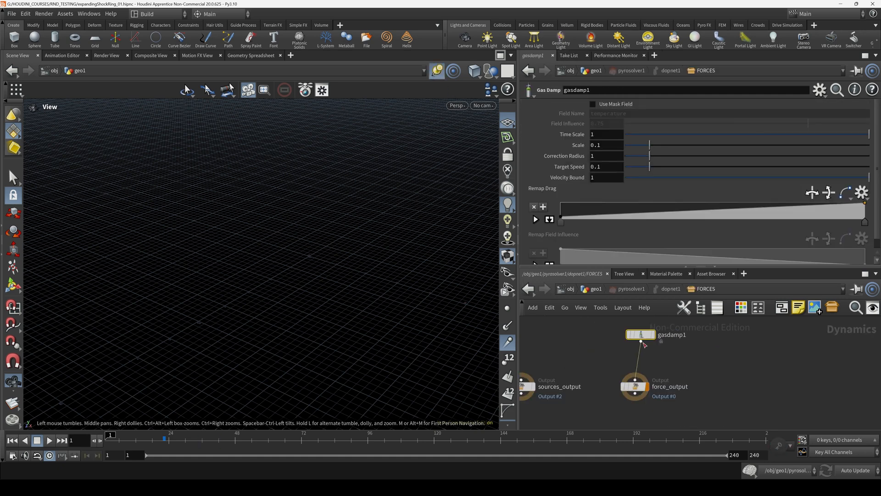
drag(641, 339, 635, 341)
Play the damped simulation, examine the expanding fire ring from above, and scrub back to frame 23
click(49, 440)
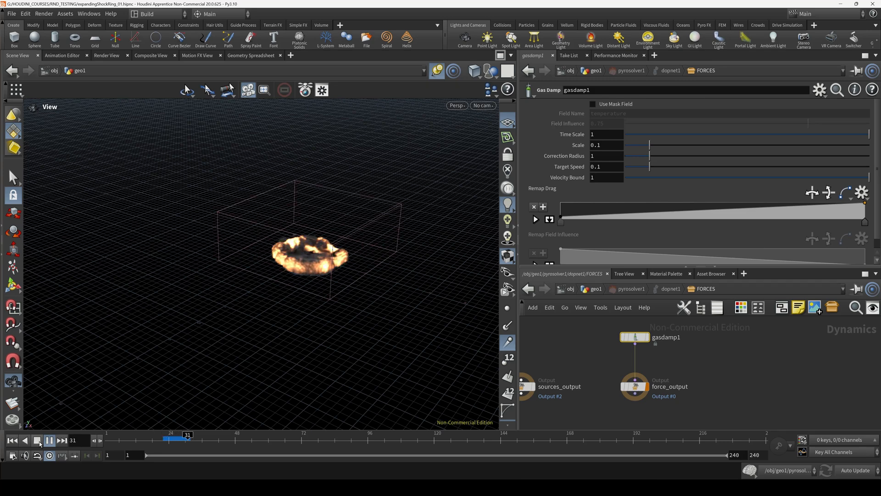
click(39, 441)
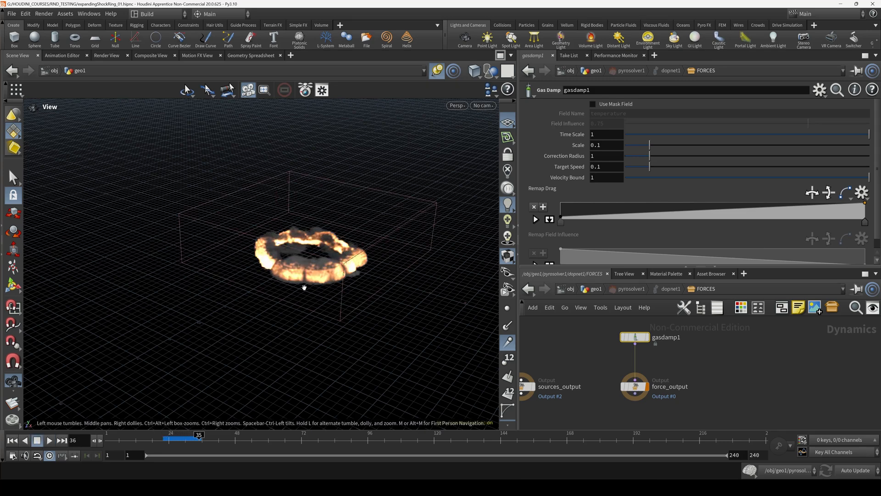
drag(309, 284, 463, 362)
click(634, 386)
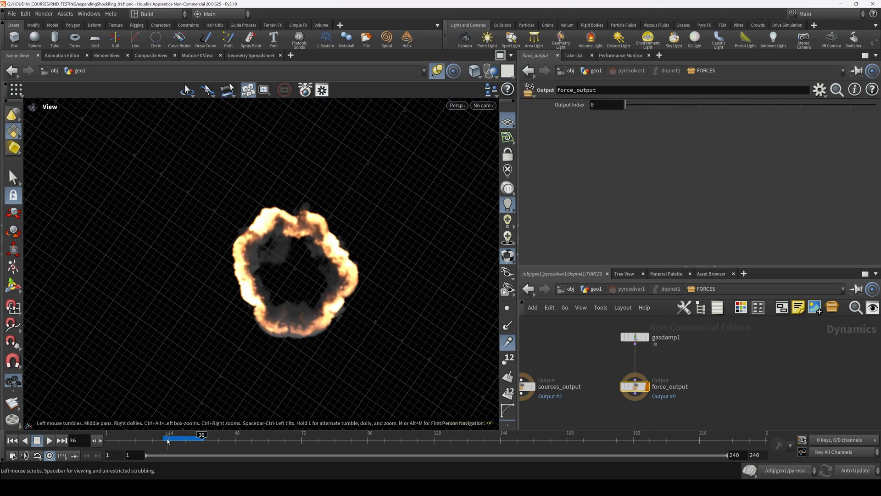
click(49, 440)
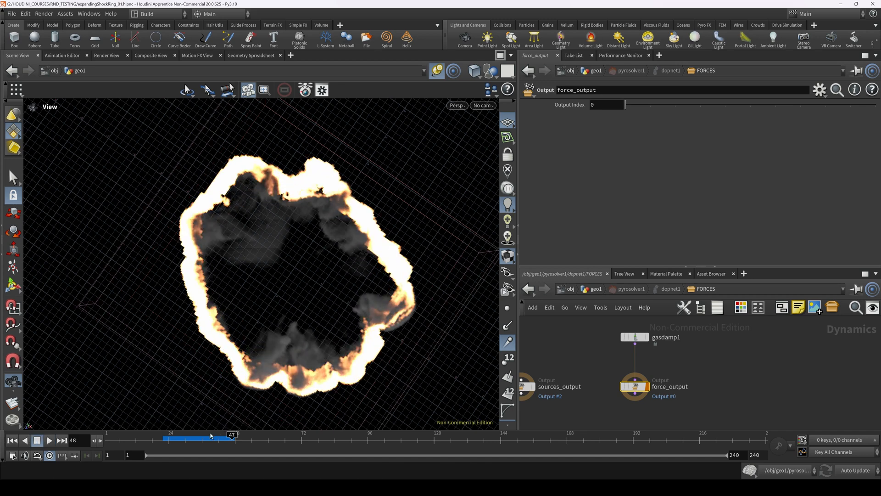
click(37, 440)
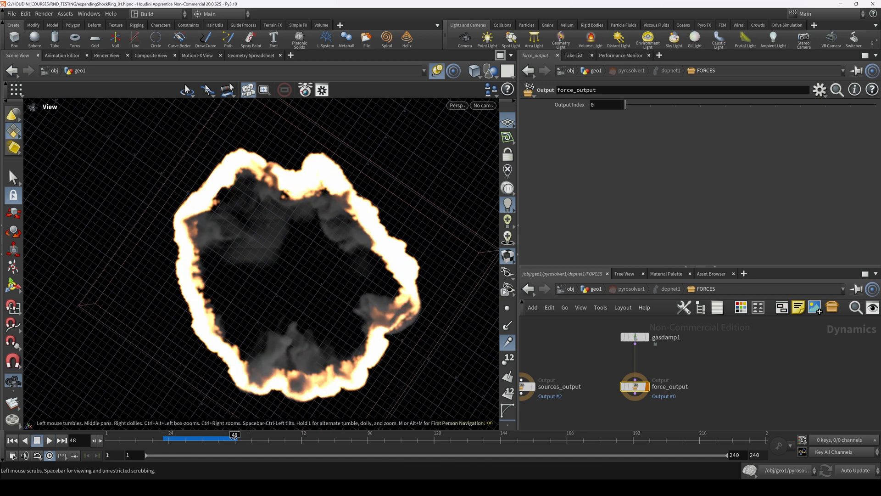
drag(233, 438, 165, 439)
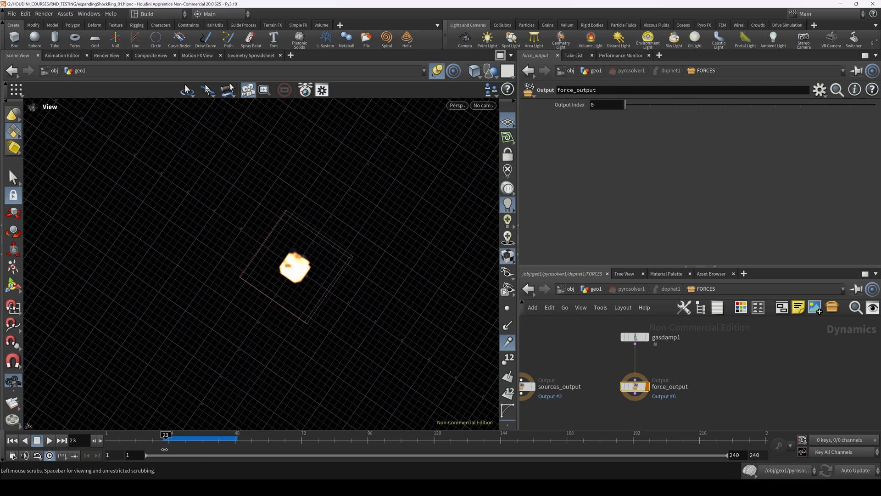
Raise the Gas Damp node's Scale to about 0.2342 and resimulate from frame 1 to frame 44
click(639, 337)
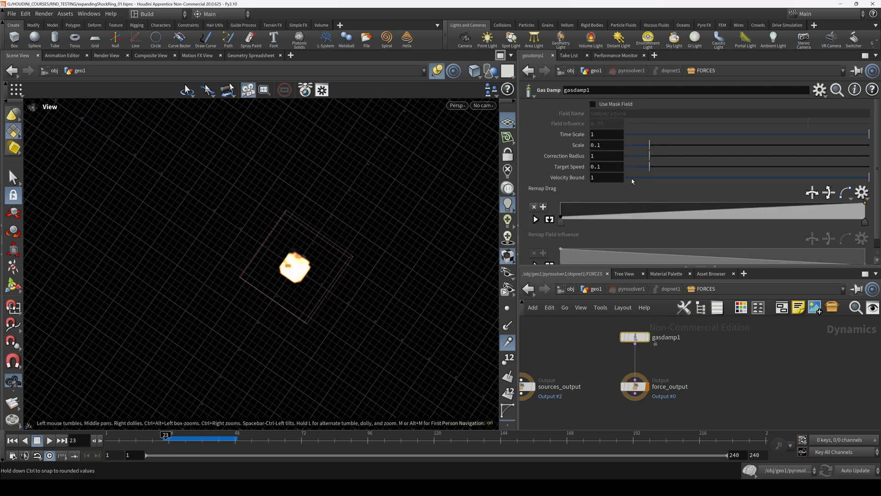
drag(679, 147, 682, 145)
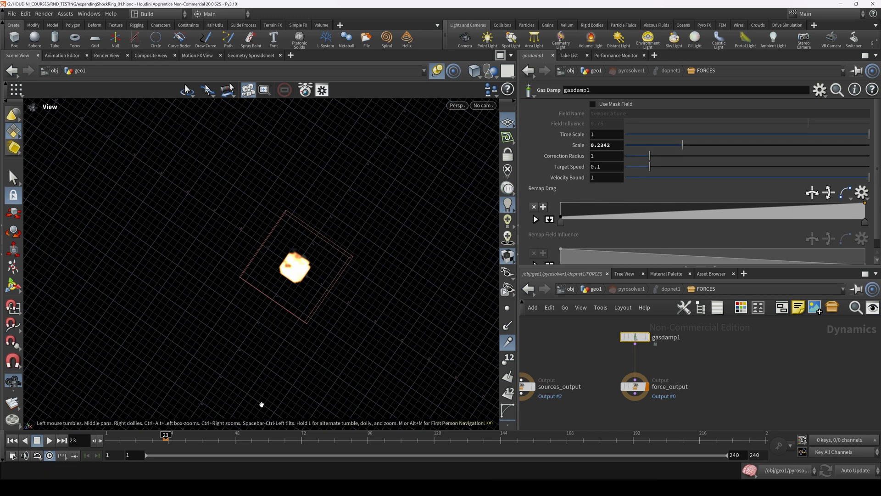
drag(155, 440, 106, 440)
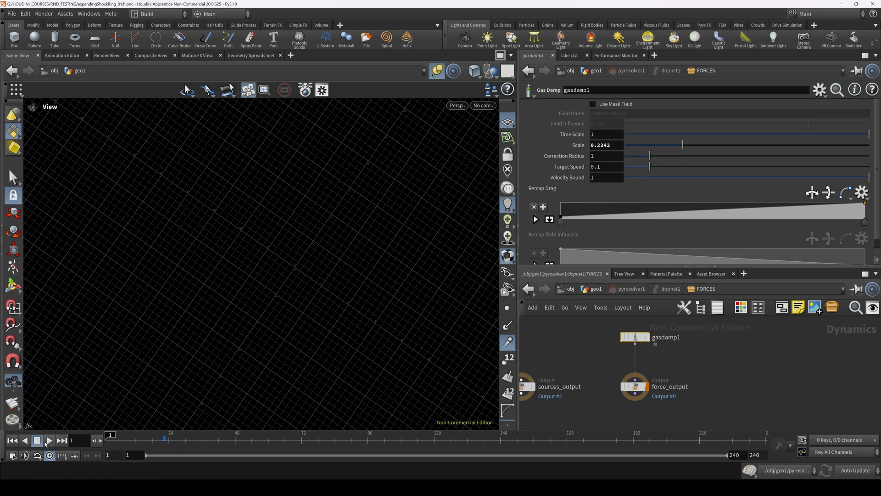
click(49, 440)
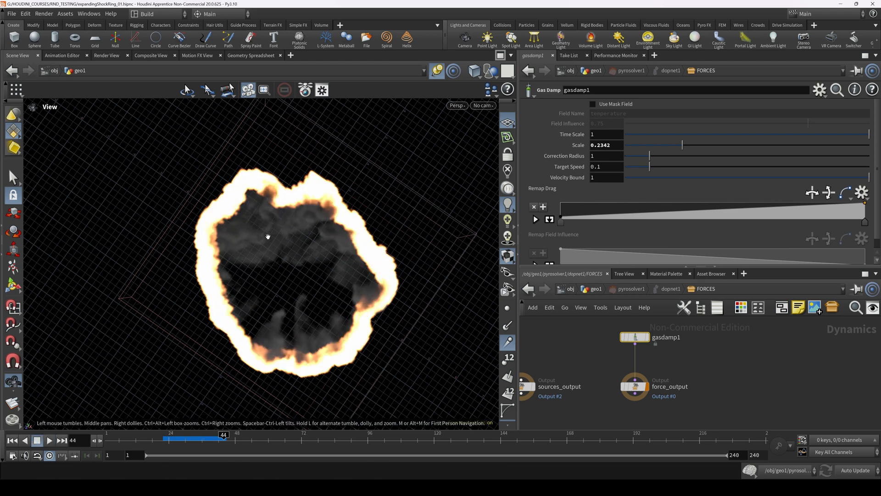
drag(317, 237, 454, 320)
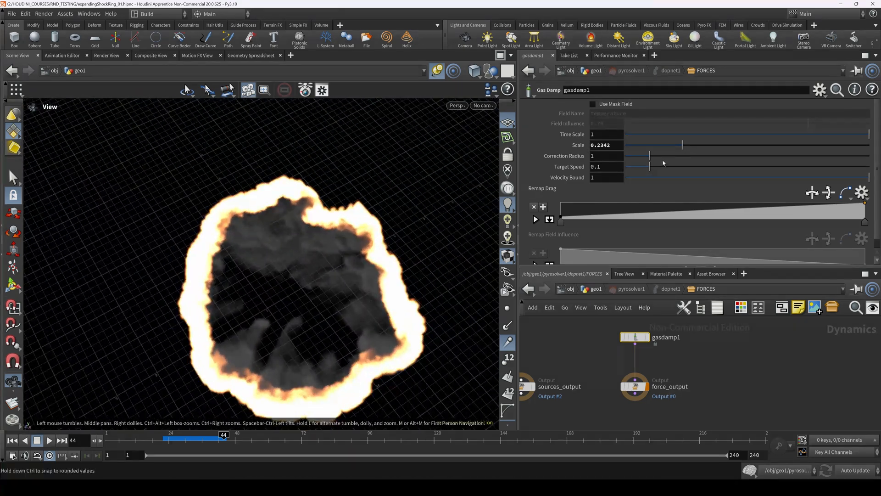
Display pyrosolver1's raw smoke instead of the pyro bake volume, and return to the FORCES network with all its nodes framed
click(595, 289)
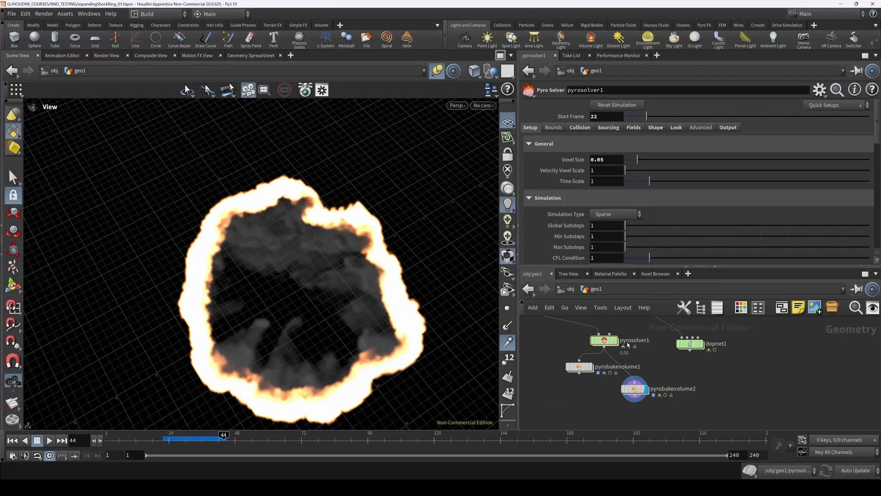
click(604, 342)
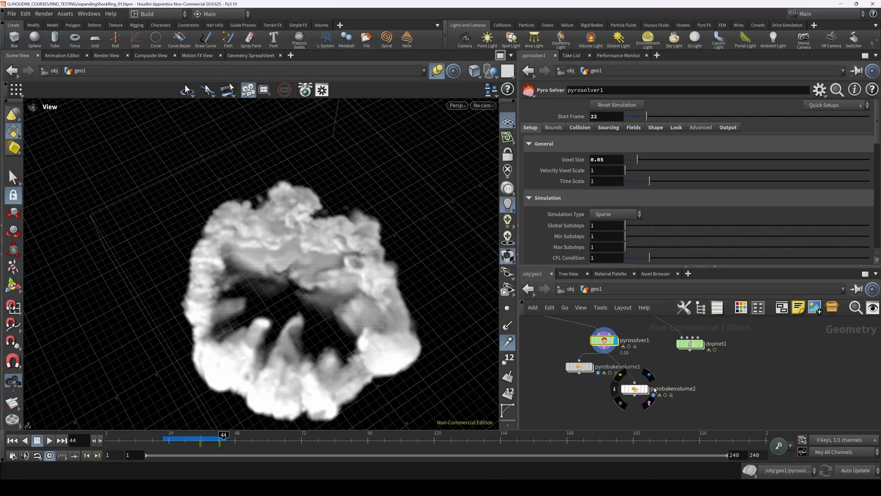
double_click(605, 342)
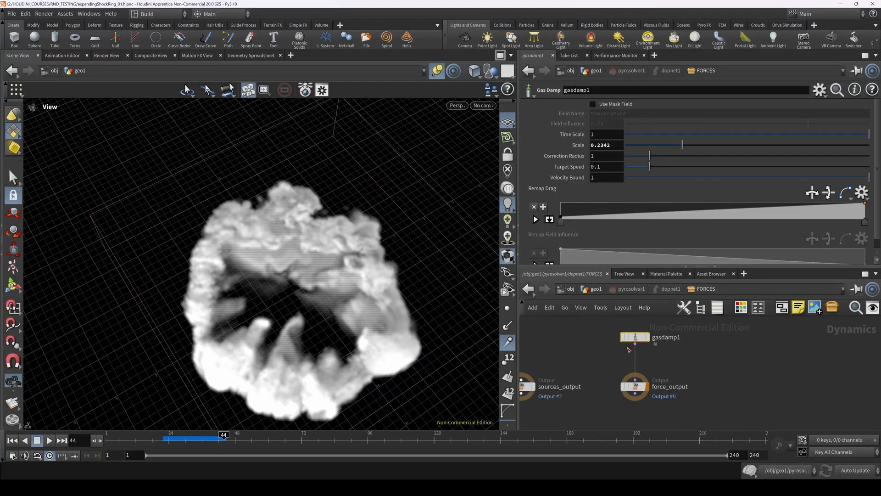
mouse_move(384, 321)
mouse_down()
mouse_move(358, 279)
mouse_move(373, 311)
mouse_up()
key(h)
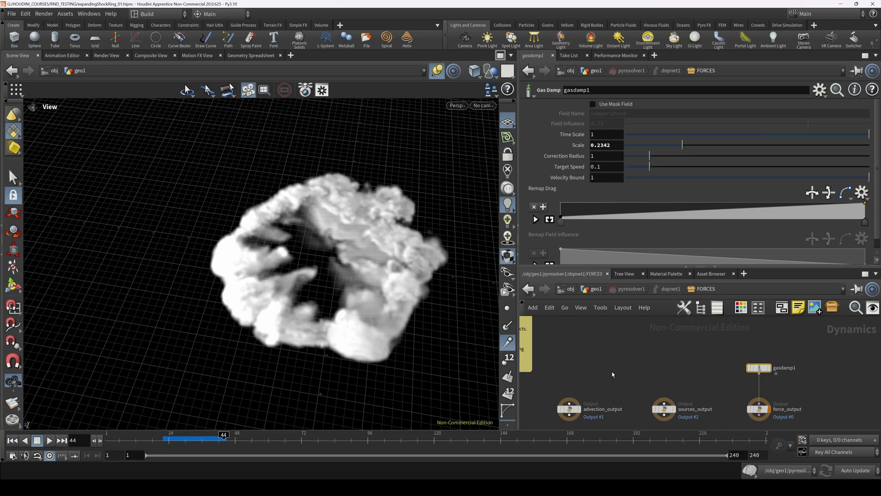
Add a Gas Axis Force node above advection_output and connect it to that output
middle_drag(598, 370, 616, 356)
key(Tab)
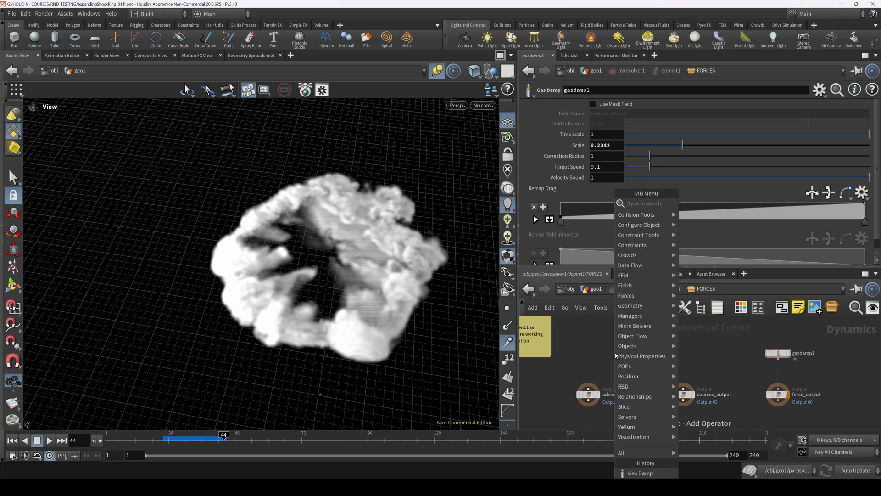
text(gasaxi)
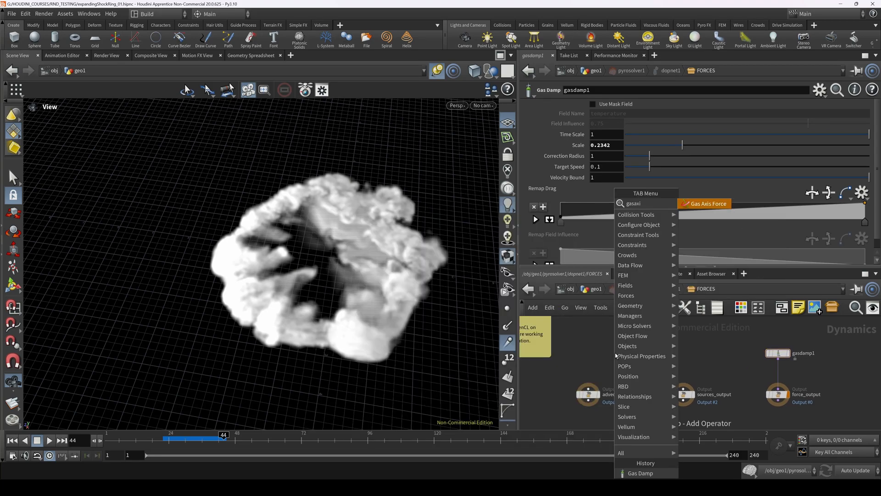
key(Return)
drag(615, 356, 594, 349)
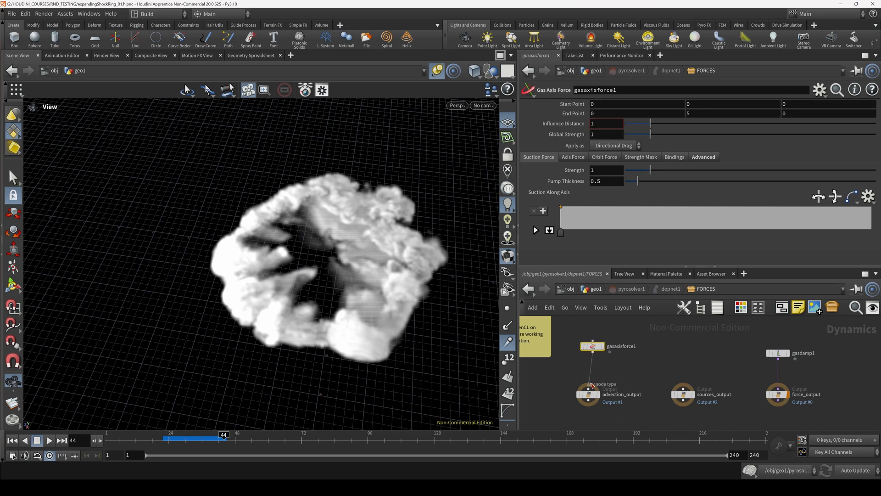
drag(588, 389, 593, 352)
At frame 22, set the Gas Axis Force's Influence Distance to 3 and its Orbit Force Strength to about 4.788
click(164, 440)
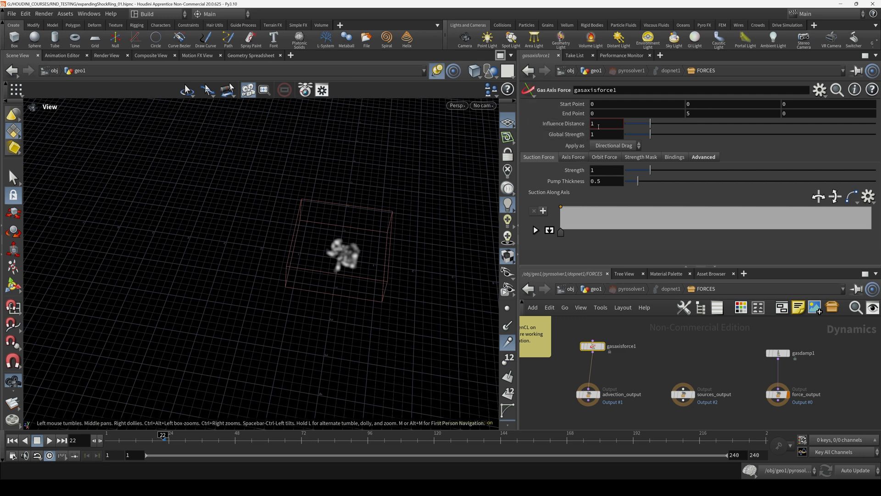
text(3)
key(Tab)
click(605, 157)
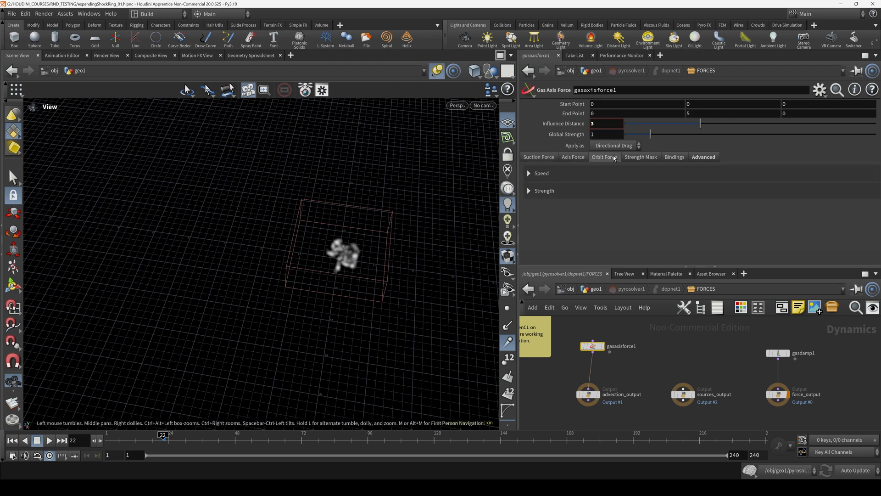
click(532, 191)
drag(664, 210, 743, 208)
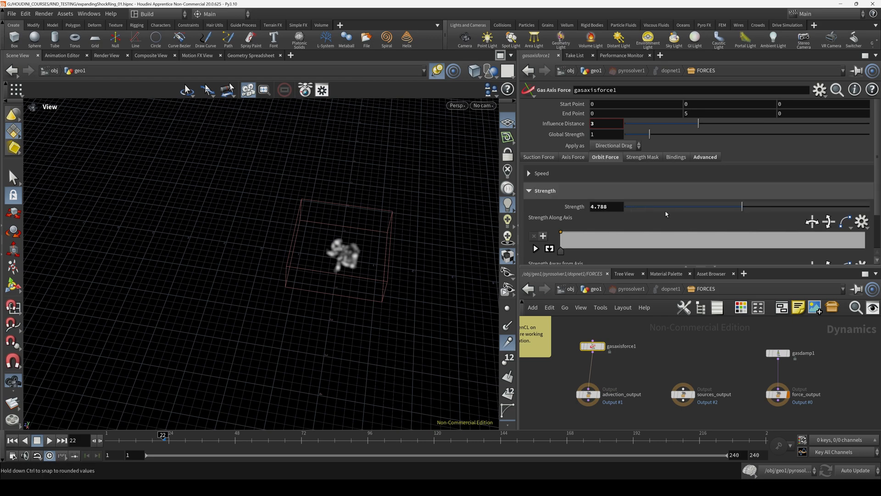
Simulate from frame 22 and examine the axis force's effect on the smoke ring from above
alt+drag(351, 281, 284, 340)
click(47, 442)
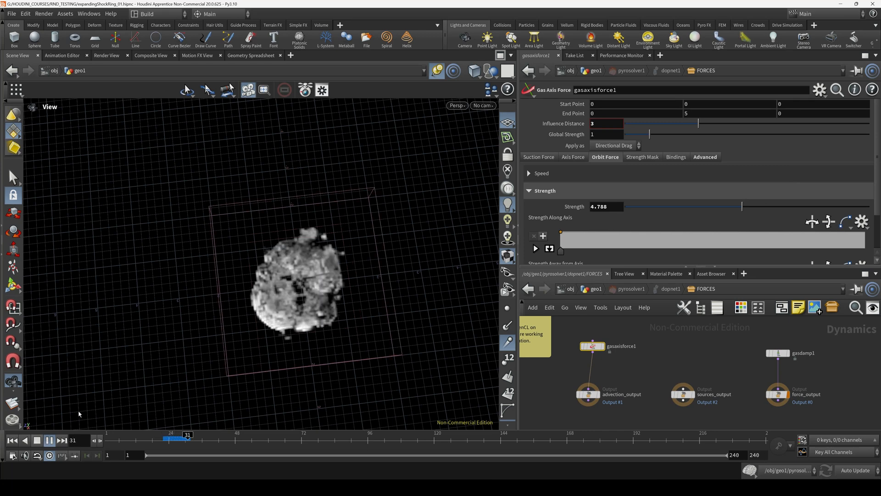
scroll(125, 376, up, 2)
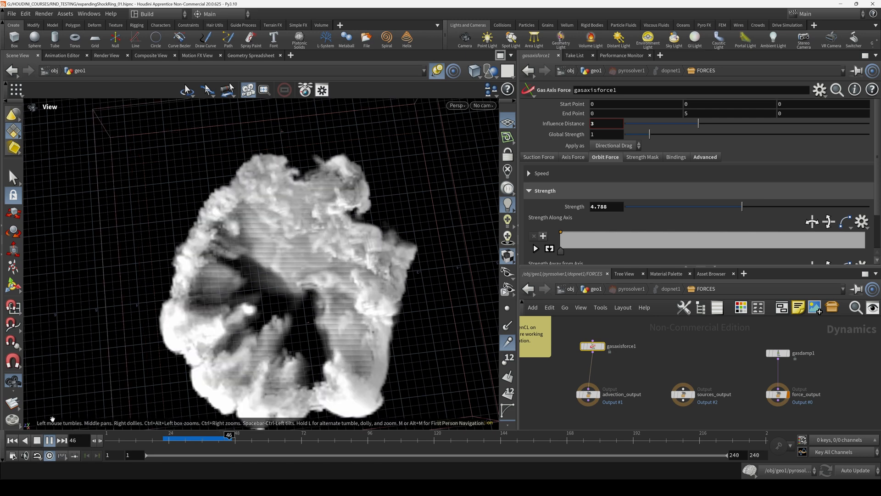
click(37, 441)
Raise the axis force's Influence Distance to about 5.607, Global Strength to 2.634 and Orbit Force Strength to 6.773, and resimulate from frame 22
drag(649, 134, 763, 124)
drag(741, 206, 792, 207)
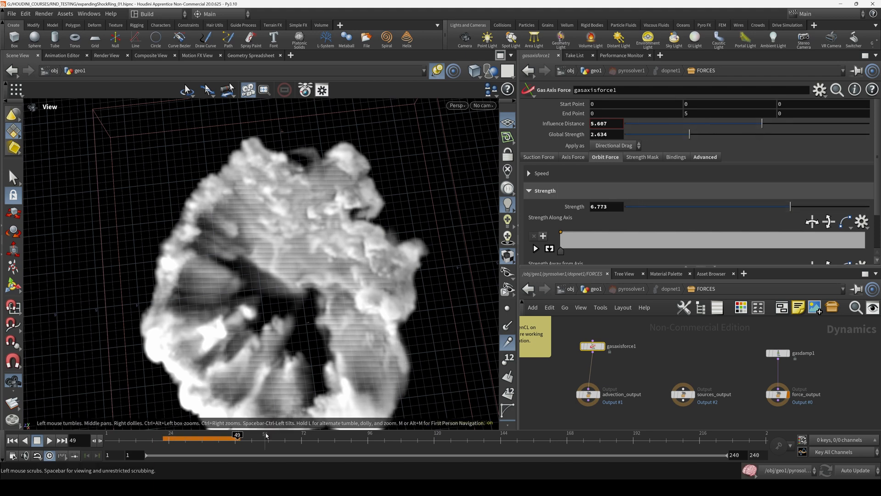
click(165, 441)
click(48, 440)
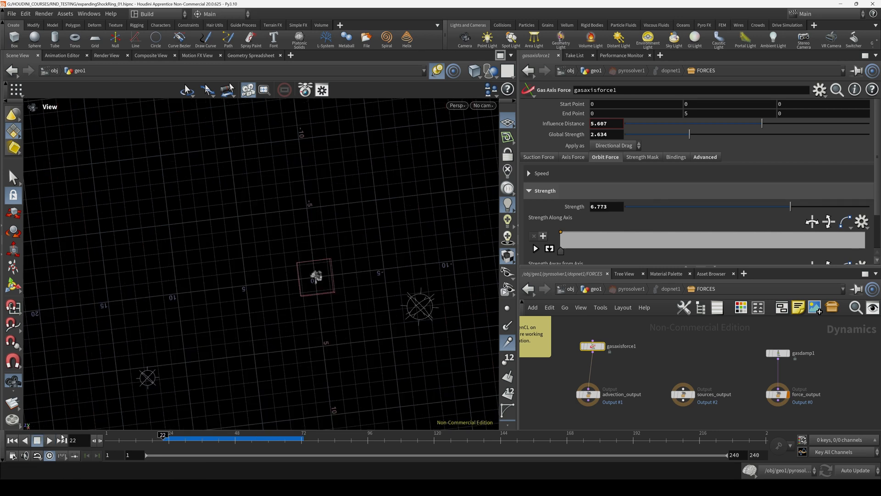
Replay the cached simulation from above to examine the smoke's swirling motion, stopping at frame 57
click(50, 440)
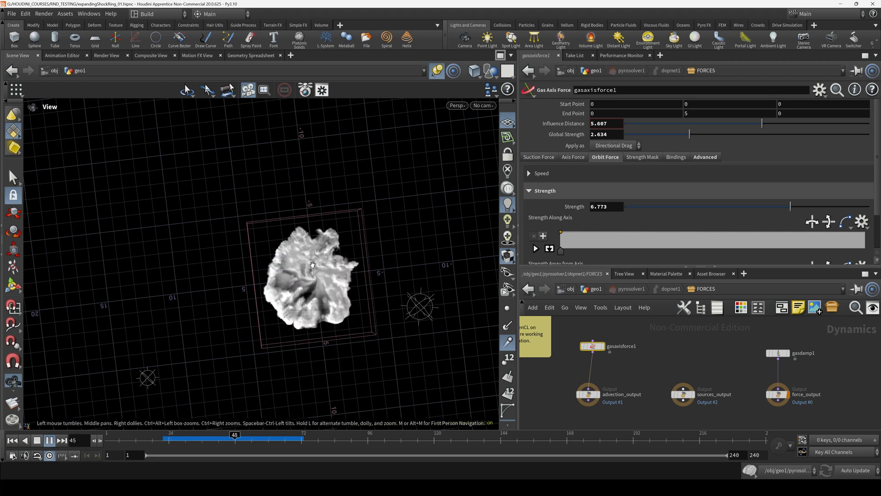
click(169, 440)
click(49, 440)
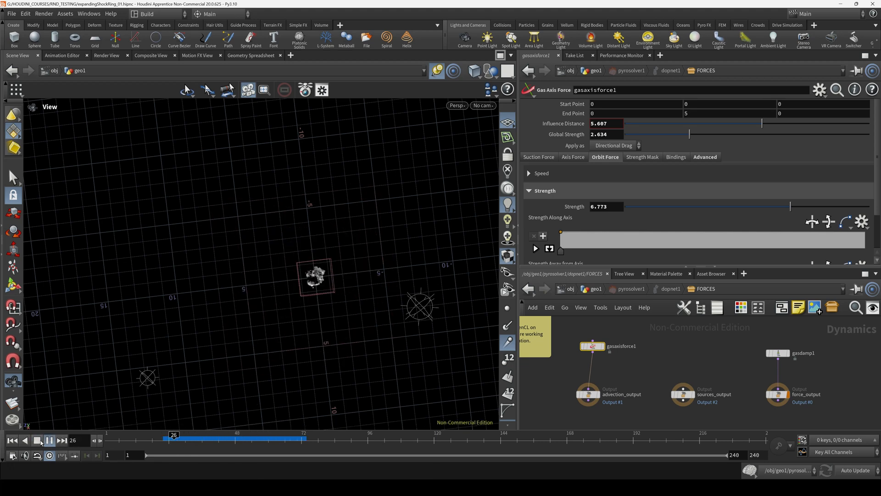
click(38, 440)
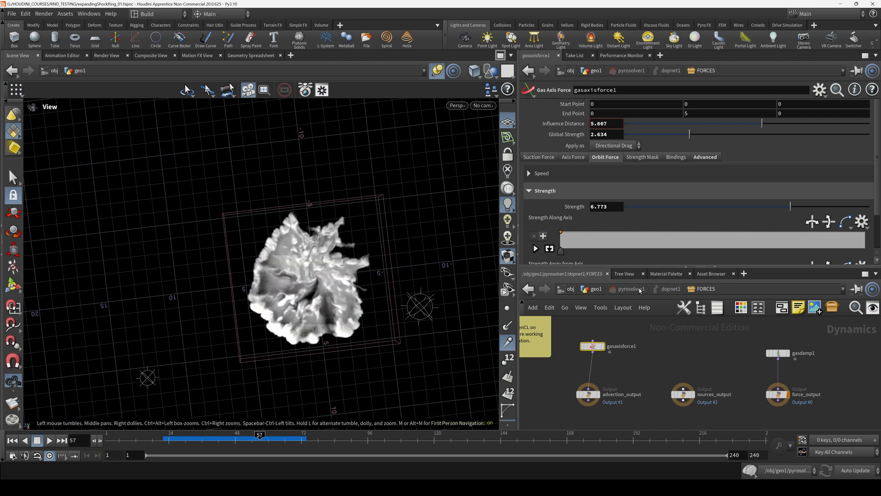
Display pyrobakevolume2 in geo1 at frame 53 and widen its Fire Intensity Ramp by shifting the ramp's starting point to a lower value
click(595, 288)
click(645, 389)
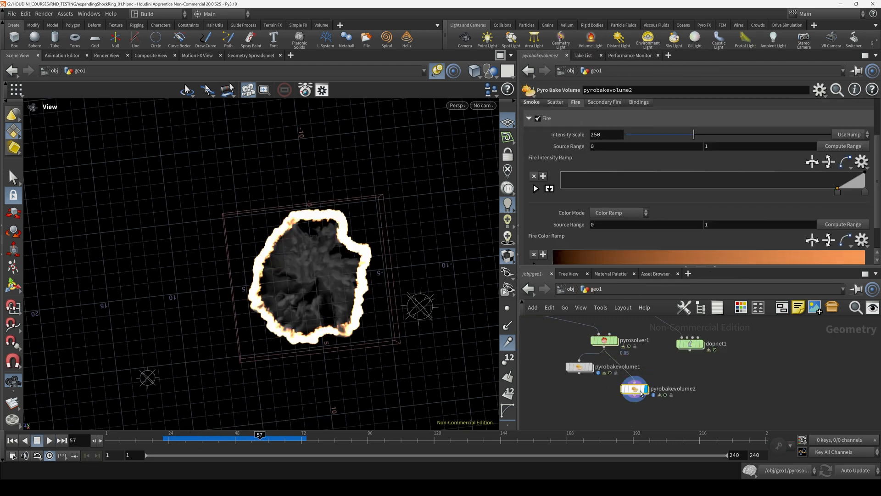
mouse_move(260, 436)
mouse_down()
mouse_move(215, 436)
mouse_move(250, 436)
mouse_up()
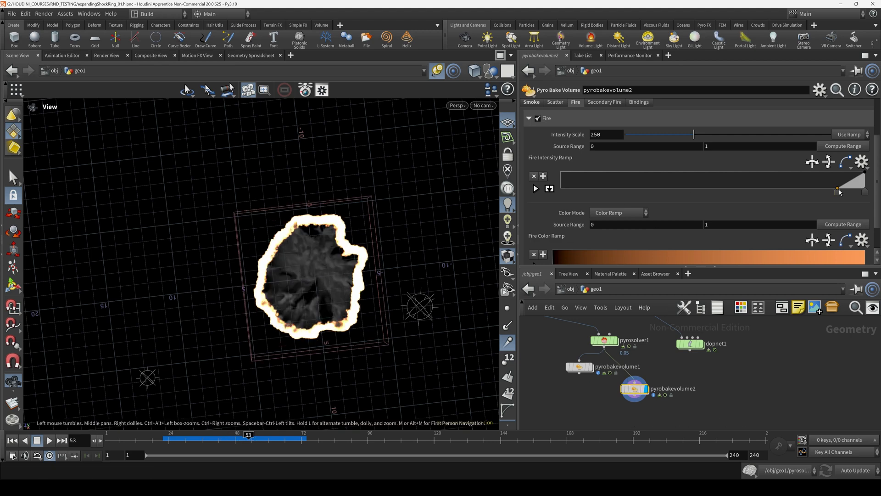
mouse_move(840, 192)
mouse_down()
mouse_move(507, 198)
mouse_move(820, 192)
mouse_up()
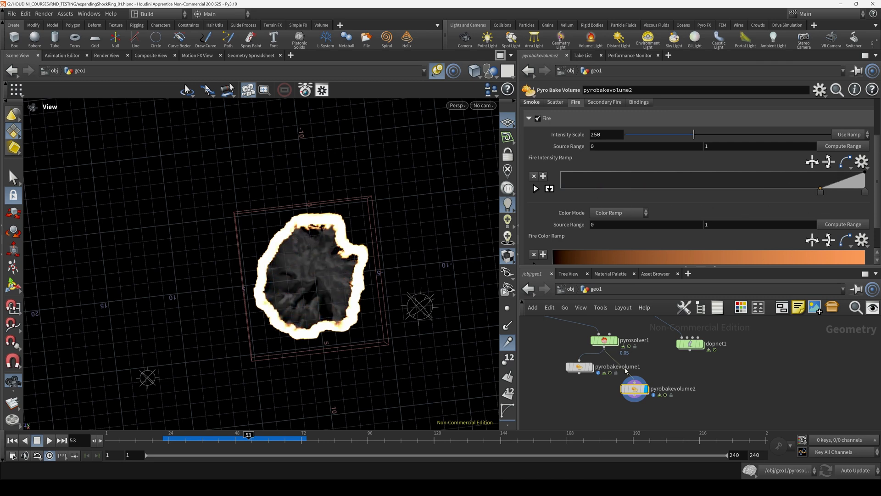
Disconnect gasaxisforce1 from advection_output in the pyro solver's FORCES network, go to frame 23 and select gasdamp1
double_click(605, 342)
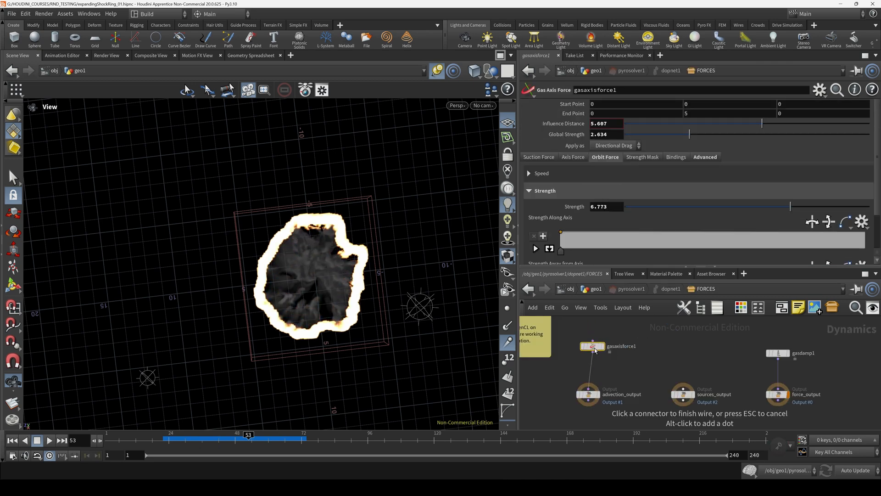
click(579, 378)
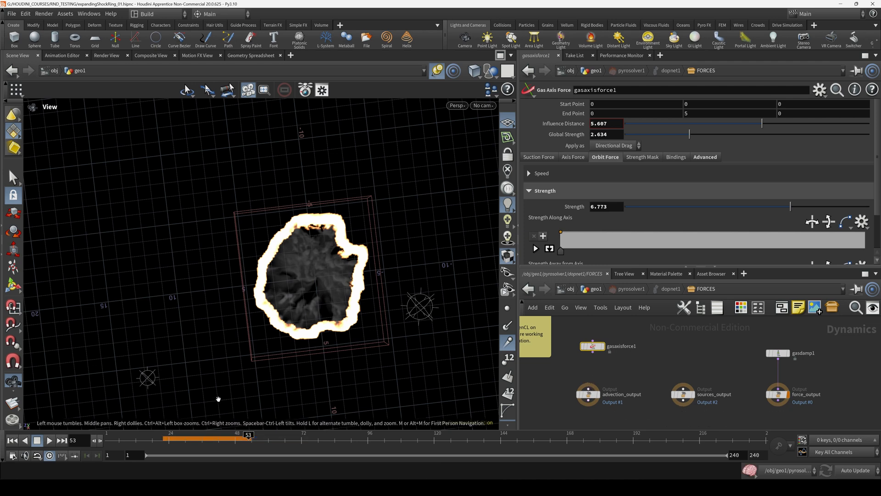
click(165, 439)
click(783, 353)
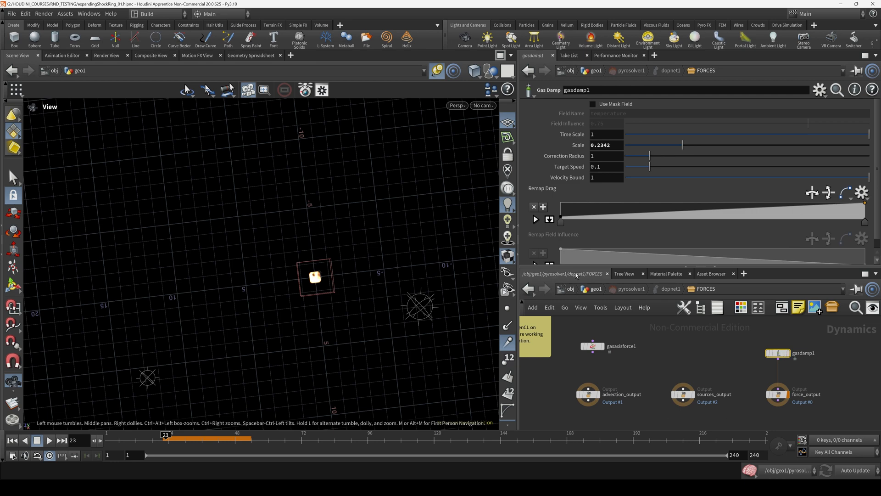
Return to the geo1 network and space pyrobakevolume1 and pyrobakevolume2 farther apart below pyrosolver1
click(595, 289)
click(635, 388)
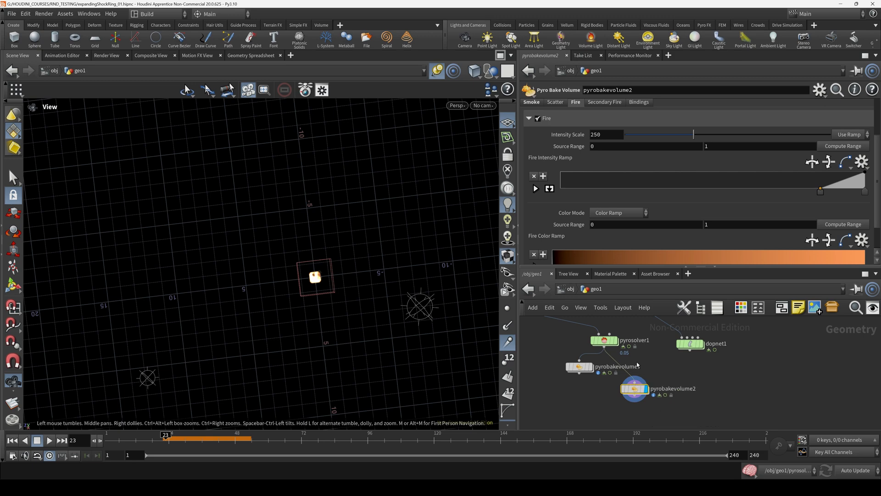
drag(579, 367, 549, 365)
drag(635, 391, 638, 400)
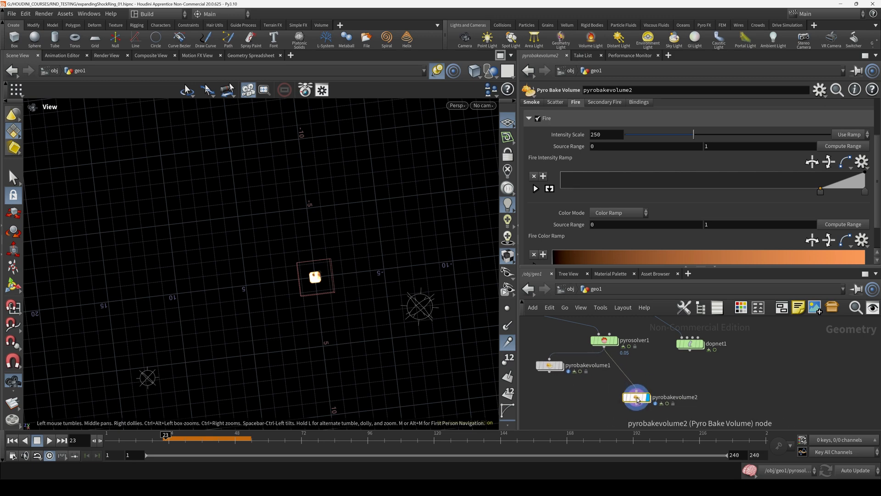